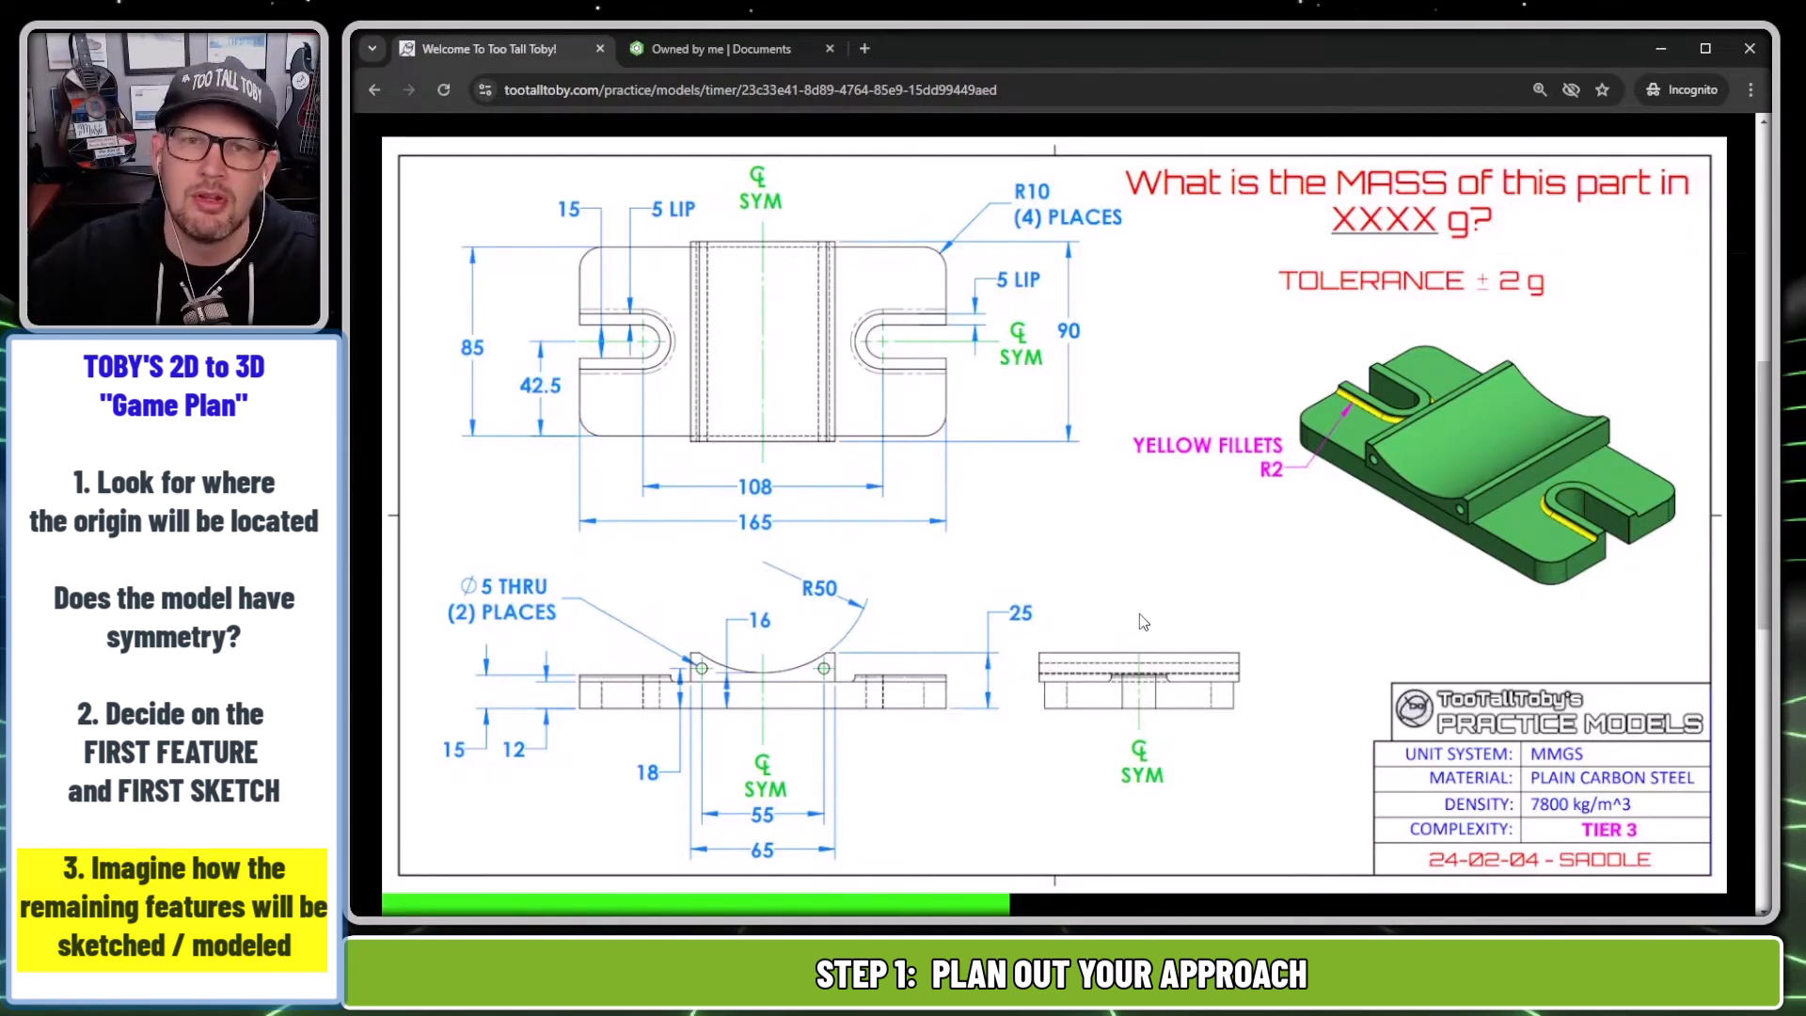
View the whole 24-02-04 SADDLE practice page with its drawing and submission timer.
{"action": "key", "text": "ctrl+minus"}
{"action": "key", "text": "ctrl+minus"}
{"action": "key", "text": "ctrl+minus"}
{"action": "key", "text": "ctrl+minus"}
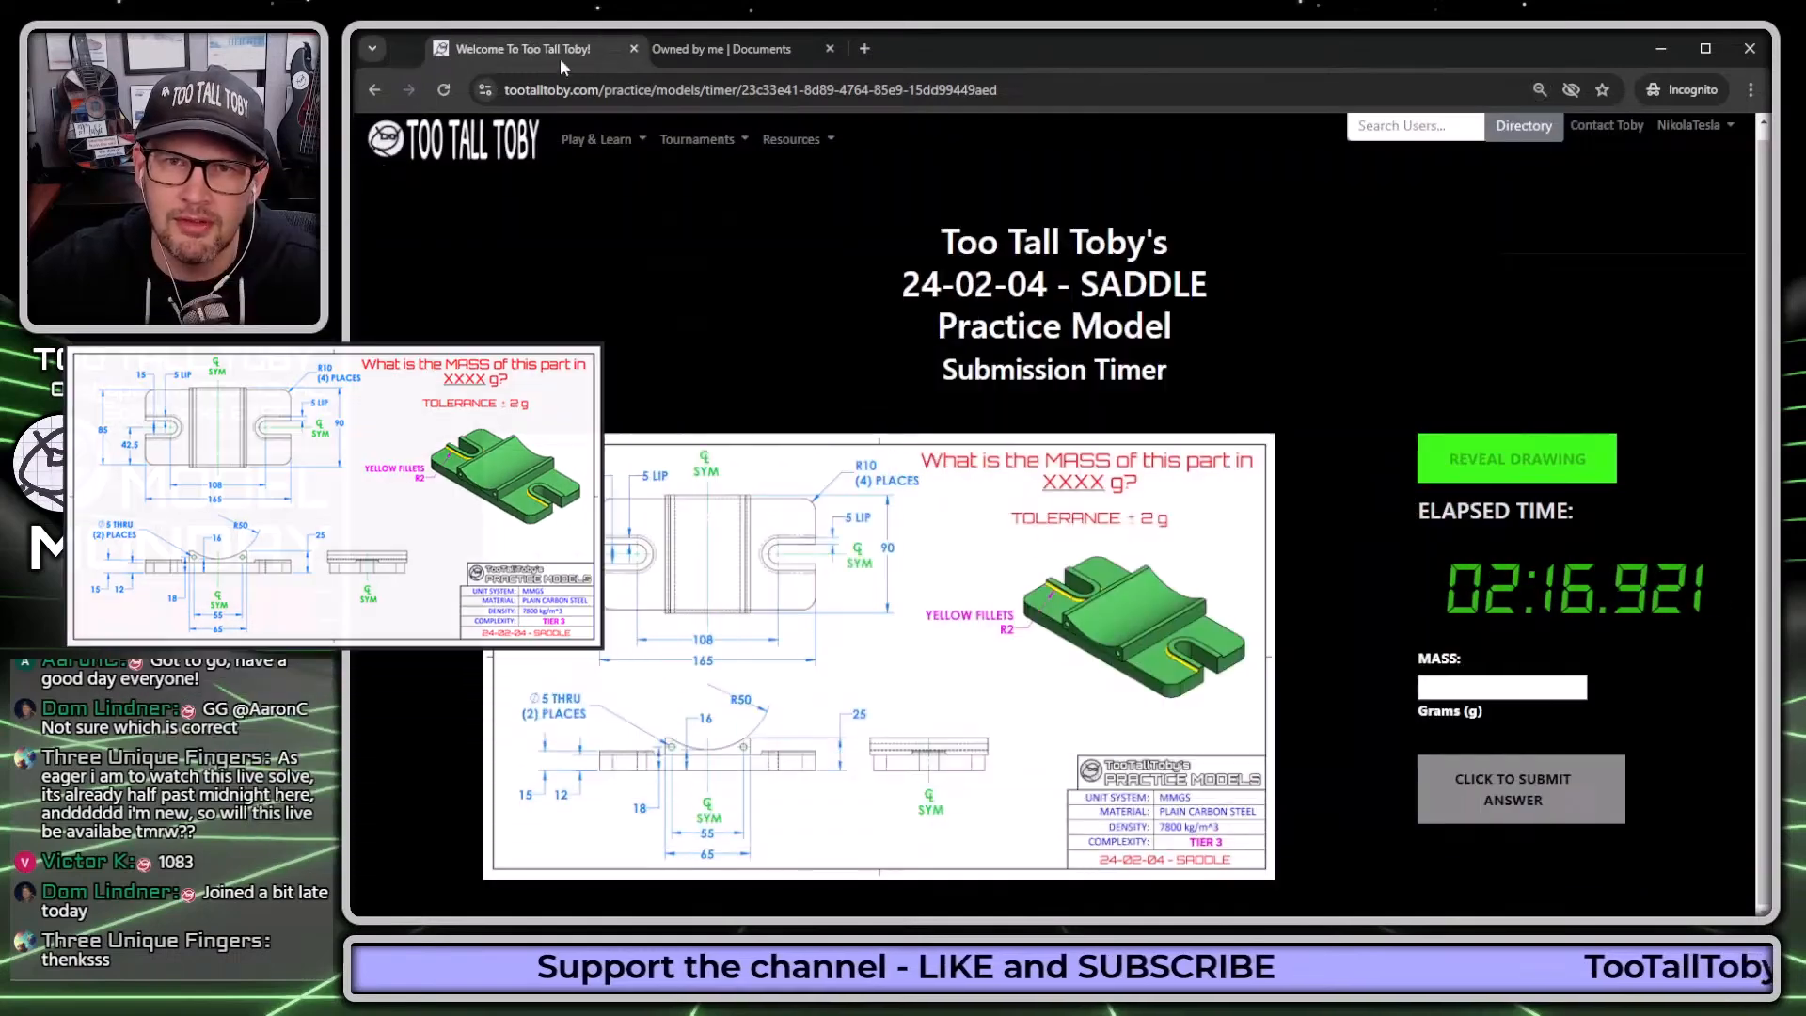
{"action": "left_click", "coordinate": [600, 48]}
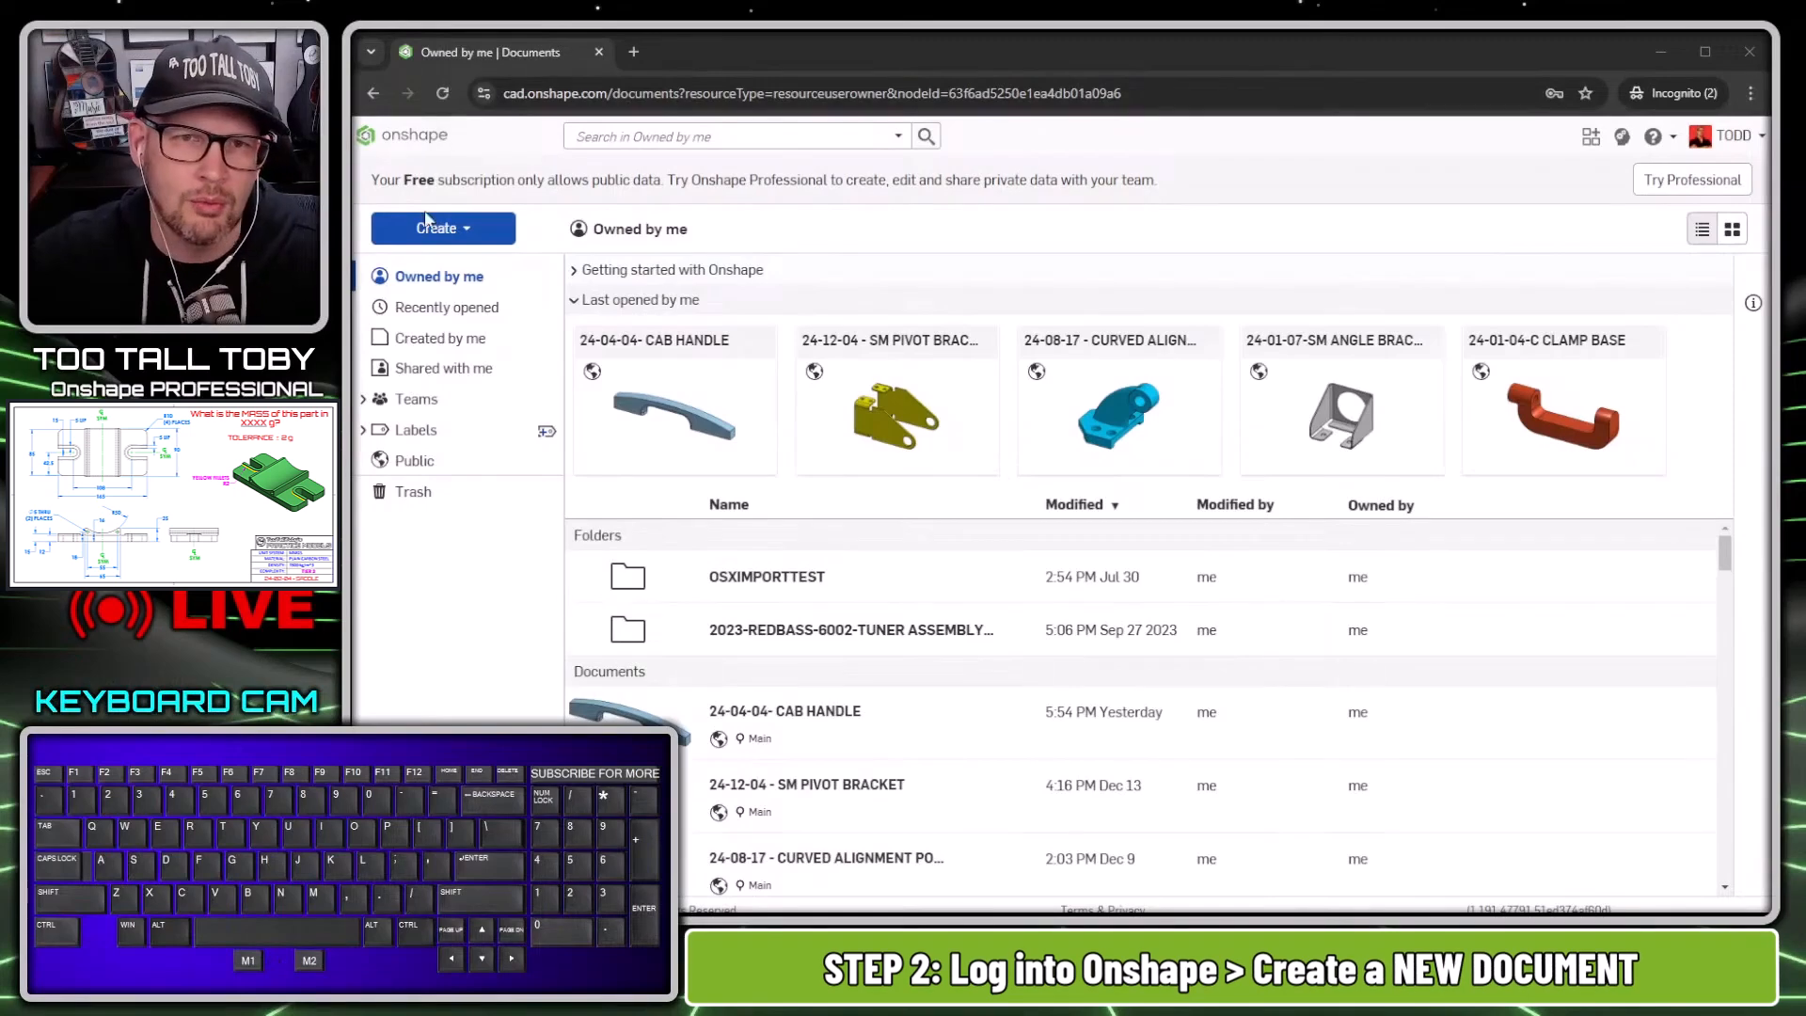
Create a new public document named "24-02-04 - SADDLE".
{"action": "left_click", "coordinate": [485, 232]}
{"action": "left_click", "coordinate": [485, 264]}
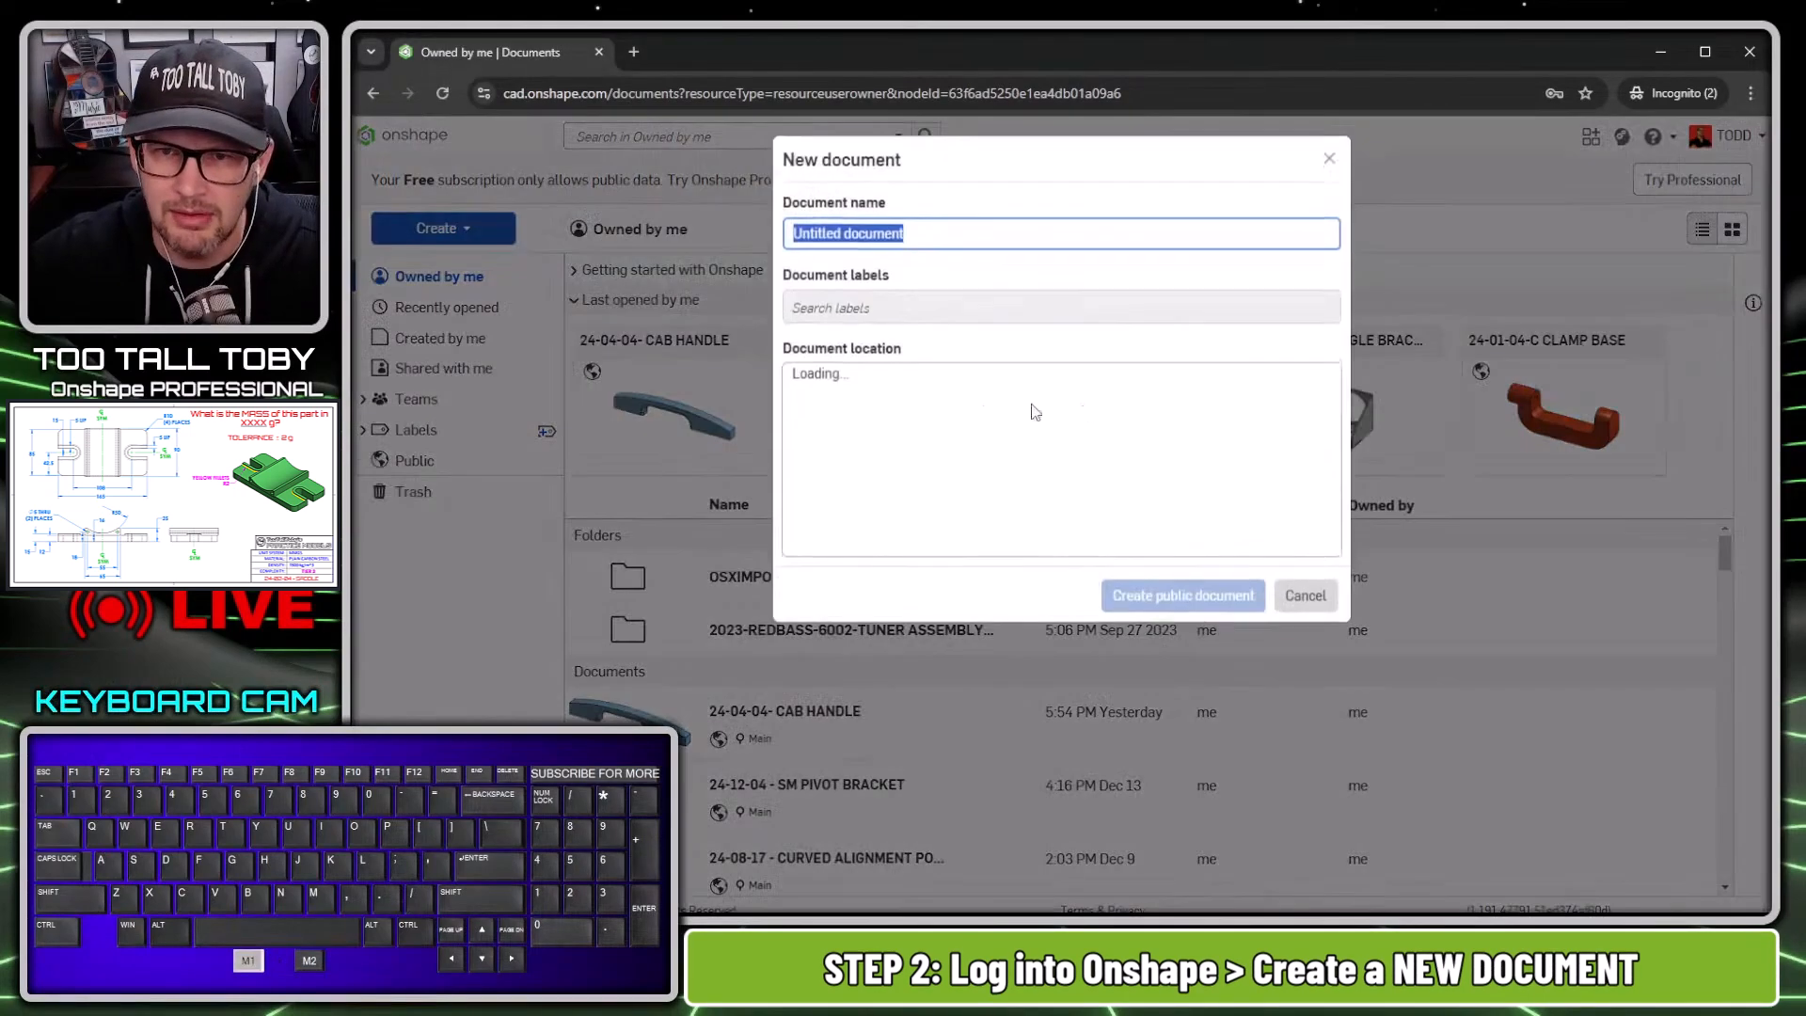
{"action": "type", "text": "24-02-04 - SADDLE"}
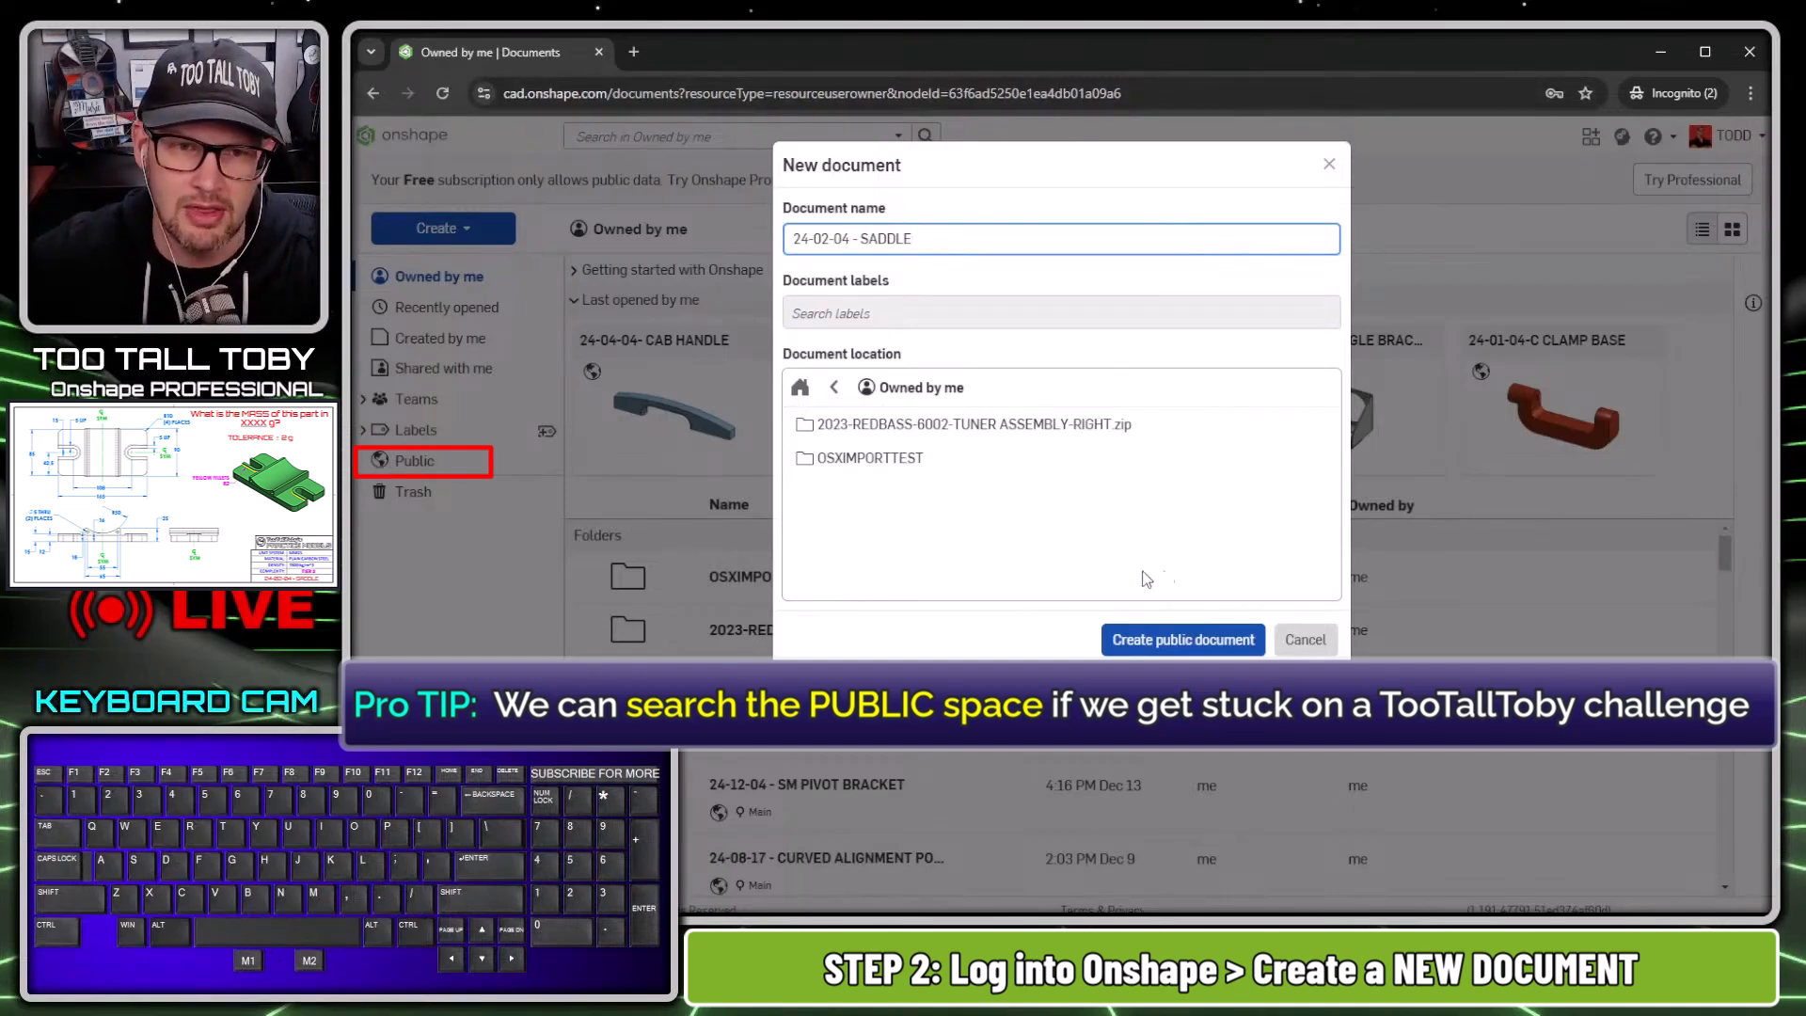
{"action": "left_click", "coordinate": [1213, 647]}
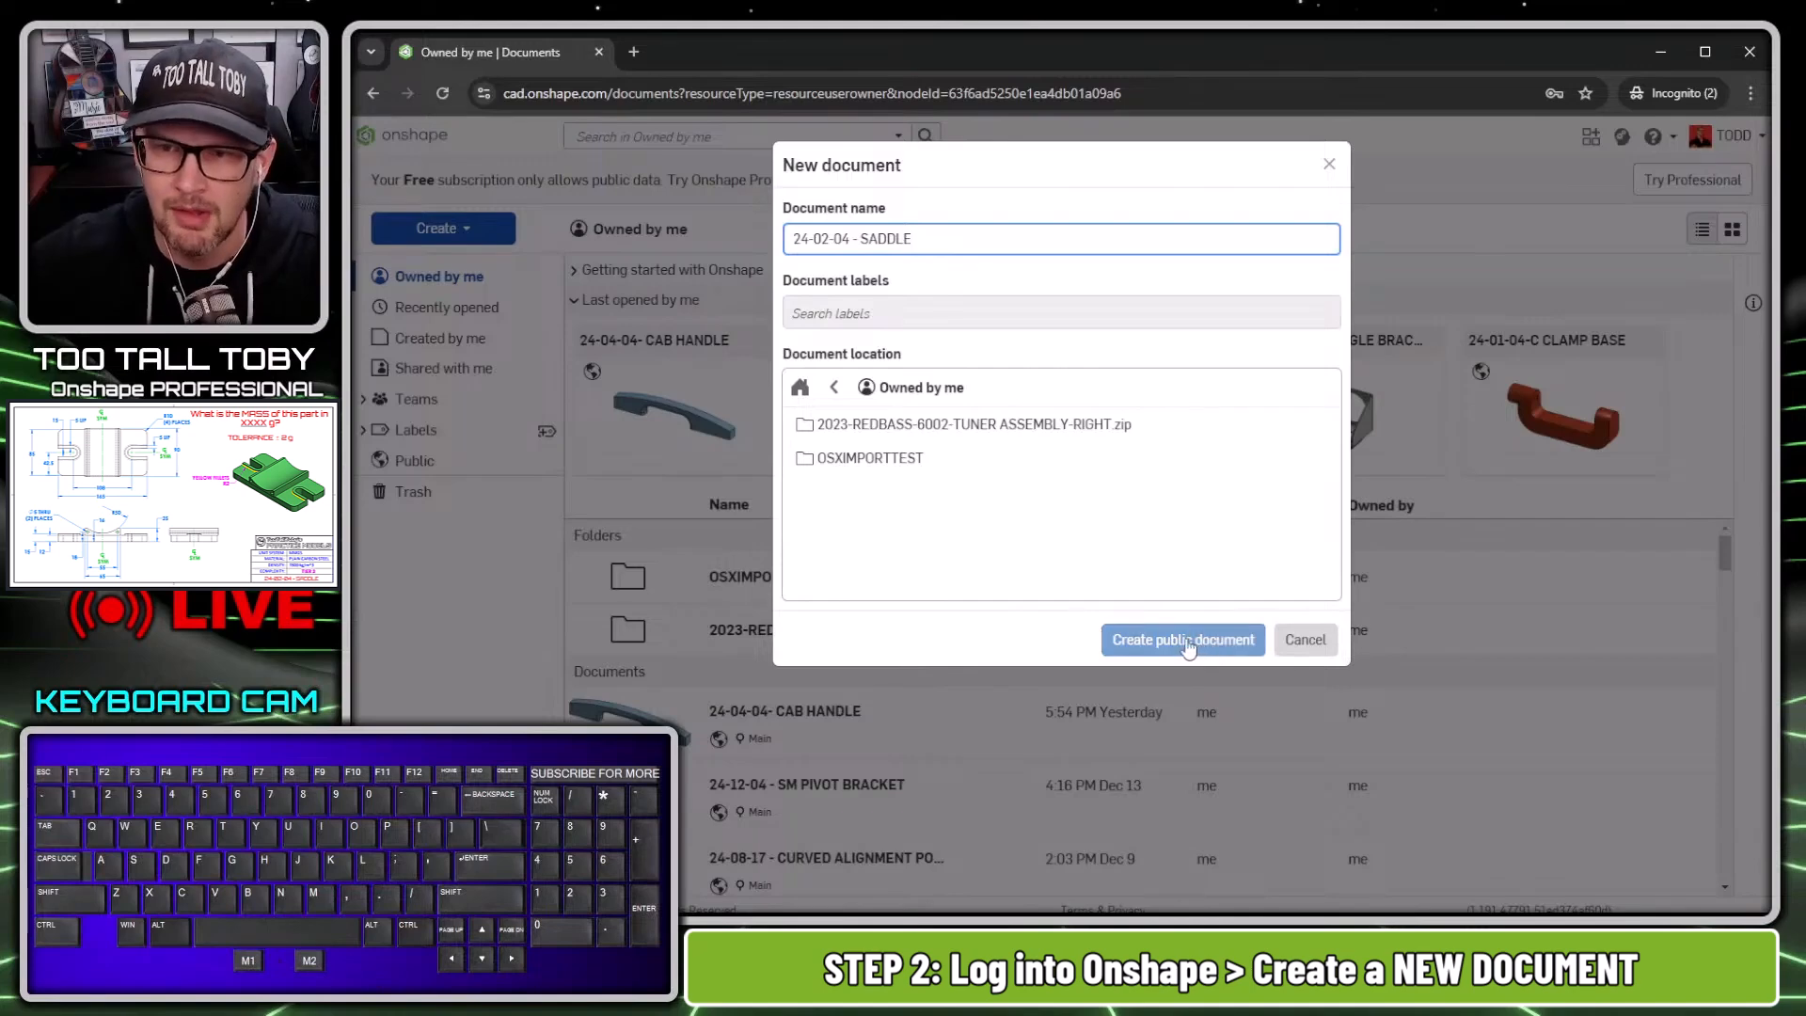
{"action": "left_click", "coordinate": [1437, 565]}
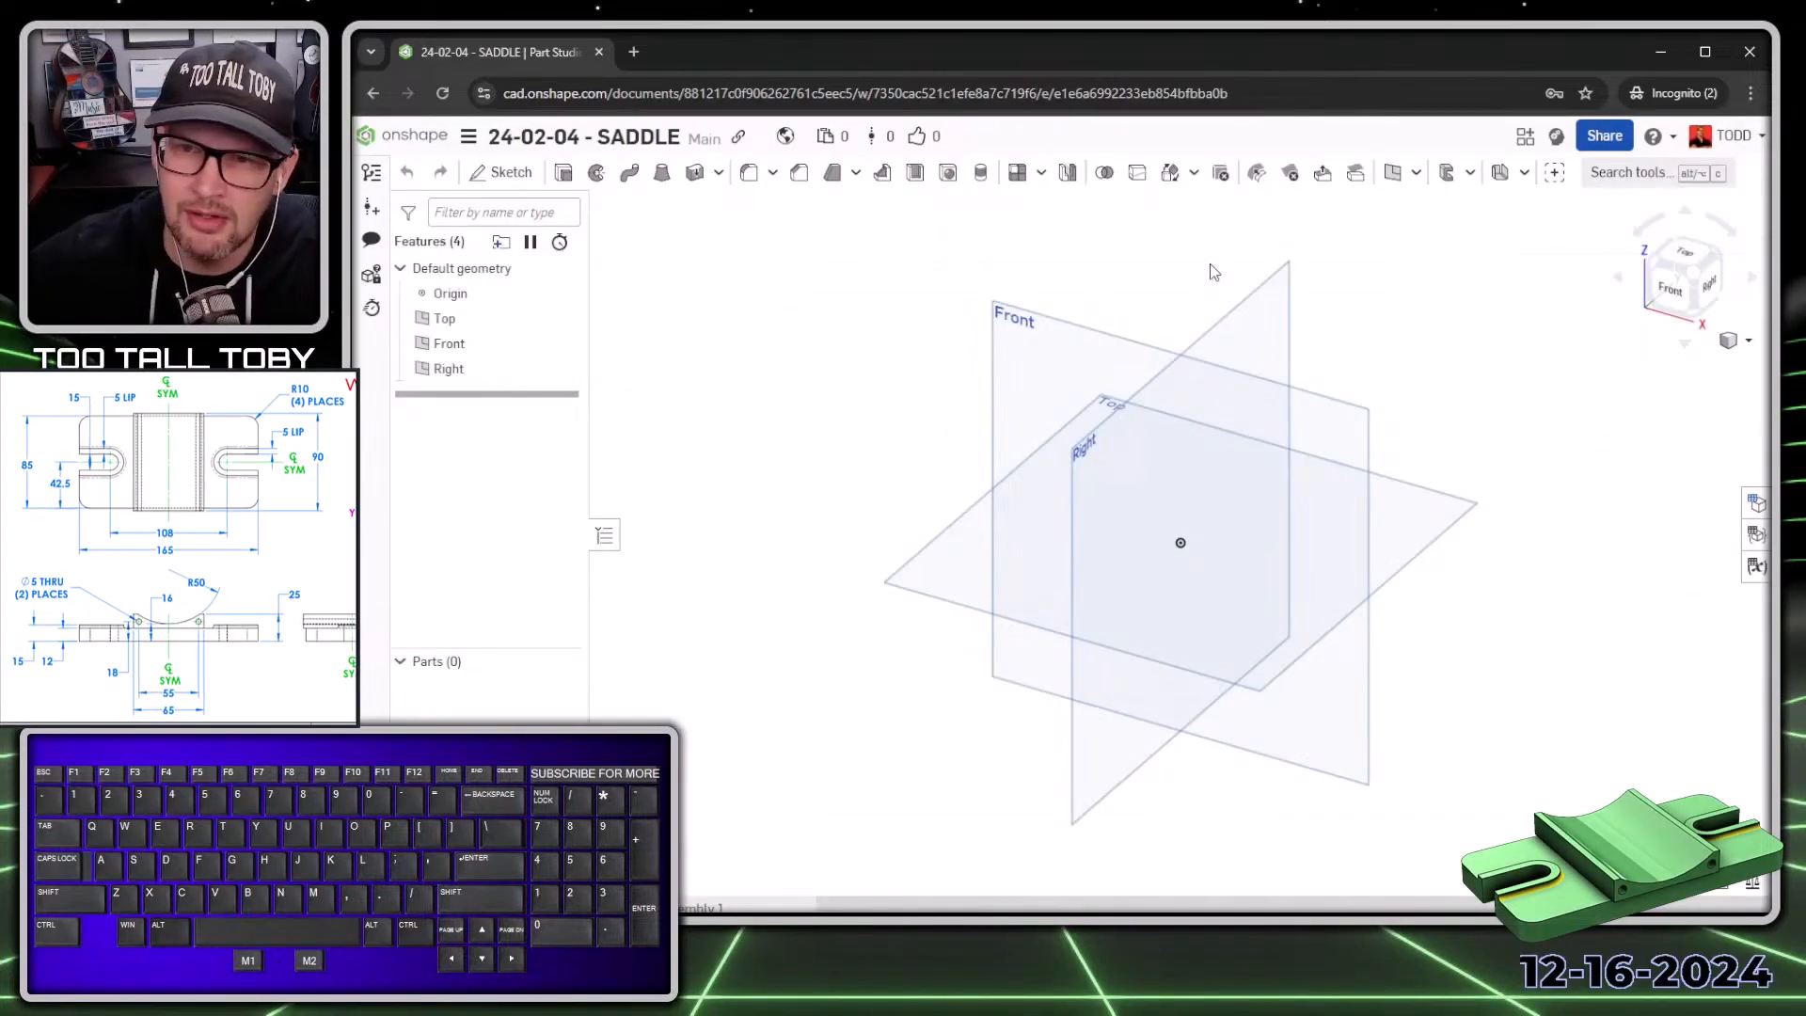
Start a new sketch on the Top plane.
{"action": "left_click", "coordinate": [939, 553]}
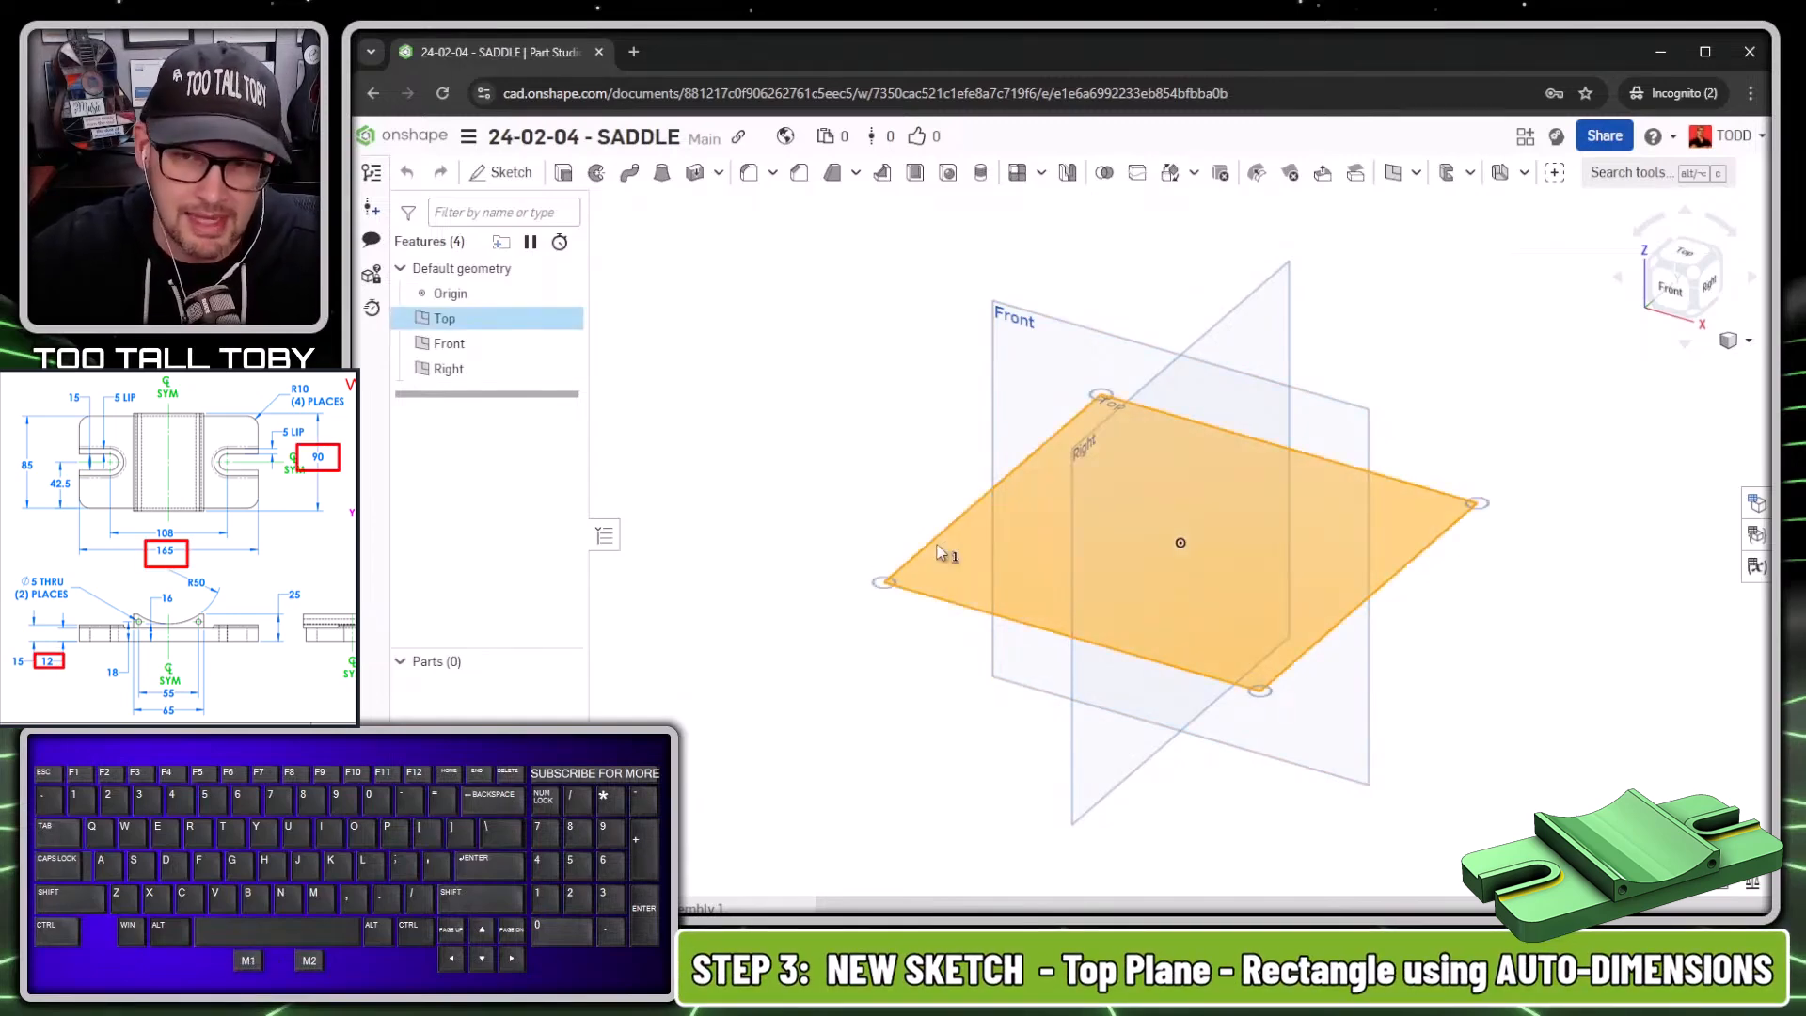
{"action": "key", "text": "s"}
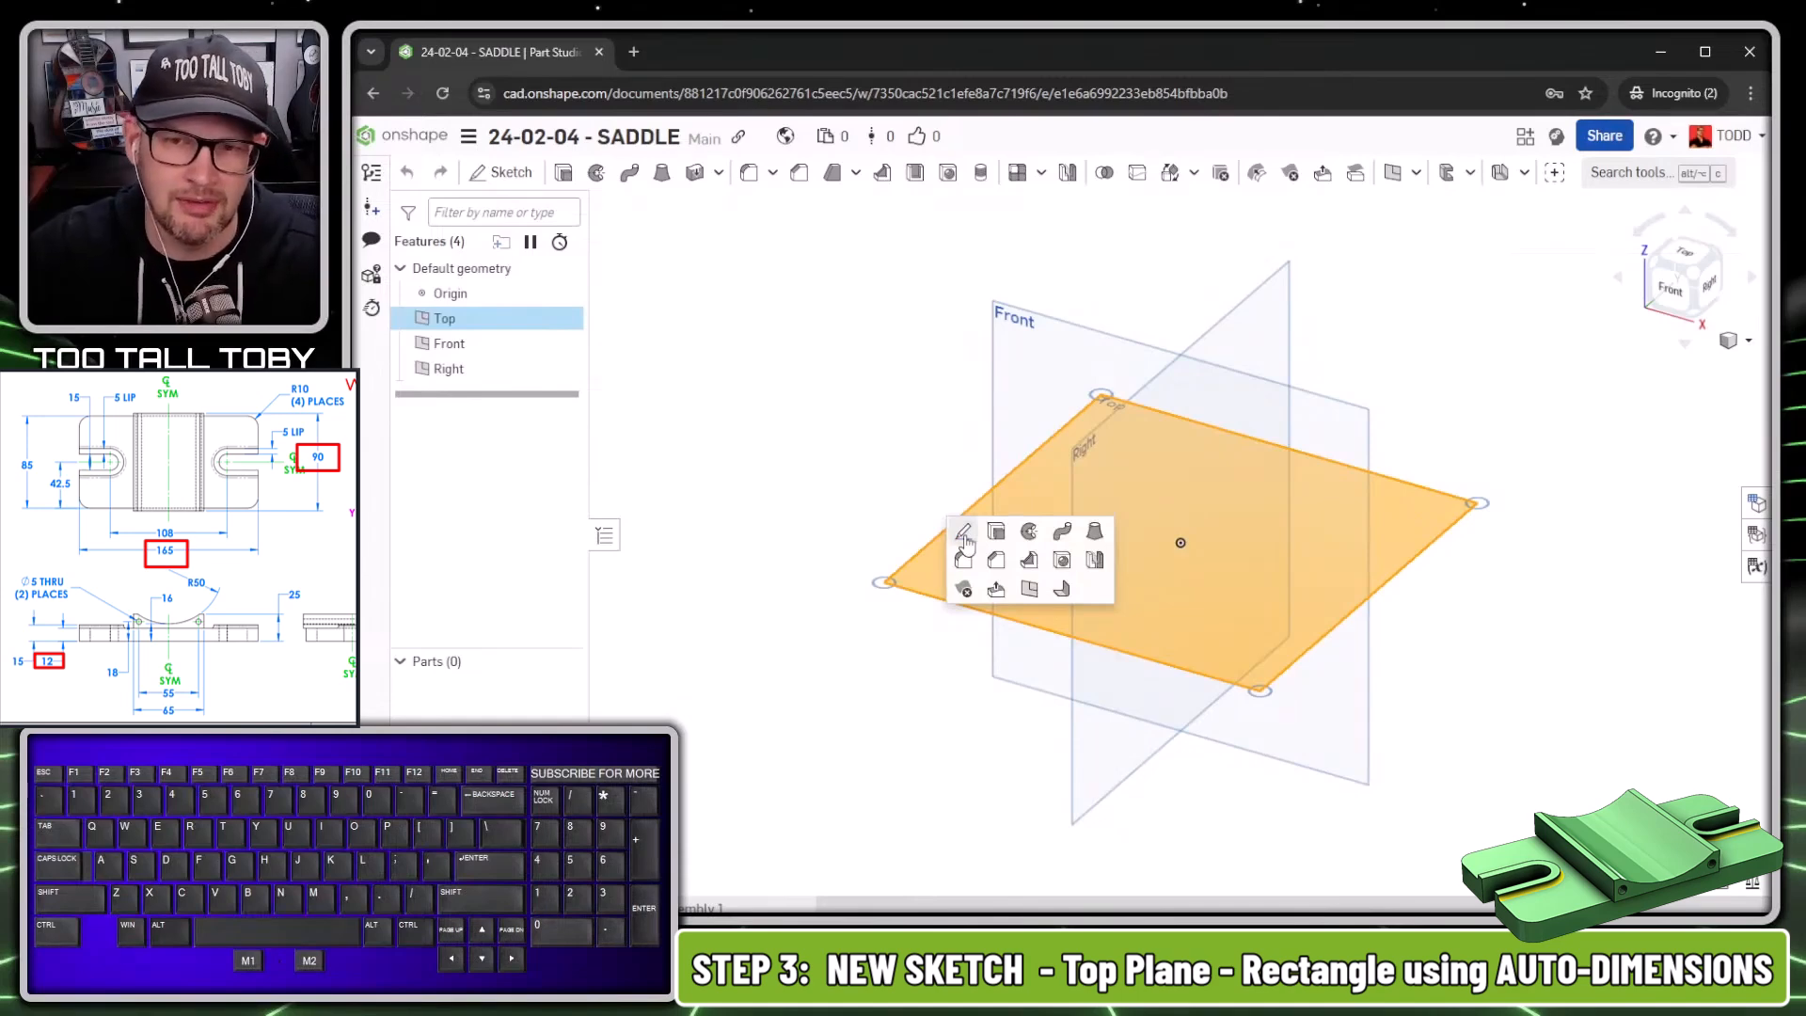
{"action": "left_click", "coordinate": [964, 534]}
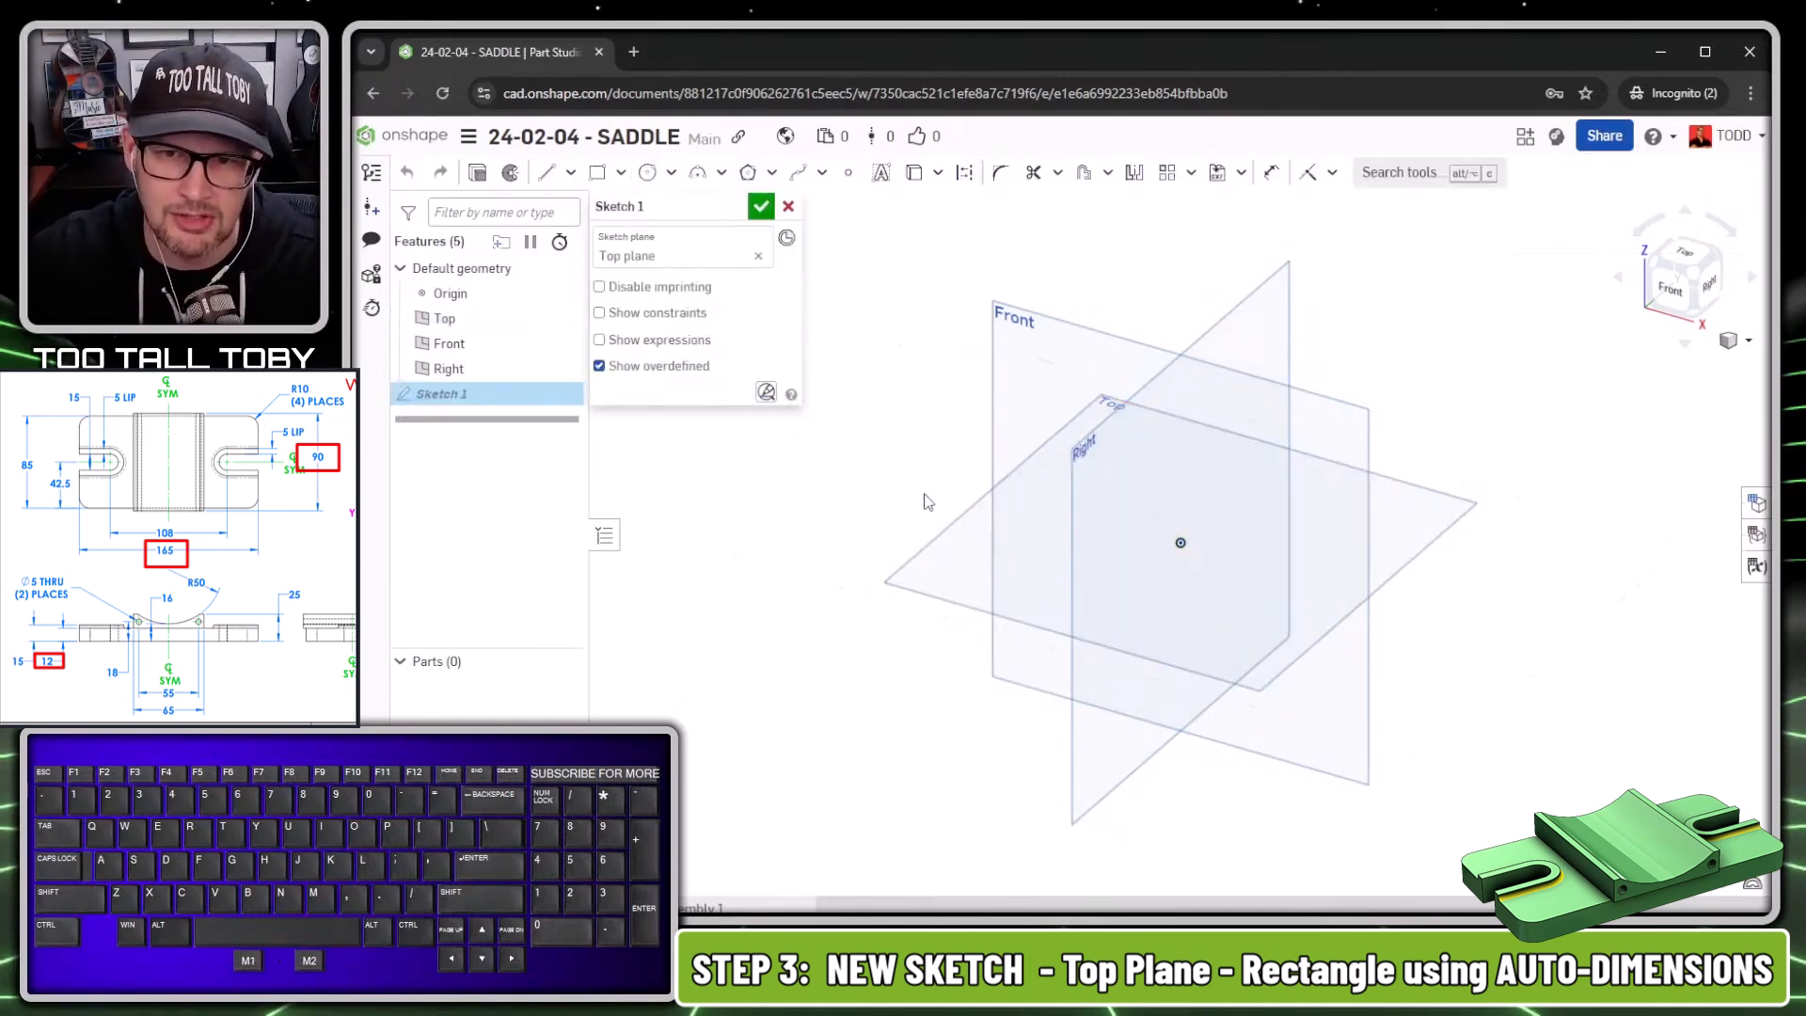
{"action": "key", "text": "n"}
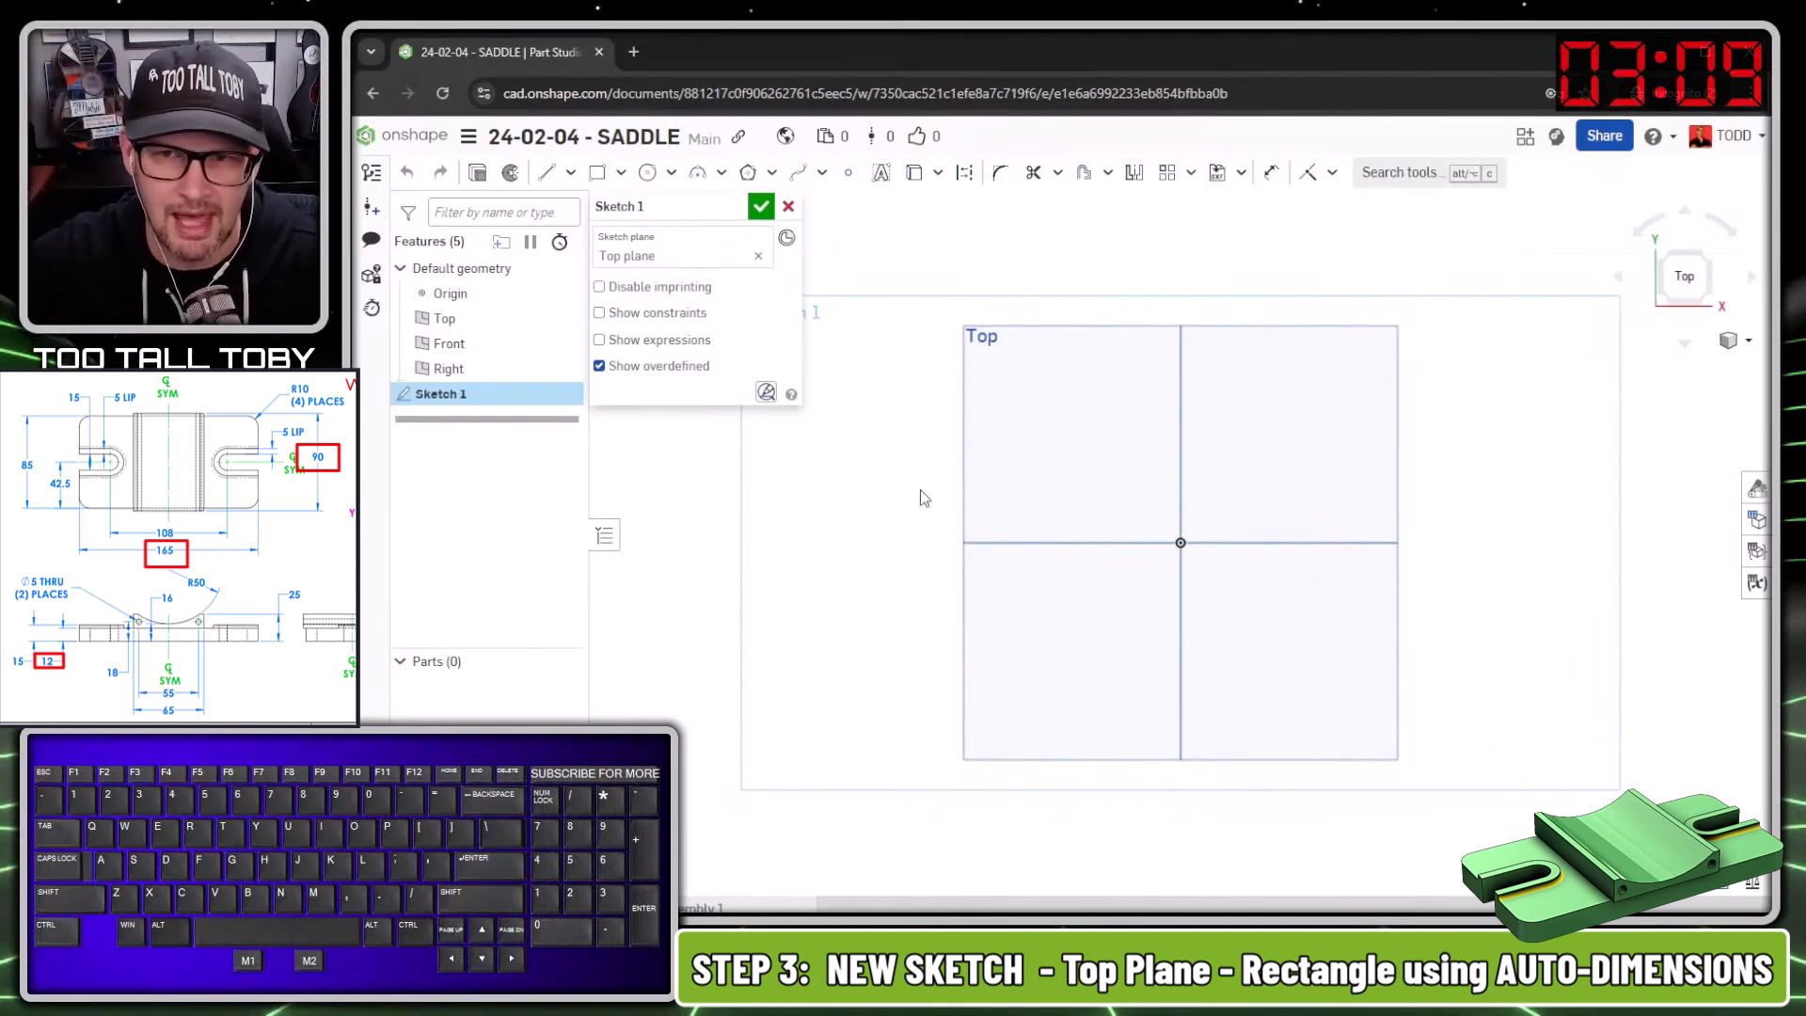
Sketch a center-point rectangle on the origin, 165 mm wide and 85 mm high.
{"action": "left_click", "coordinate": [942, 404]}
{"action": "key", "text": "s"}
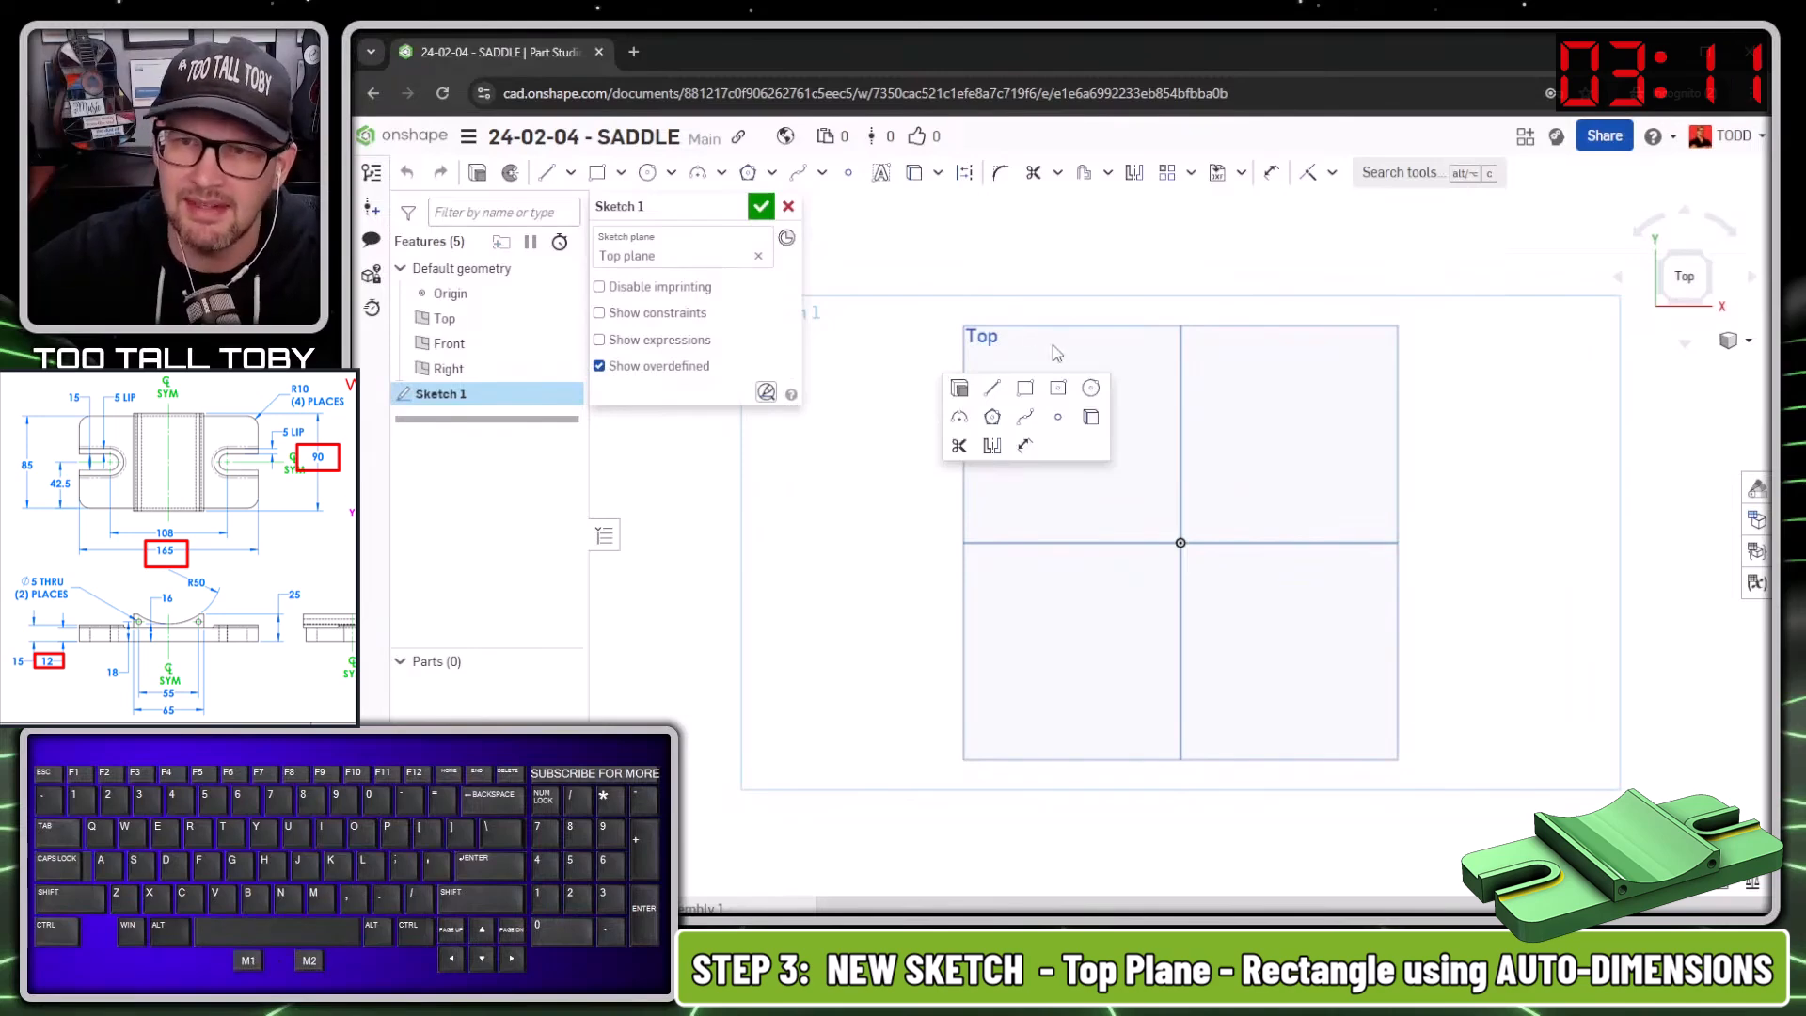
{"action": "left_click", "coordinate": [1055, 392]}
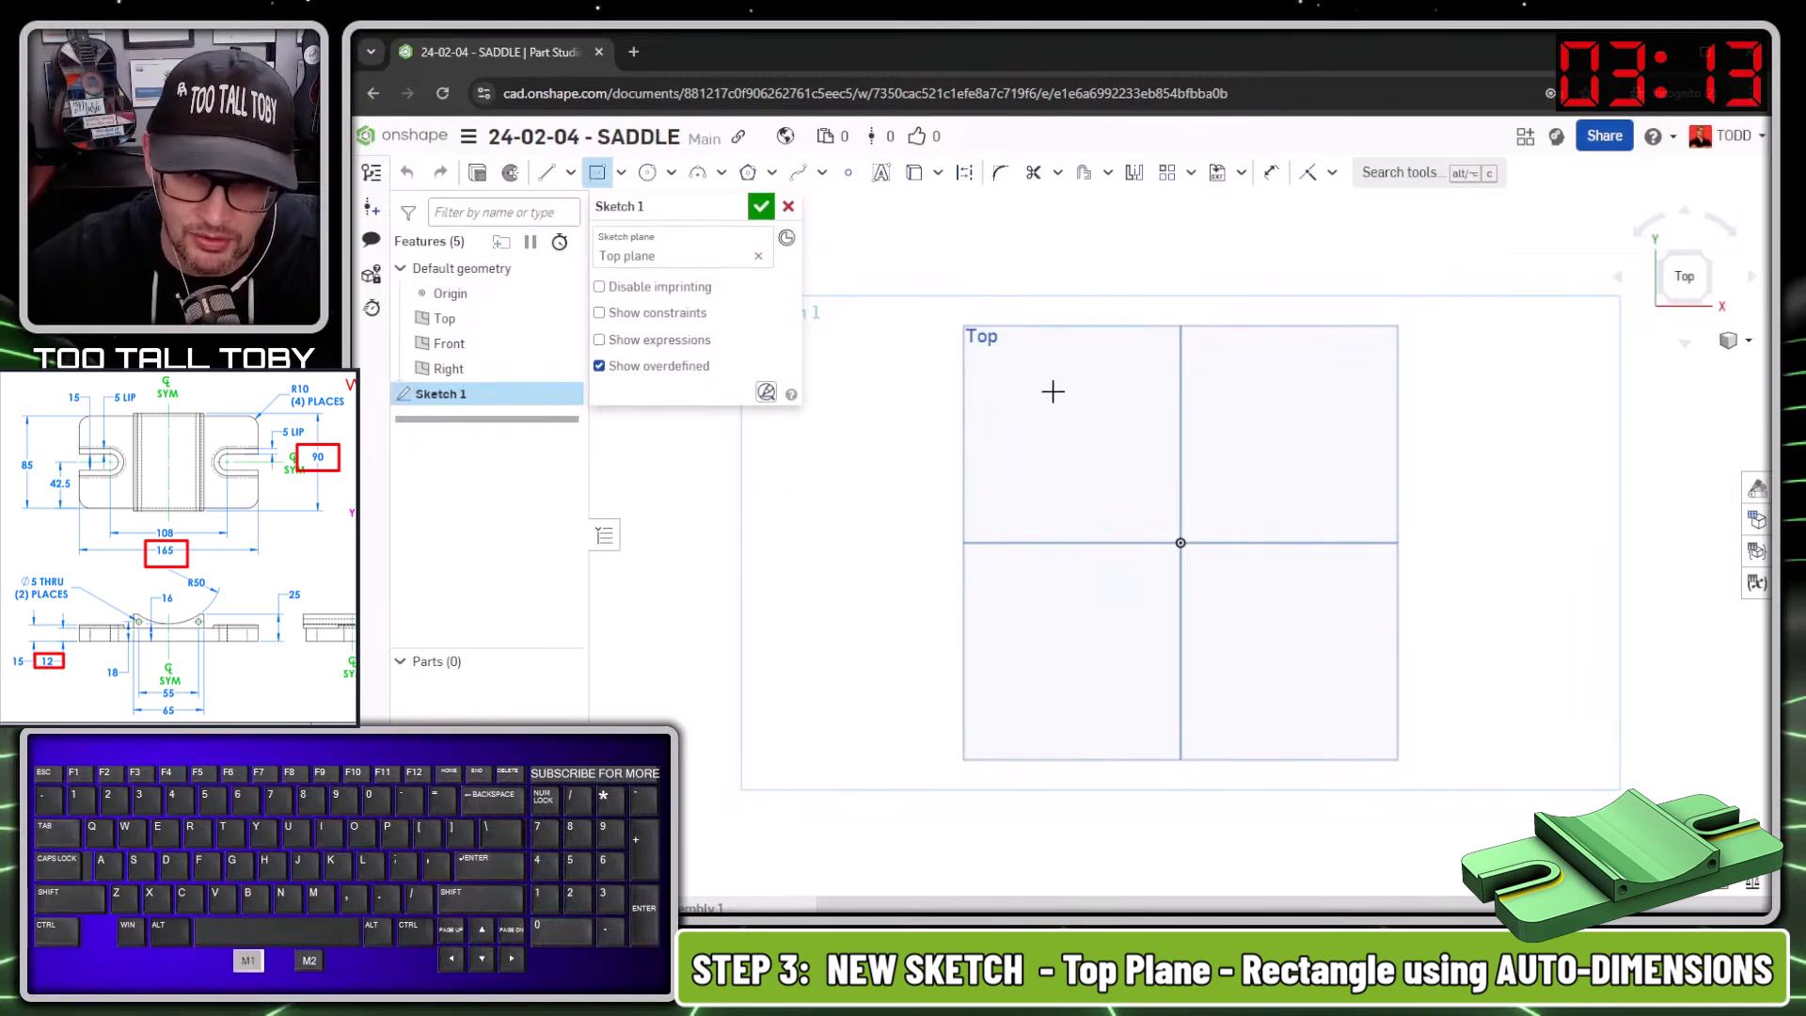
{"action": "left_click", "coordinate": [1180, 542]}
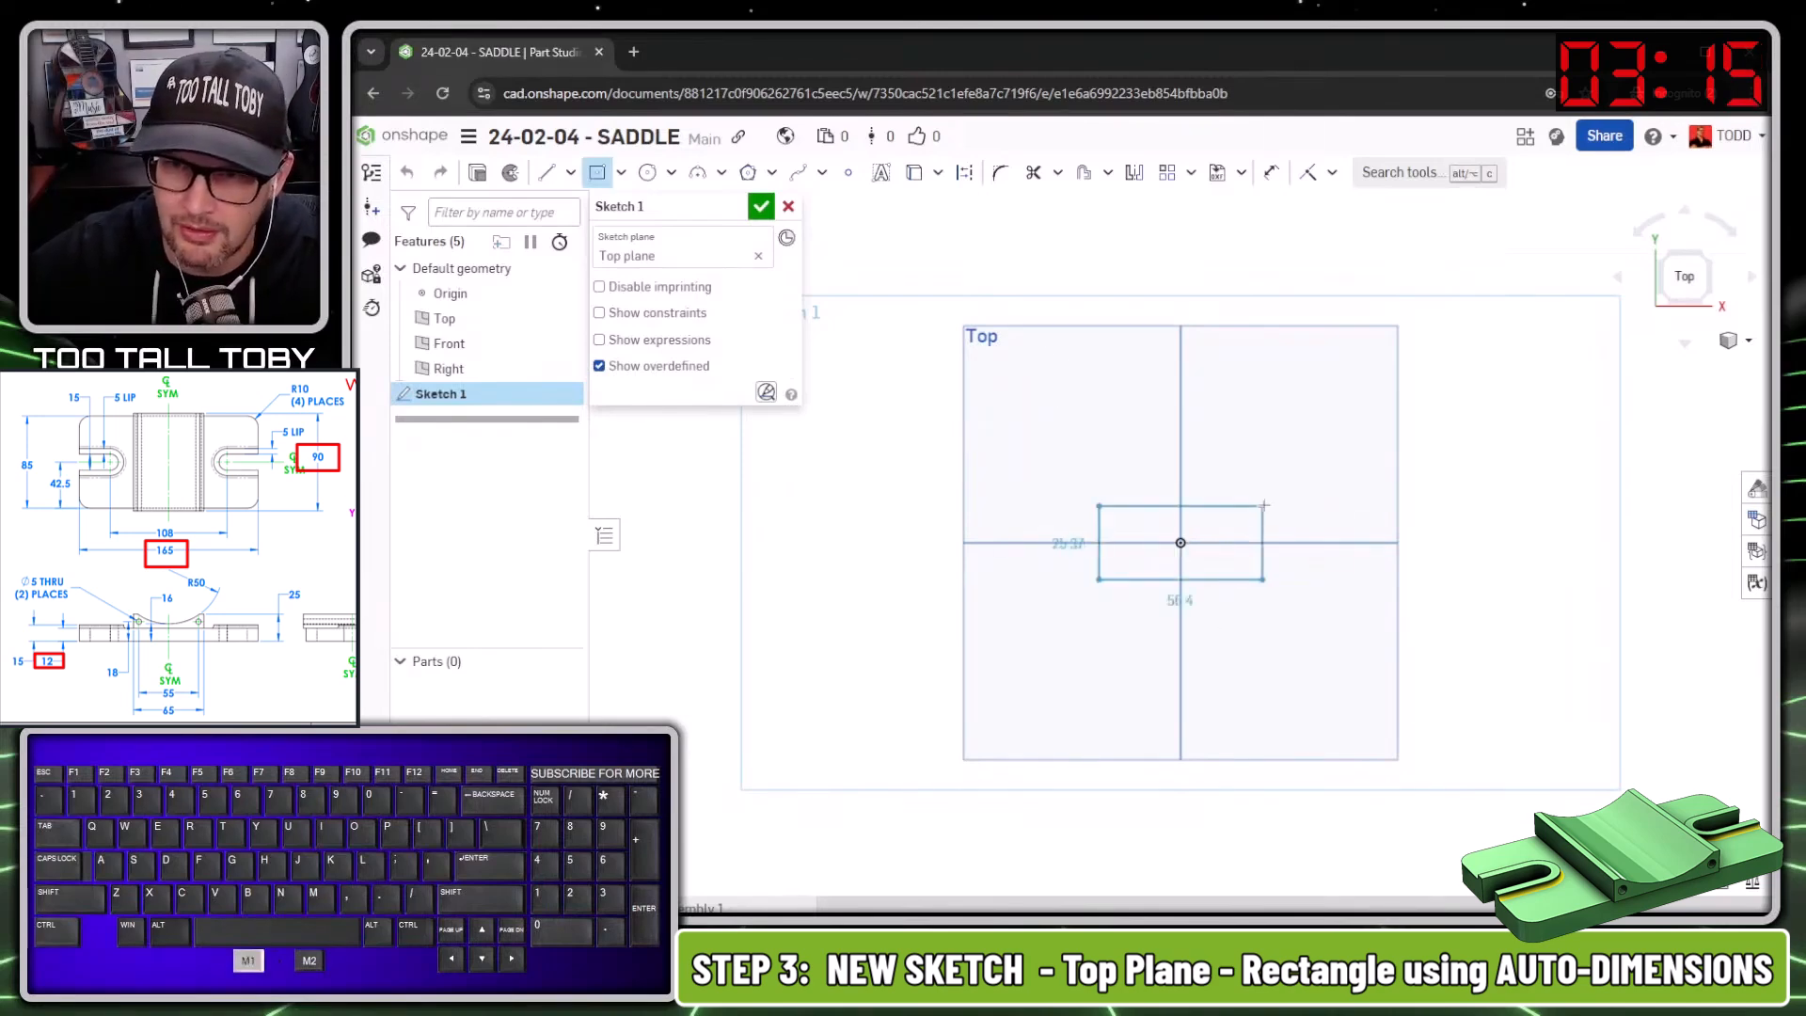
{"action": "left_click", "coordinate": [1453, 420]}
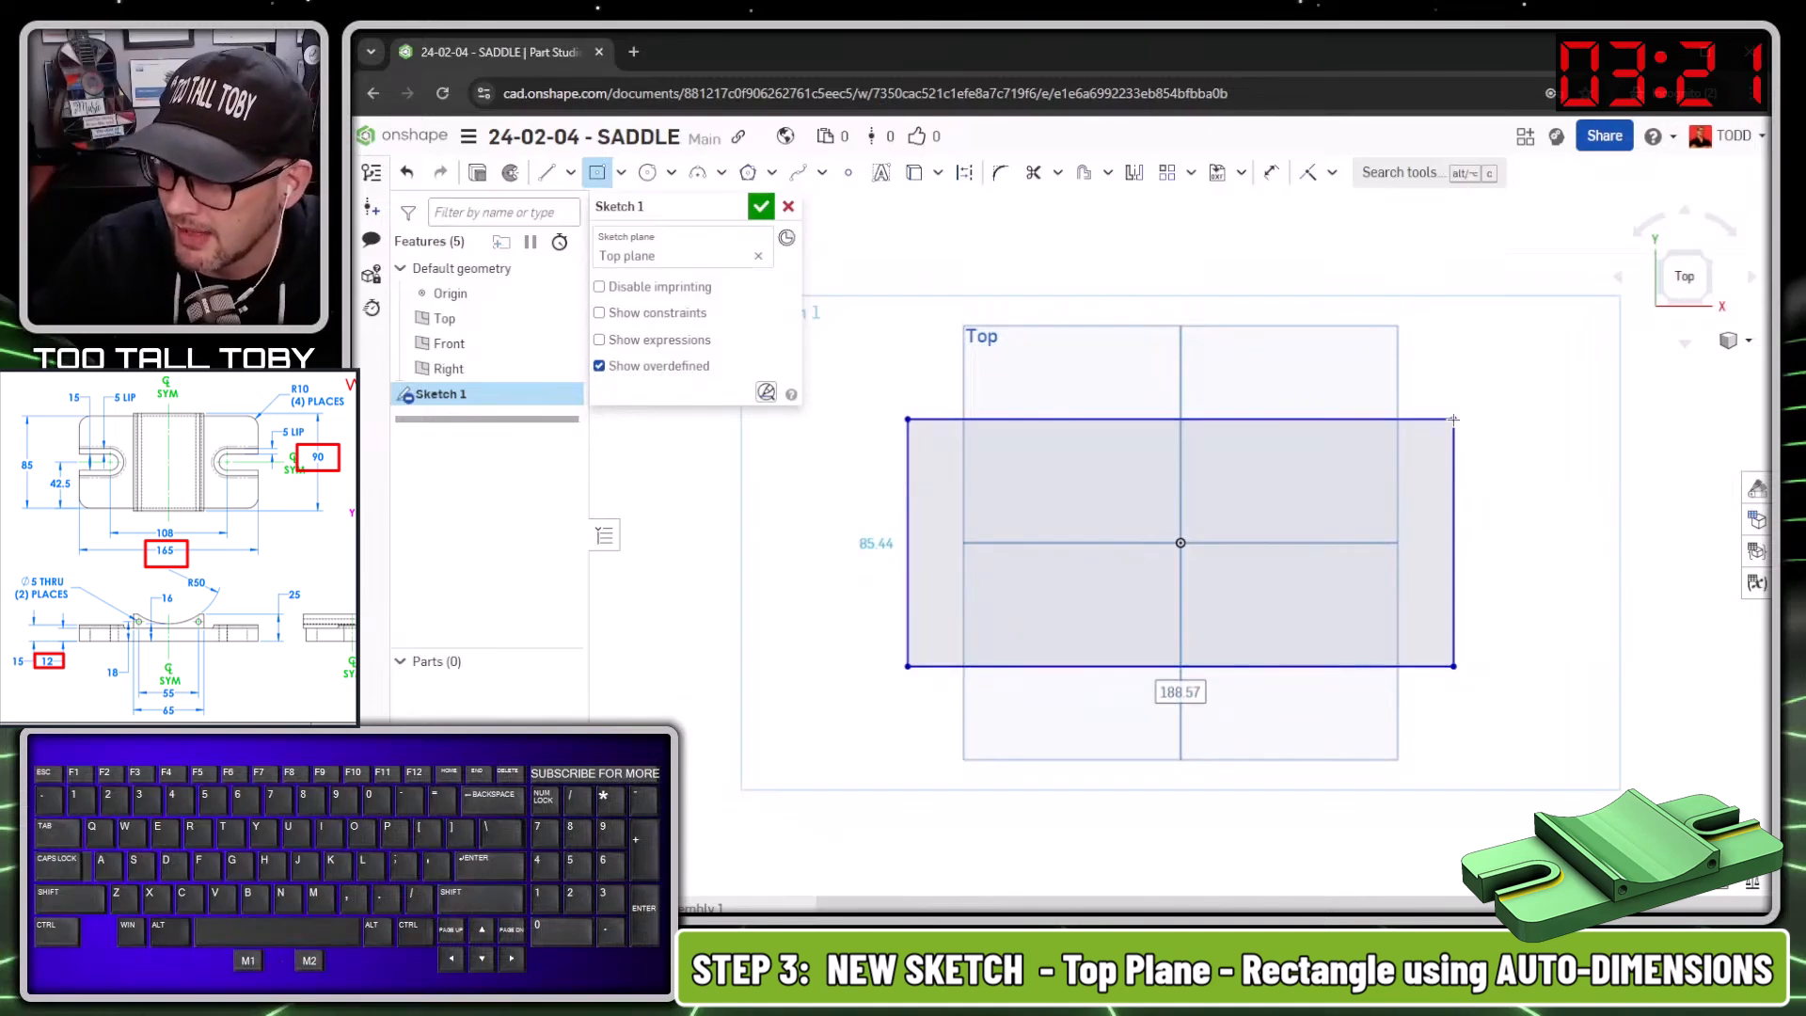
{"action": "type", "text": "165"}
{"action": "key", "text": "Return"}
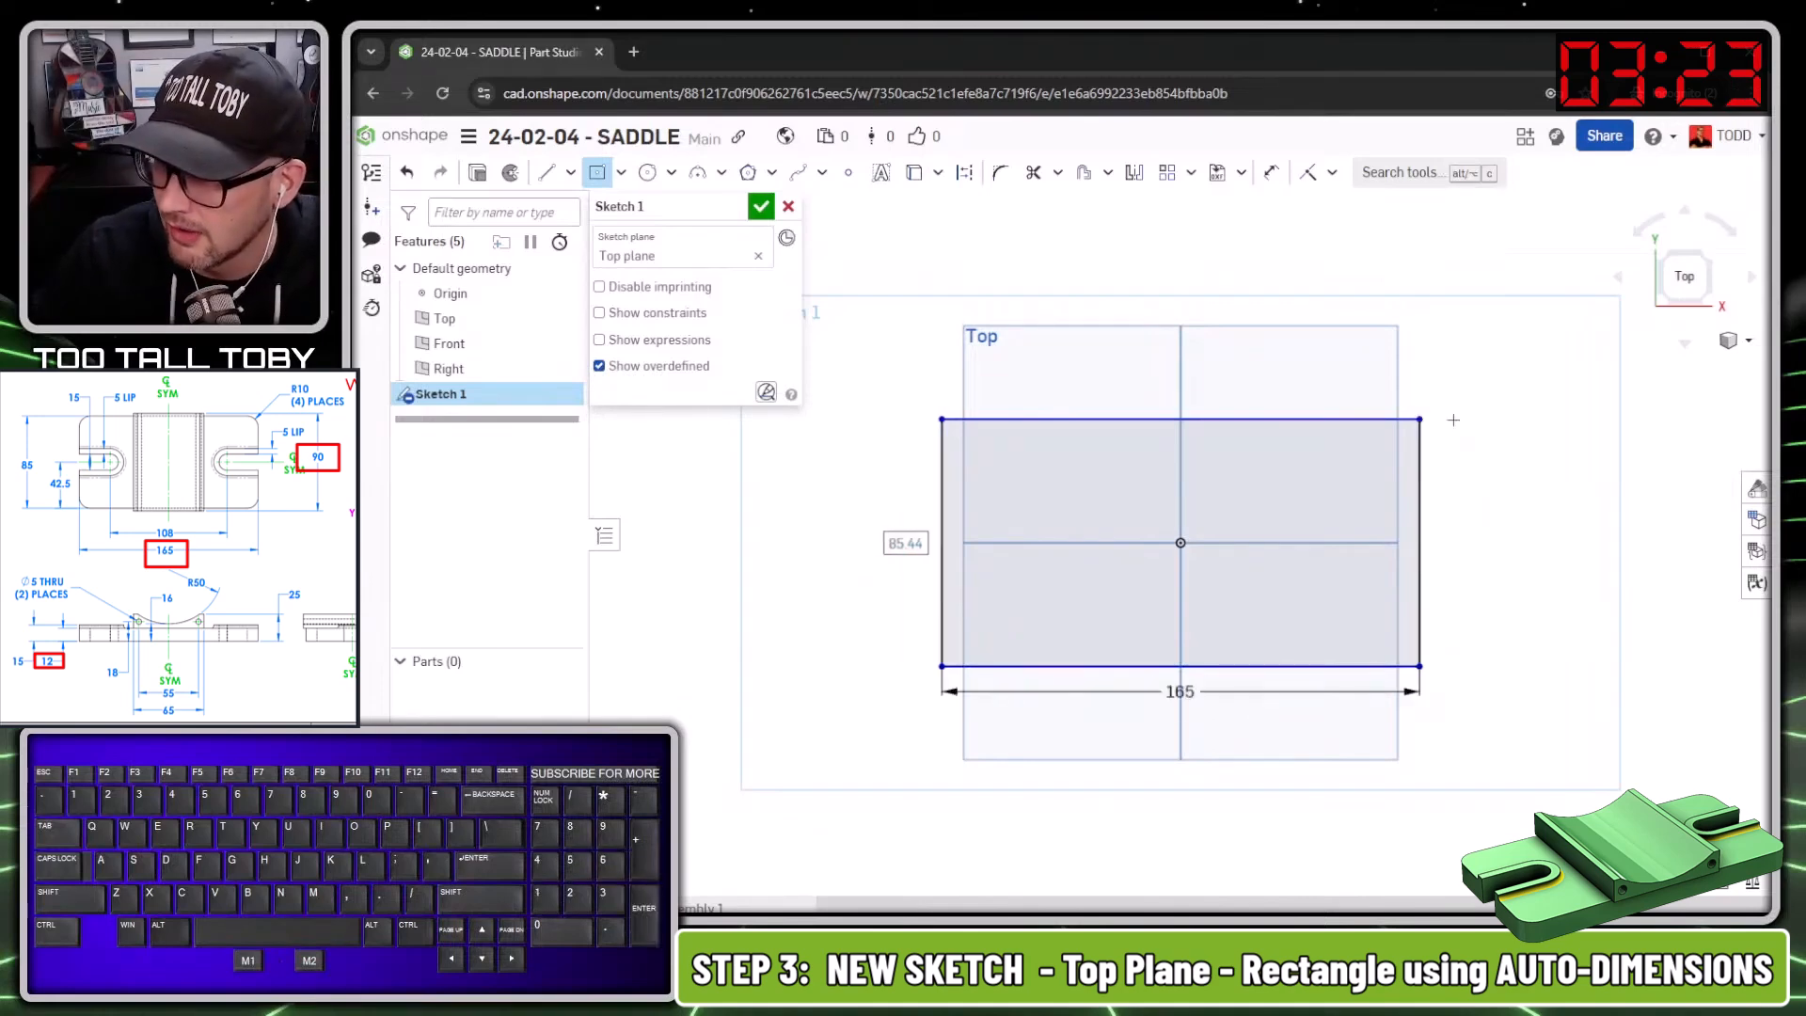
{"action": "type", "text": "85"}
{"action": "key", "text": "Return"}
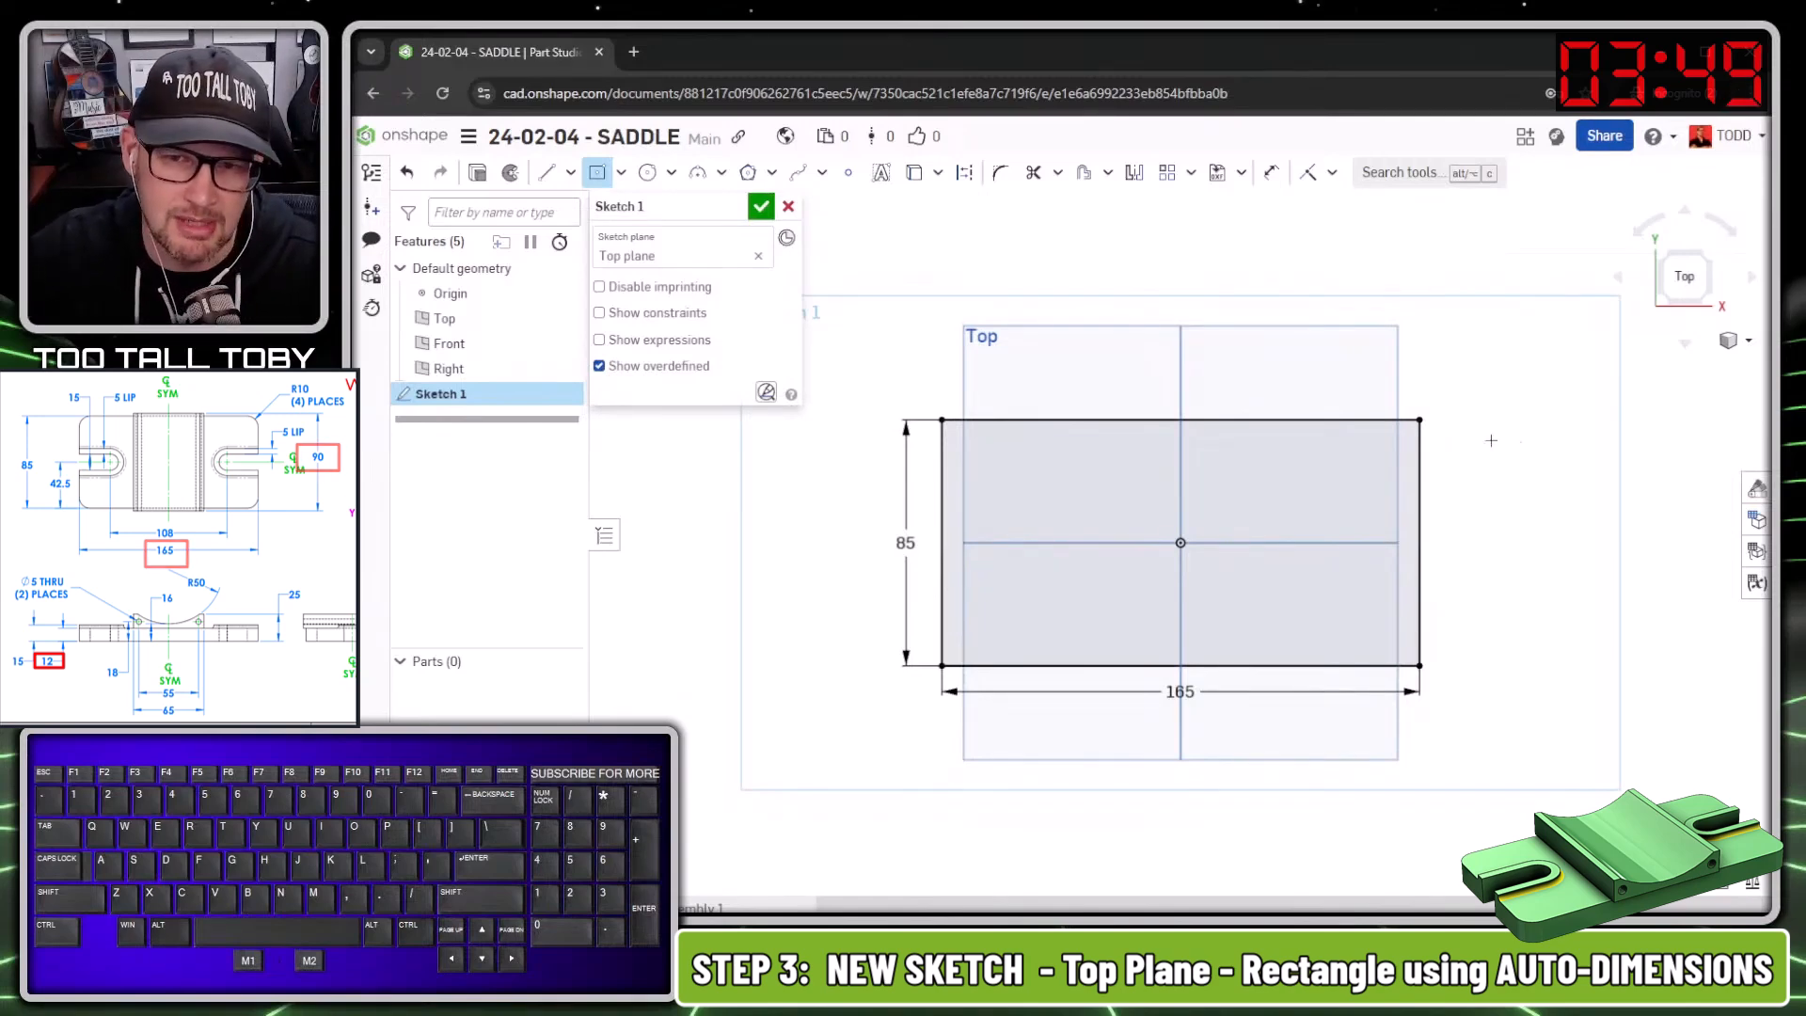
Extrude the rectangle as a new solid with a blind depth of 12 mm.
{"action": "key", "text": "s"}
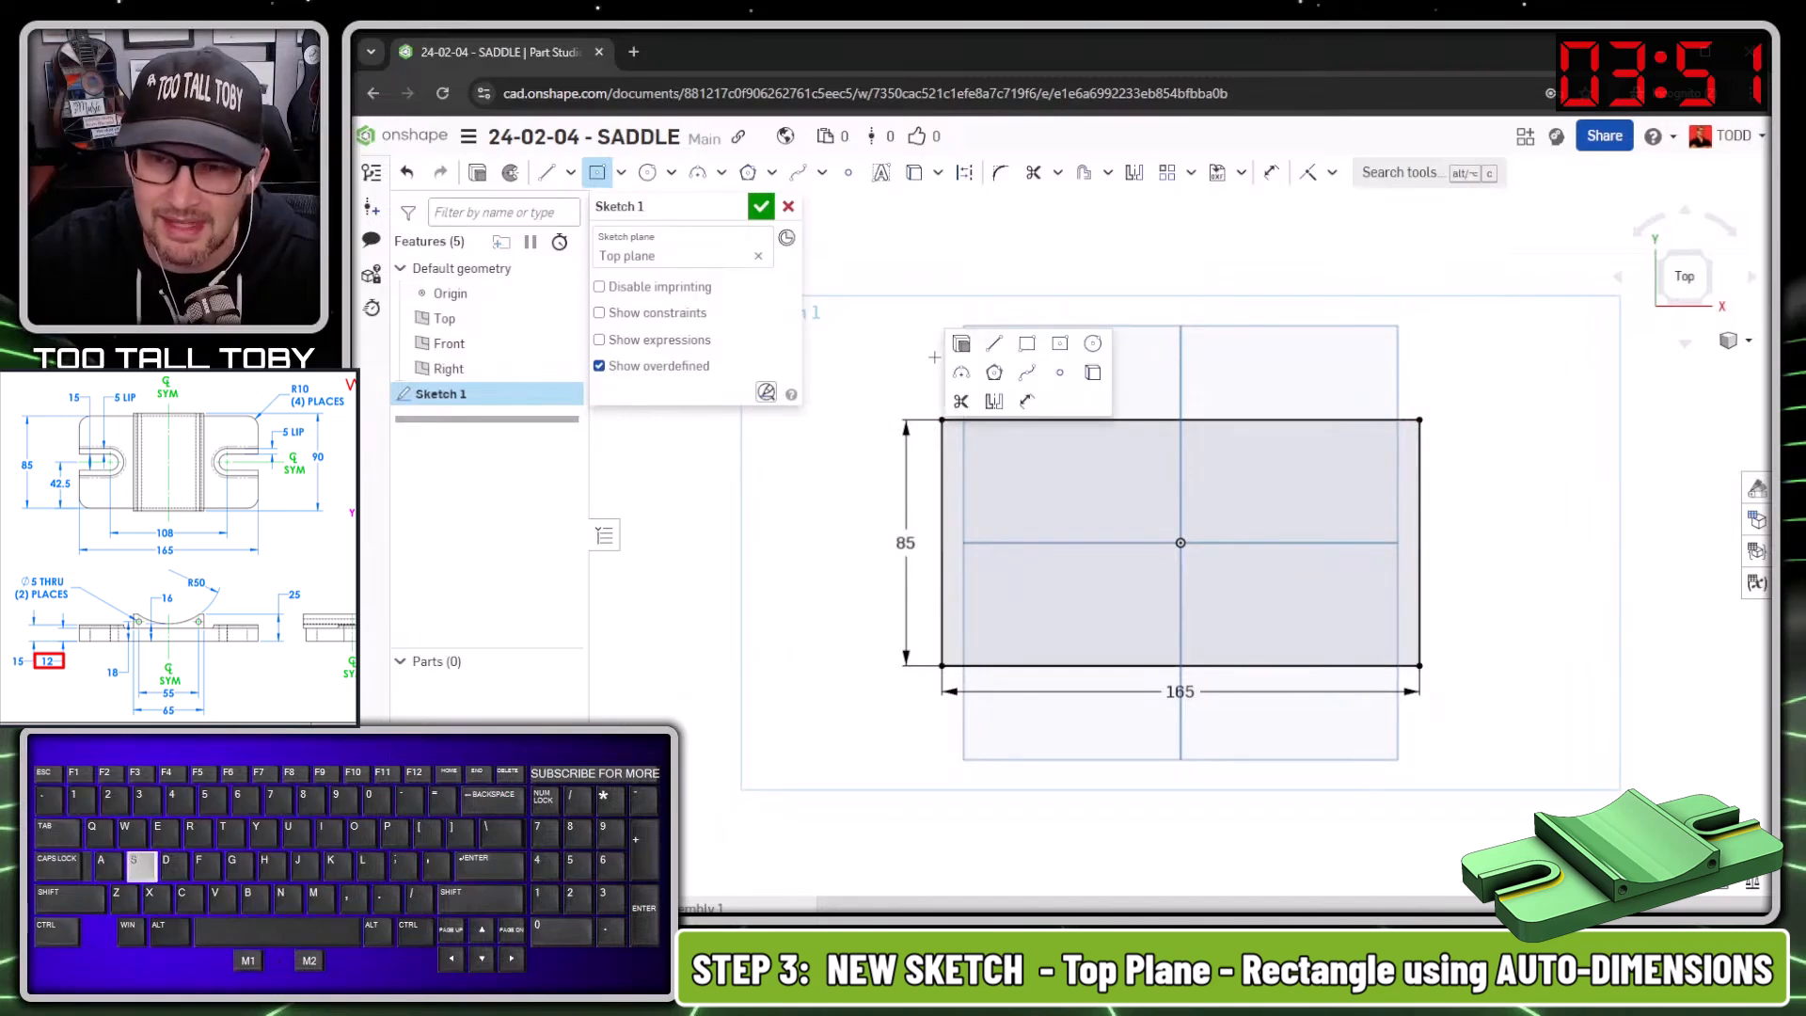
{"action": "right_click", "coordinate": [1057, 408]}
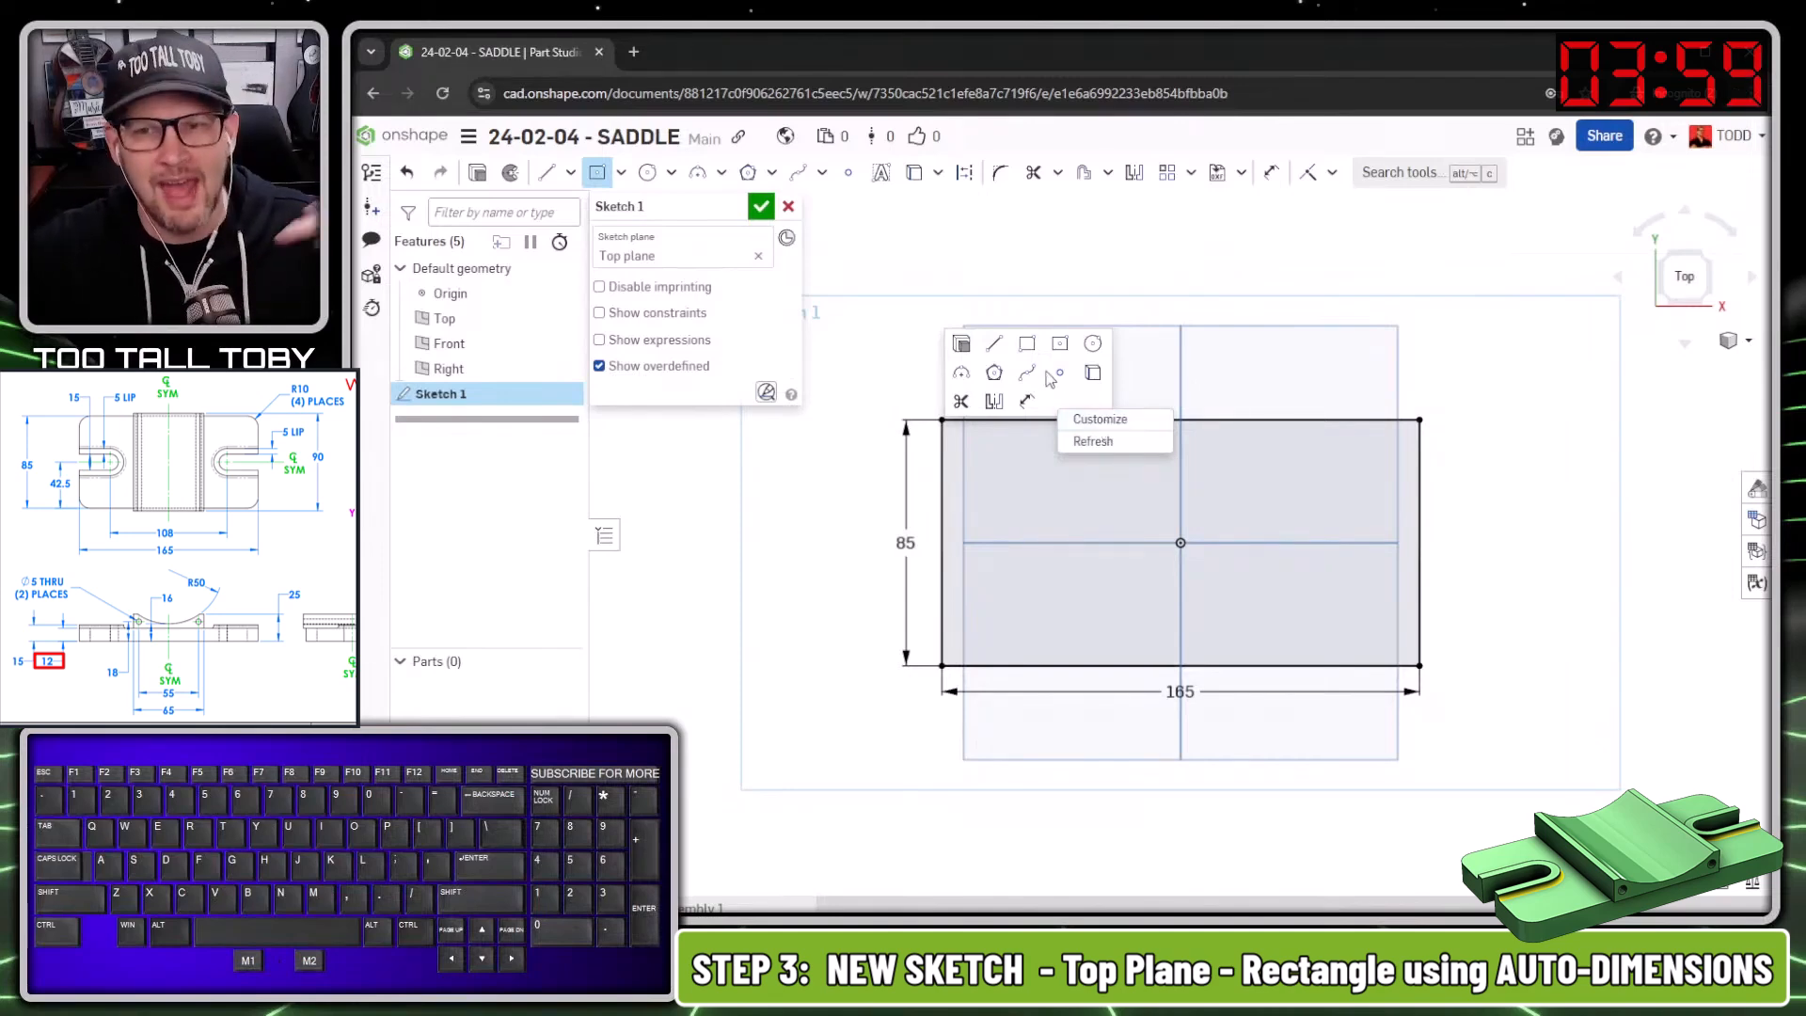
{"action": "left_click", "coordinate": [961, 356]}
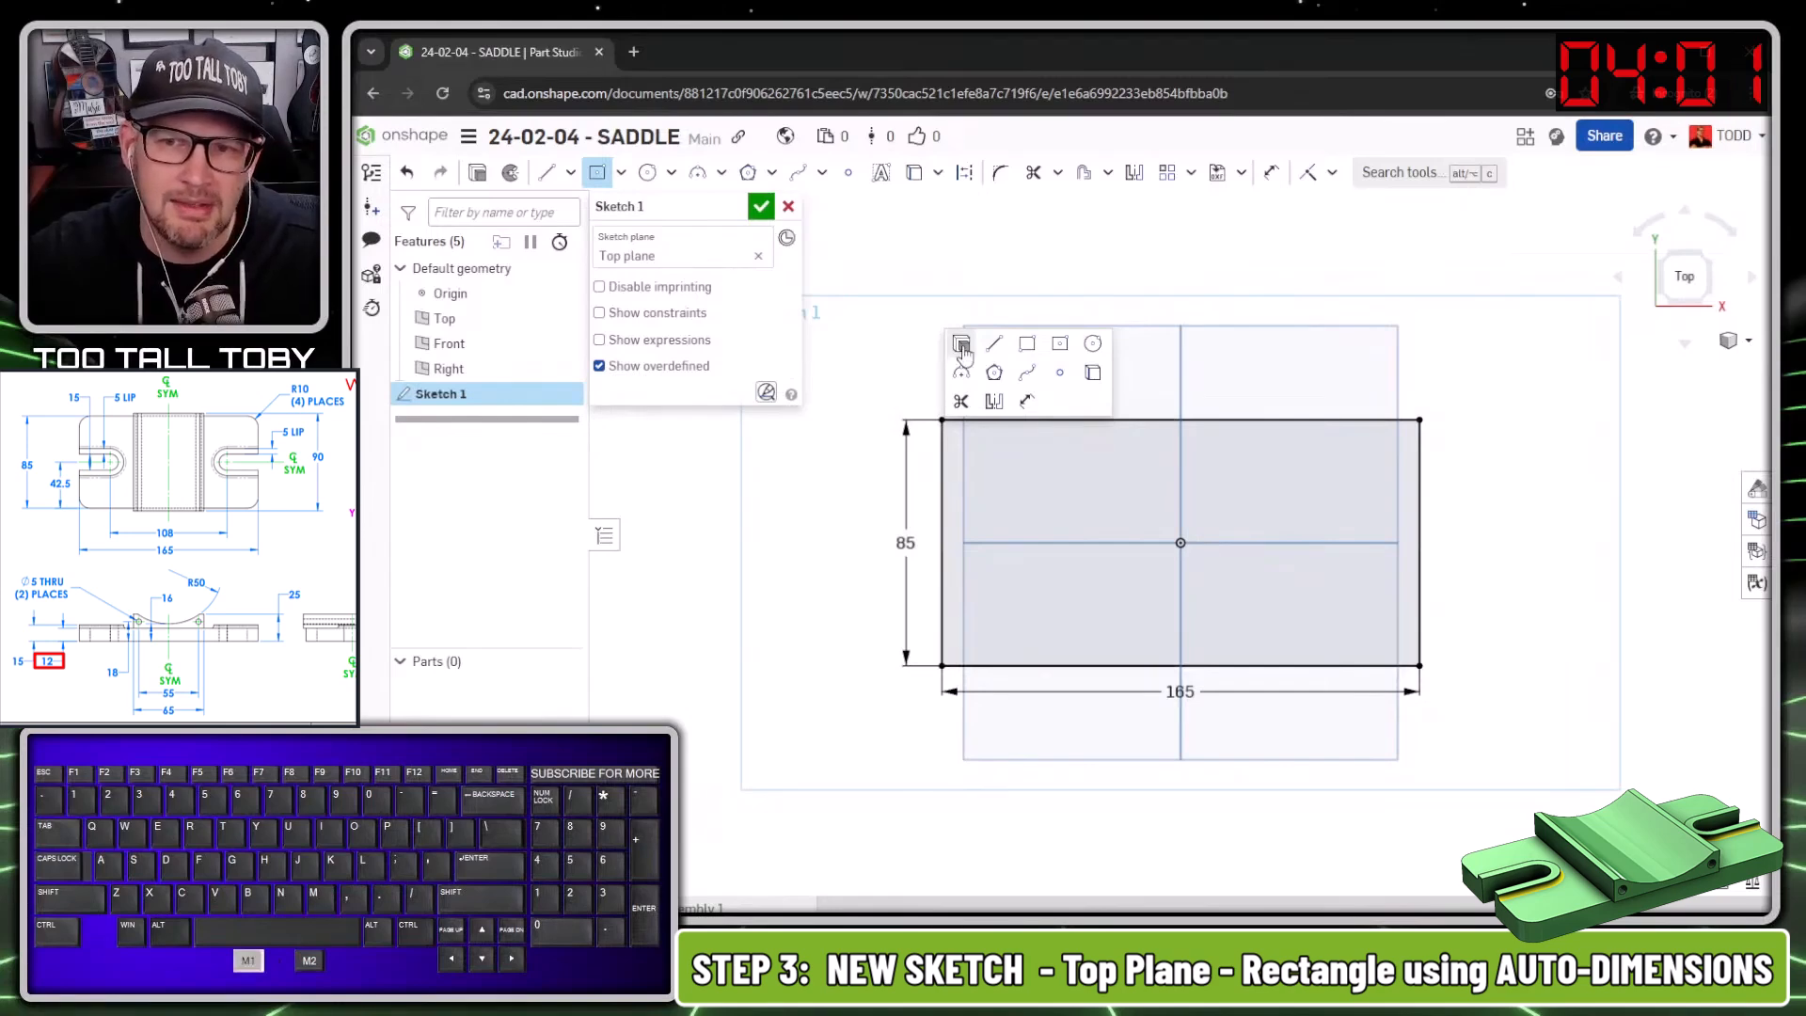
{"action": "left_click", "coordinate": [962, 346]}
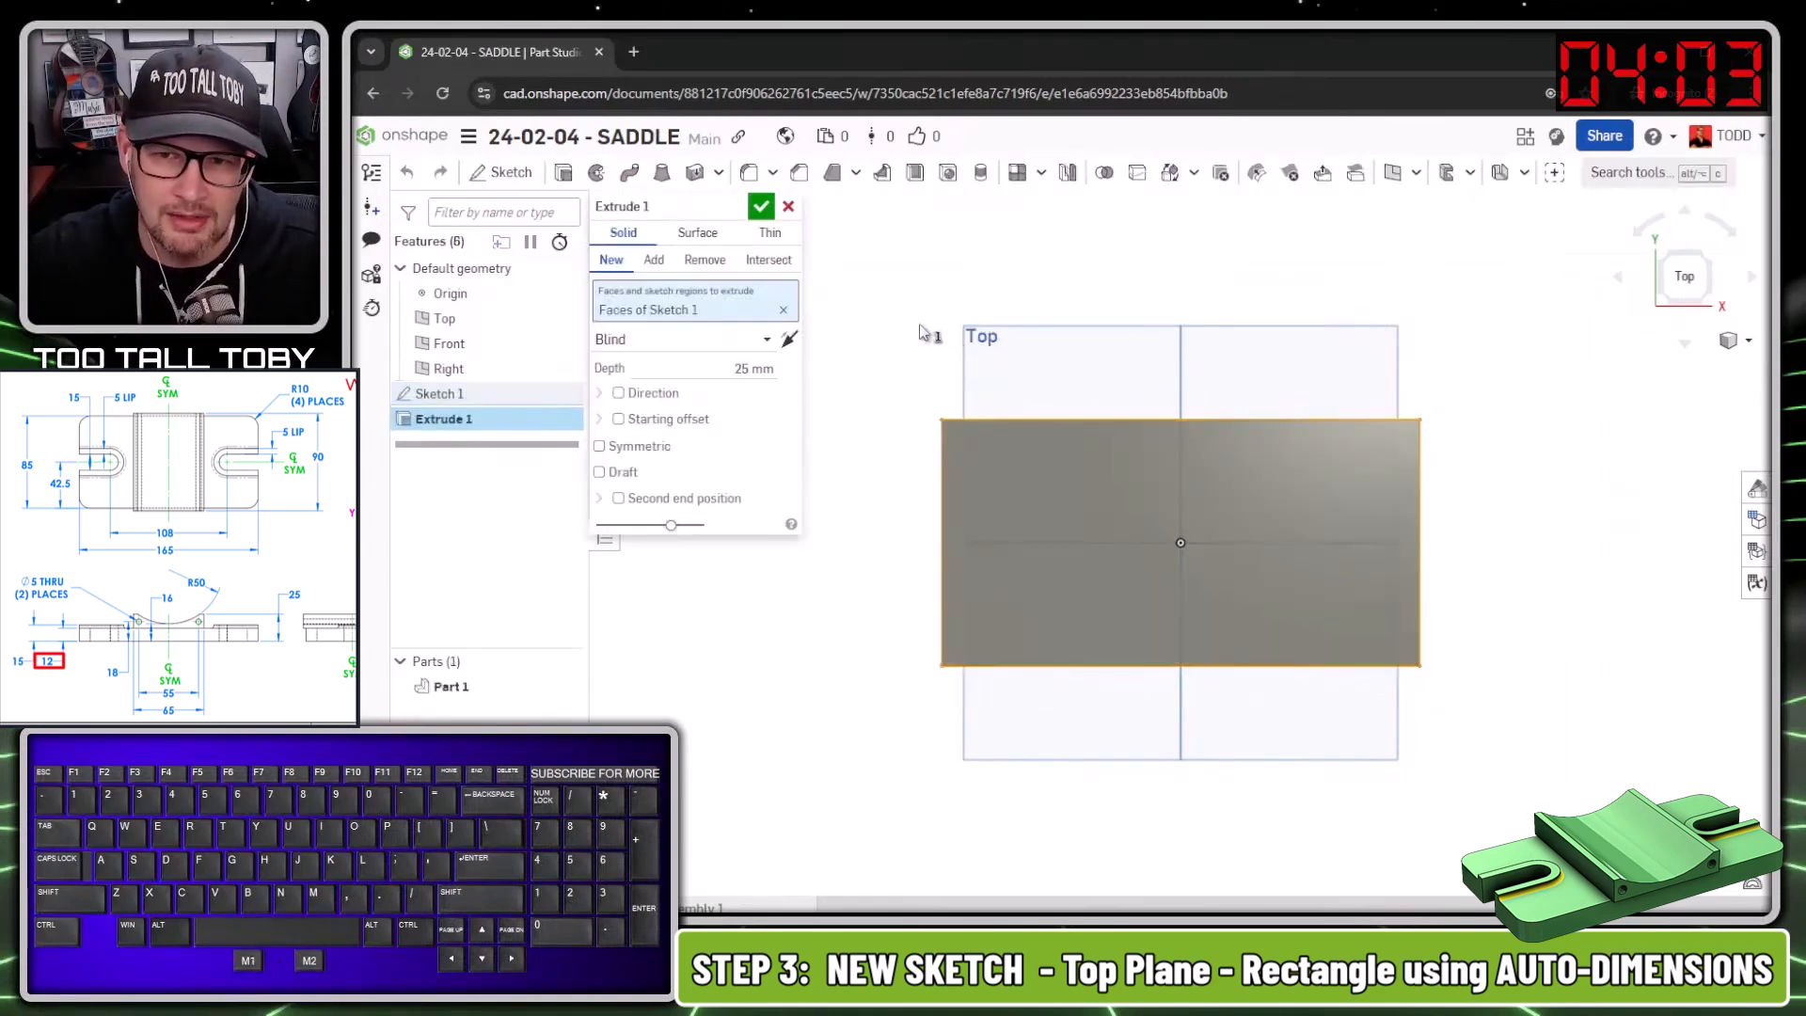
{"action": "left_click", "coordinate": [753, 369]}
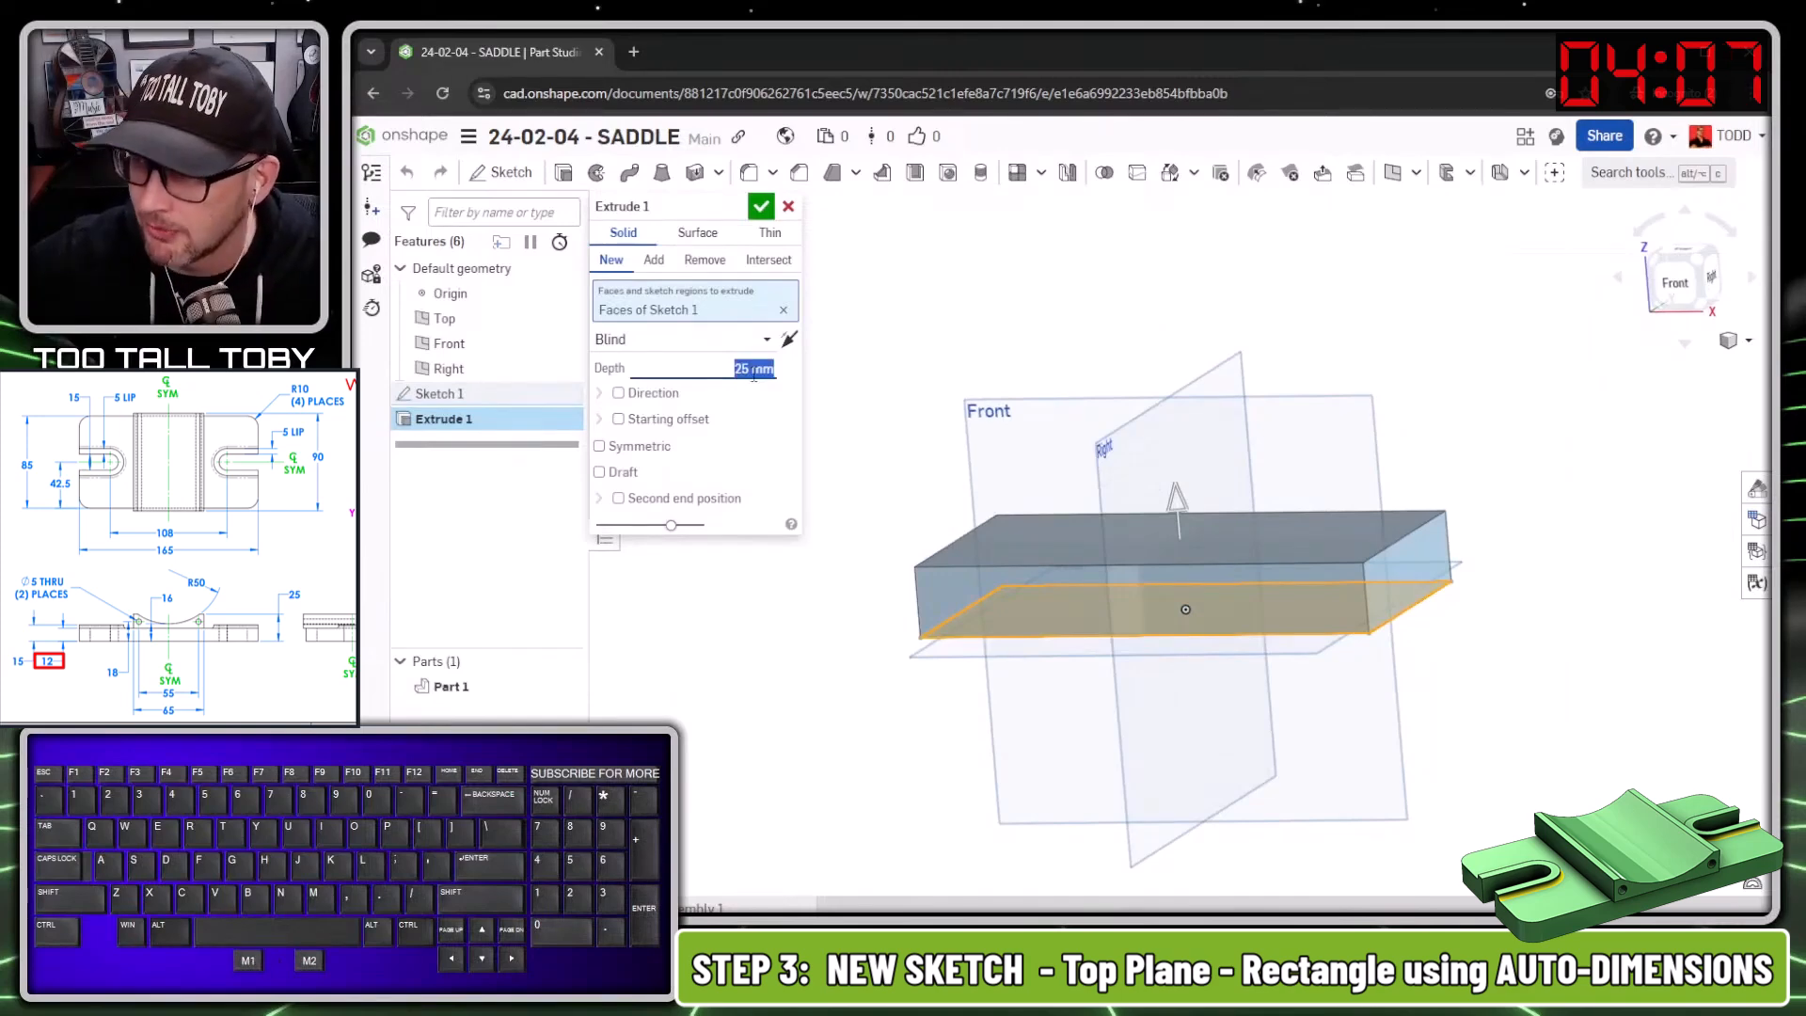
{"action": "type", "text": "12"}
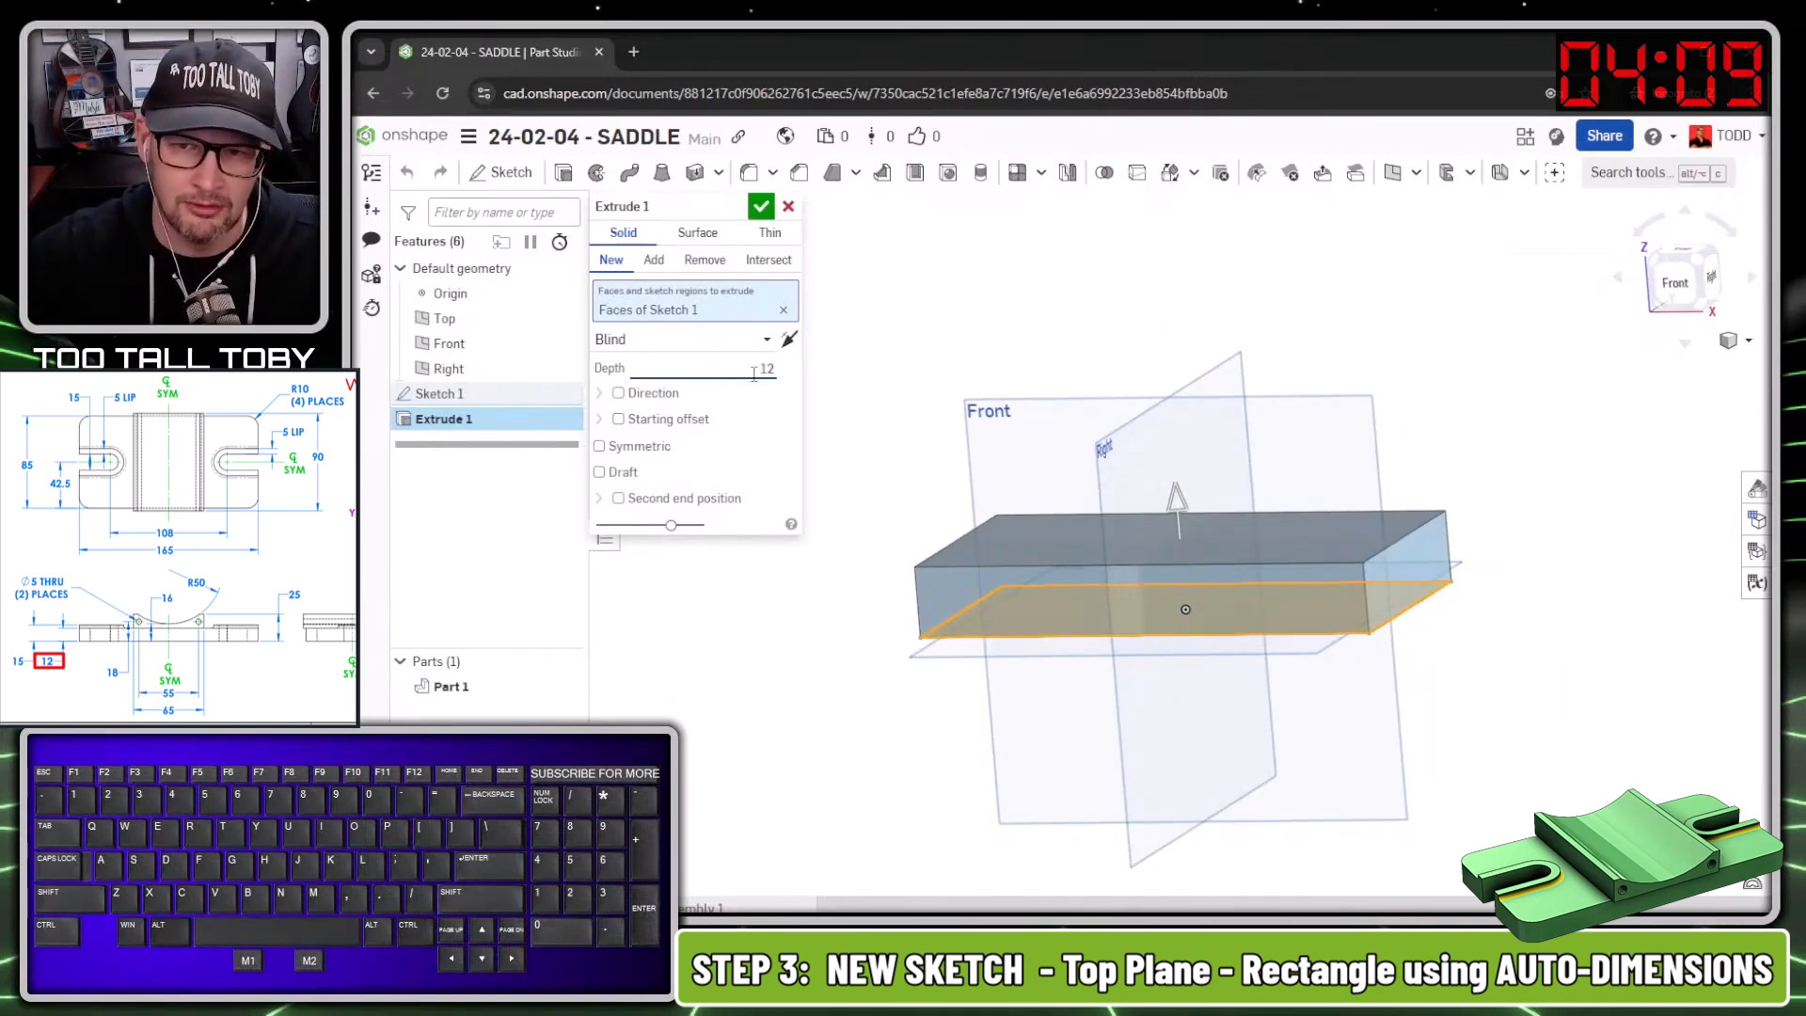
{"action": "key", "text": "Return"}
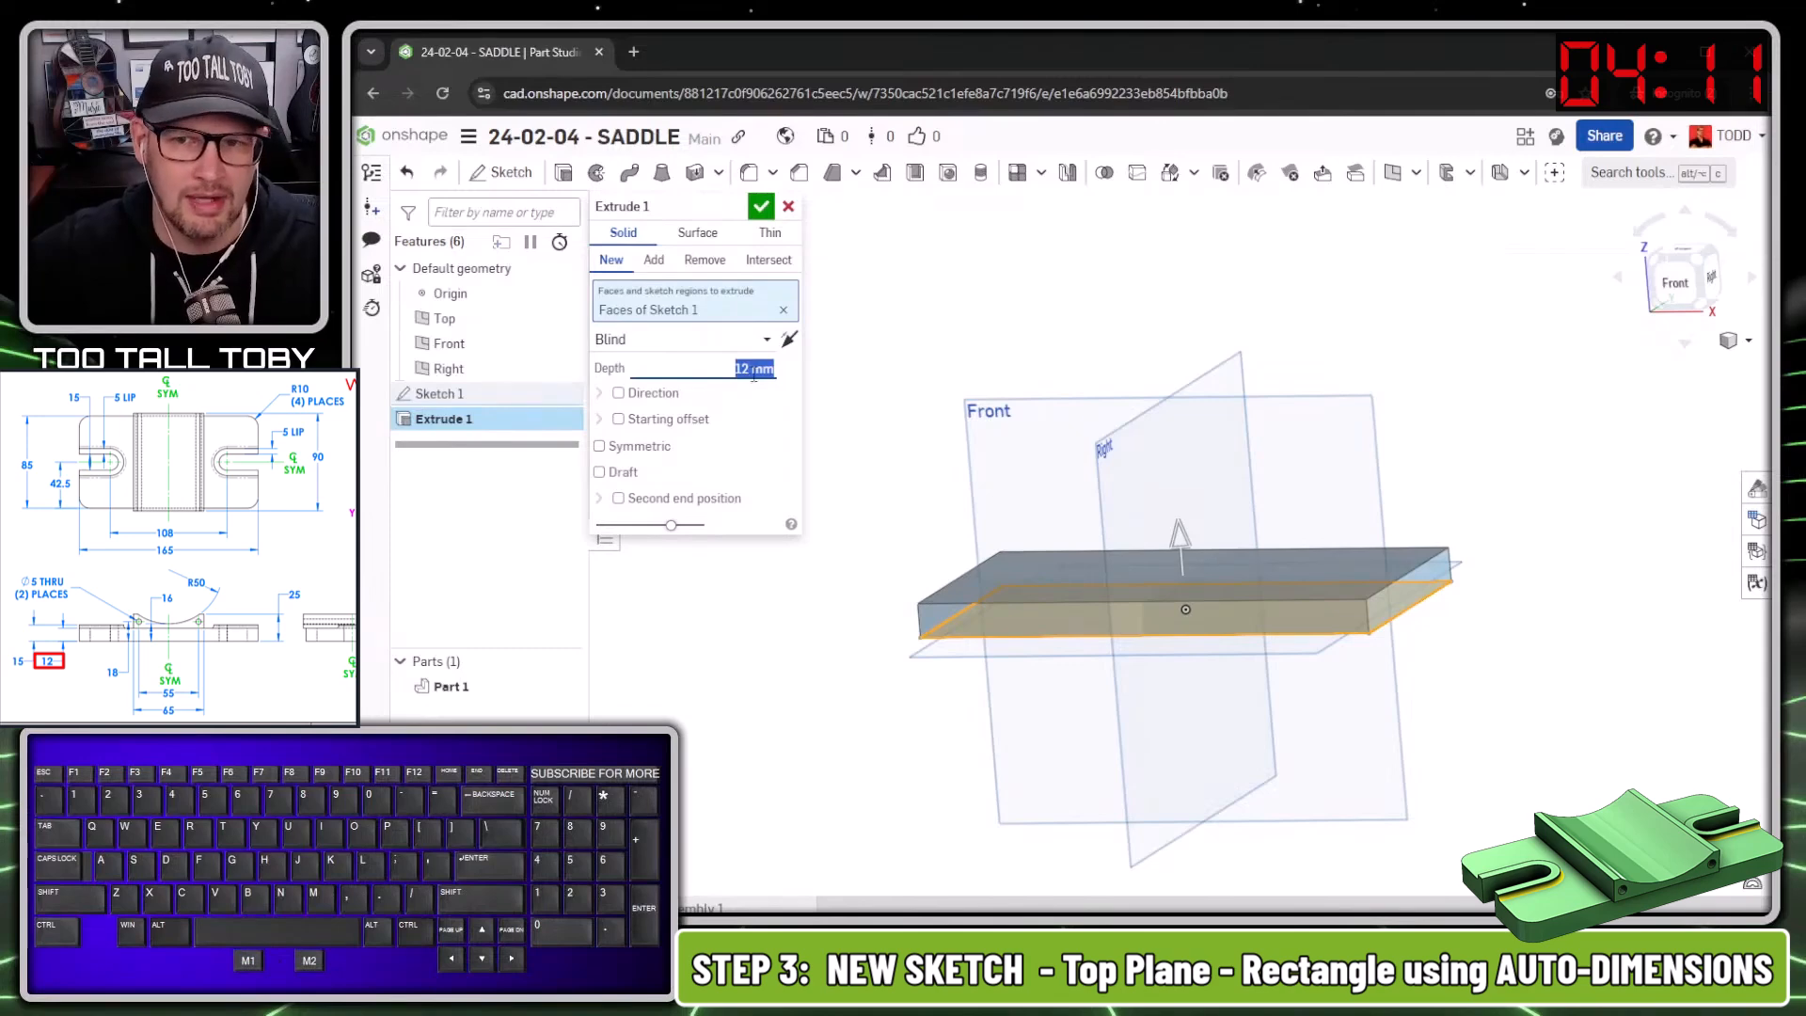
{"action": "key", "text": "Return"}
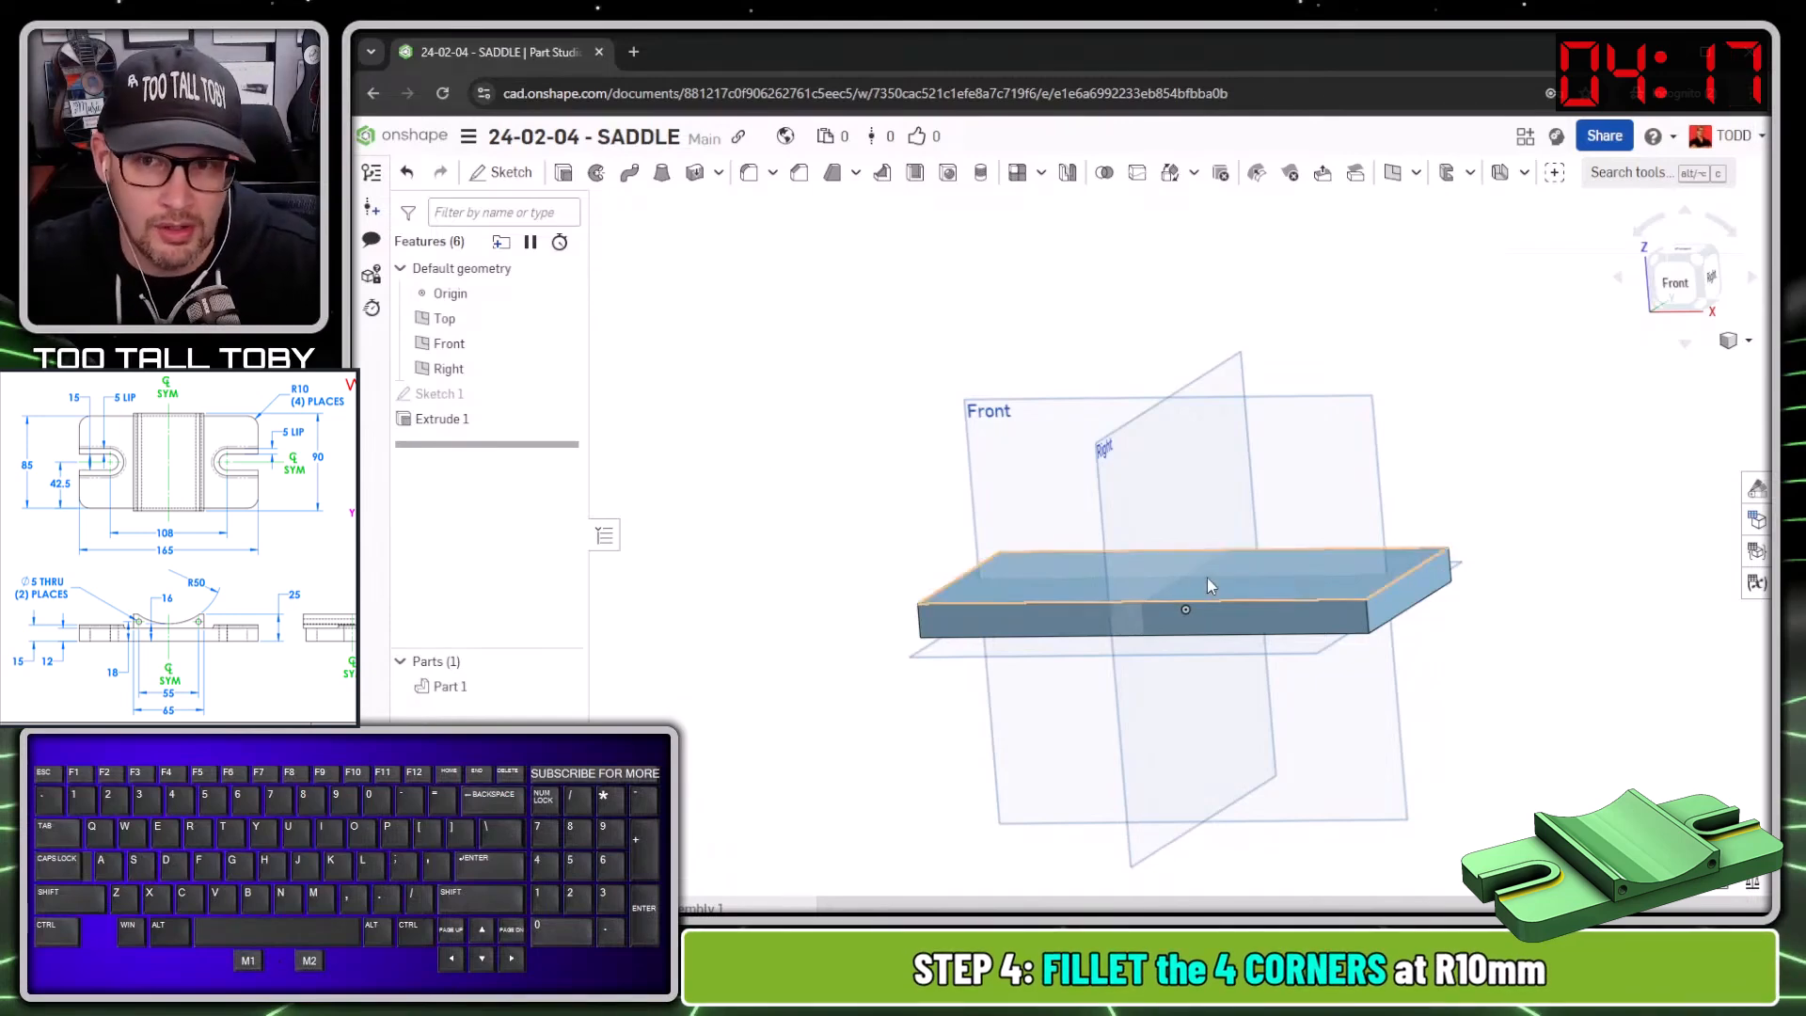
Start an edge fillet on the base plate with a radius of 10 mm.
{"action": "key", "text": "shift+7"}
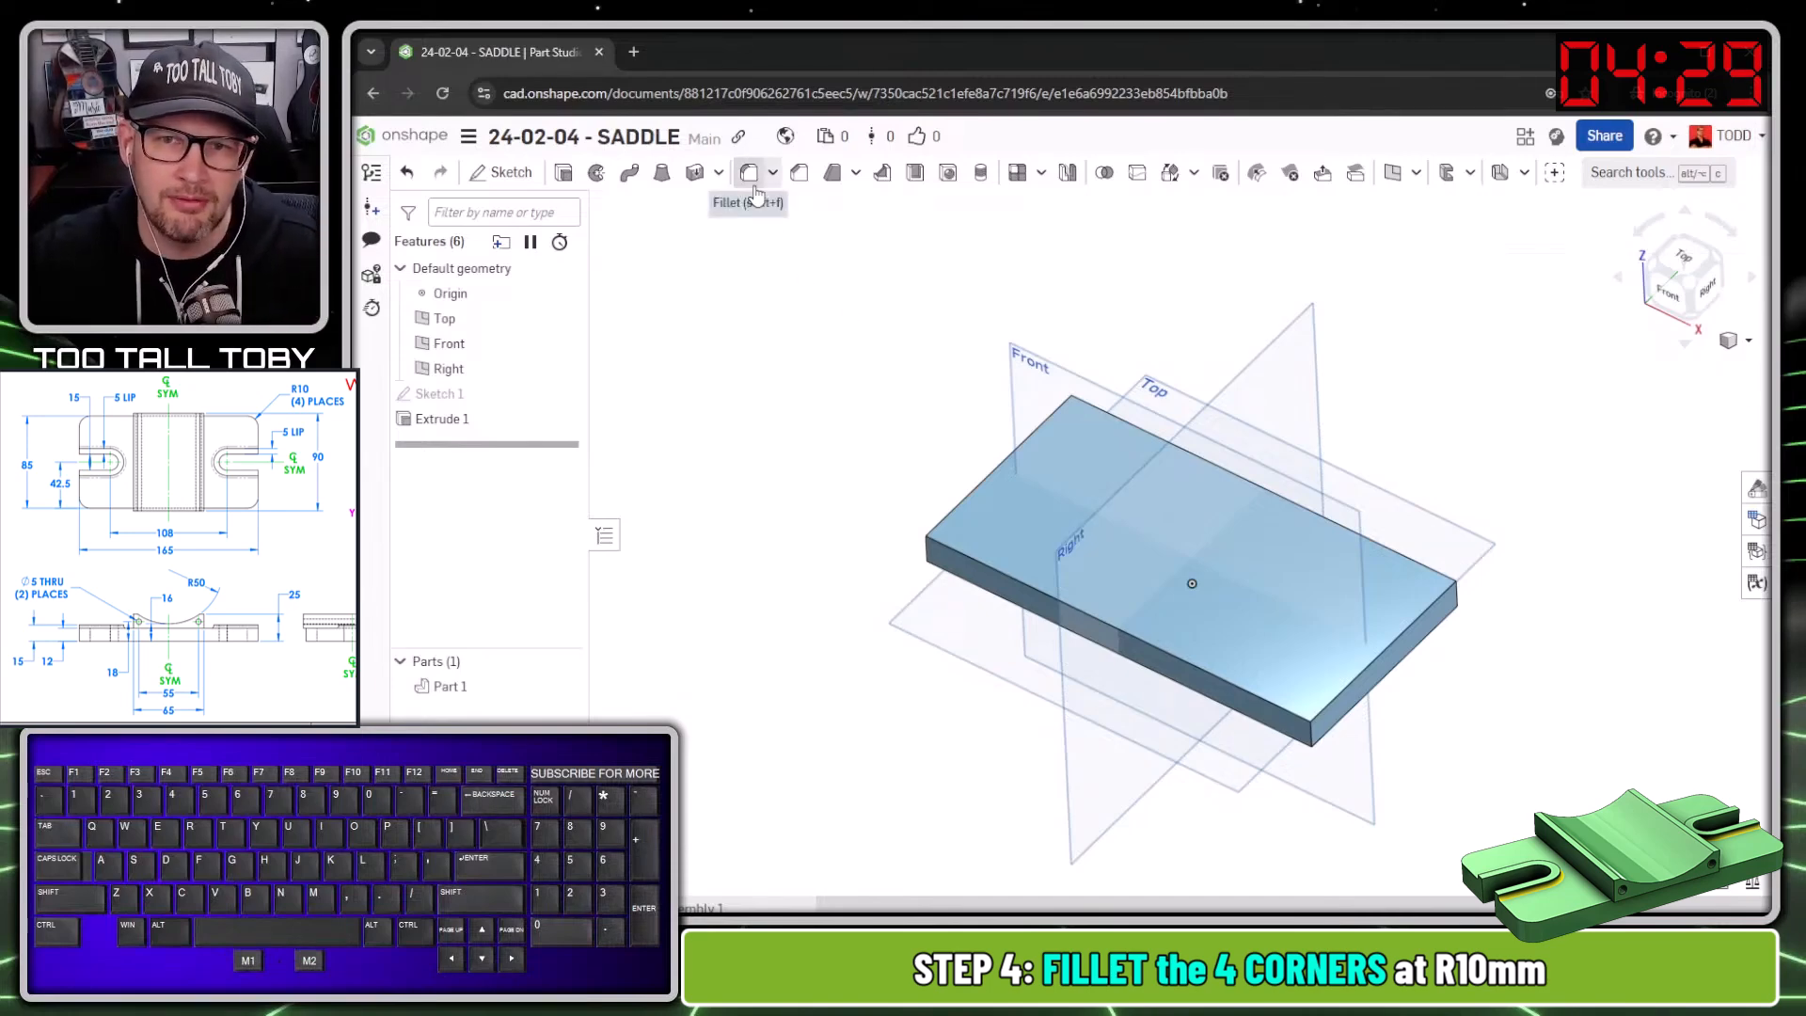
{"action": "left_click", "coordinate": [764, 316]}
{"action": "key", "text": "s"}
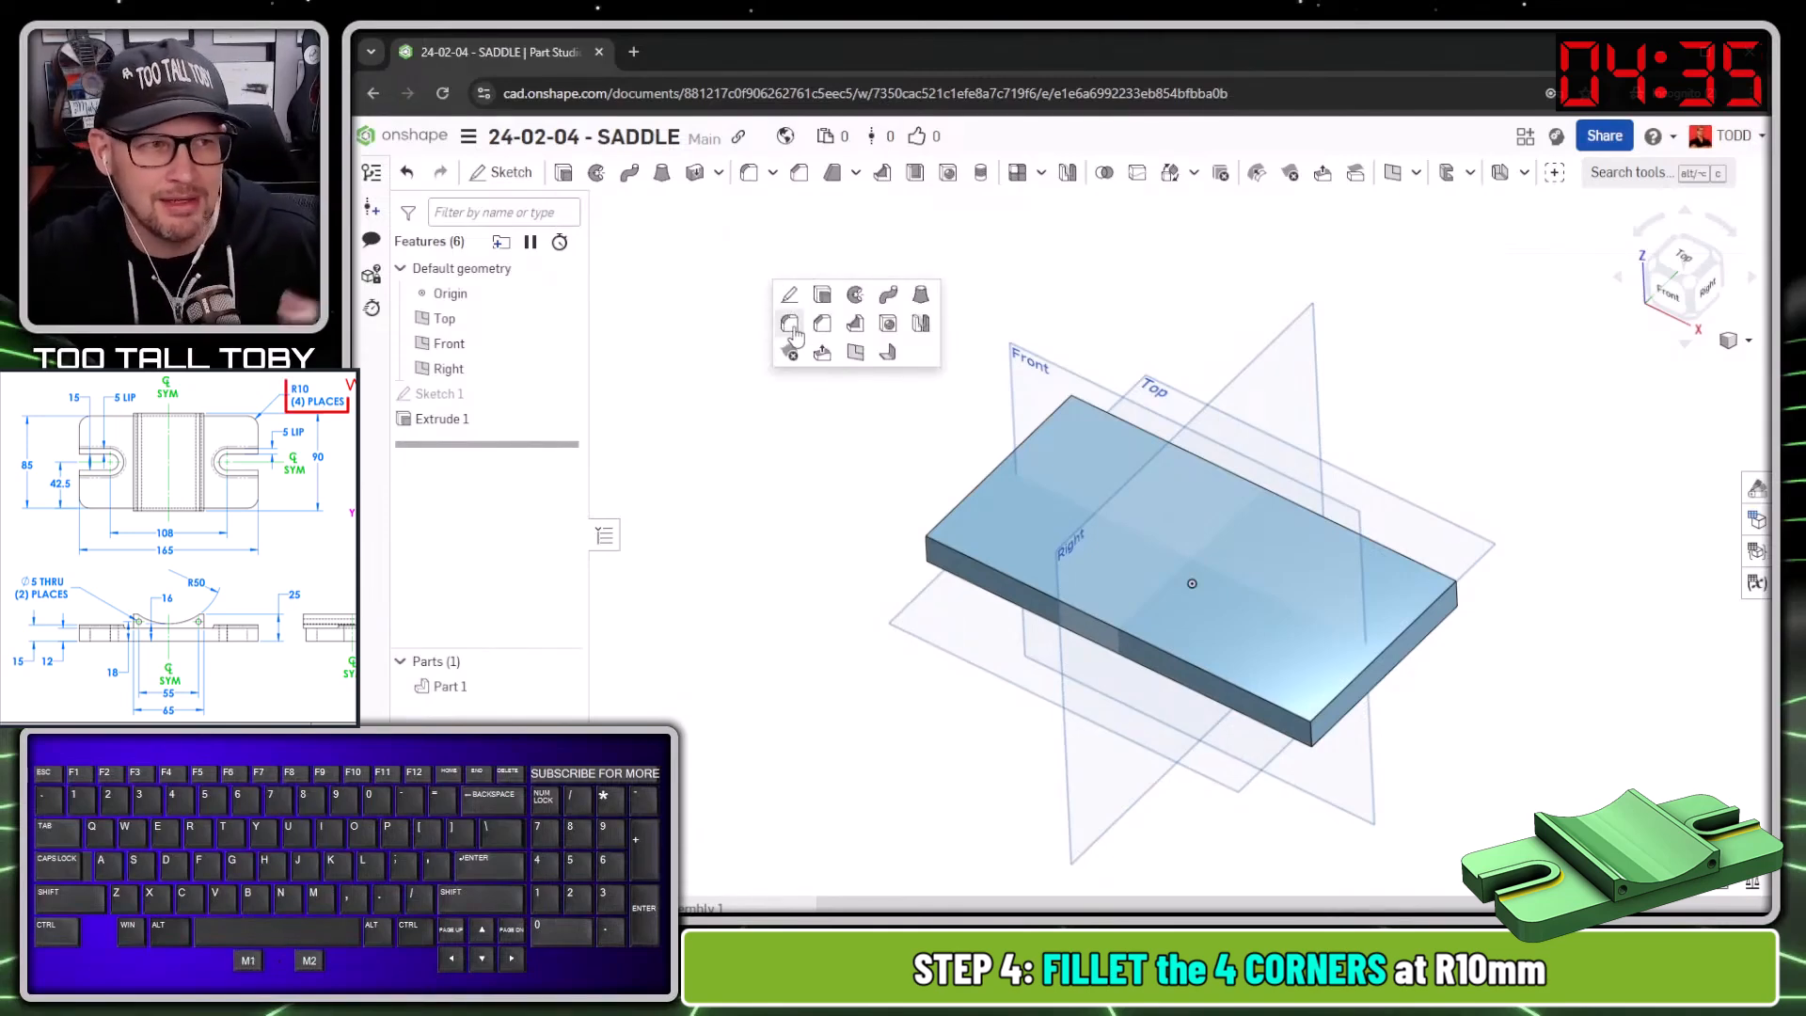
{"action": "left_click", "coordinate": [791, 325]}
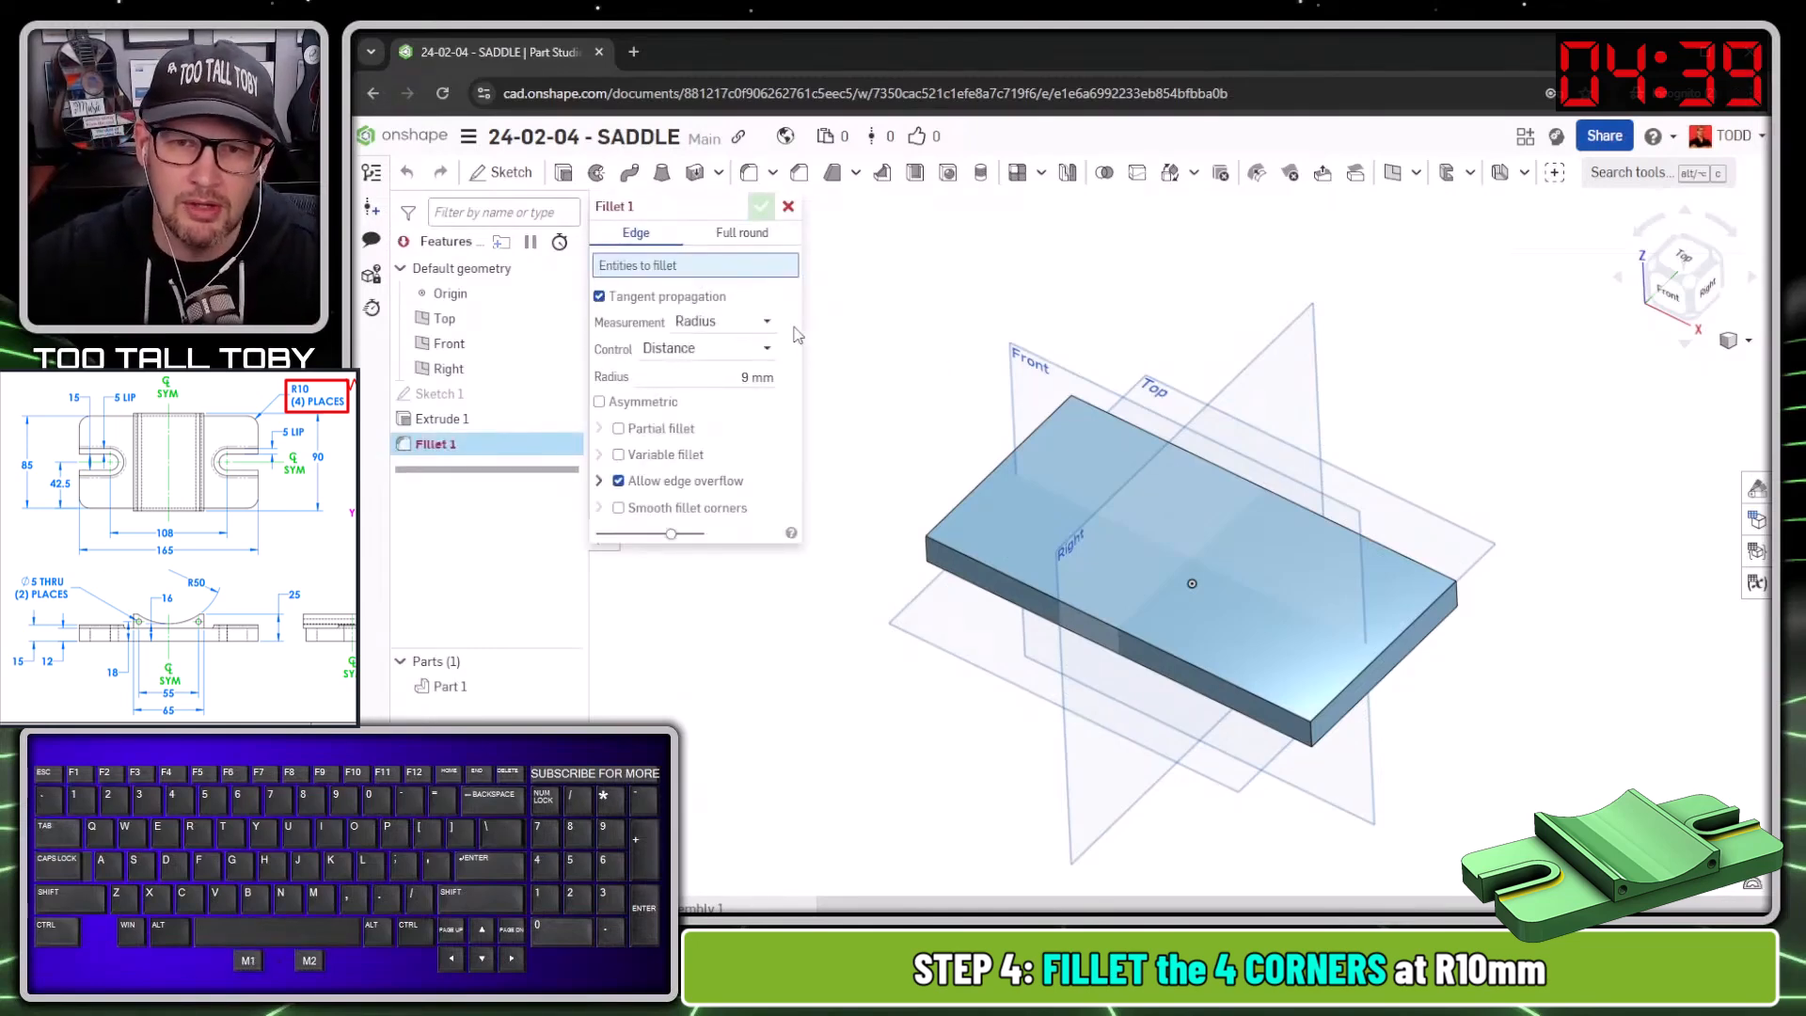
{"action": "key", "text": "Tab"}
{"action": "key", "text": "Tab"}
{"action": "key", "text": "Tab"}
{"action": "key", "text": "Tab"}
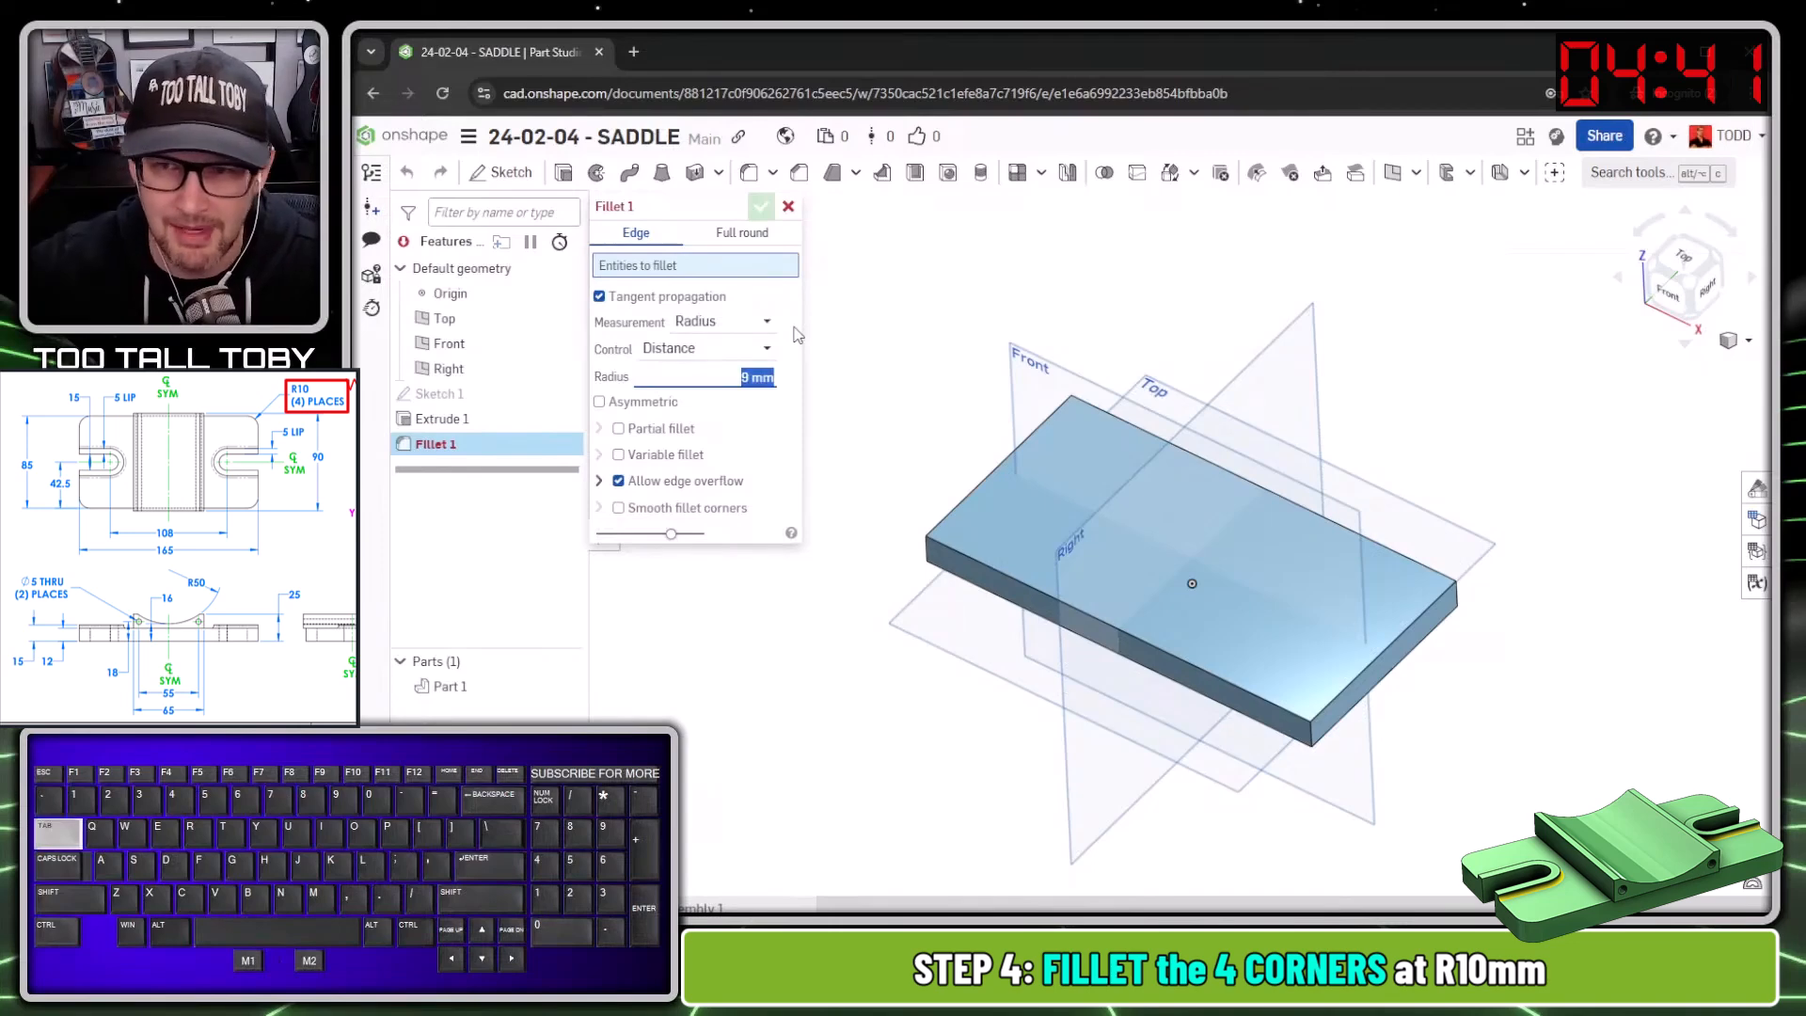
{"action": "type", "text": "10"}
{"action": "key", "text": "Return"}
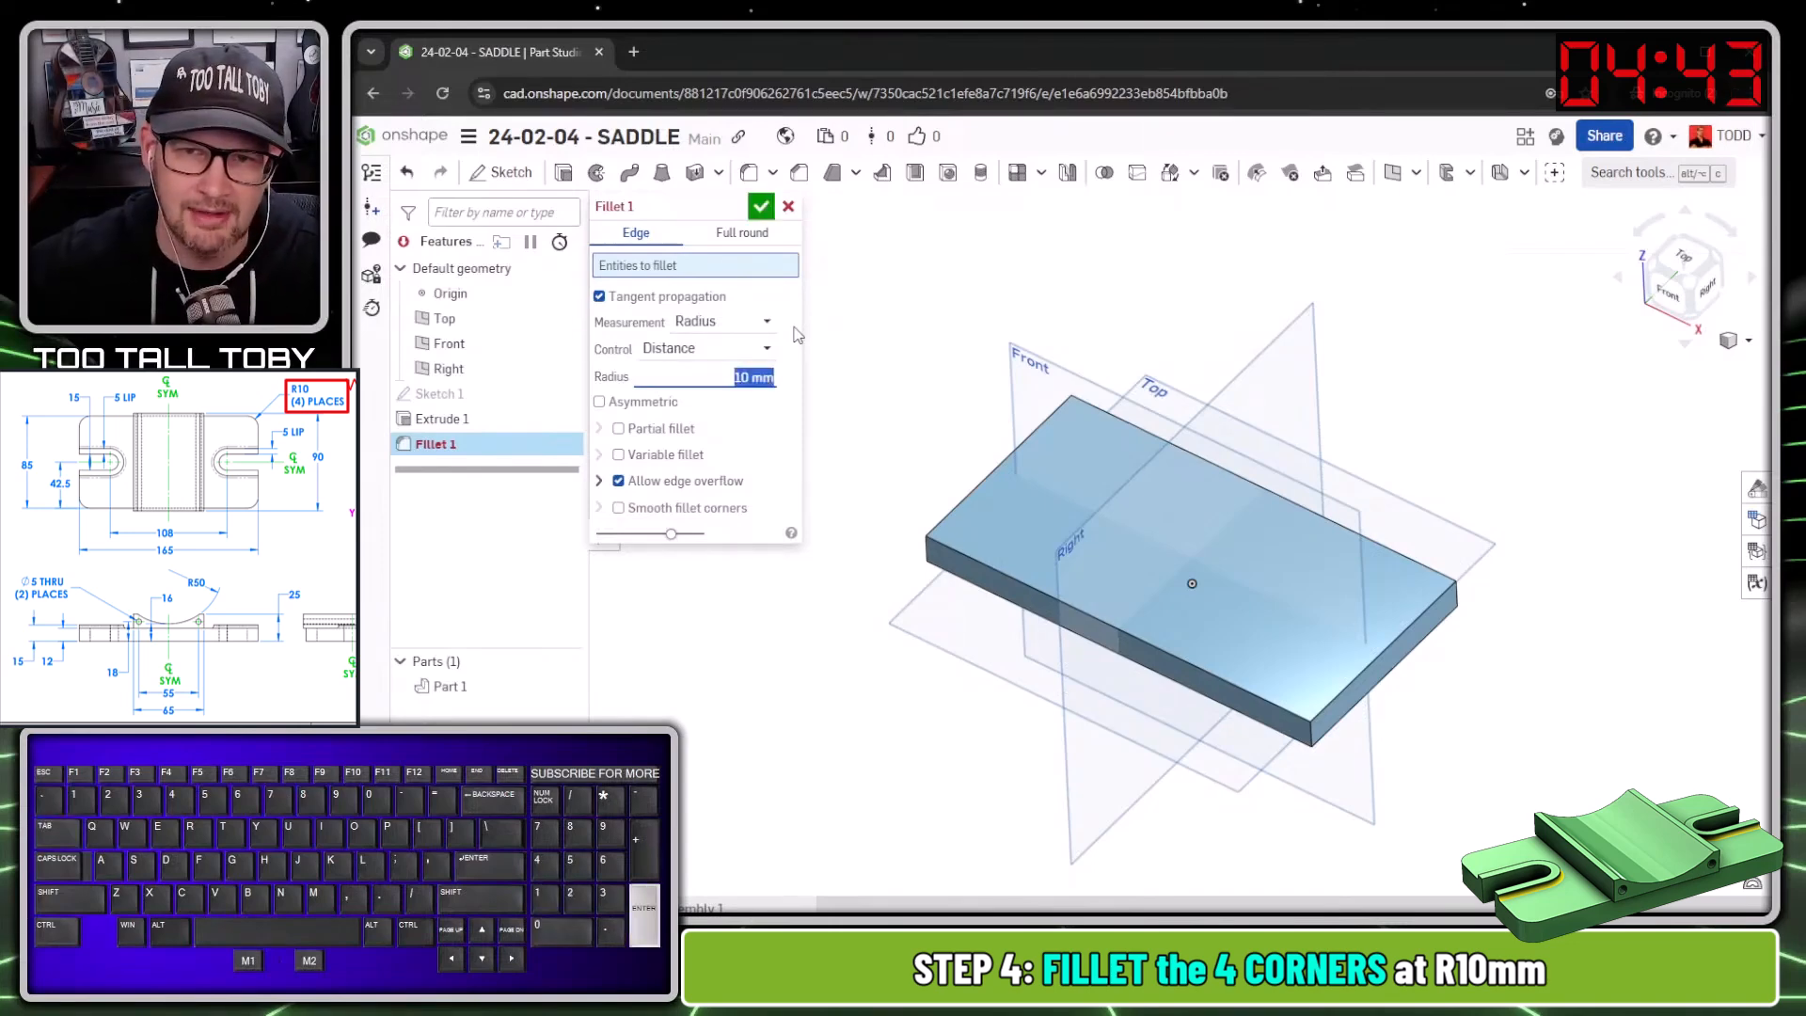
Apply the fillet to the plate's four vertical corner edges by selecting all edges parallel to one corner edge.
{"action": "right_click", "coordinate": [929, 564]}
{"action": "right_click", "coordinate": [928, 553]}
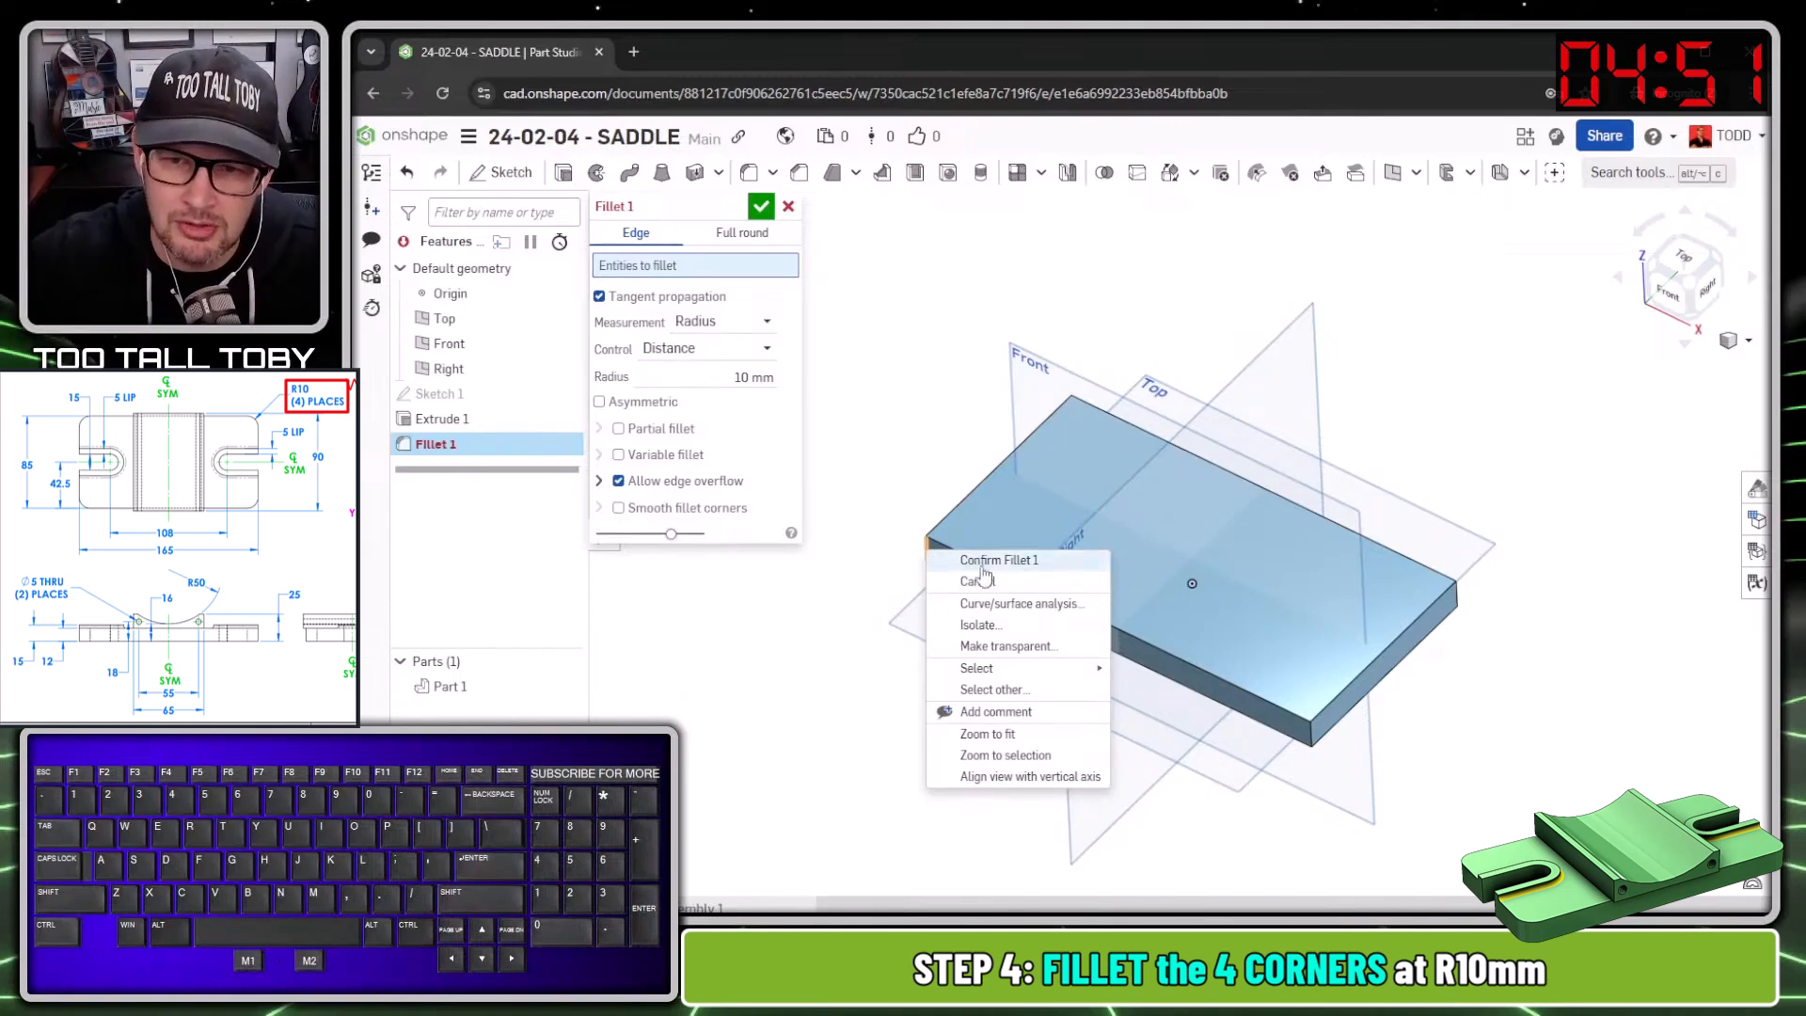
{"action": "mouse_move", "coordinate": [1060, 675]}
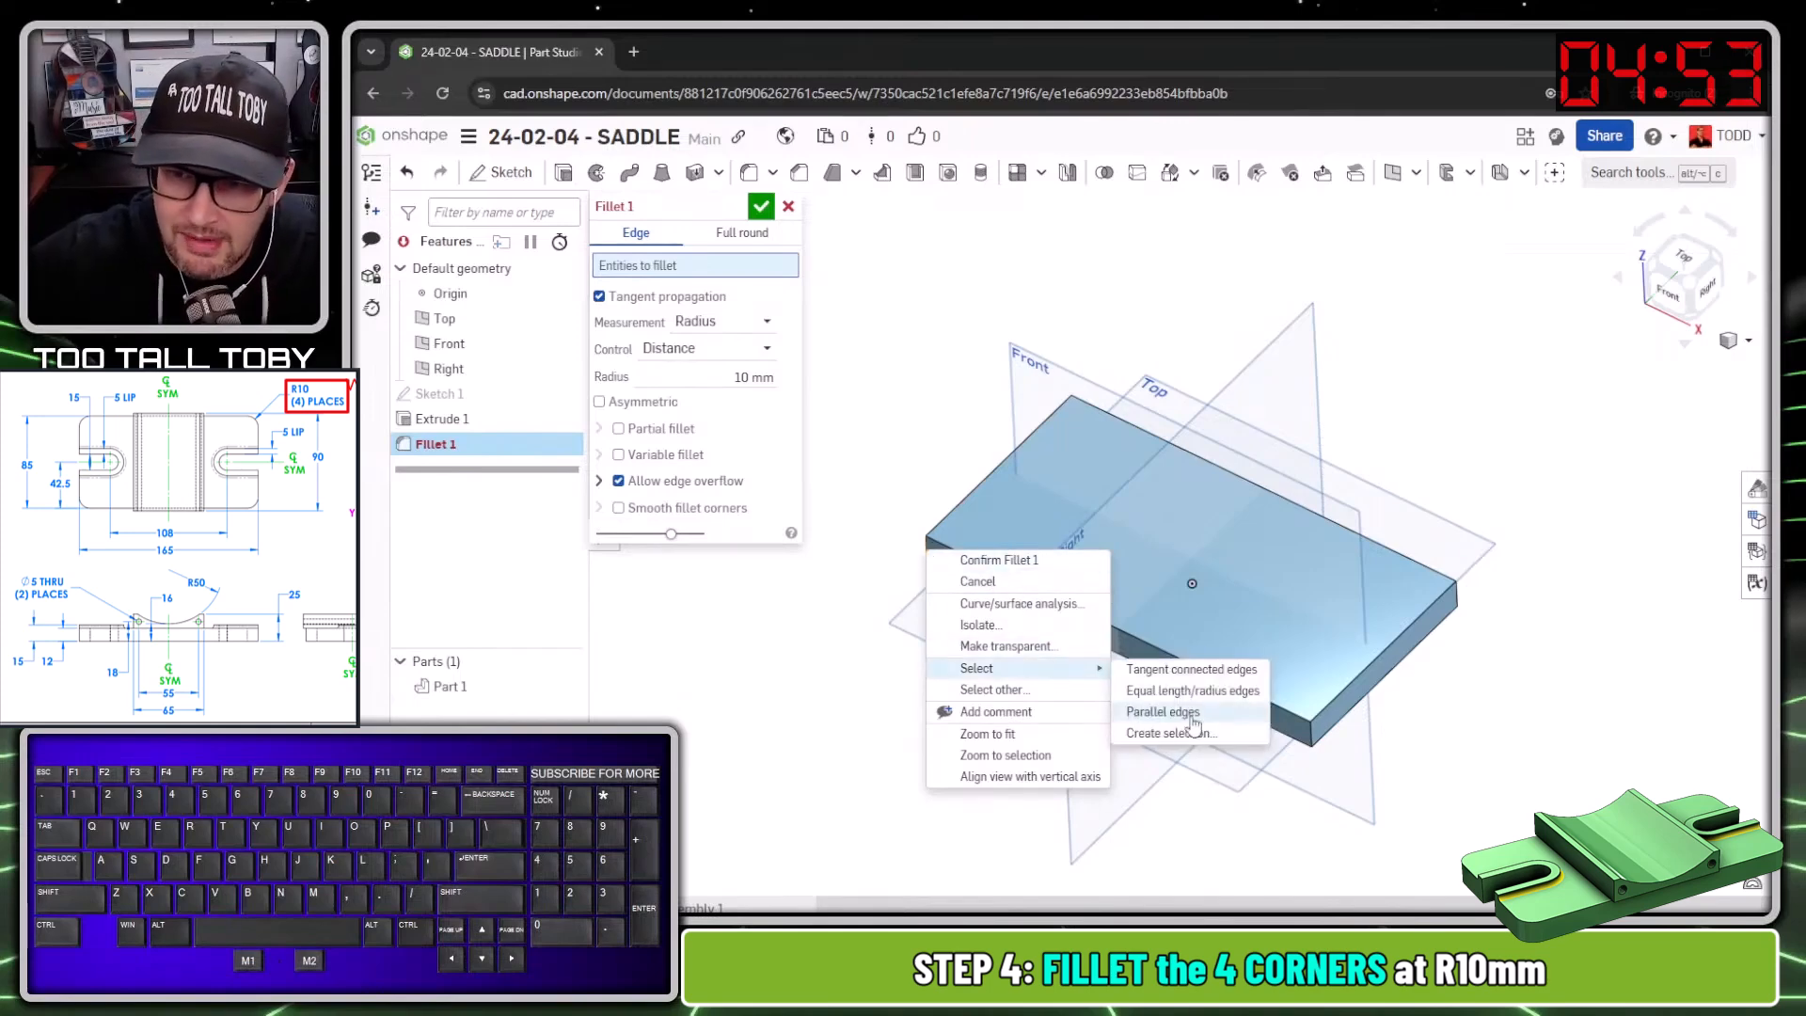
{"action": "left_click", "coordinate": [1164, 712]}
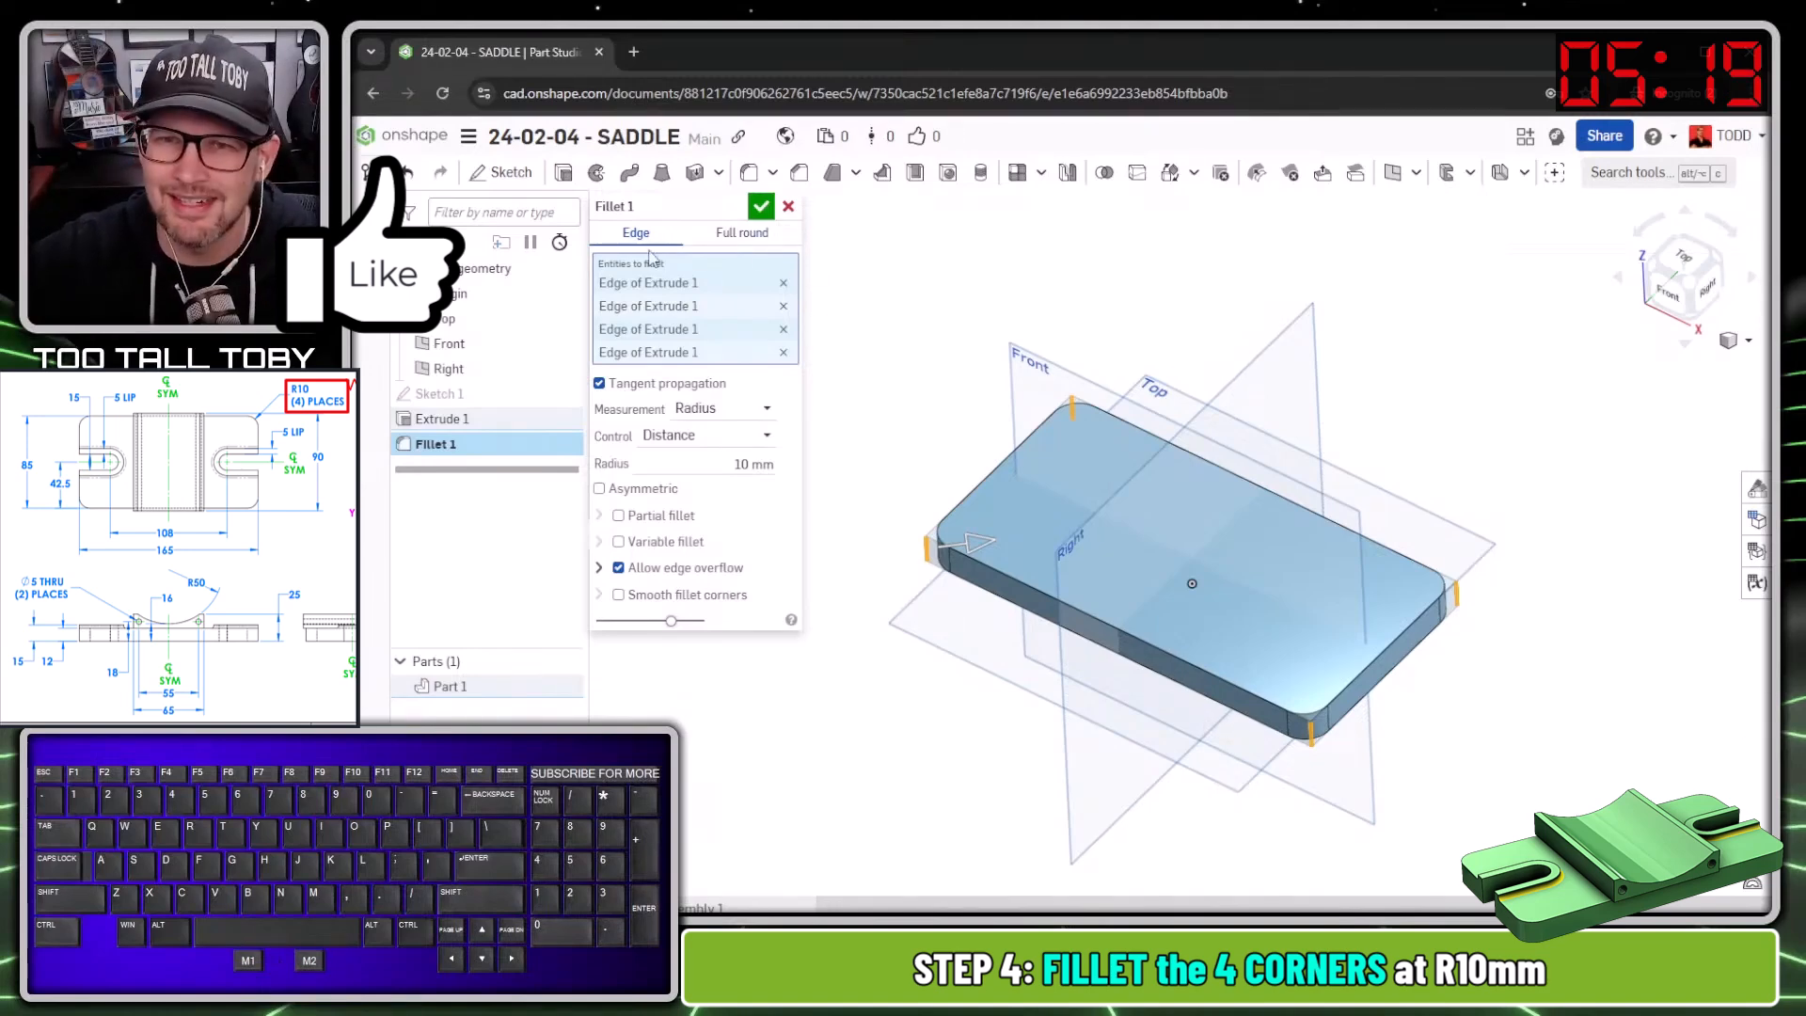
{"action": "left_click", "coordinate": [760, 209]}
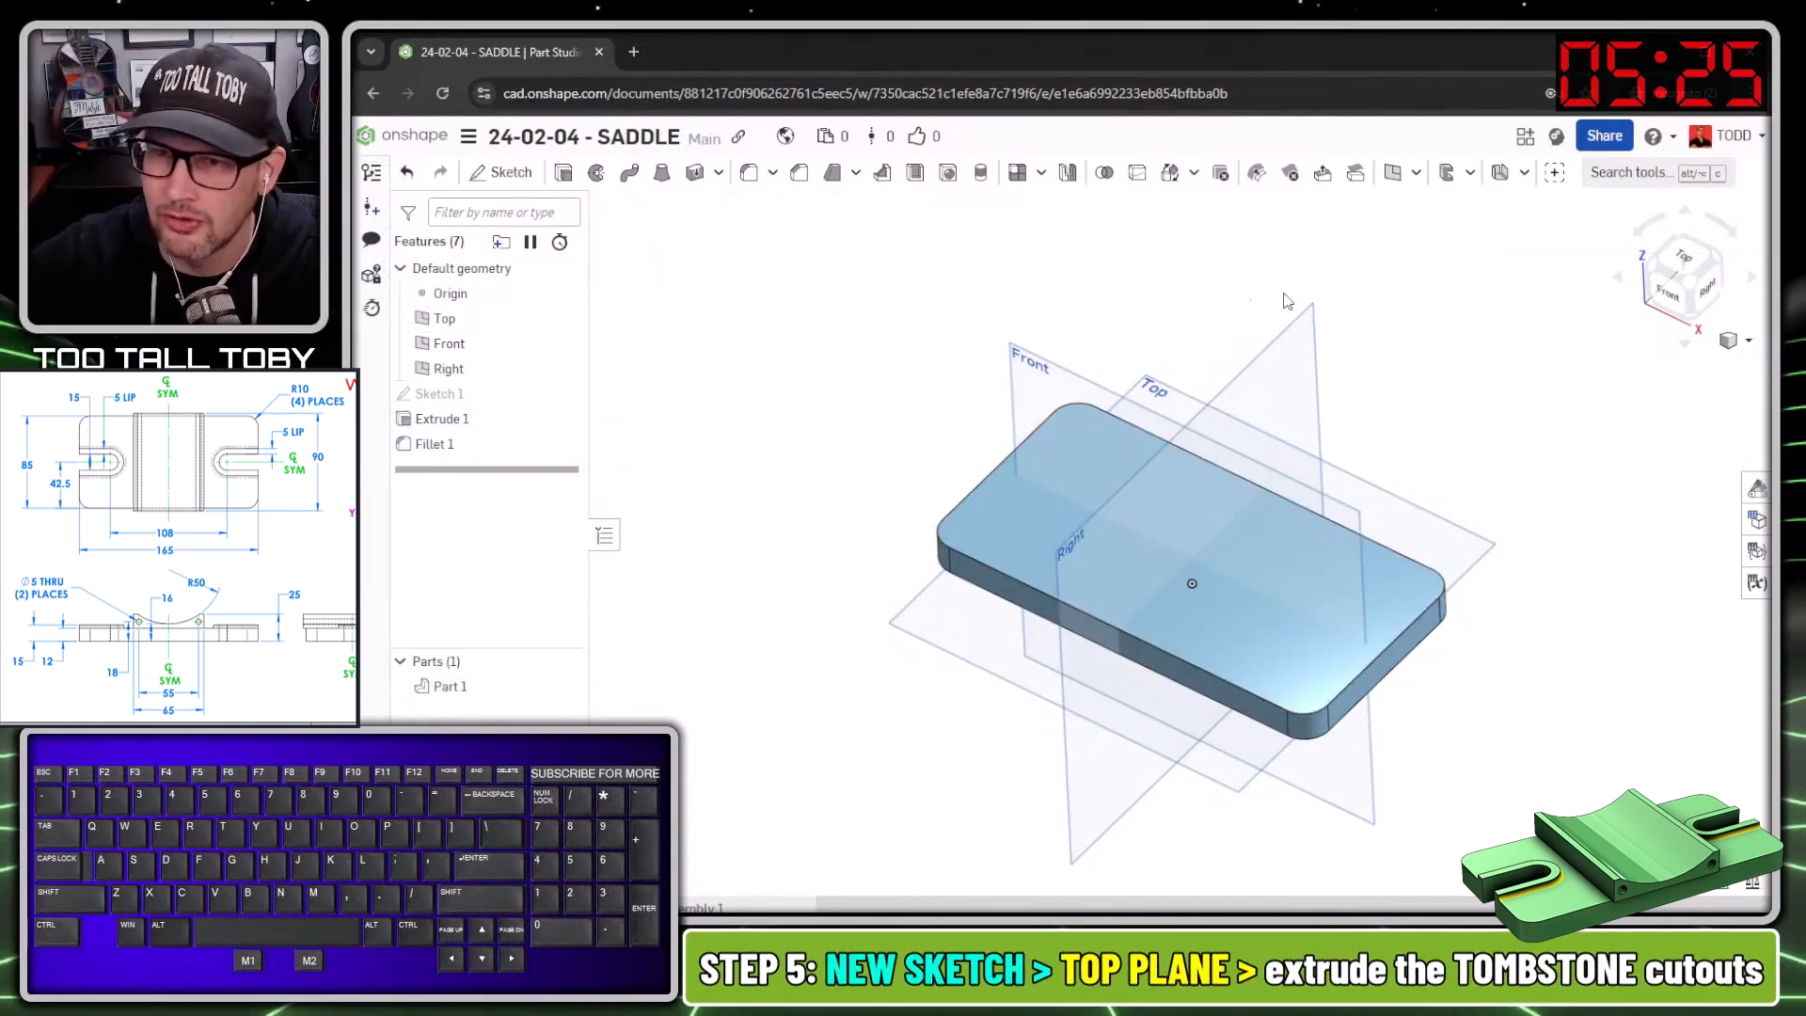
Switch to the practice page and examine the drawing's dimensions for the slot cutouts at both plate ends.
{"action": "left_click_drag", "start_coordinate": [1805, 42], "coordinate": [753, 8]}
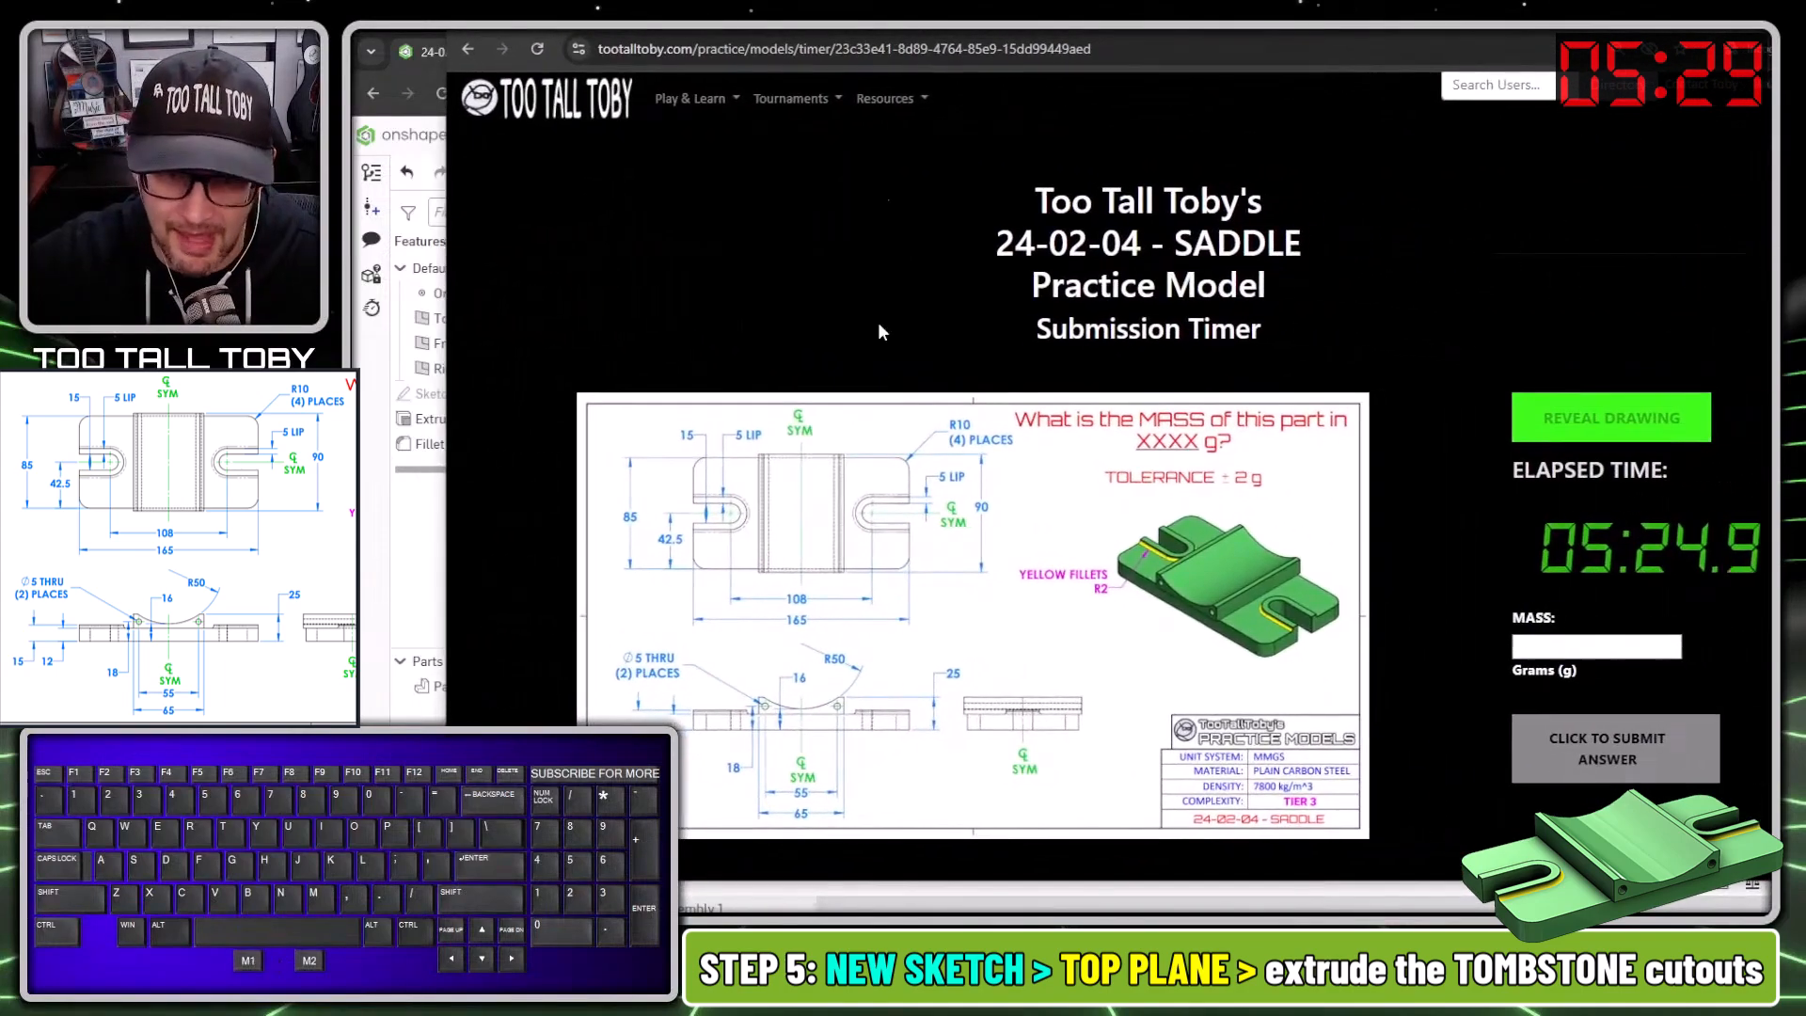
{"action": "key", "text": "alt+1"}
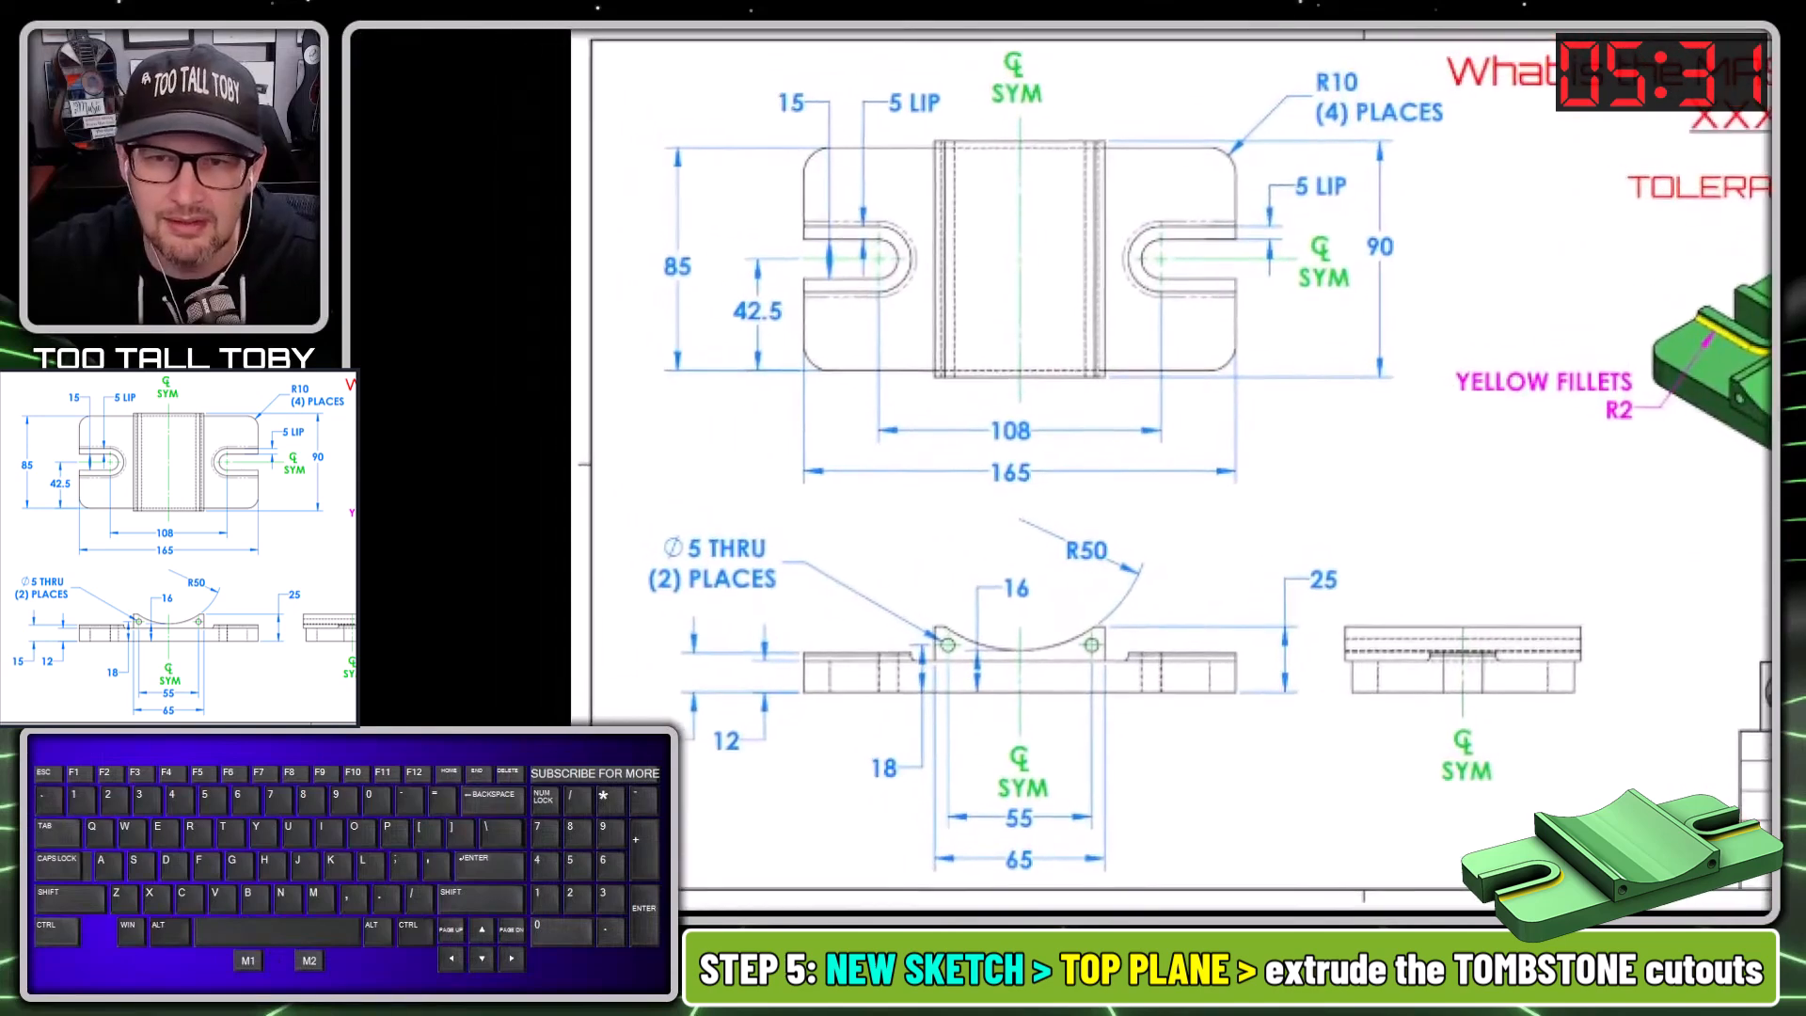
Trace the slot outline on the drawing's views and circle the 15 and 12 height dimensions to study the cutout.
{"action": "left_click_drag", "start_coordinate": [802, 749], "coordinate": [806, 728]}
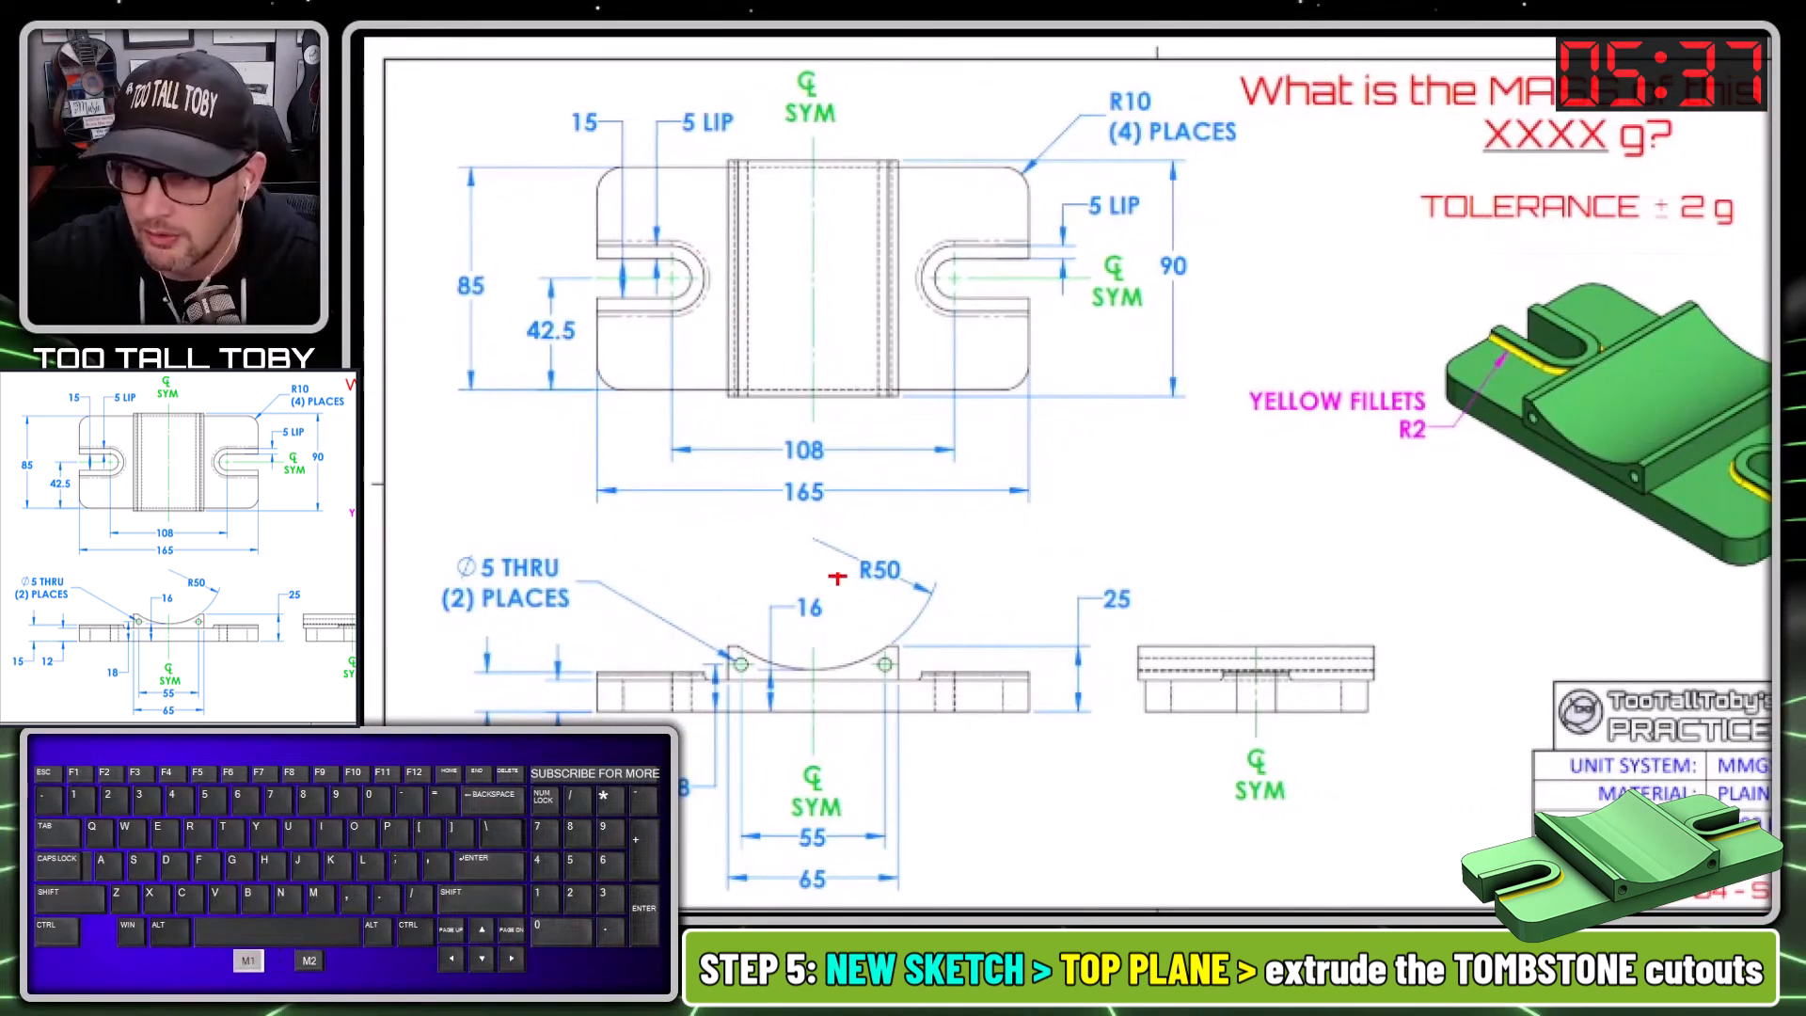
{"action": "left_click_drag", "start_coordinate": [1494, 323], "coordinate": [1561, 374]}
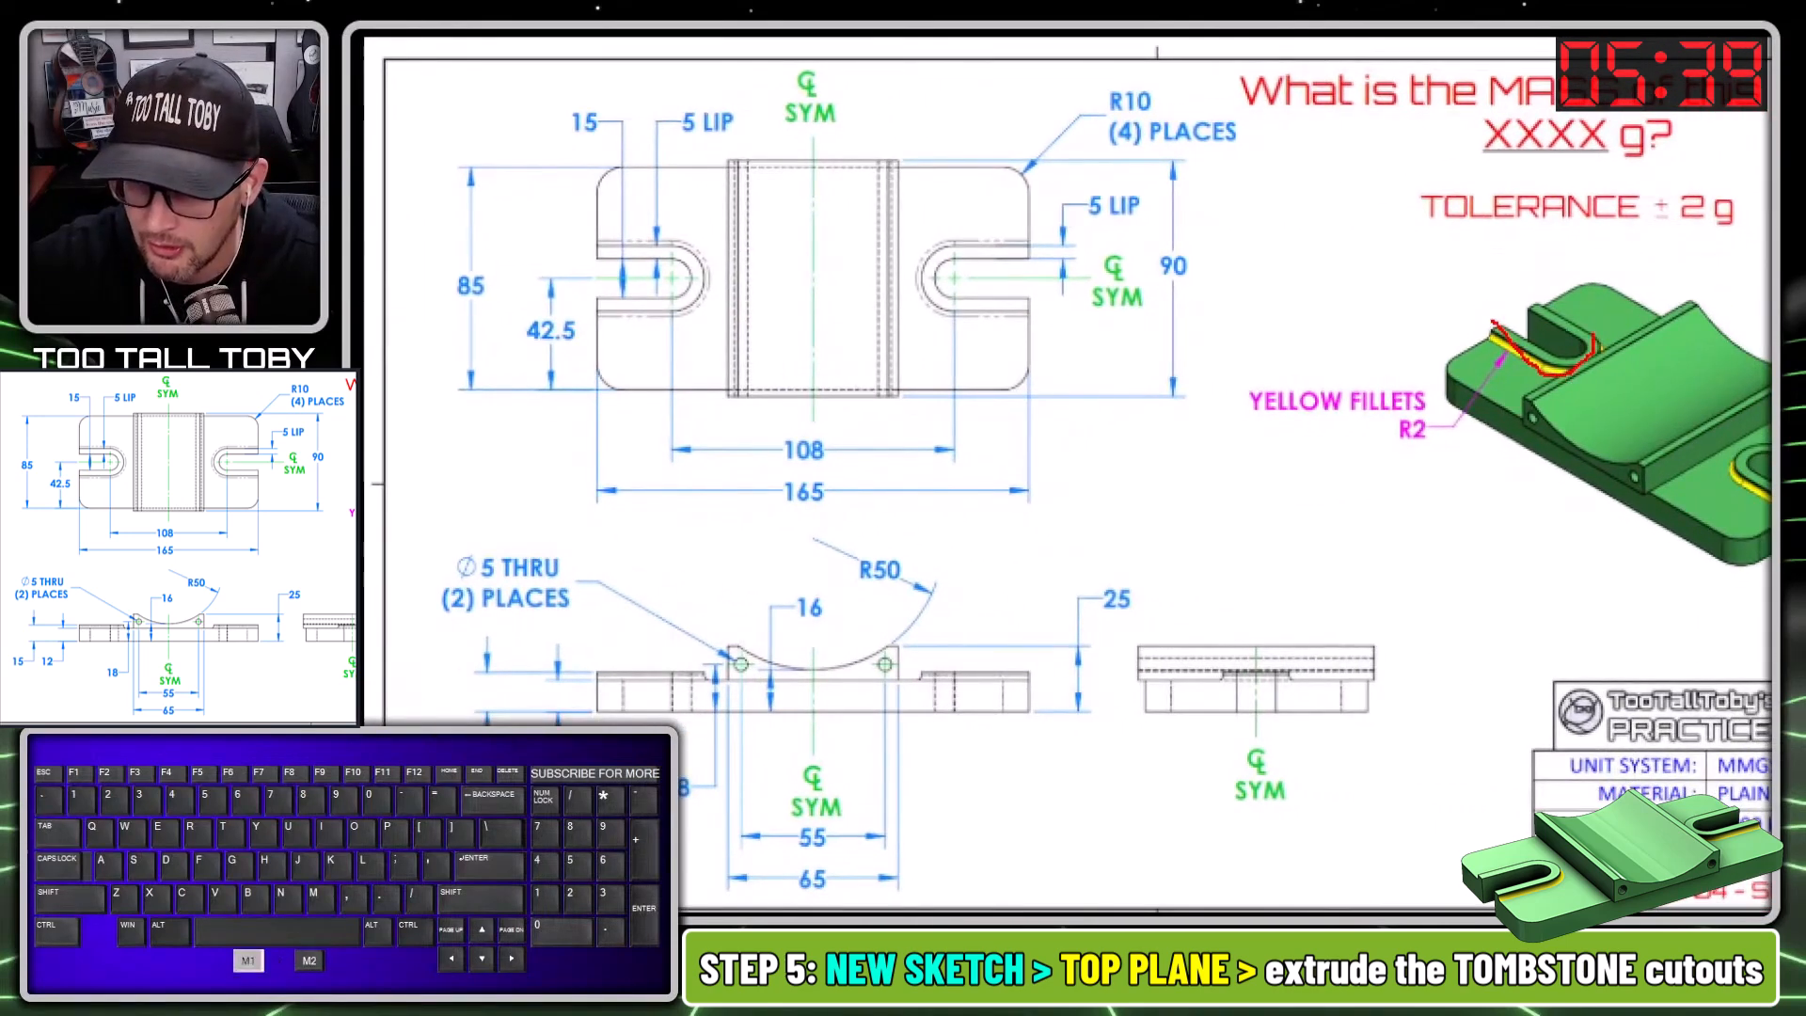
{"action": "left_click_drag", "start_coordinate": [1542, 307], "coordinate": [1534, 301]}
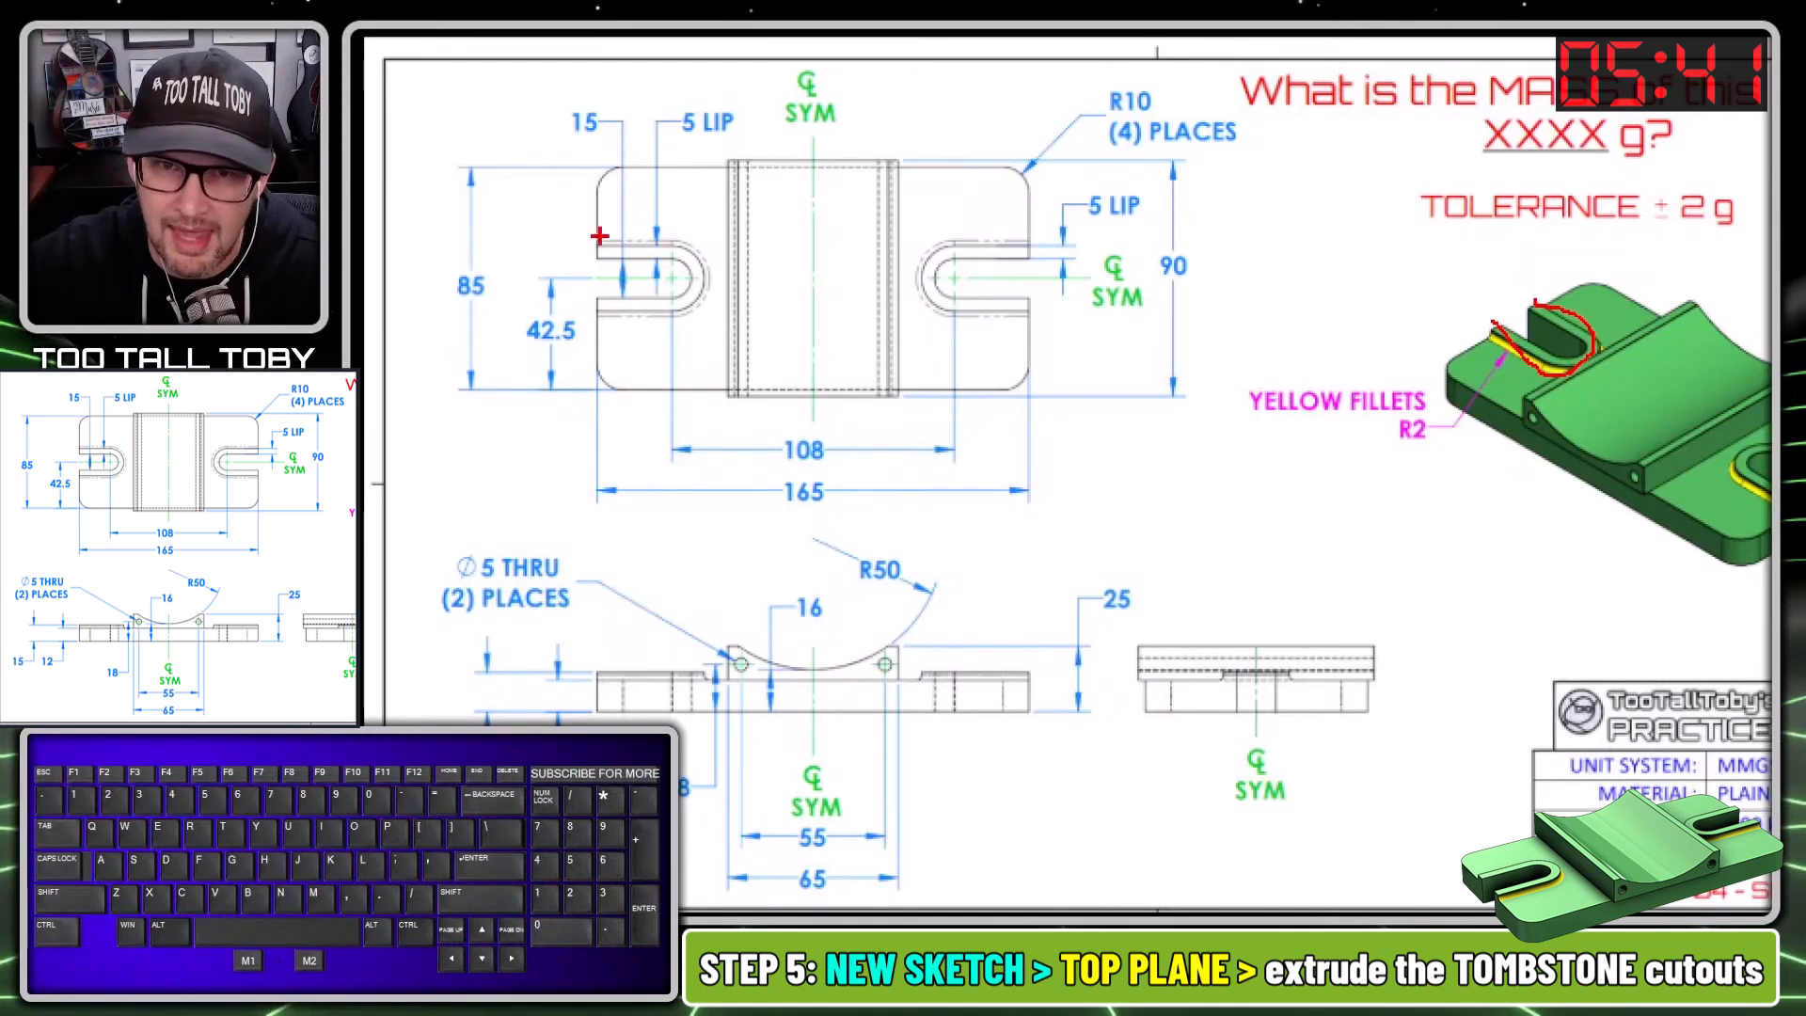
{"action": "mouse_move", "coordinate": [594, 260]}
{"action": "left_mouse_down"}
{"action": "mouse_move", "coordinate": [673, 258]}
{"action": "mouse_move", "coordinate": [587, 300]}
{"action": "left_mouse_up"}
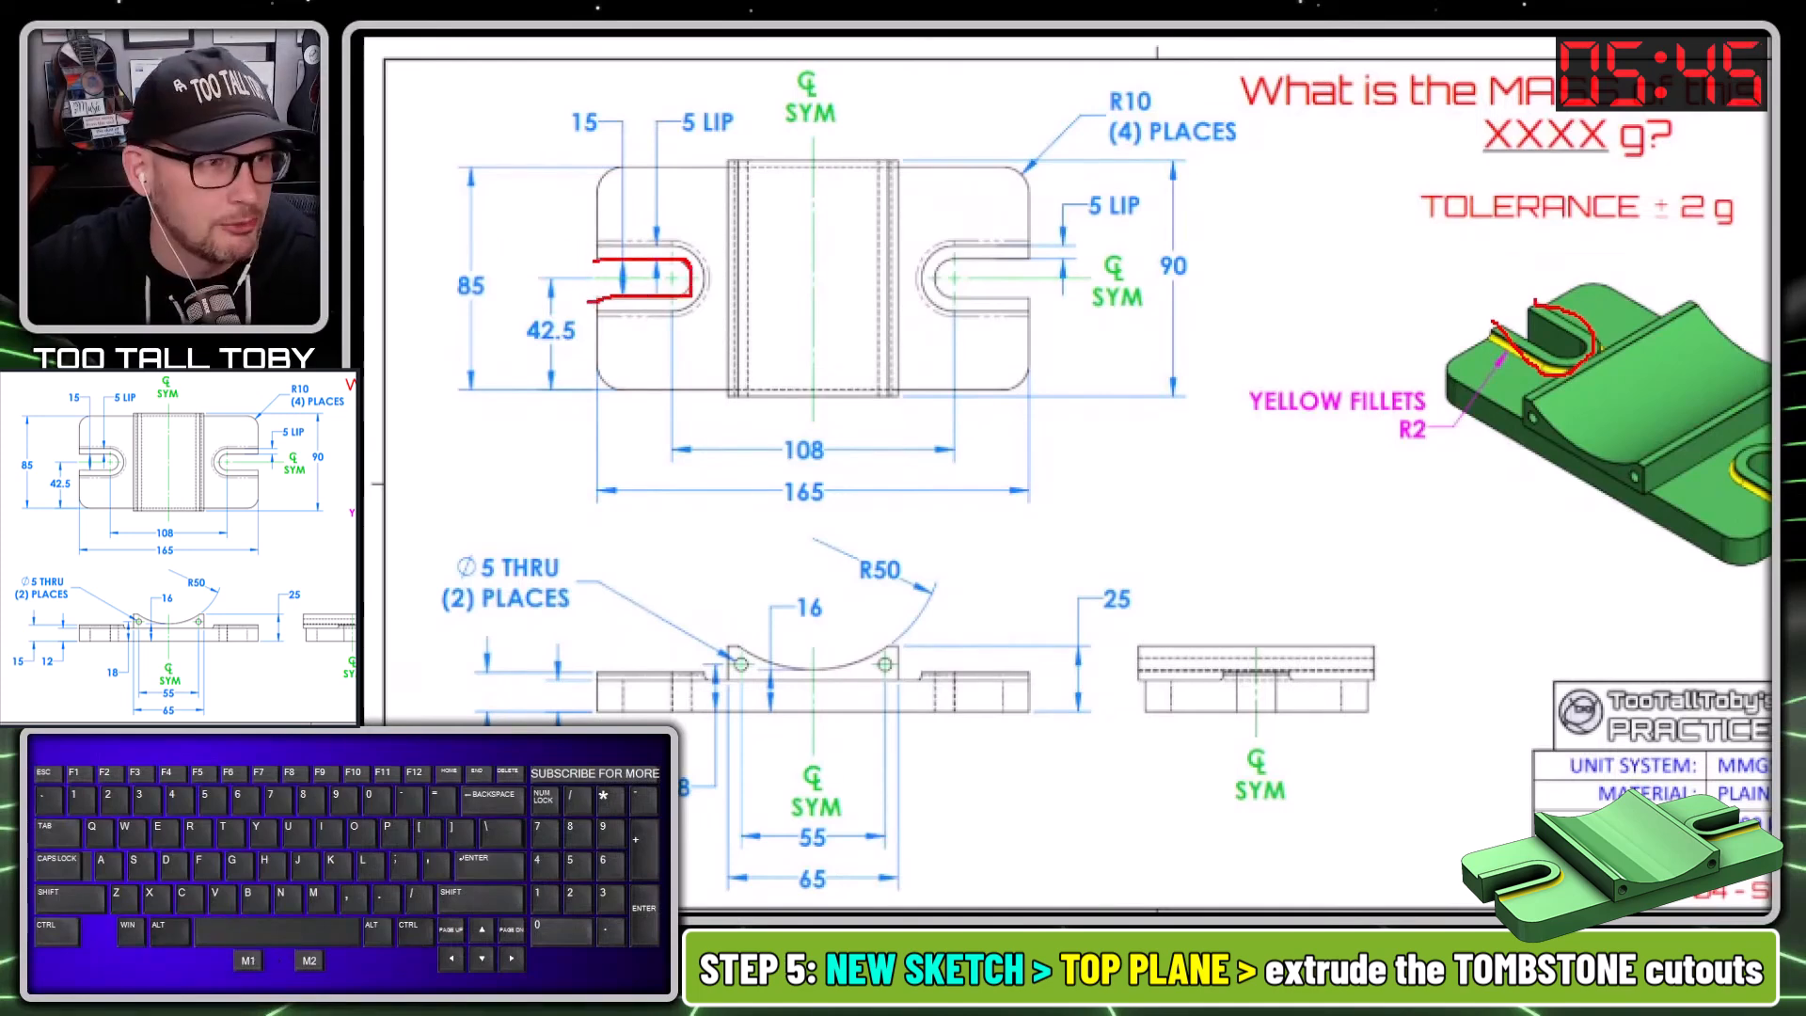
{"action": "left_click", "coordinate": [441, 787]}
{"action": "mouse_move", "coordinate": [513, 670]}
{"action": "left_mouse_down"}
{"action": "mouse_move", "coordinate": [640, 675]}
{"action": "mouse_move", "coordinate": [488, 590]}
{"action": "left_mouse_up"}
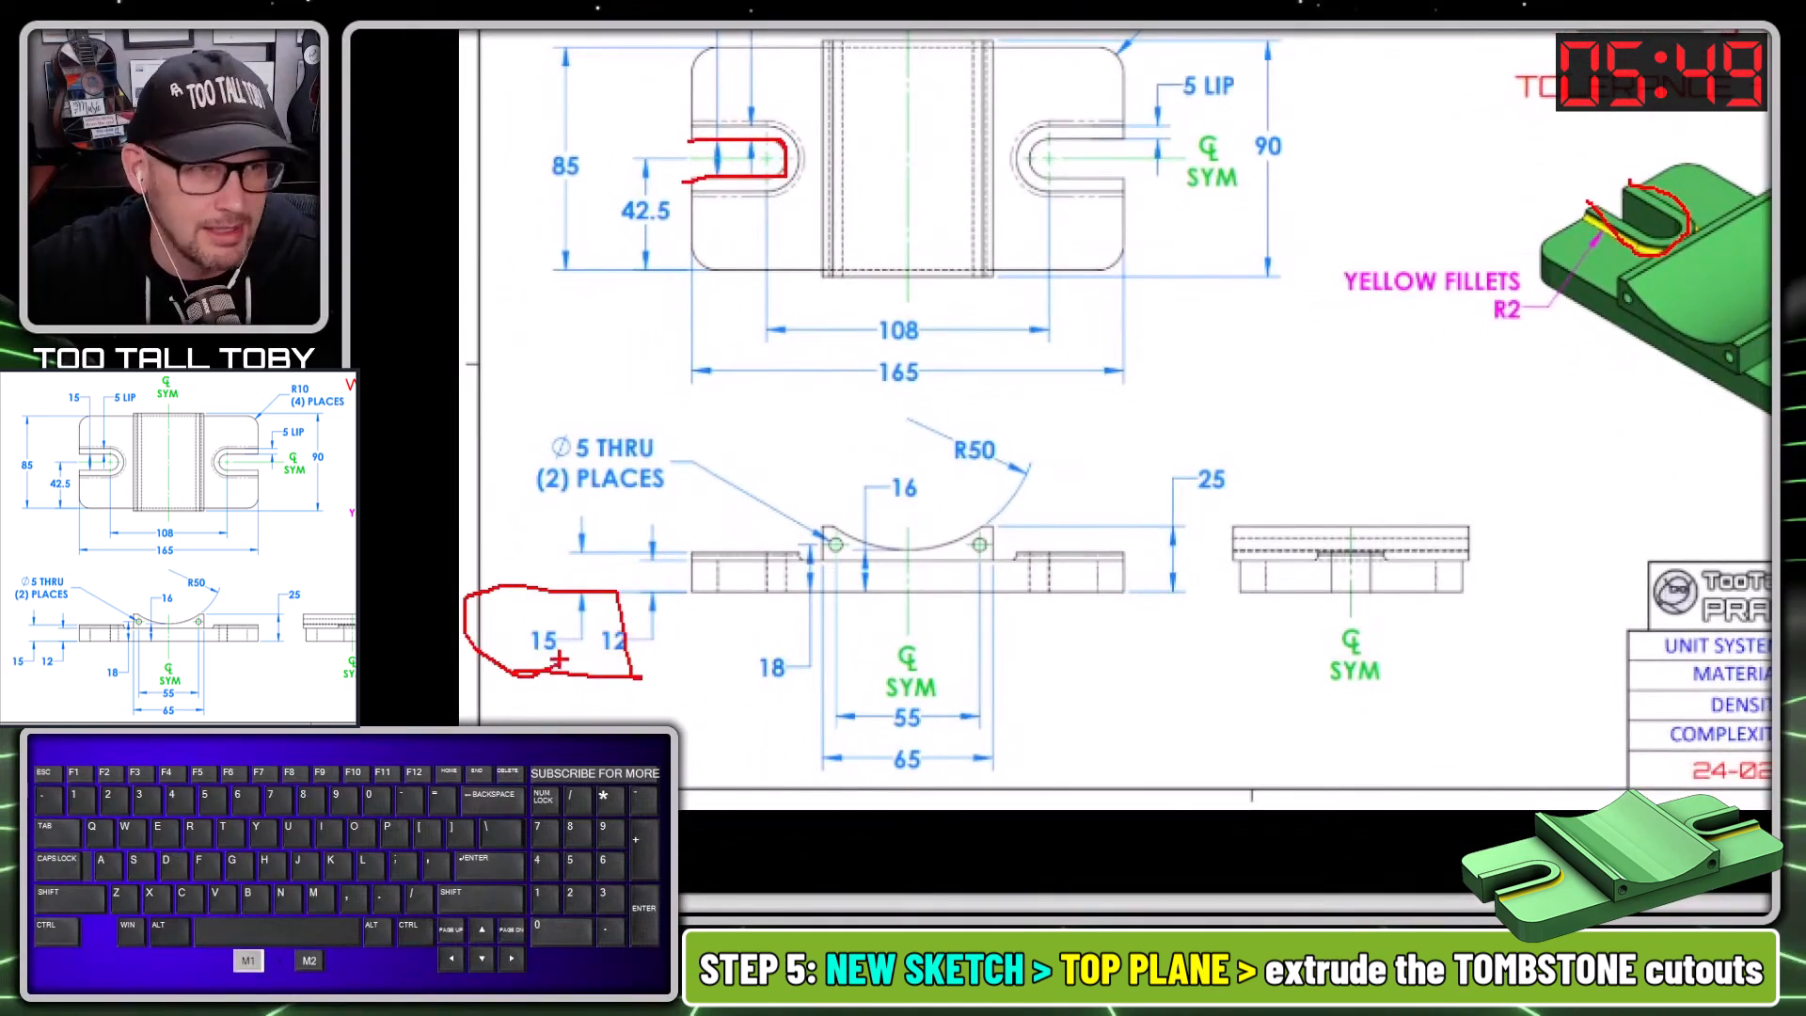
Leave the drawing annotation and switch back to the Onshape part, moving the practice page out of the way.
{"action": "key", "text": "alt"}
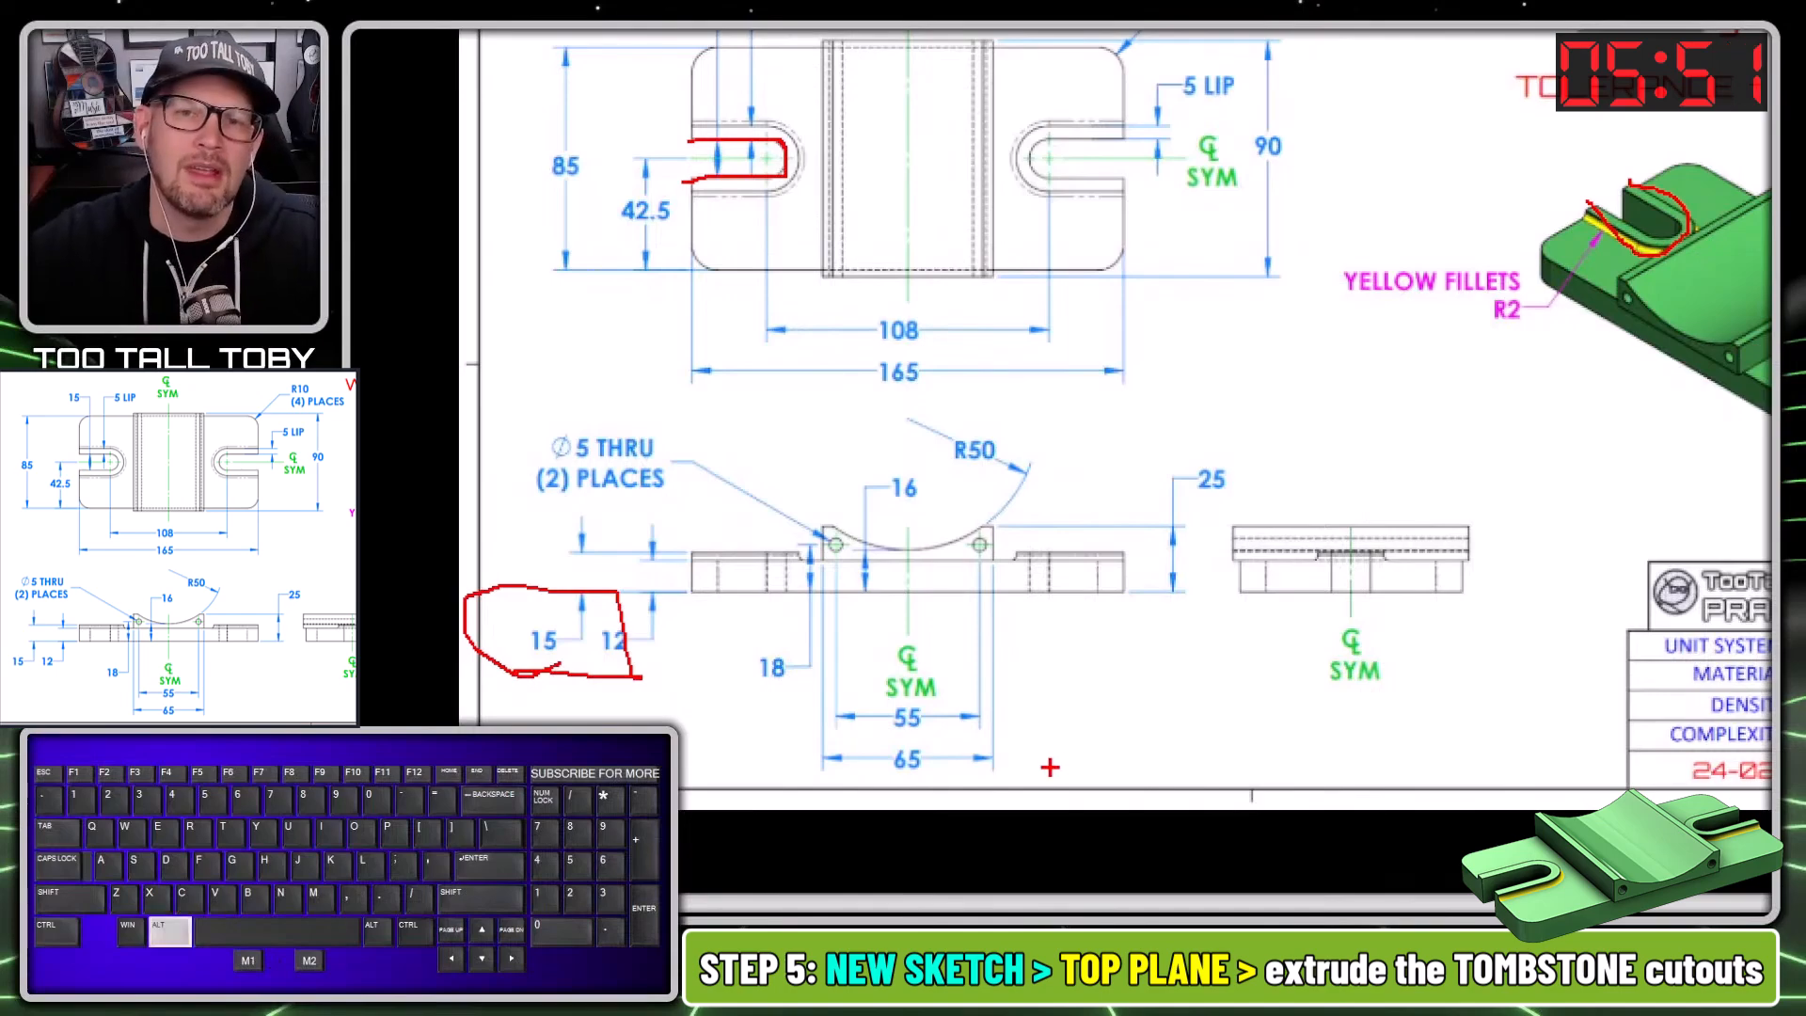
{"action": "key", "text": "alt+1"}
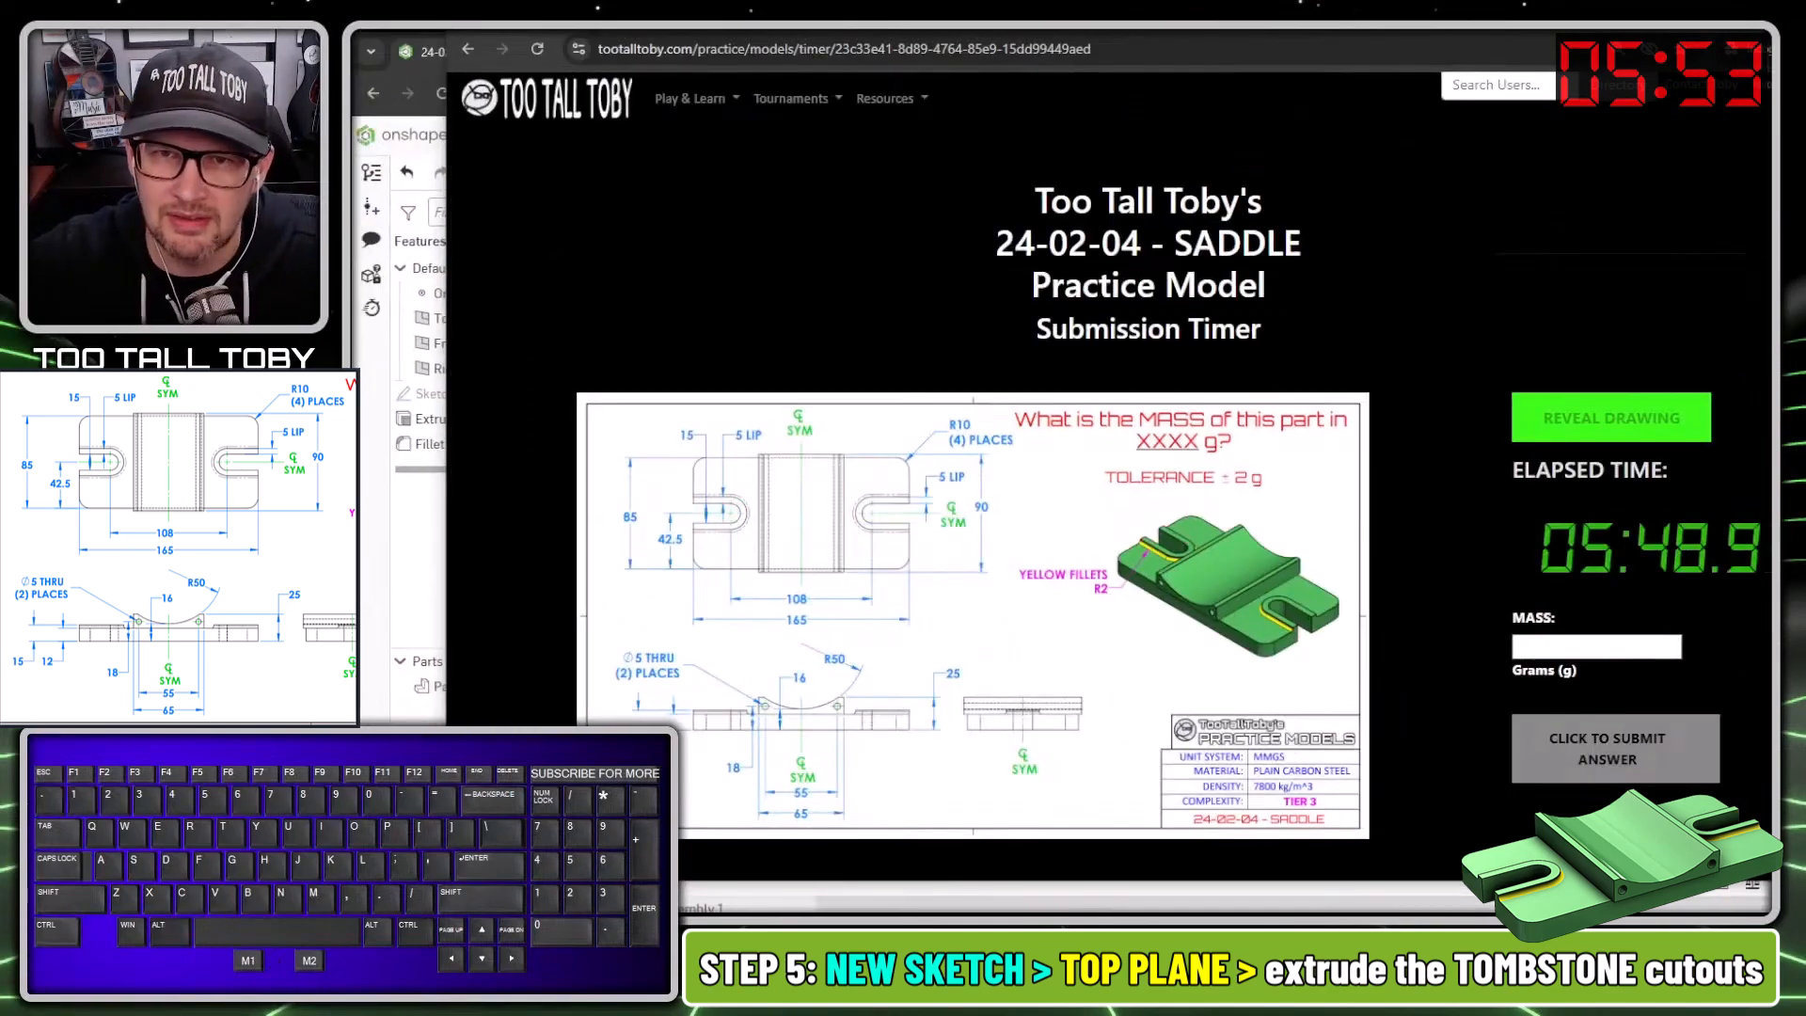
{"action": "left_click_drag", "start_coordinate": [1128, 38], "coordinate": [1805, 42]}
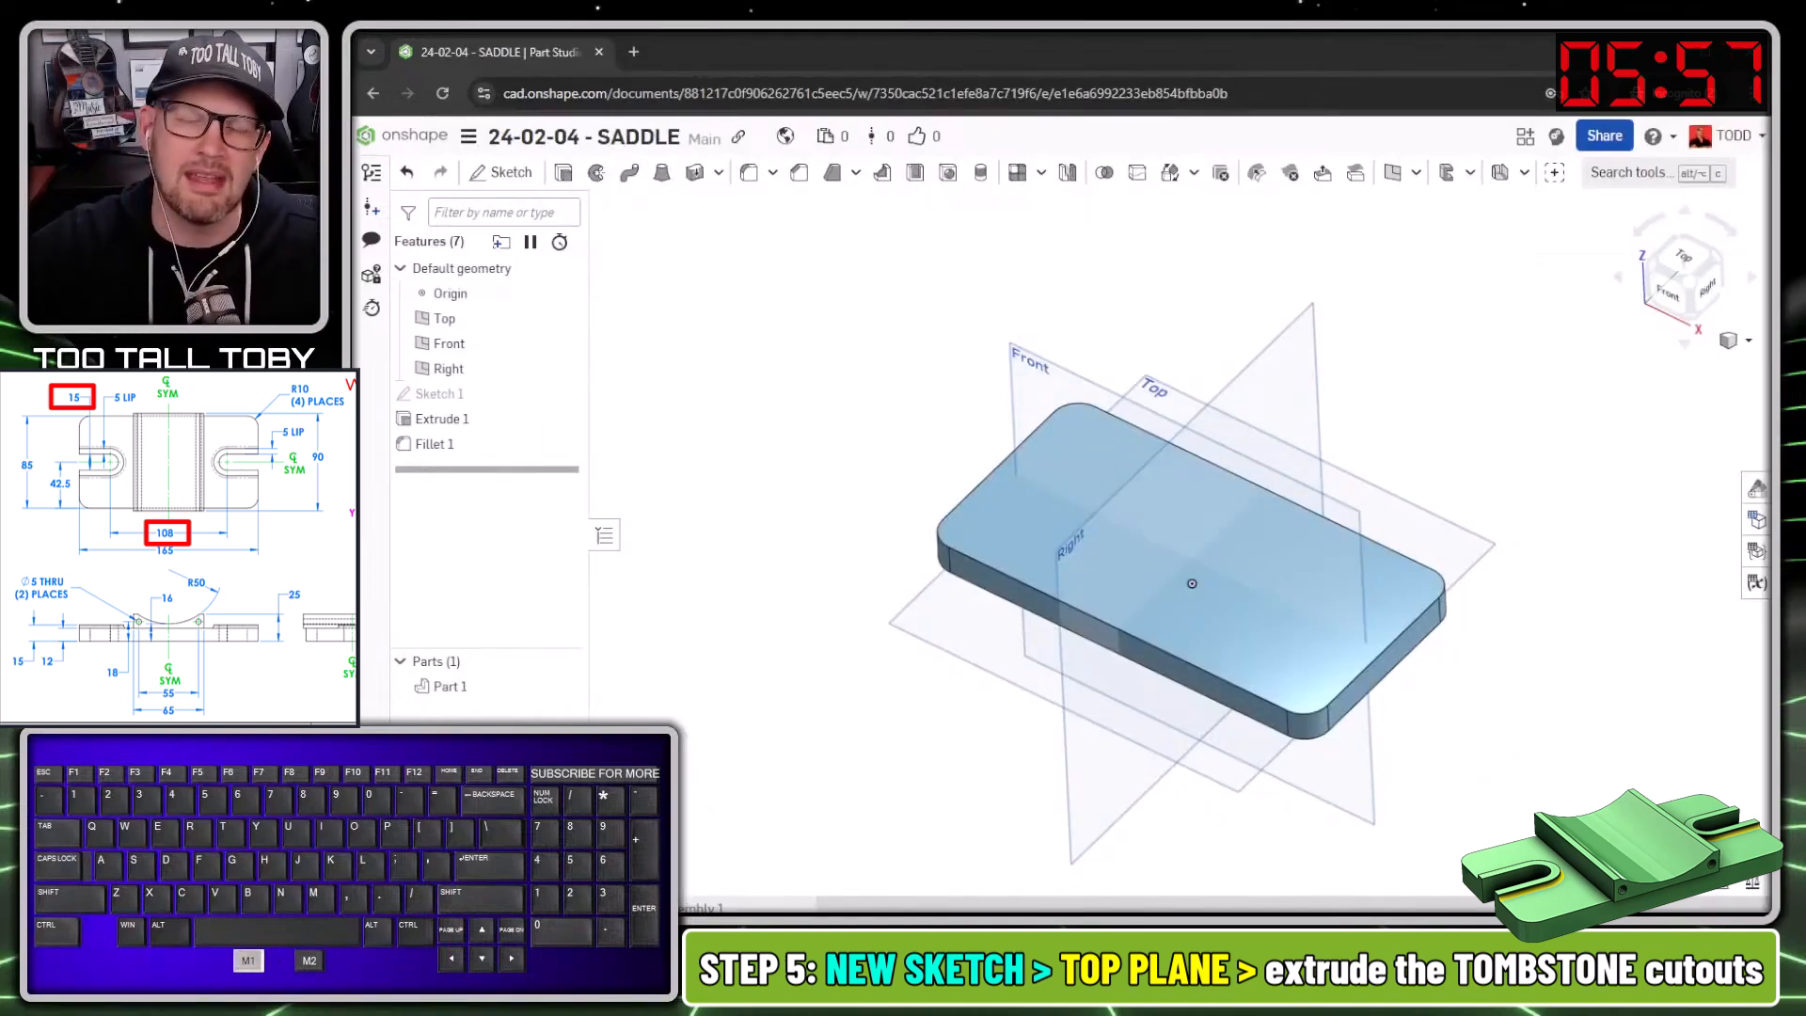
Start a new sketch on the Top plane and view it face-on.
{"action": "left_click", "coordinate": [993, 523]}
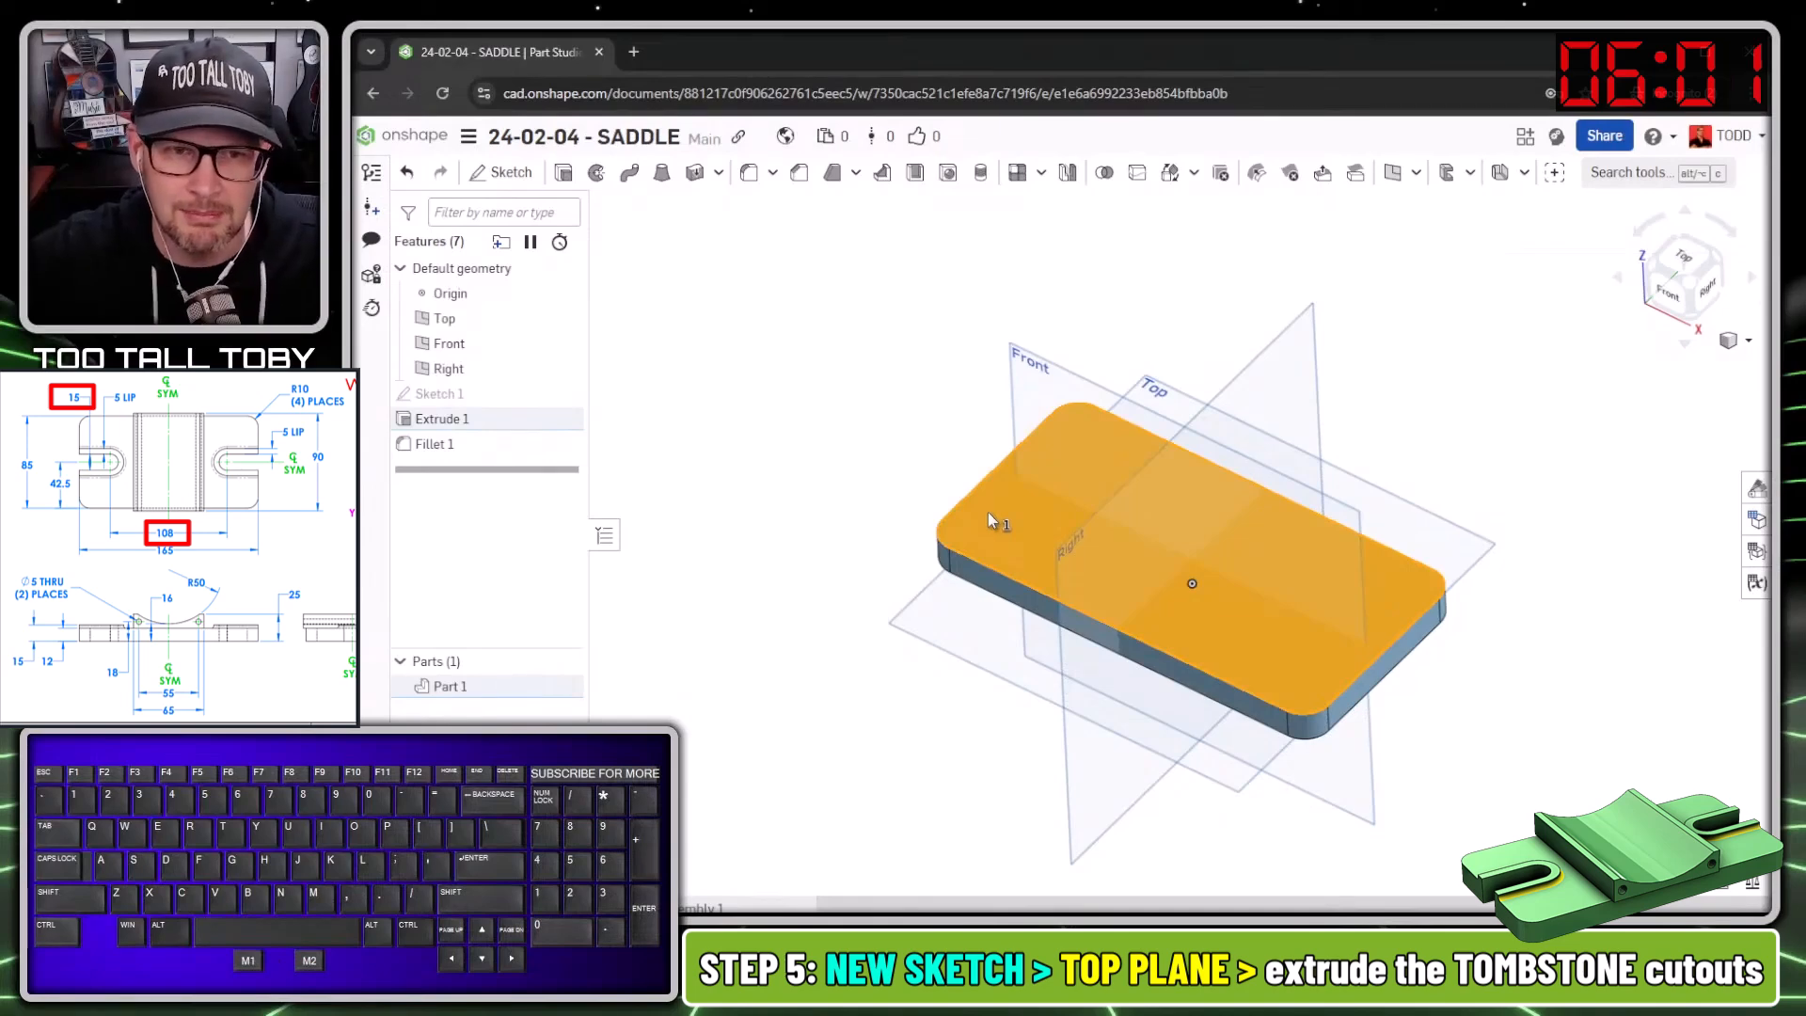
{"action": "left_click", "coordinate": [874, 381]}
{"action": "right_click_drag", "start_coordinate": [950, 801], "coordinate": [950, 696]}
{"action": "right_click_drag", "start_coordinate": [946, 520], "coordinate": [947, 612]}
{"action": "left_click", "coordinate": [931, 599]}
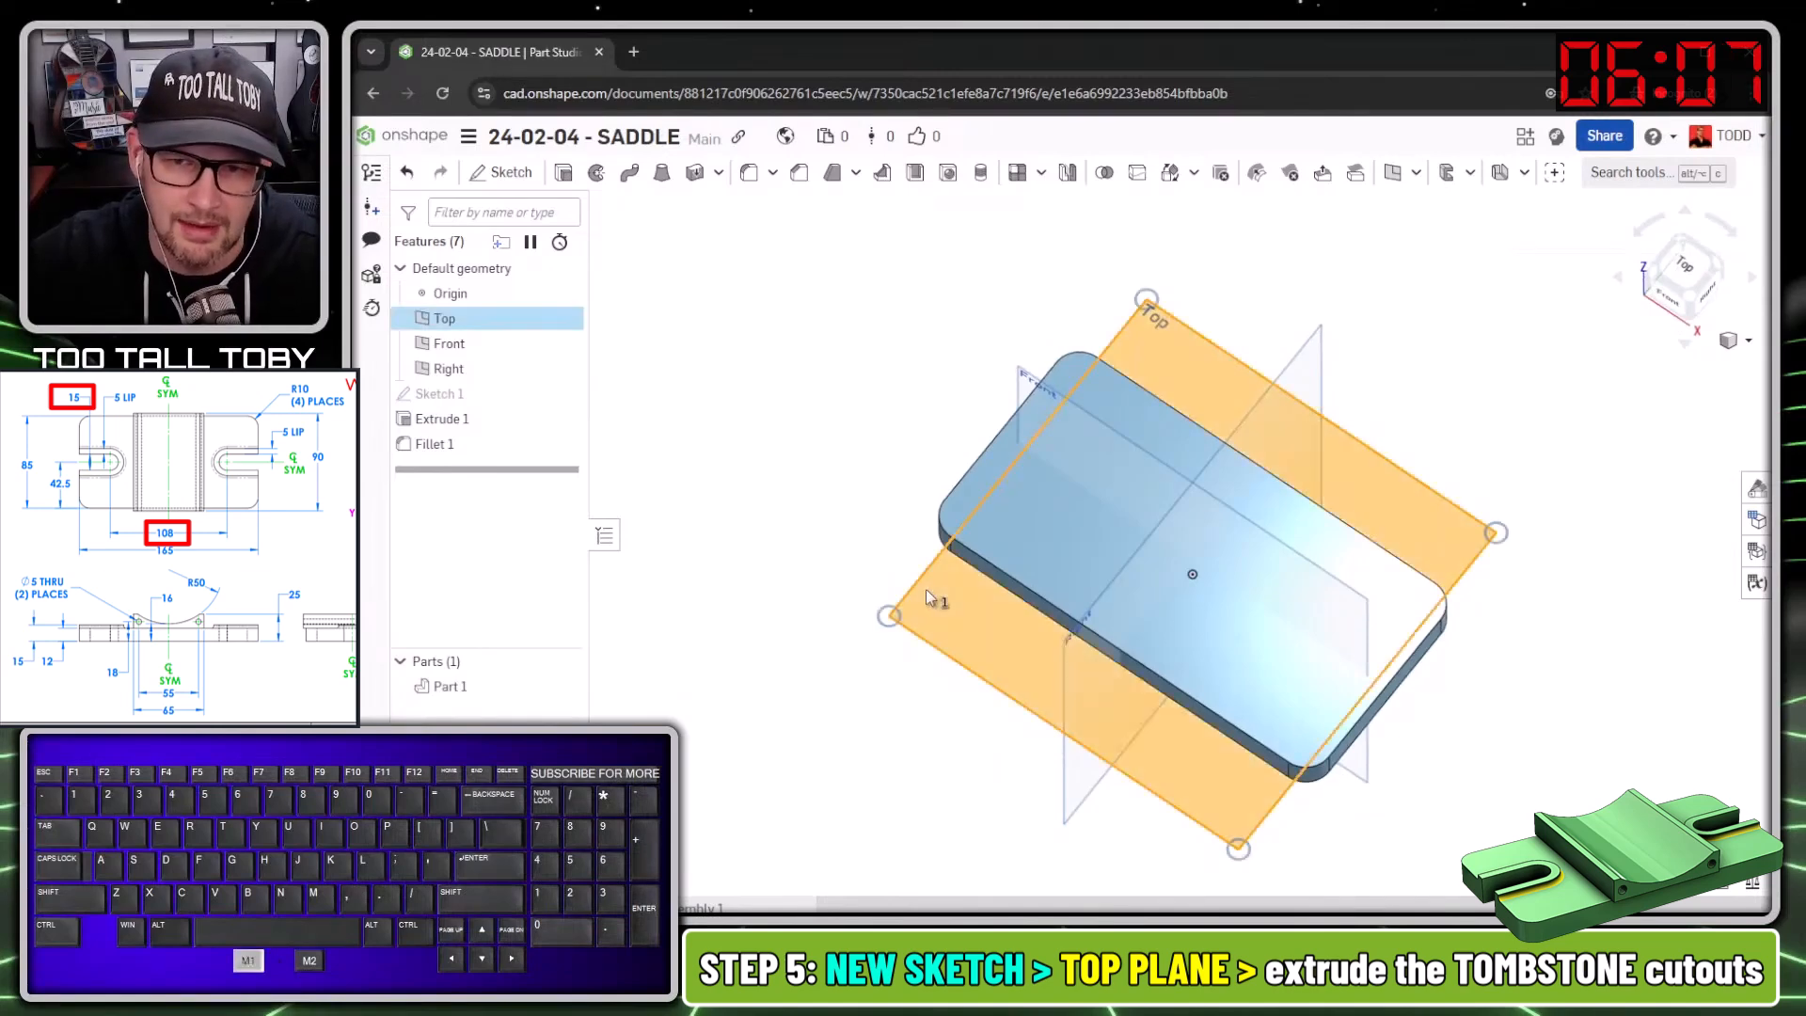
{"action": "key", "text": "s"}
{"action": "left_click", "coordinate": [951, 585]}
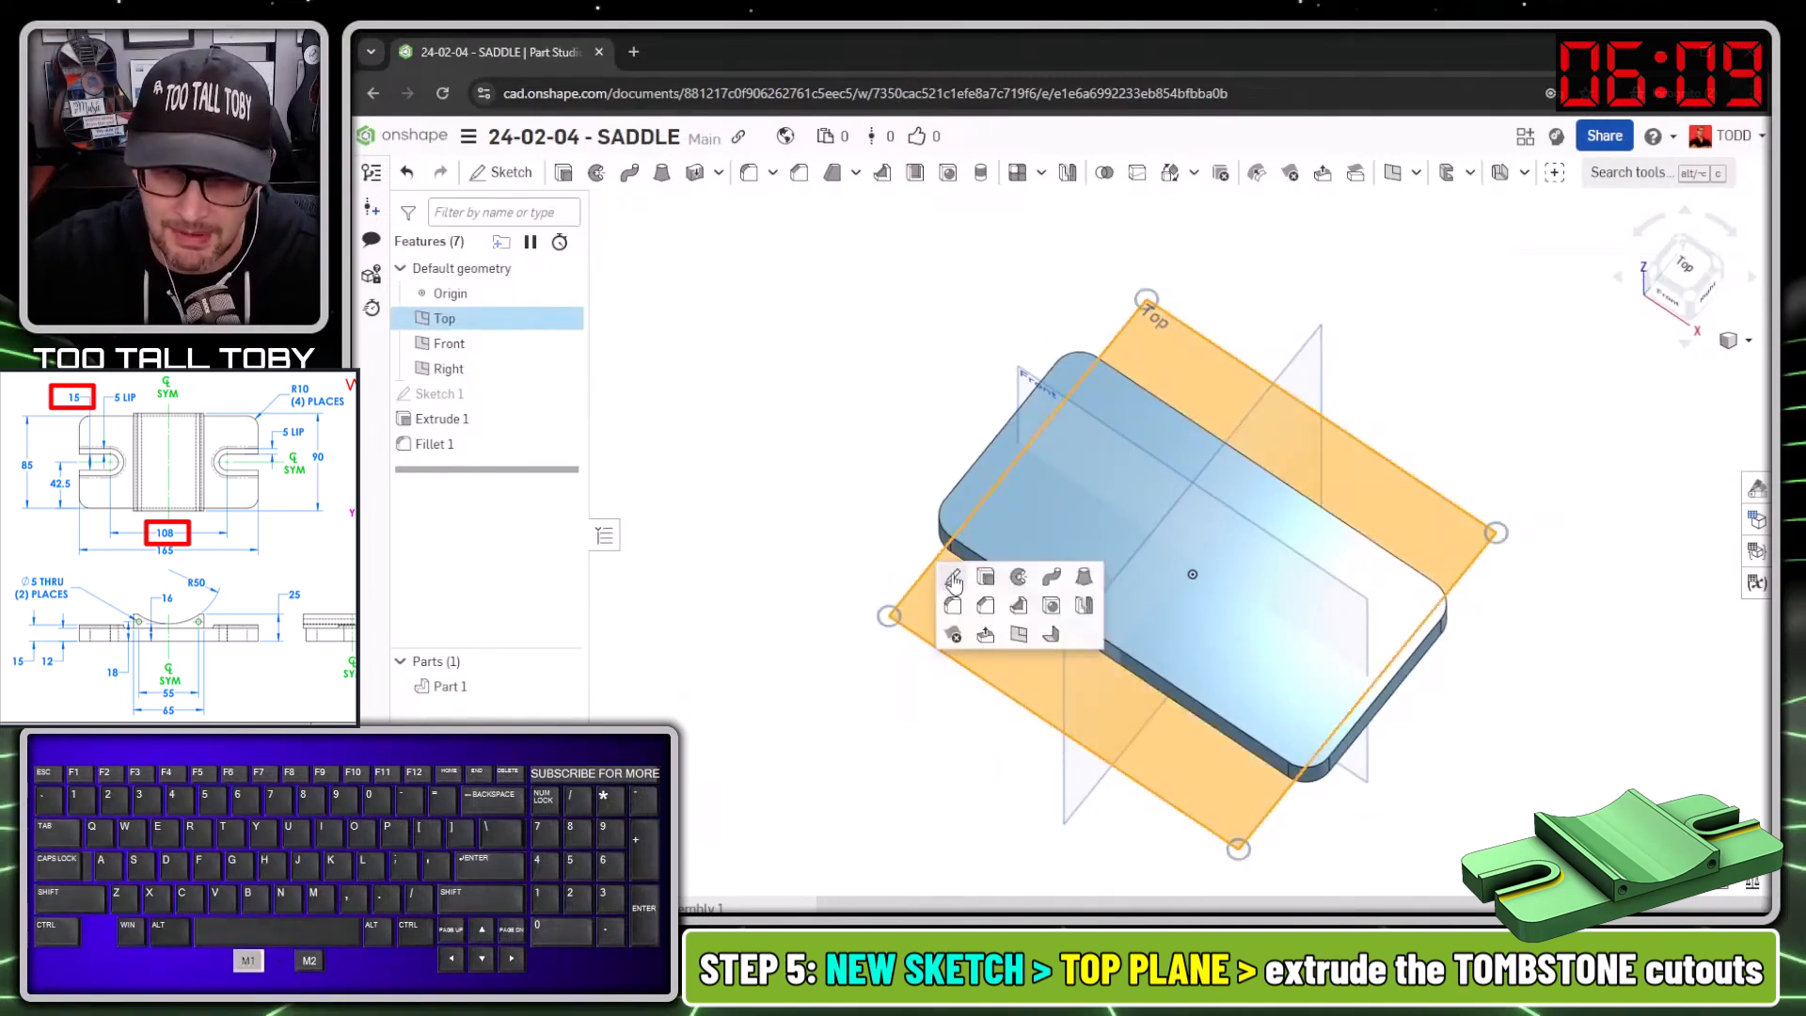
{"action": "key", "text": "n"}
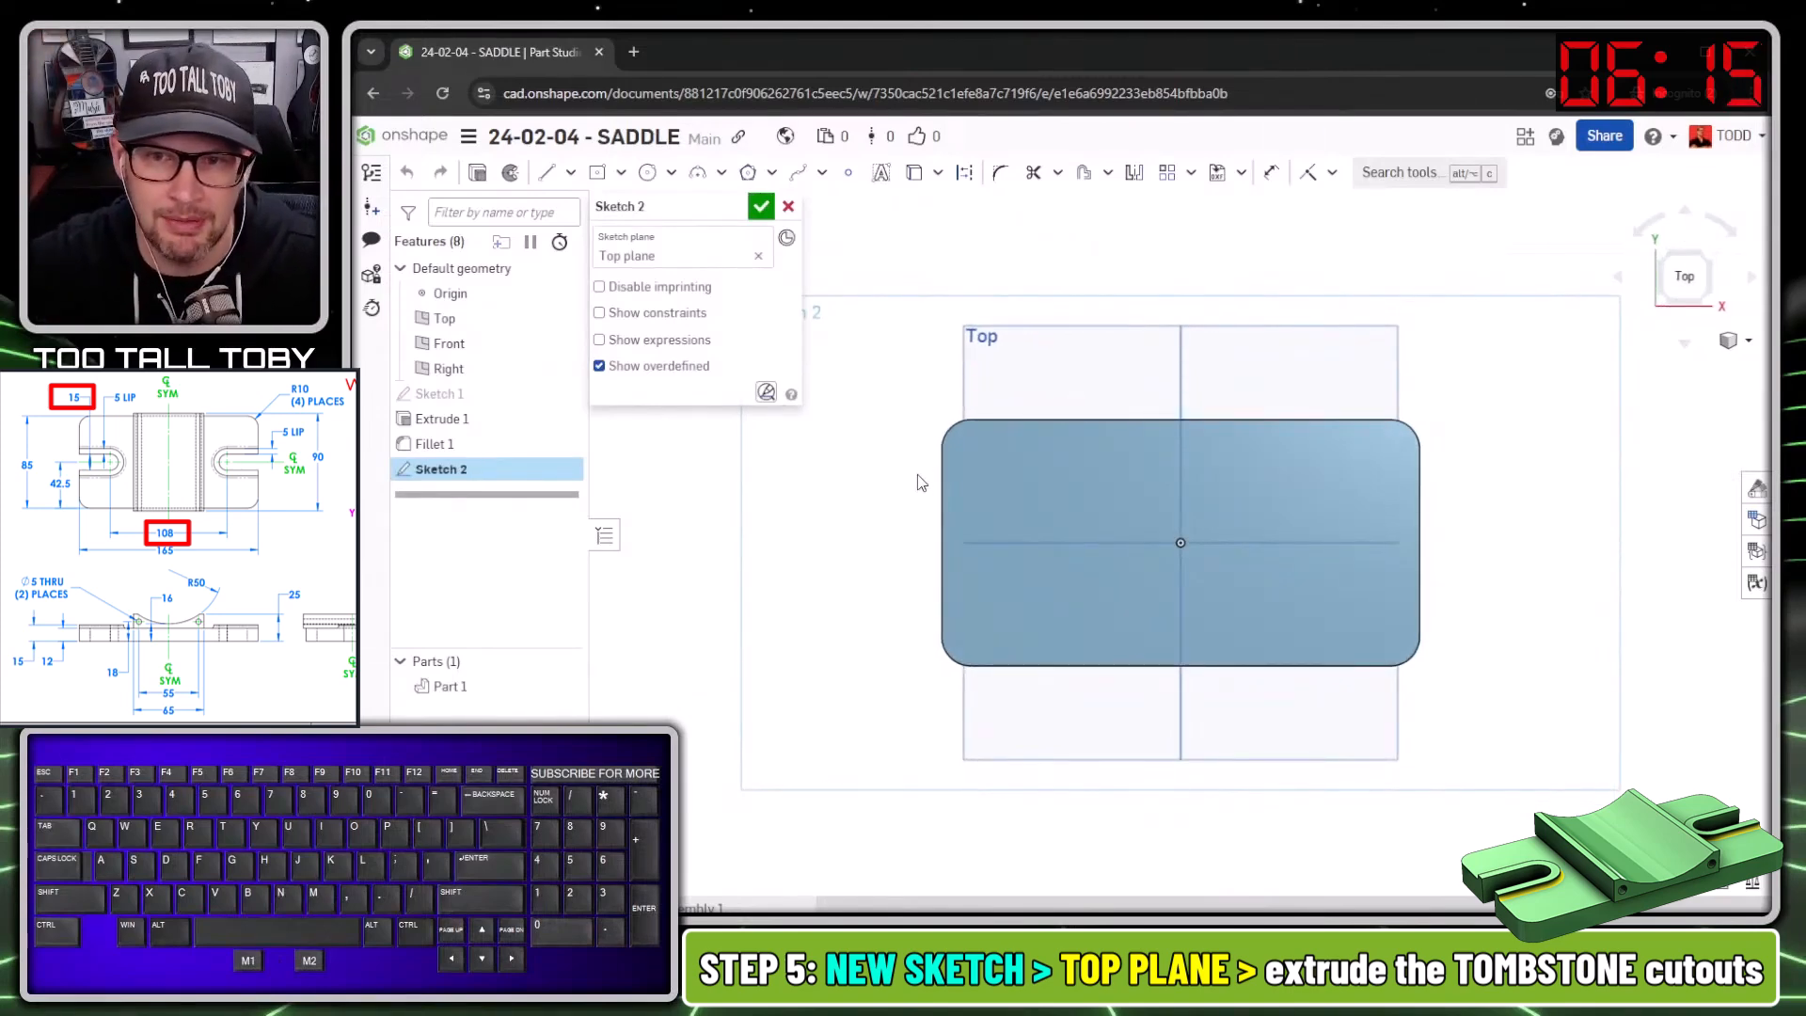
Sketch a closed tombstone profile from the plate's left edge, with sides about 26 mm long and a tangent end arc of about 12 mm radius.
{"action": "scroll", "coordinate": [978, 555], "scroll_direction": "up", "scroll_amount": 5}
{"action": "key", "text": "s"}
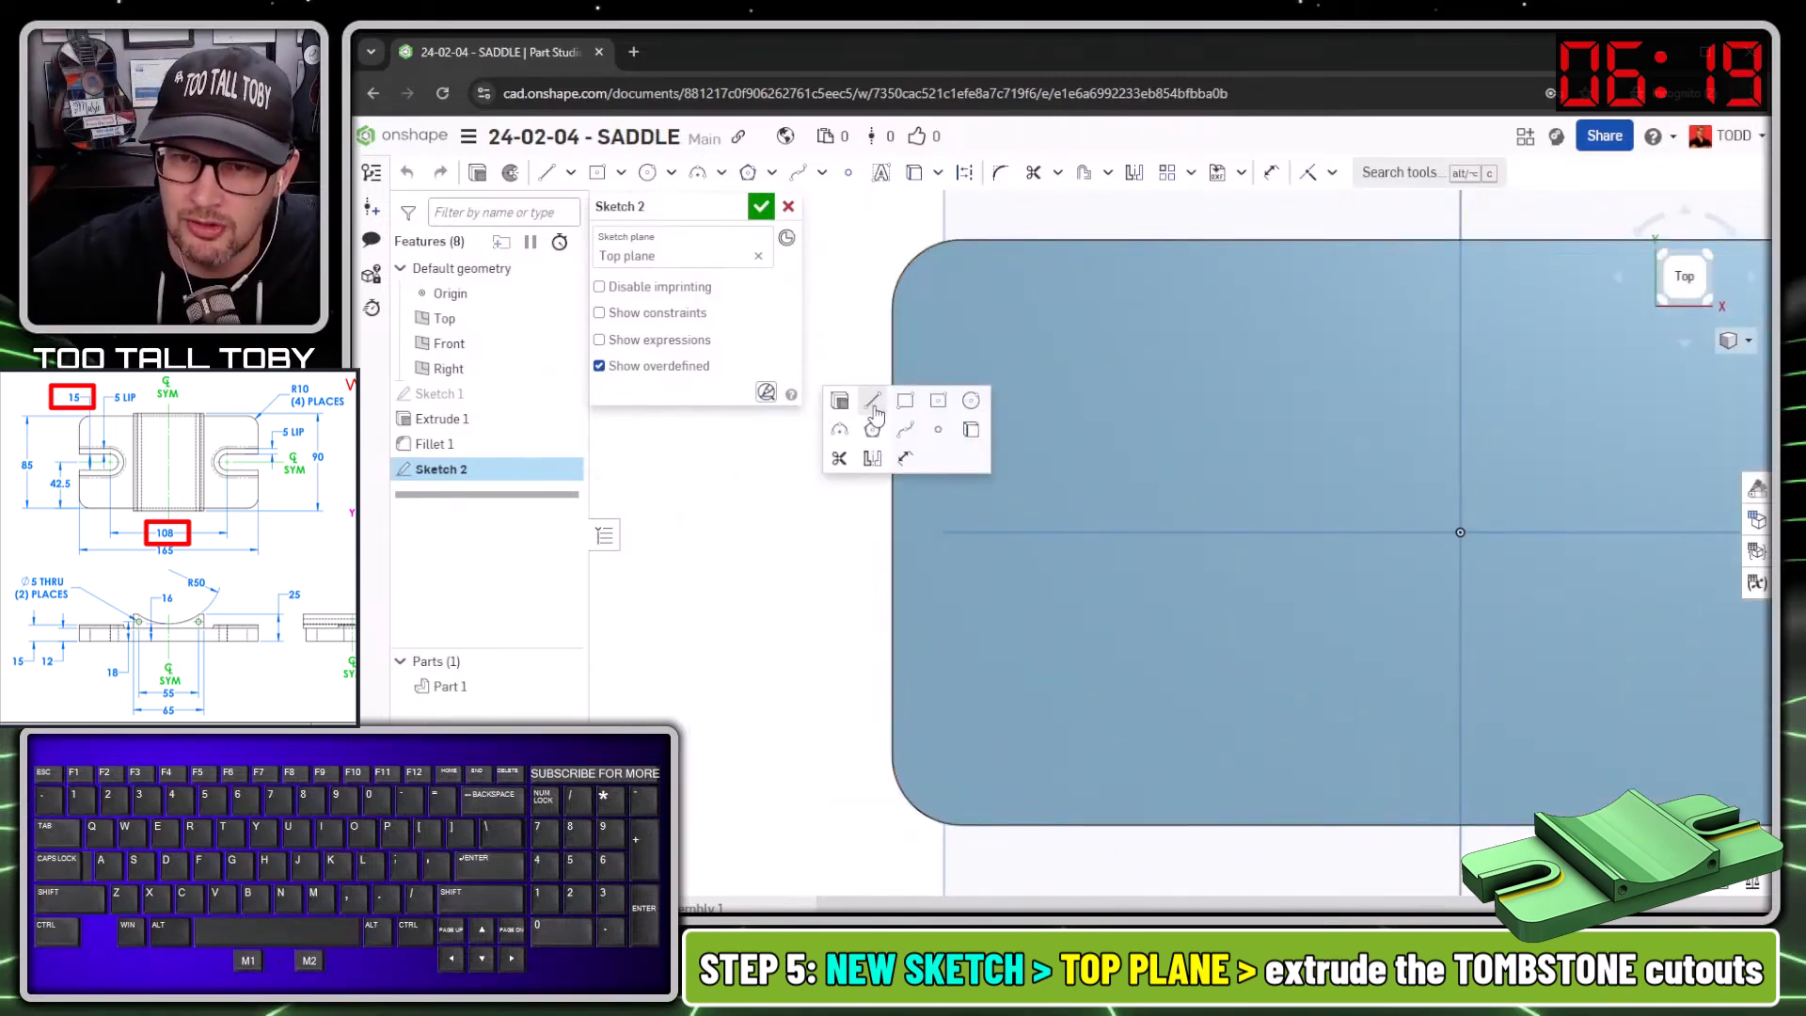
{"action": "left_click", "coordinate": [874, 412]}
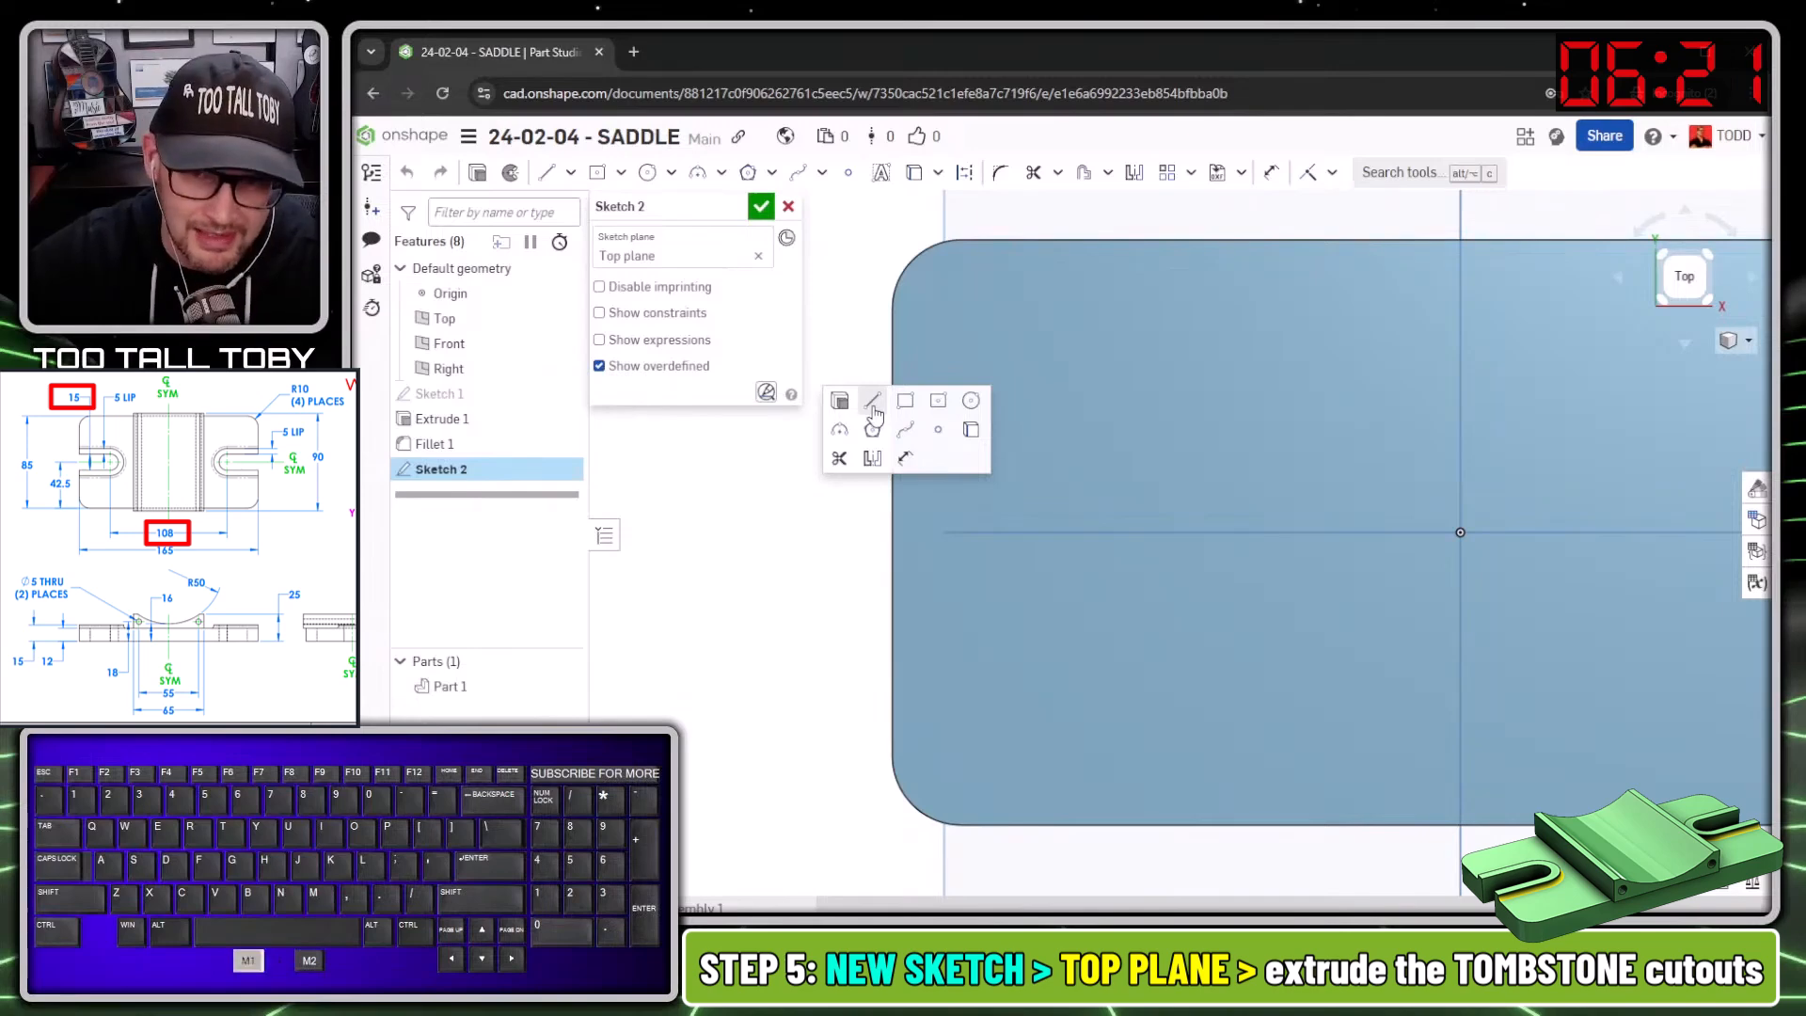
{"action": "left_click", "coordinate": [896, 435]}
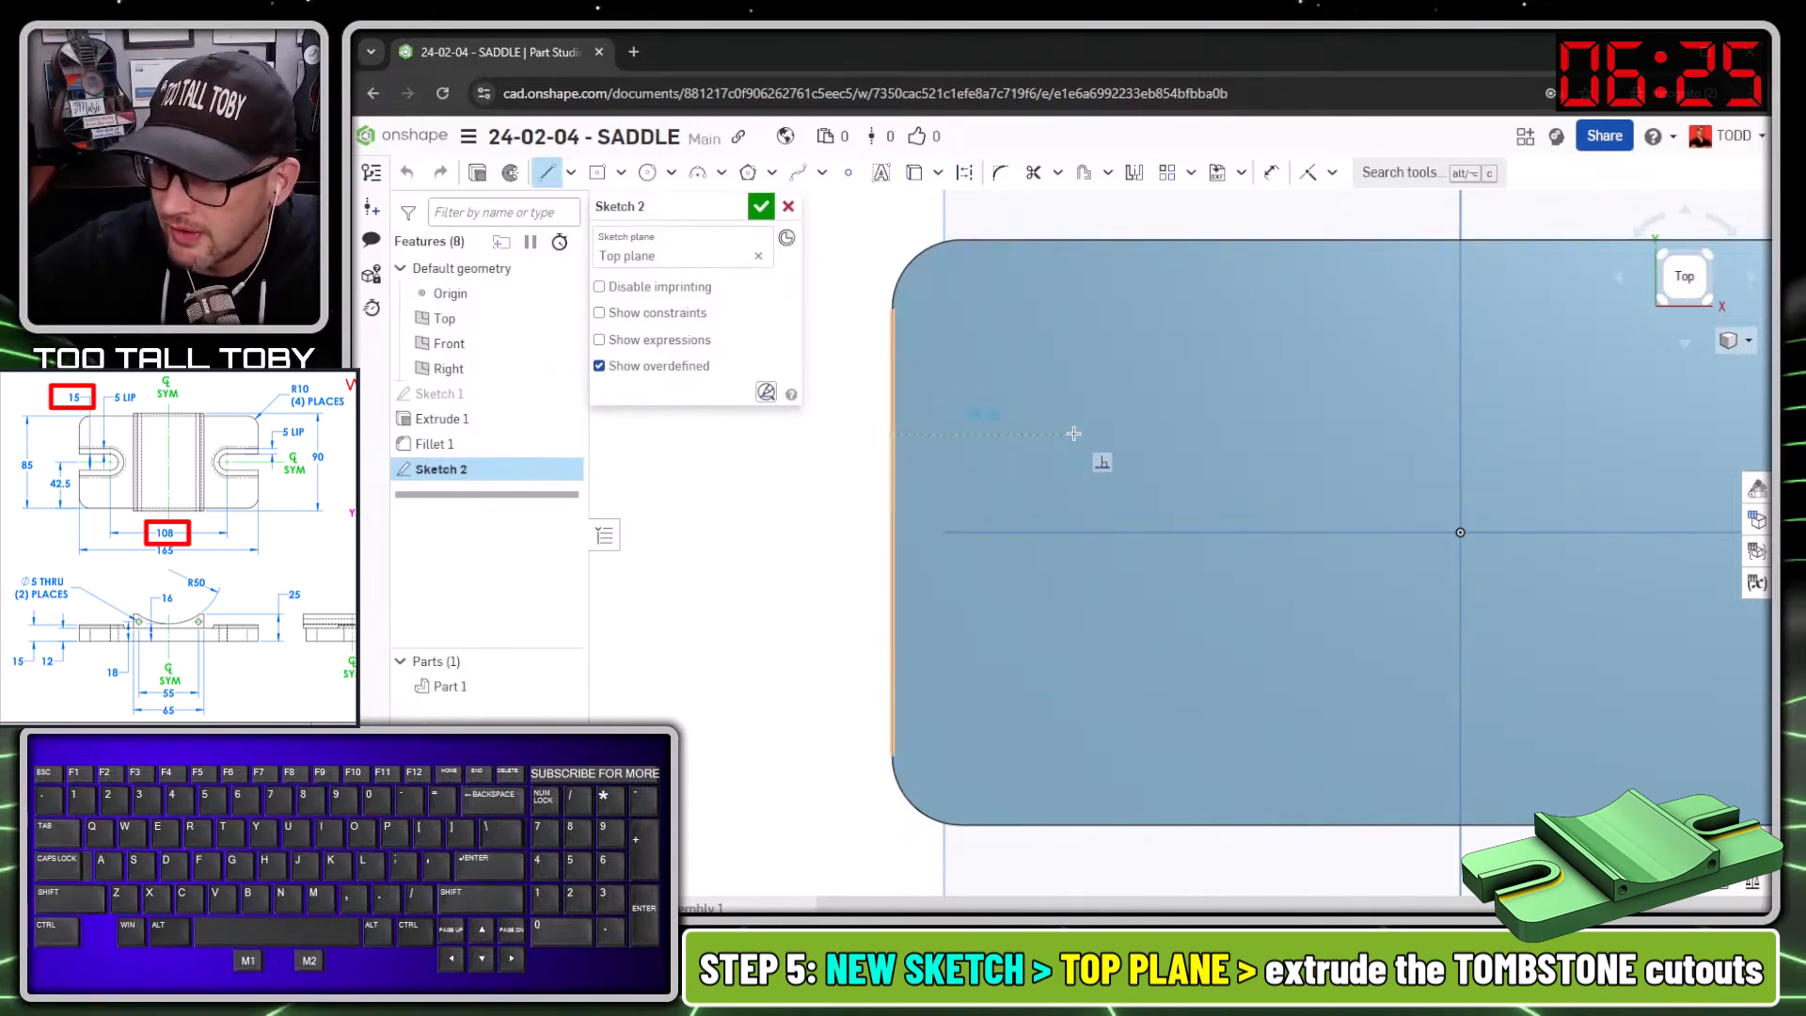
{"action": "left_click", "coordinate": [1074, 434]}
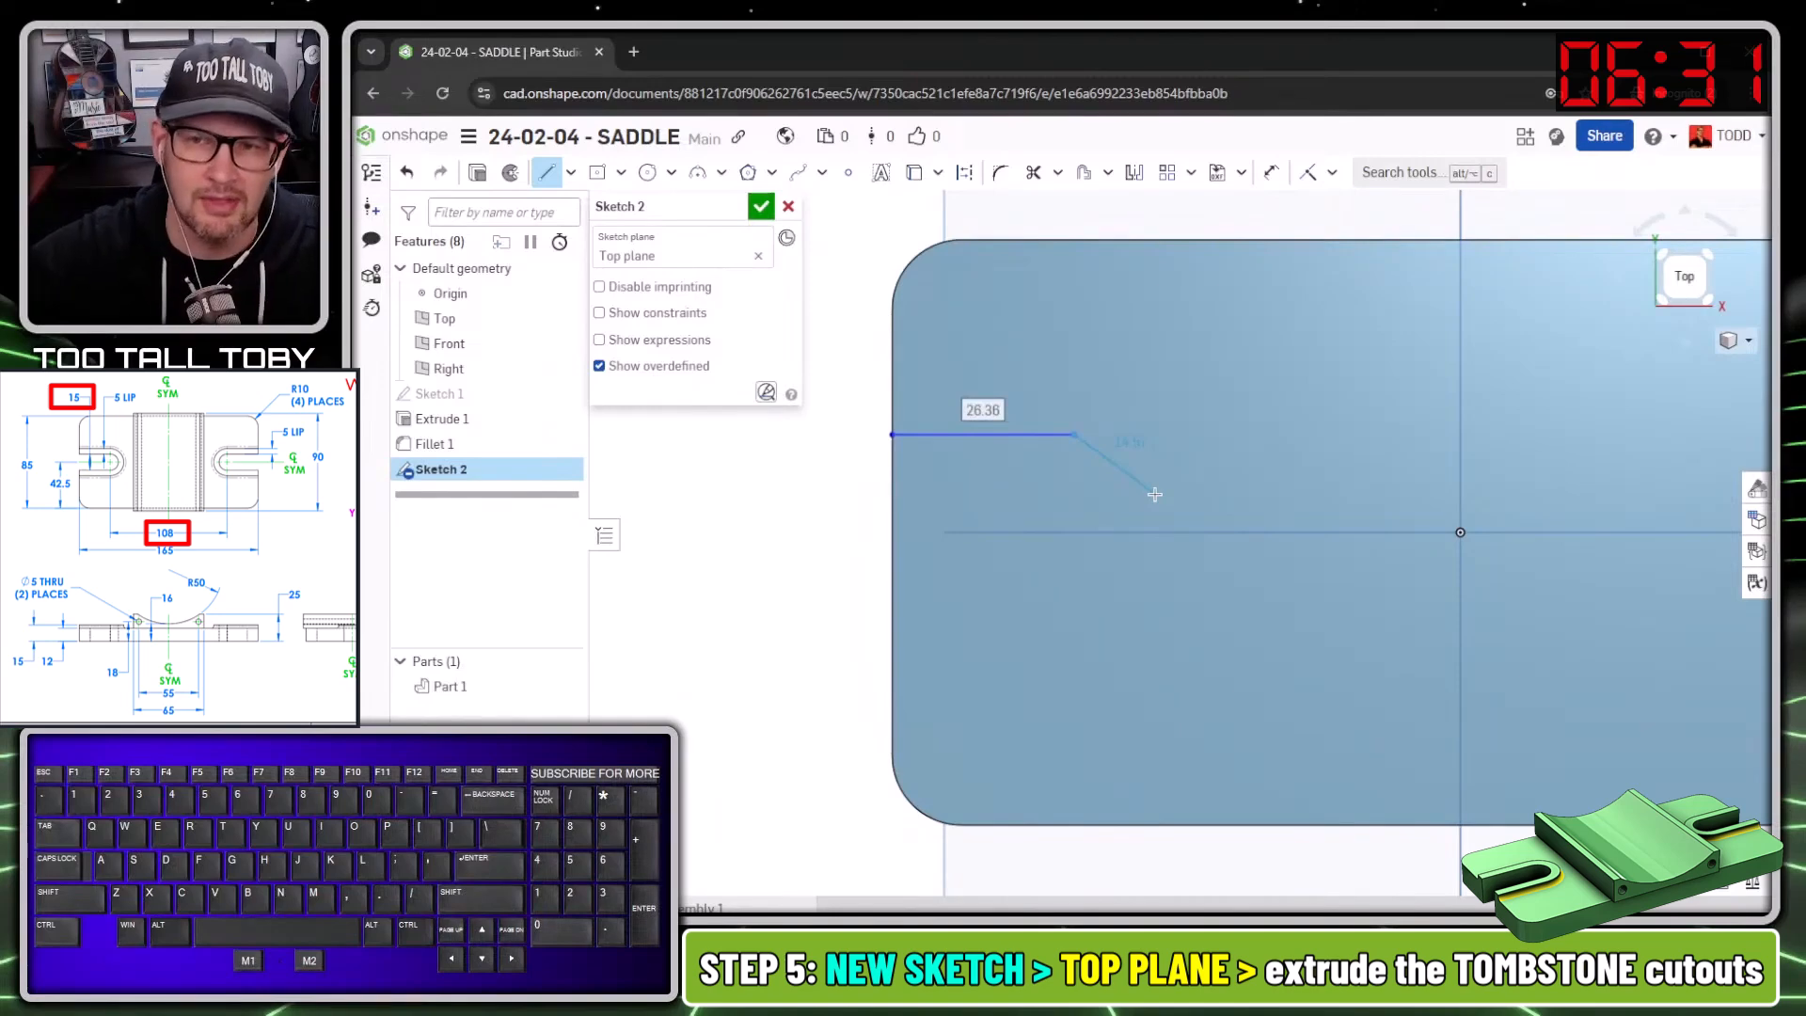
{"action": "left_click", "coordinate": [1075, 436]}
{"action": "key", "text": "t"}
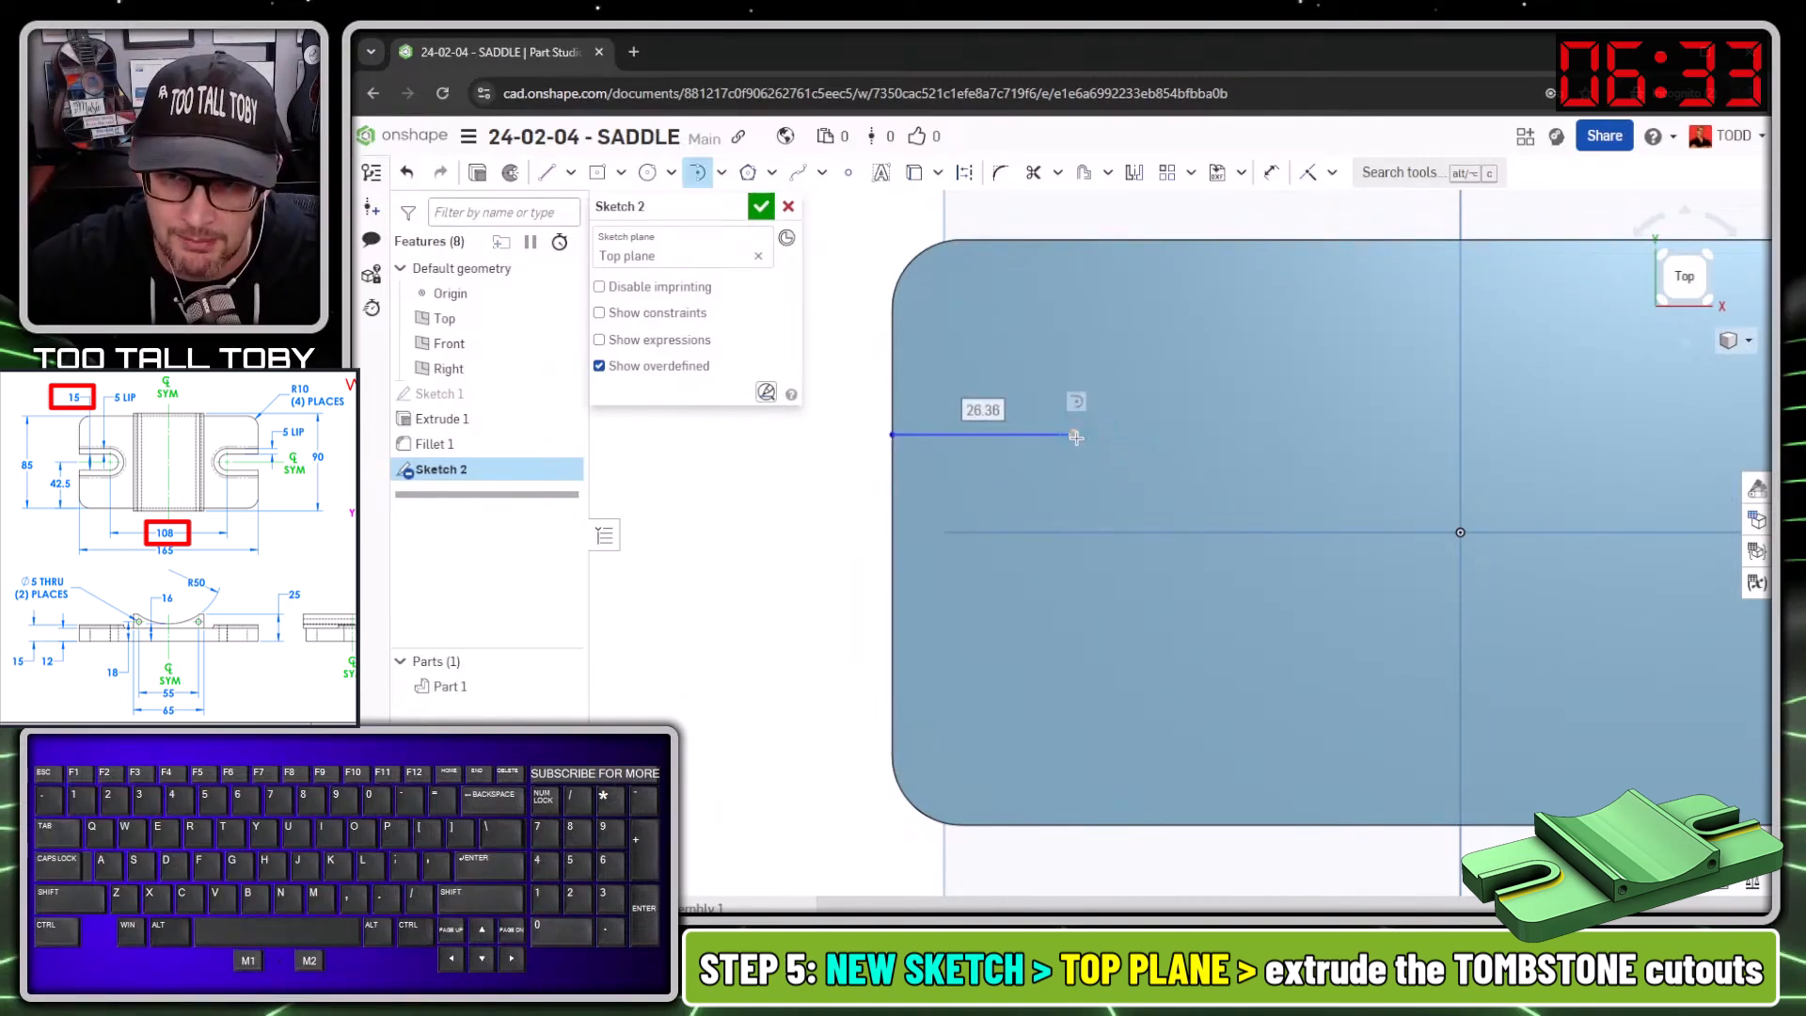
{"action": "left_click", "coordinate": [1072, 600]}
{"action": "key", "text": "l"}
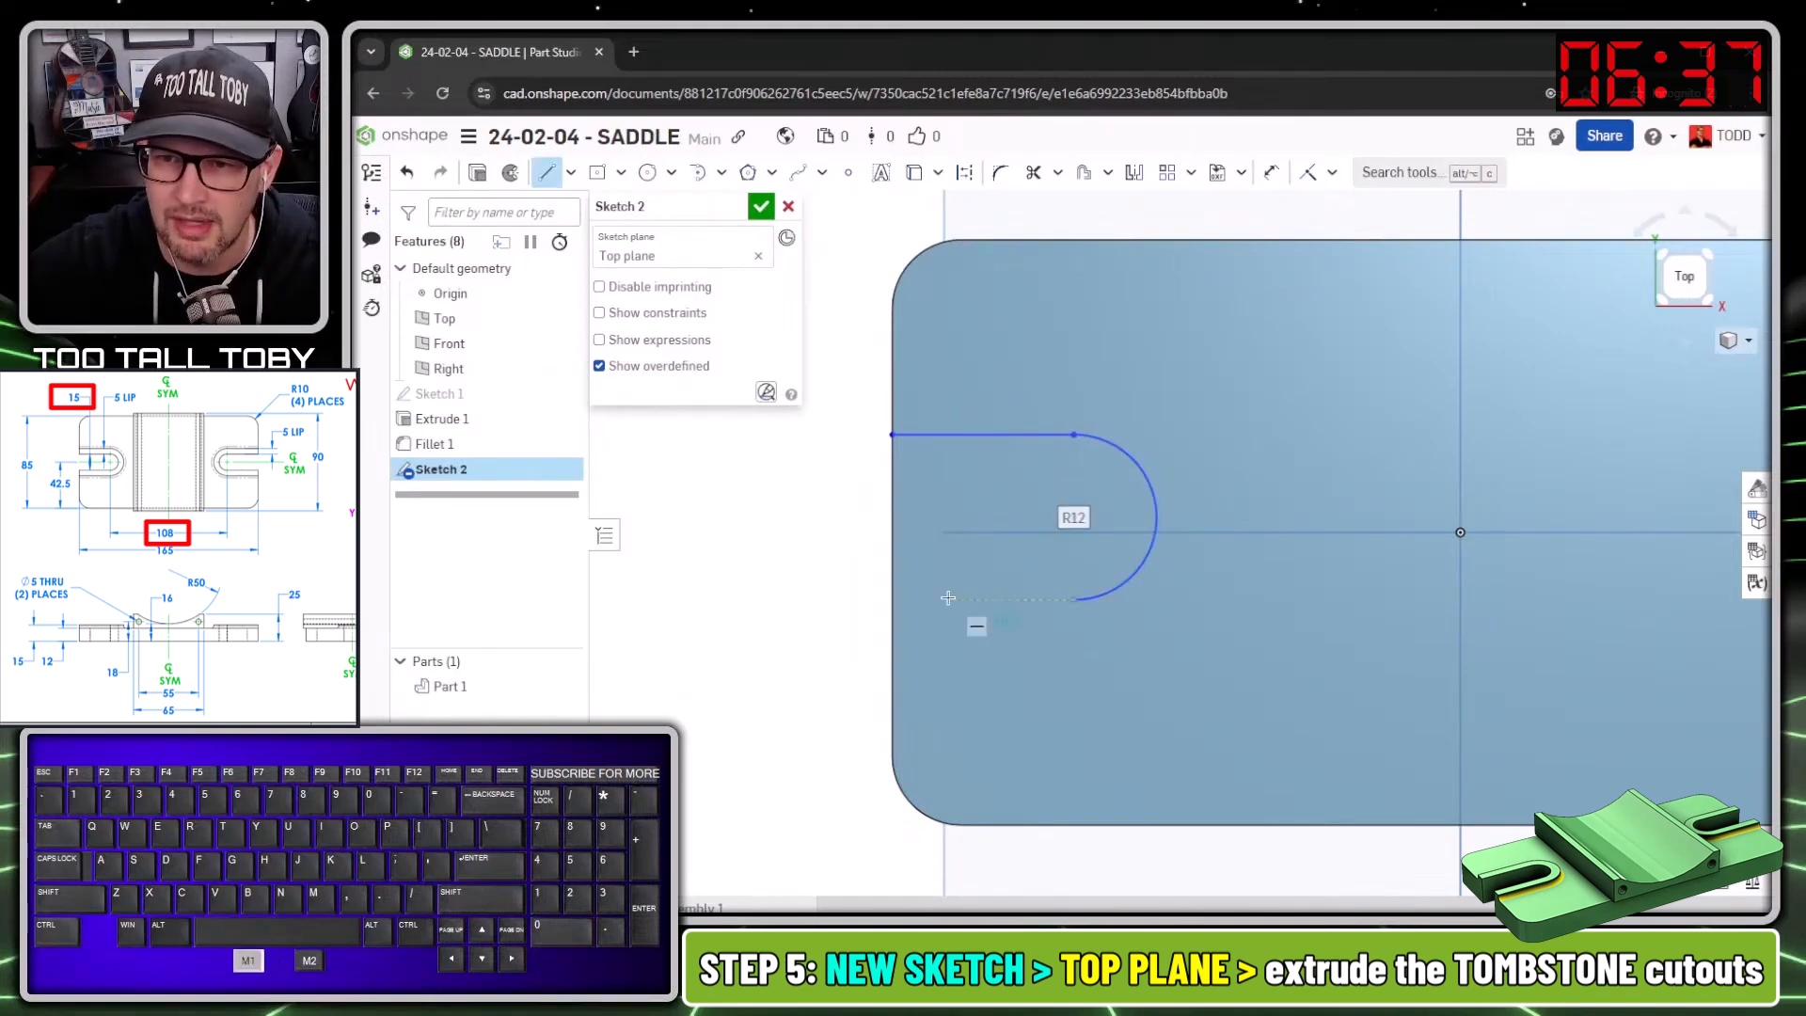
{"action": "left_click", "coordinate": [893, 599]}
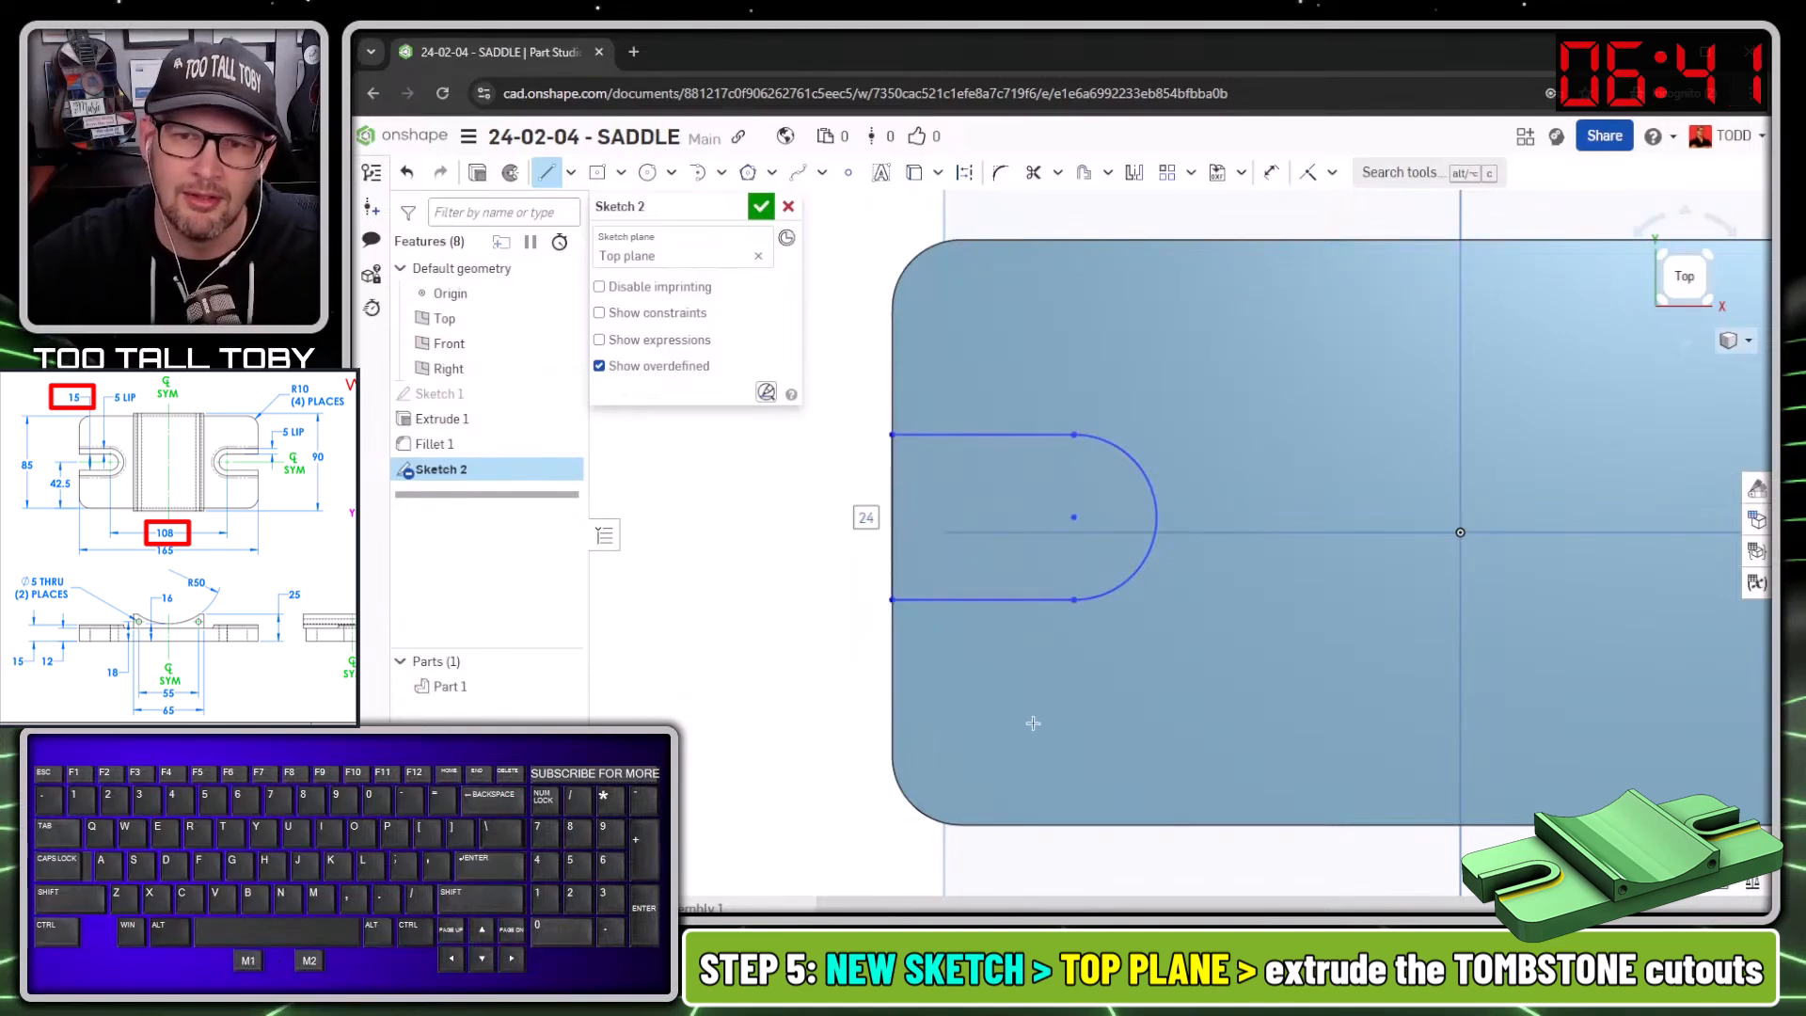
{"action": "key", "text": "Escape"}
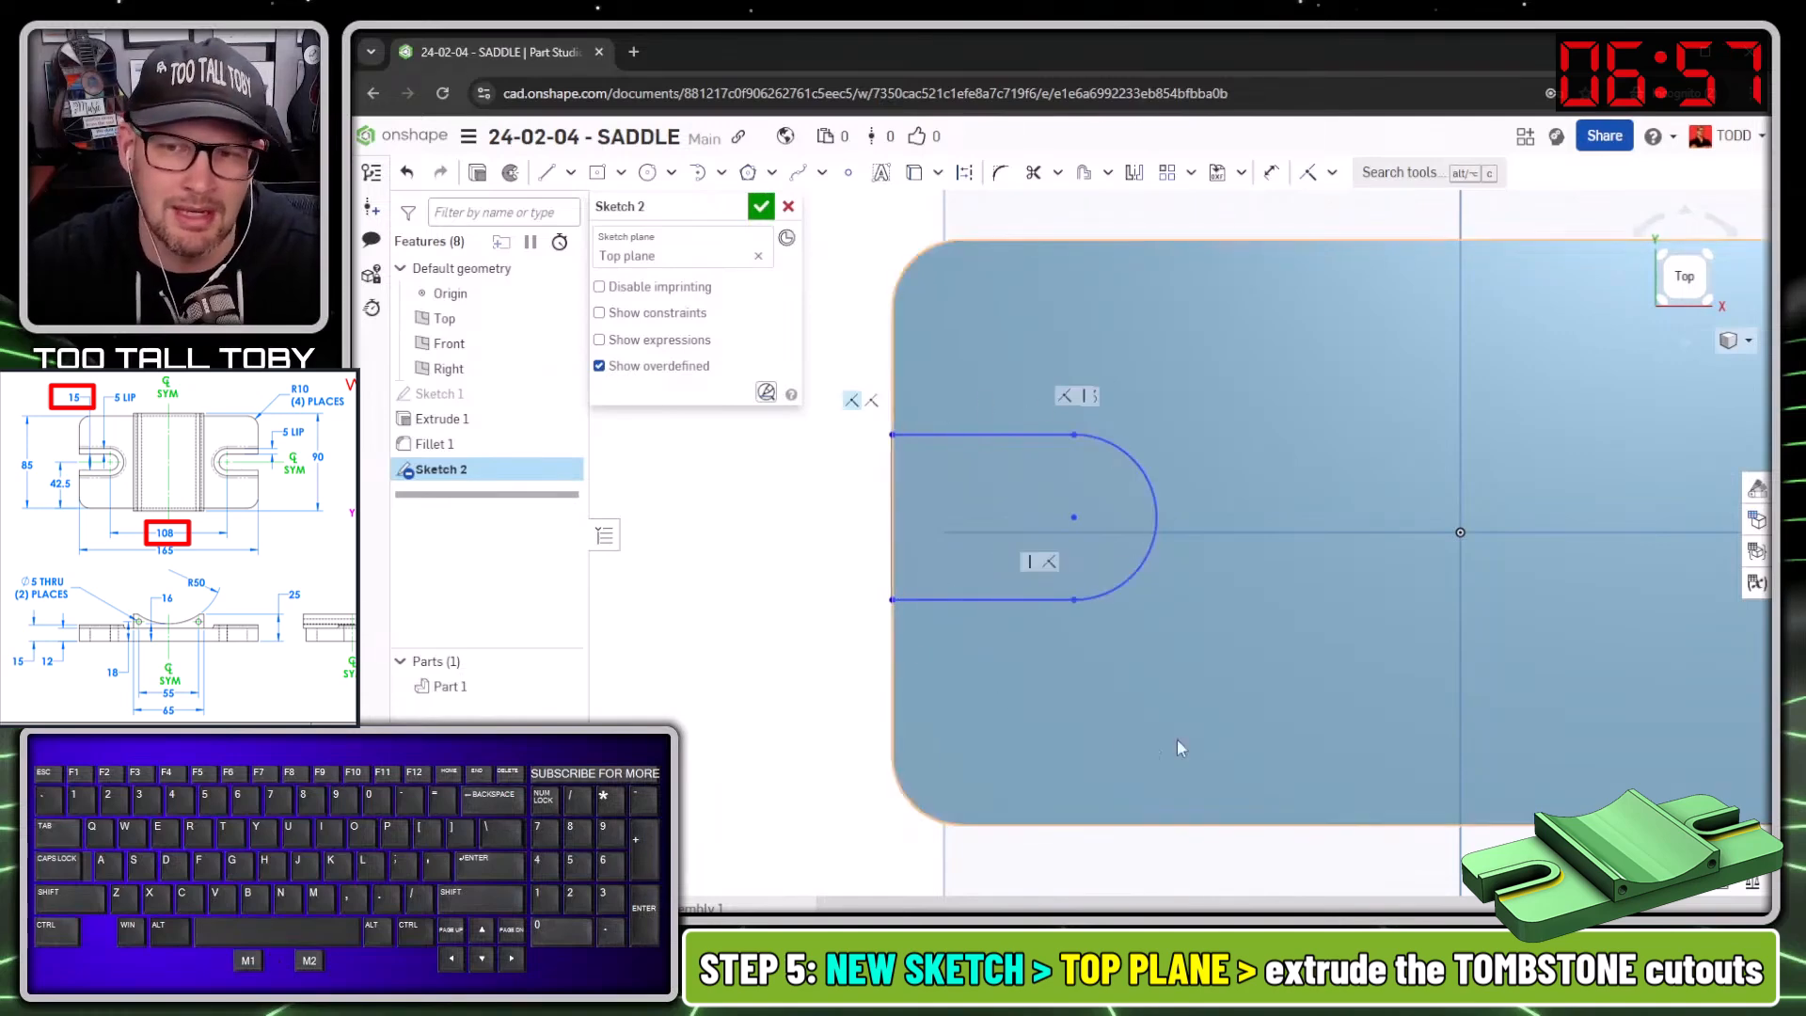
Align the tombstone's arc centre horizontally with the origin.
{"action": "scroll", "coordinate": [1241, 626], "scroll_direction": "up", "scroll_amount": 2}
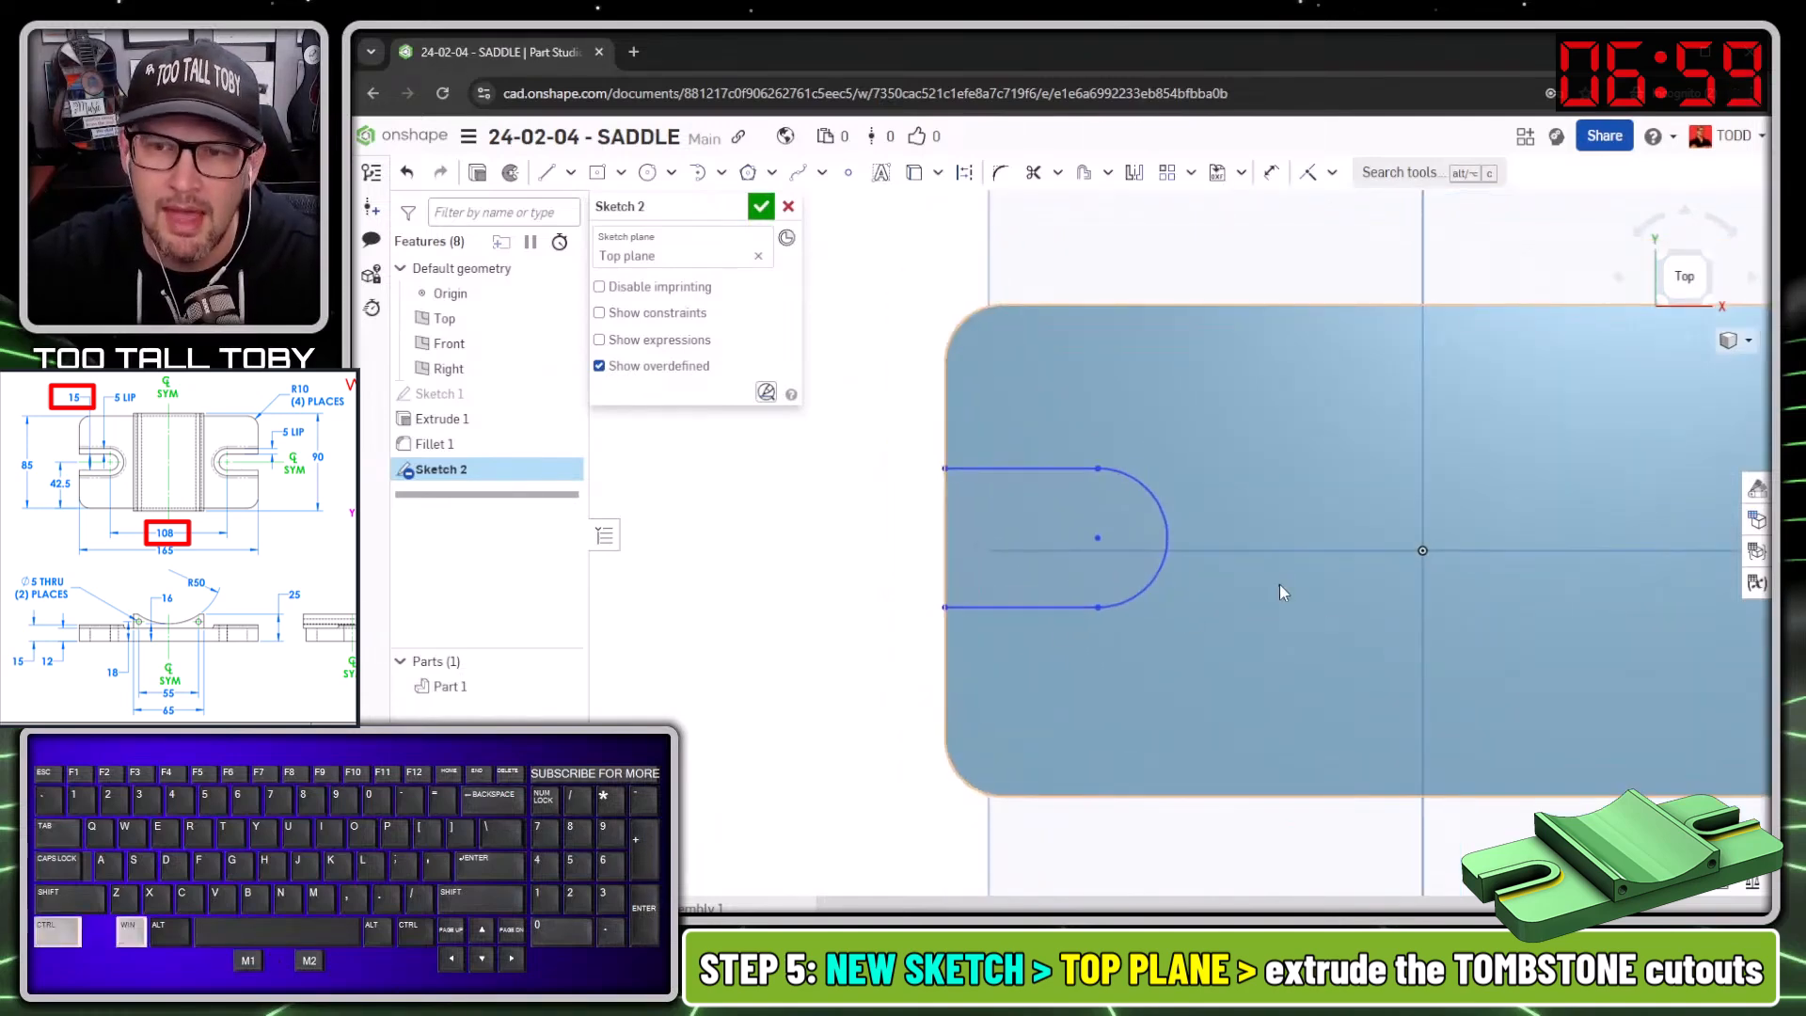
{"action": "right_click_drag", "start_coordinate": [1432, 528], "coordinate": [1228, 542], "text": "ctrl"}
{"action": "left_click", "coordinate": [923, 561]}
{"action": "left_click", "coordinate": [1197, 571]}
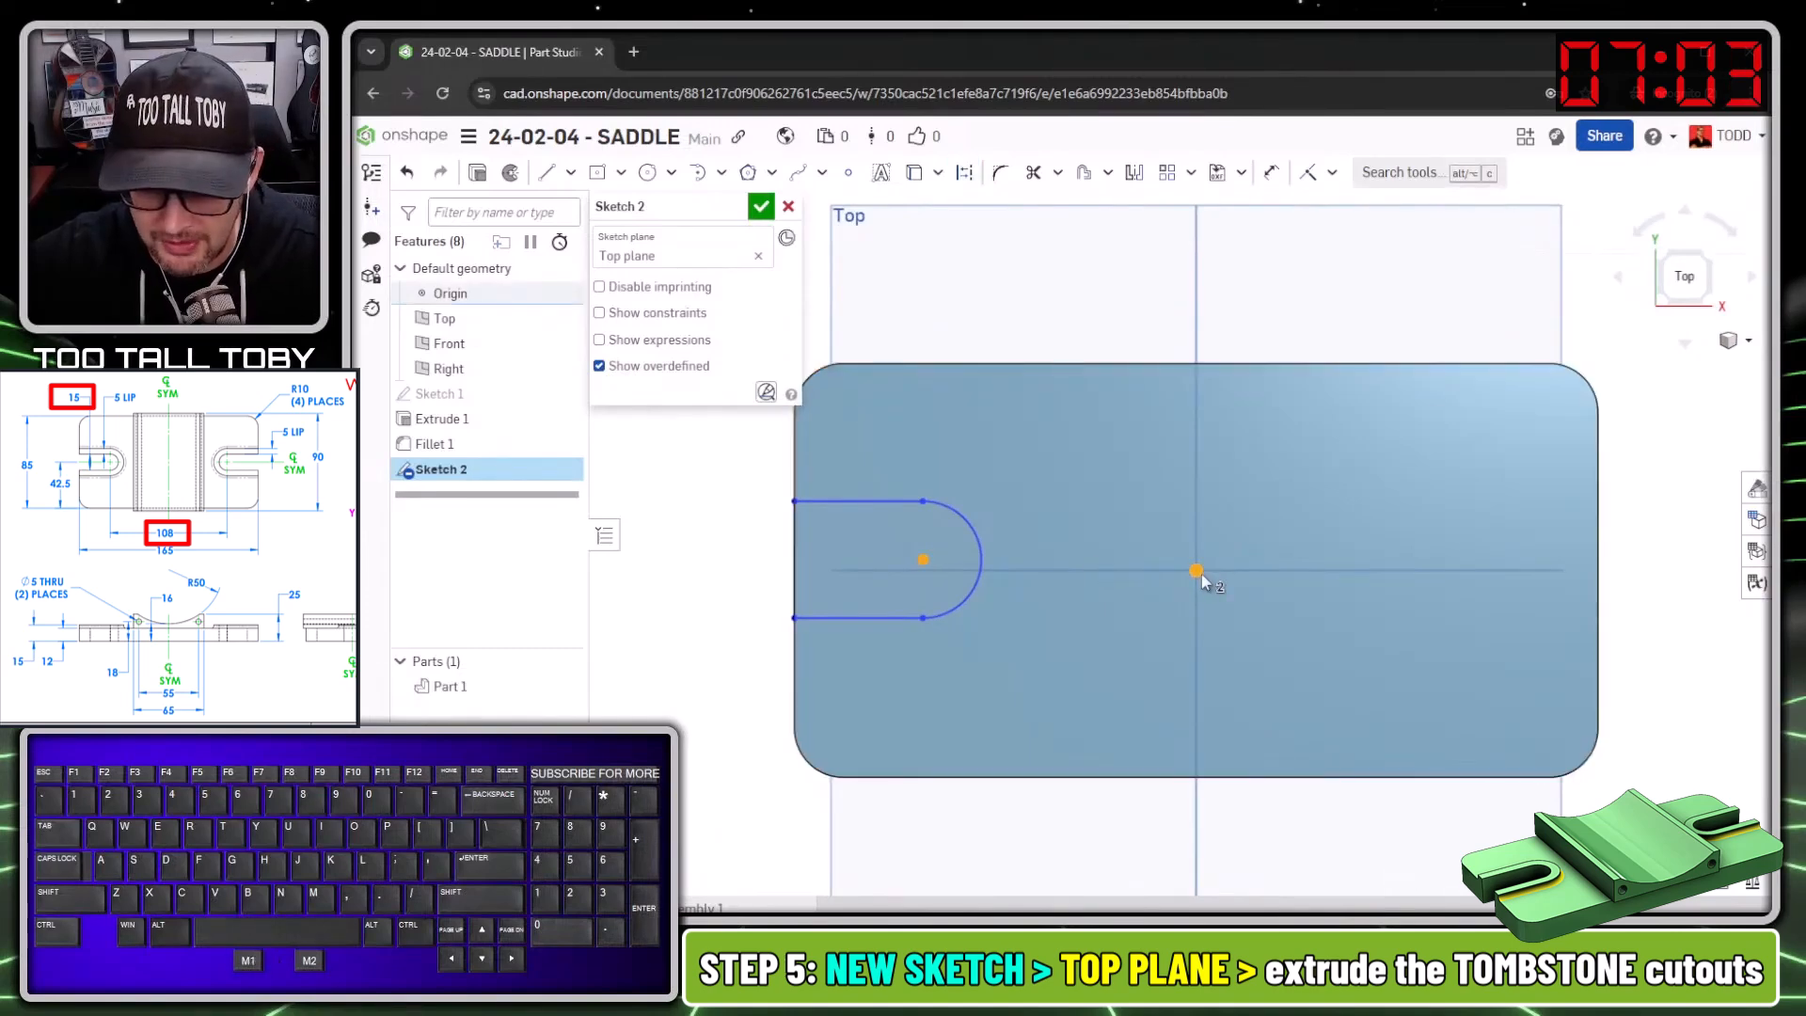
{"action": "key", "text": "h"}
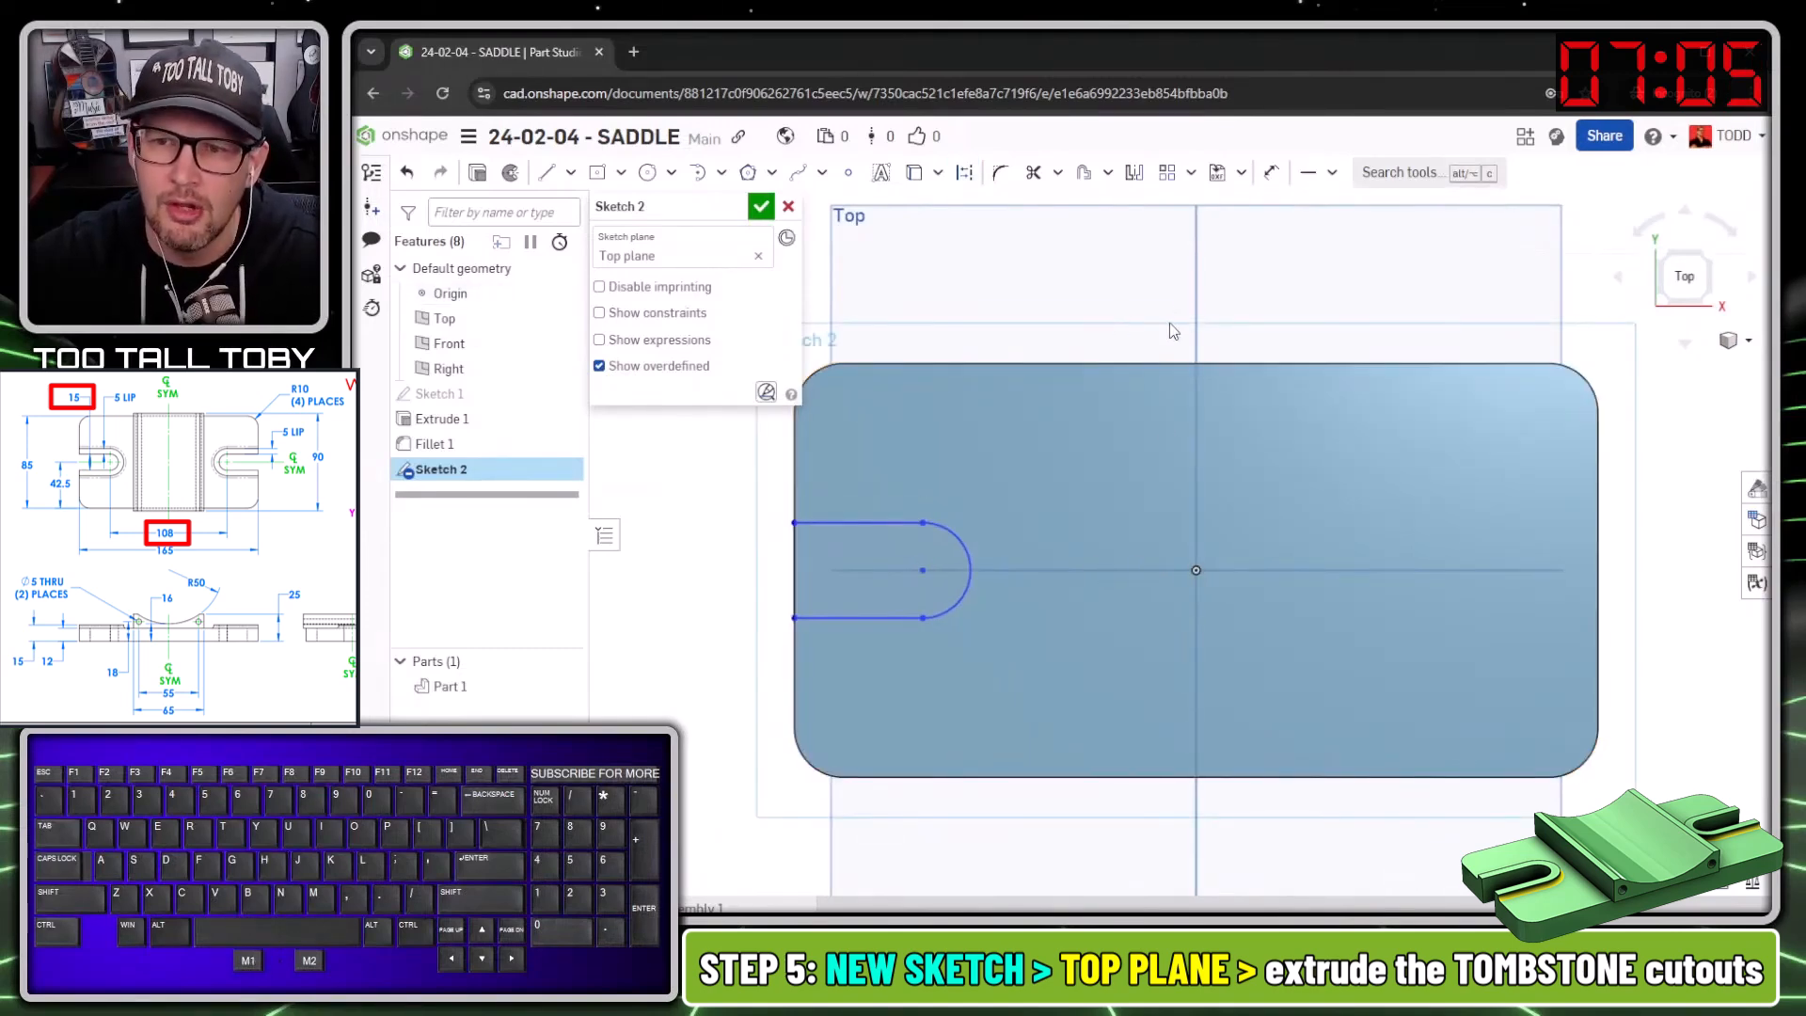
Draw a vertical construction line about 30 mm long upward from the origin.
{"action": "key", "text": "s"}
{"action": "left_click", "coordinate": [1092, 451]}
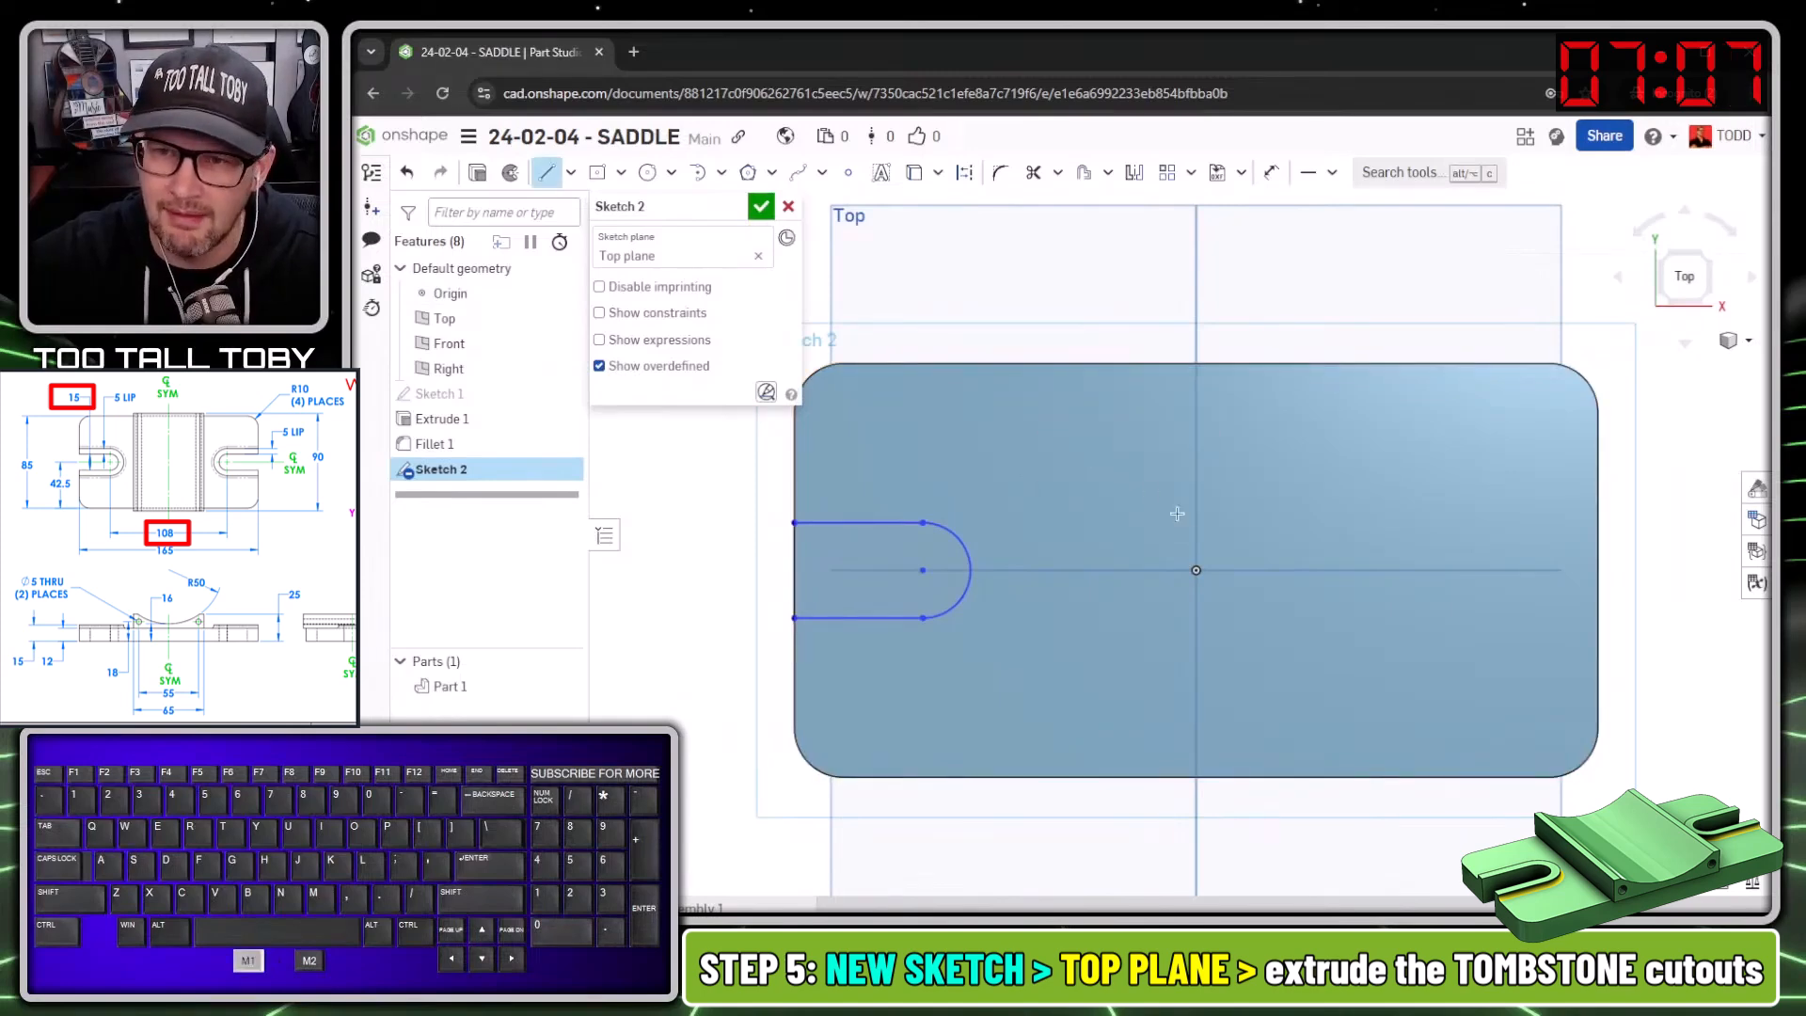
{"action": "left_click_drag", "start_coordinate": [1197, 570], "coordinate": [1103, 463]}
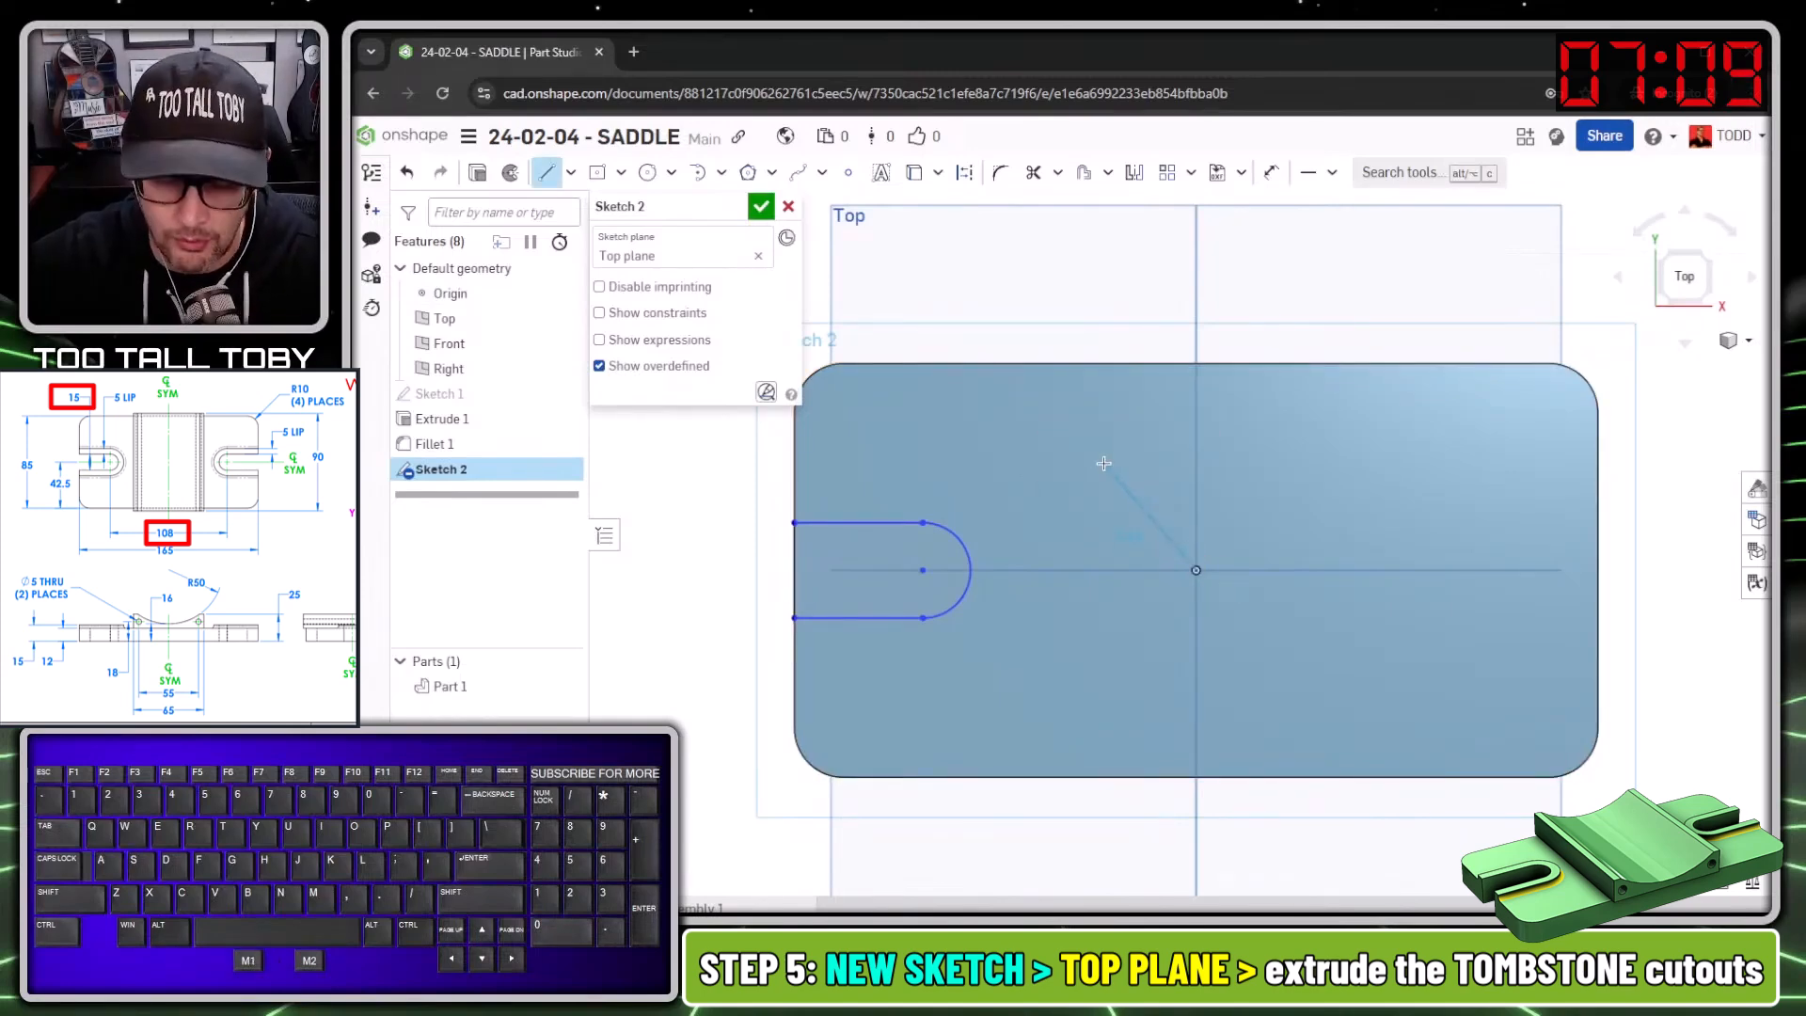
{"action": "key", "text": "q"}
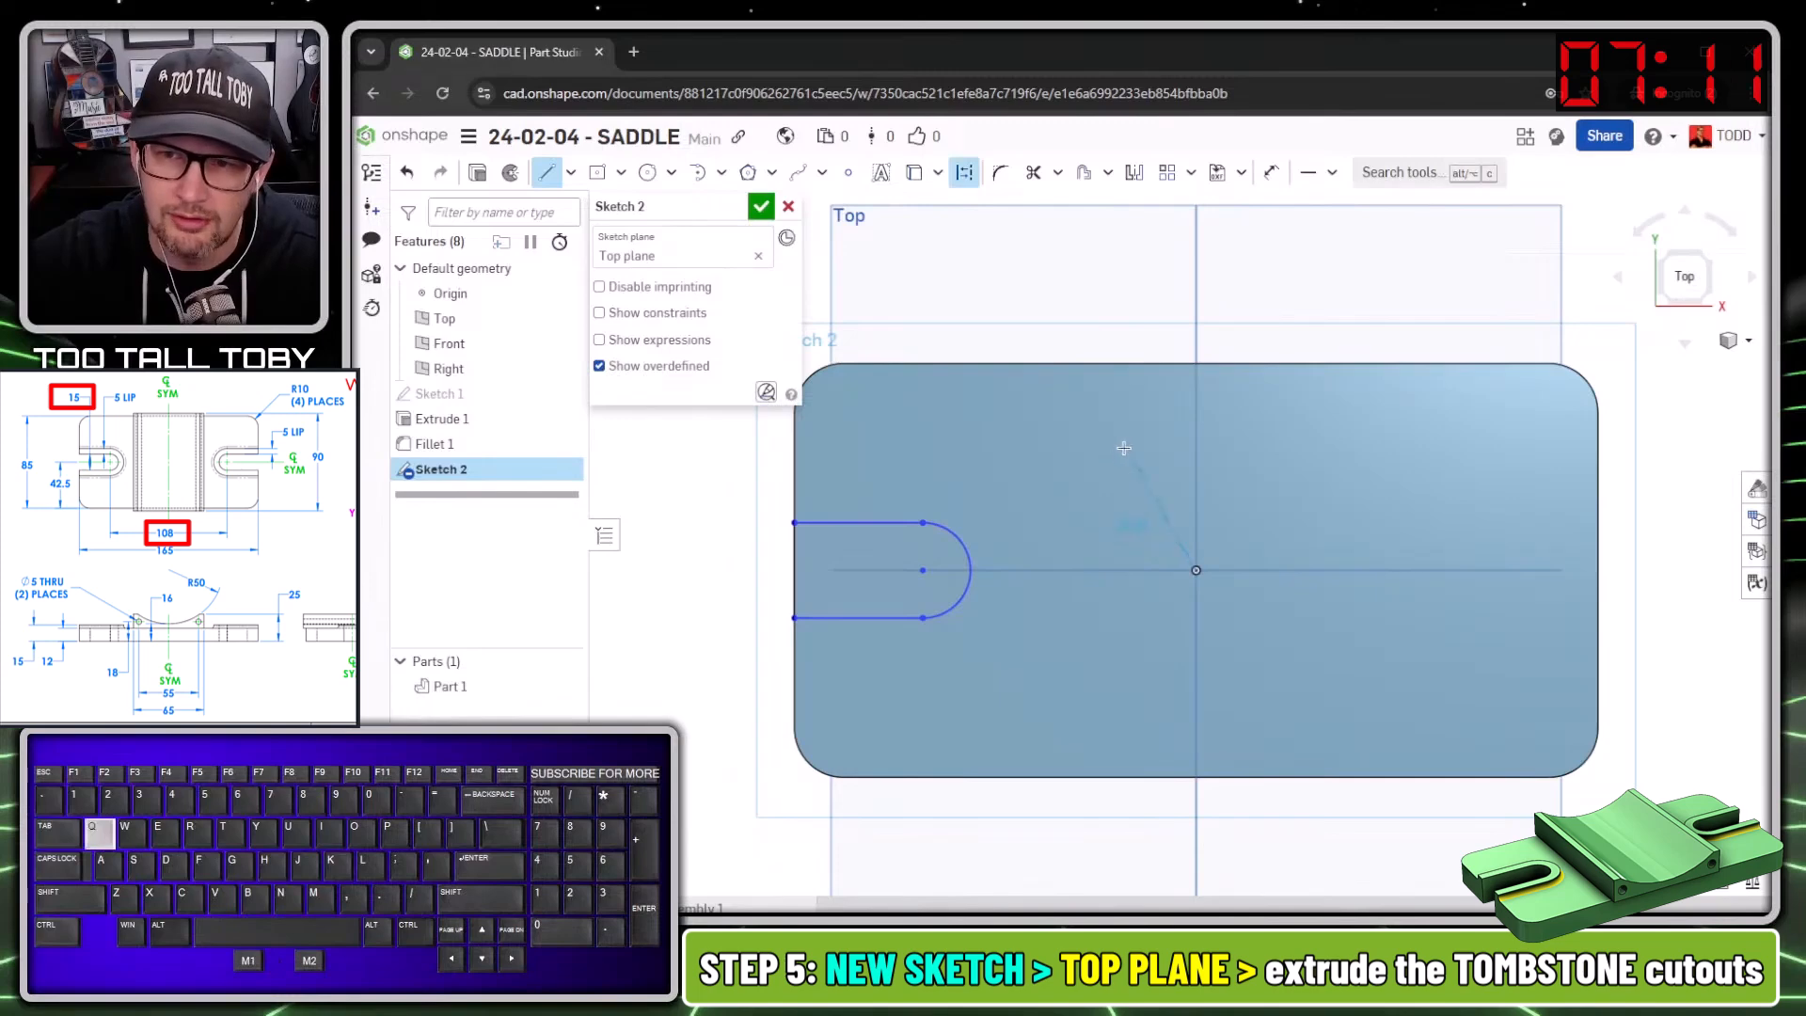
{"action": "left_click", "coordinate": [1190, 425]}
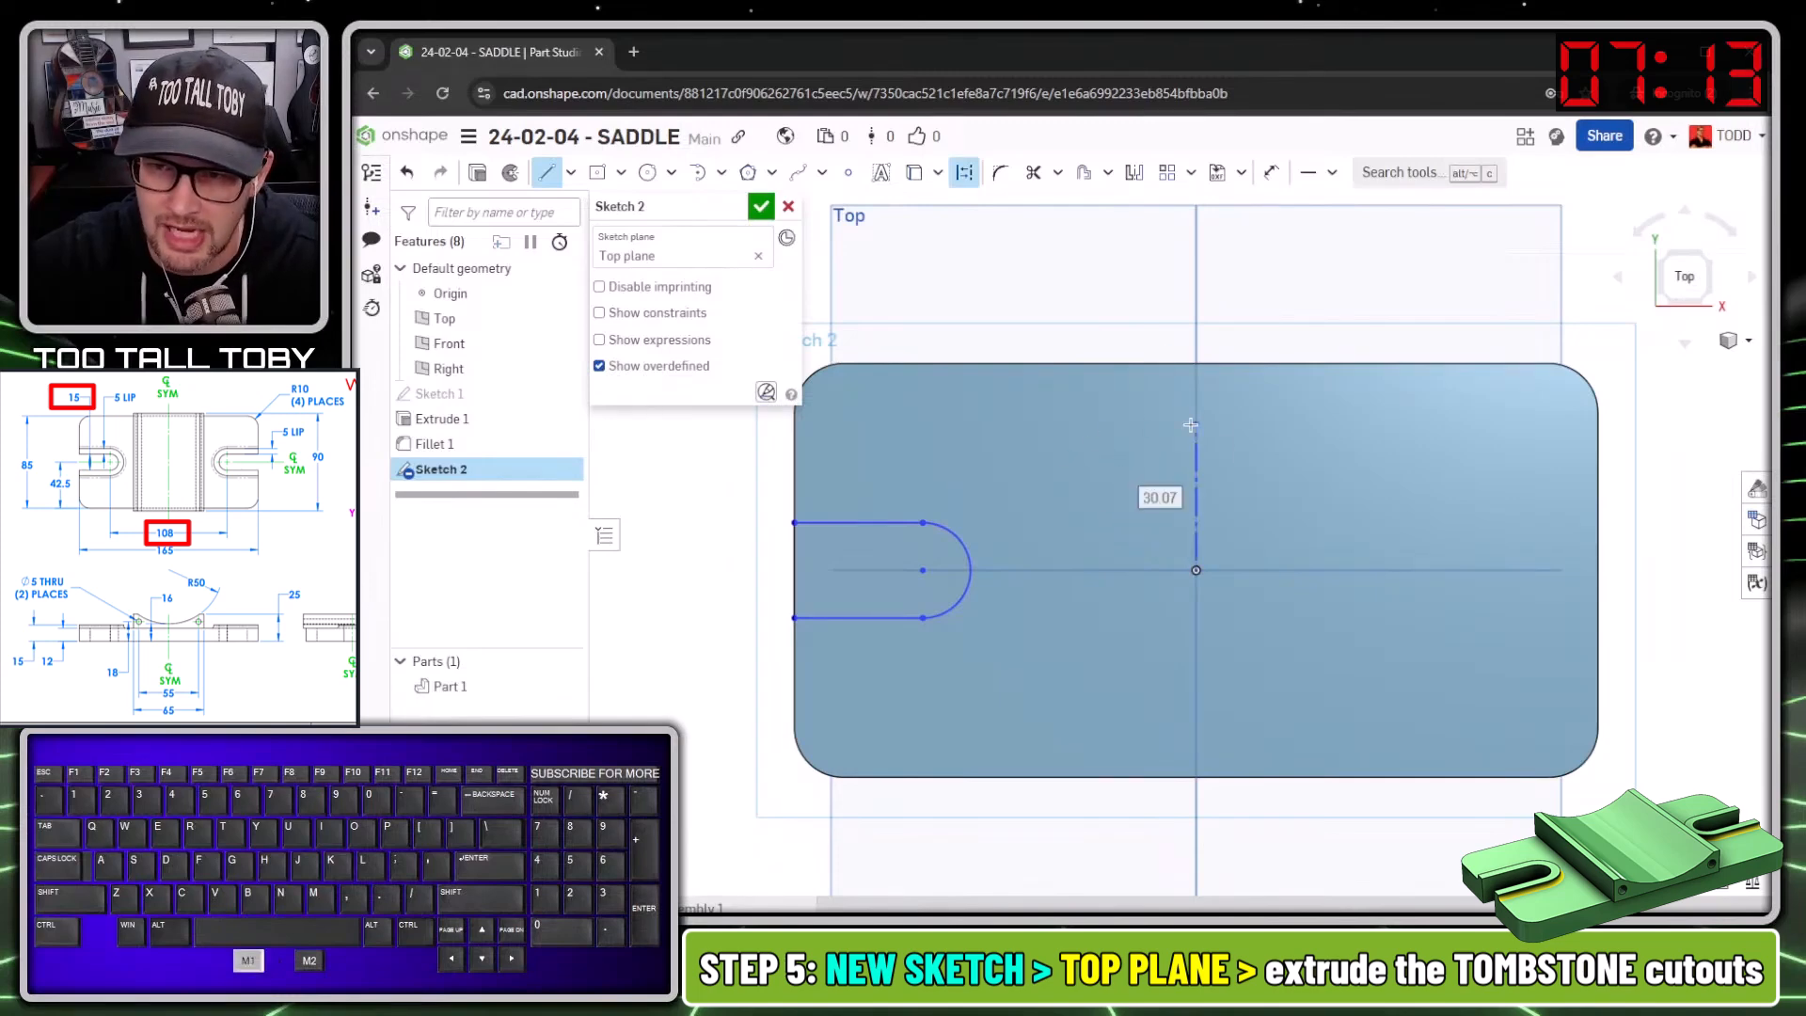
{"action": "key", "text": "Escape"}
Mirror the tombstone profile about the vertical construction line to the plate's other end.
{"action": "right_click_drag", "start_coordinate": [1031, 455], "coordinate": [1099, 392], "text": "ctrl"}
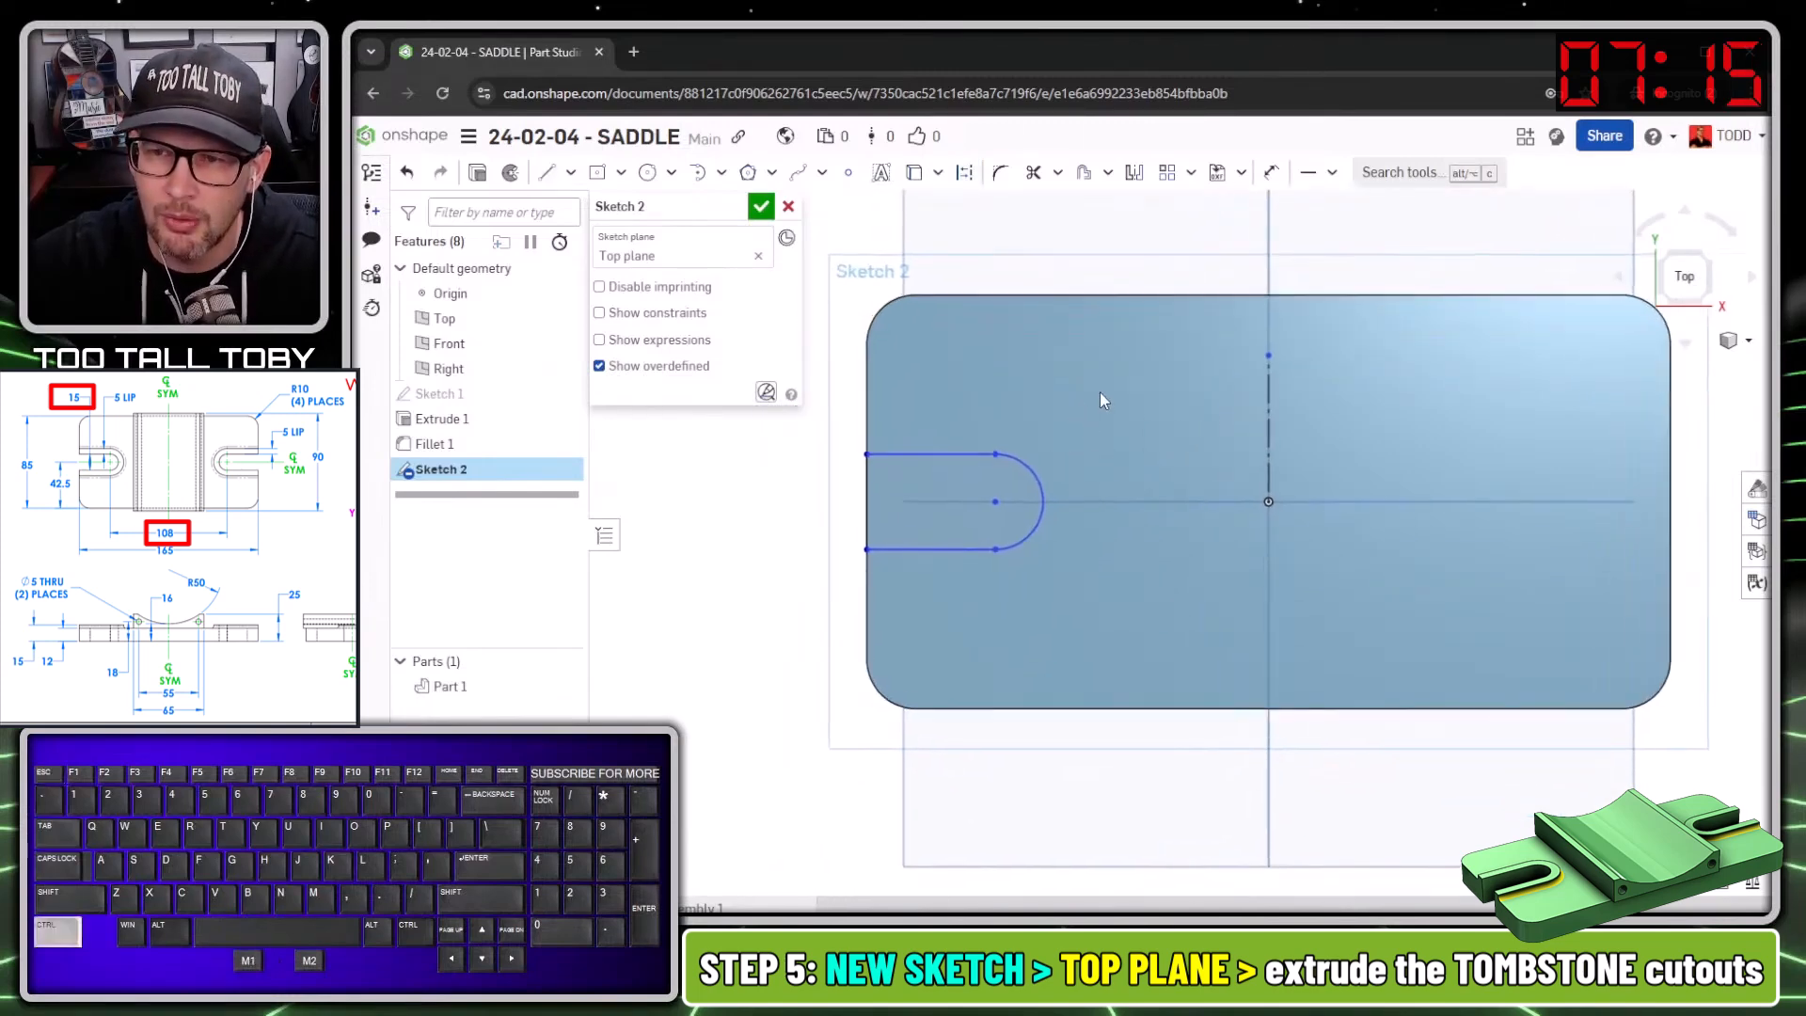
{"action": "mouse_move", "coordinate": [828, 281]}
{"action": "left_mouse_down"}
{"action": "mouse_move", "coordinate": [1330, 687]}
{"action": "mouse_move", "coordinate": [1332, 659]}
{"action": "left_mouse_up"}
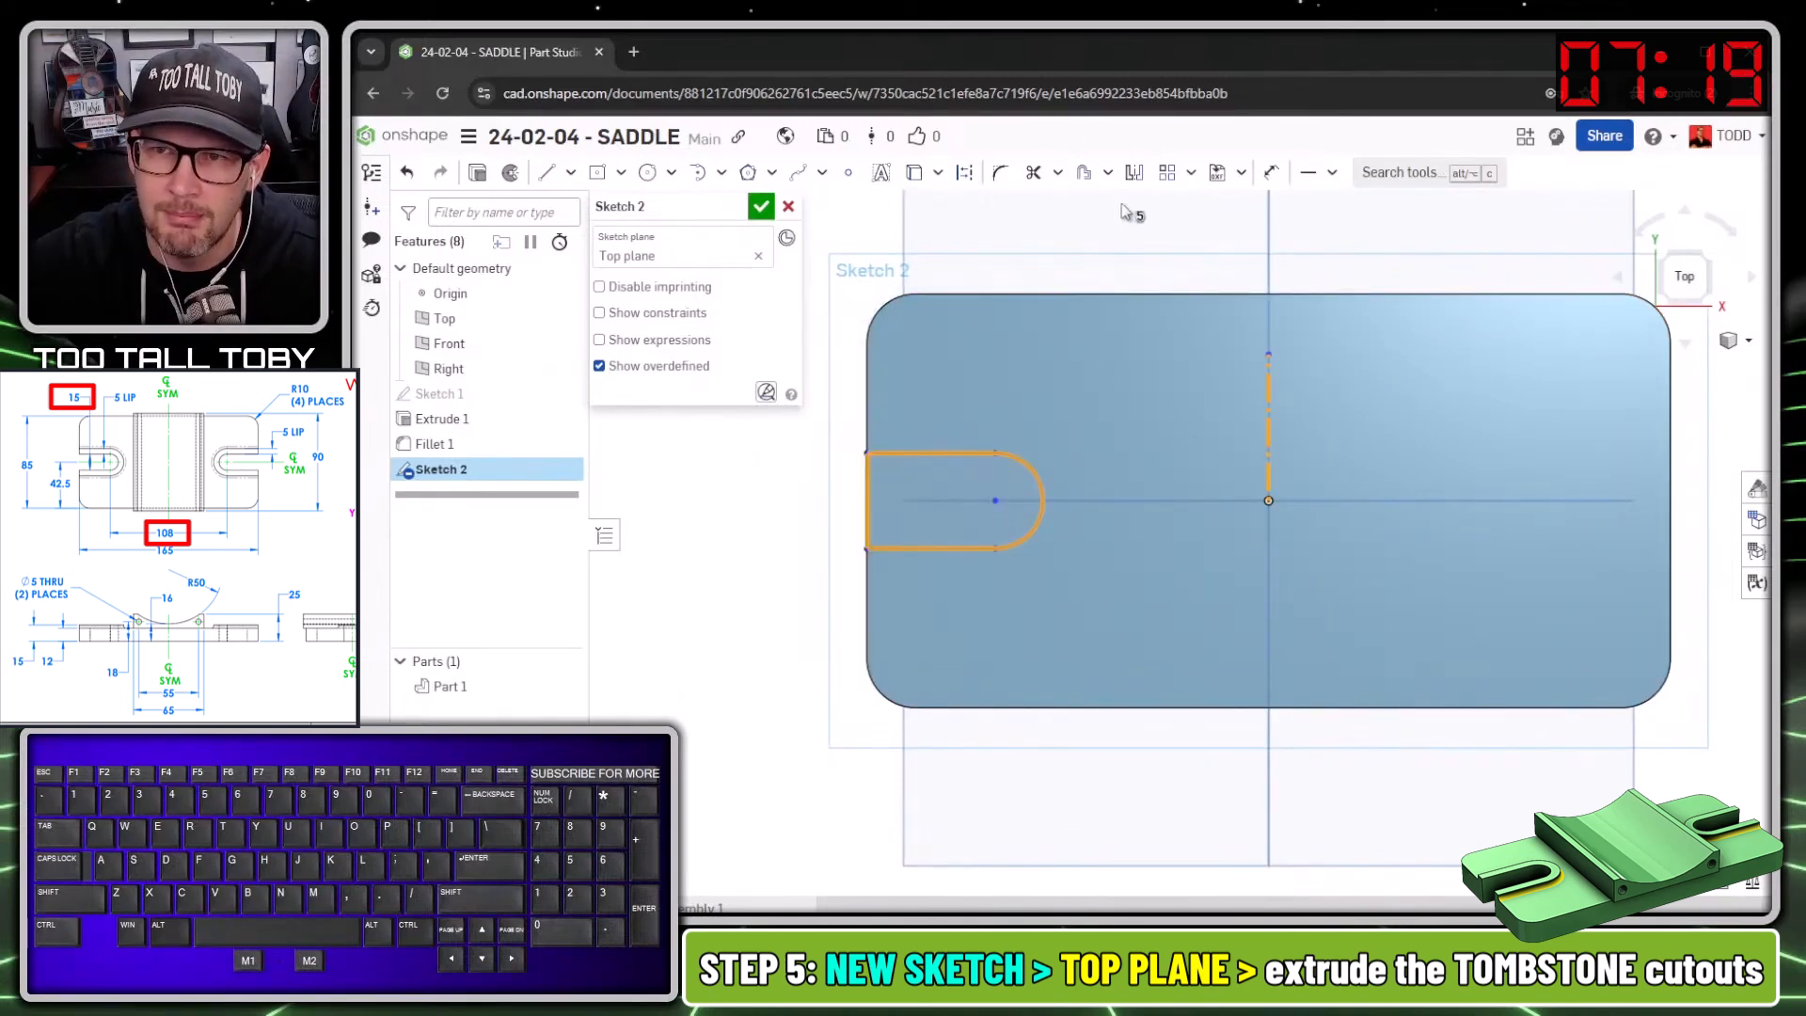
{"action": "left_click", "coordinate": [1133, 175]}
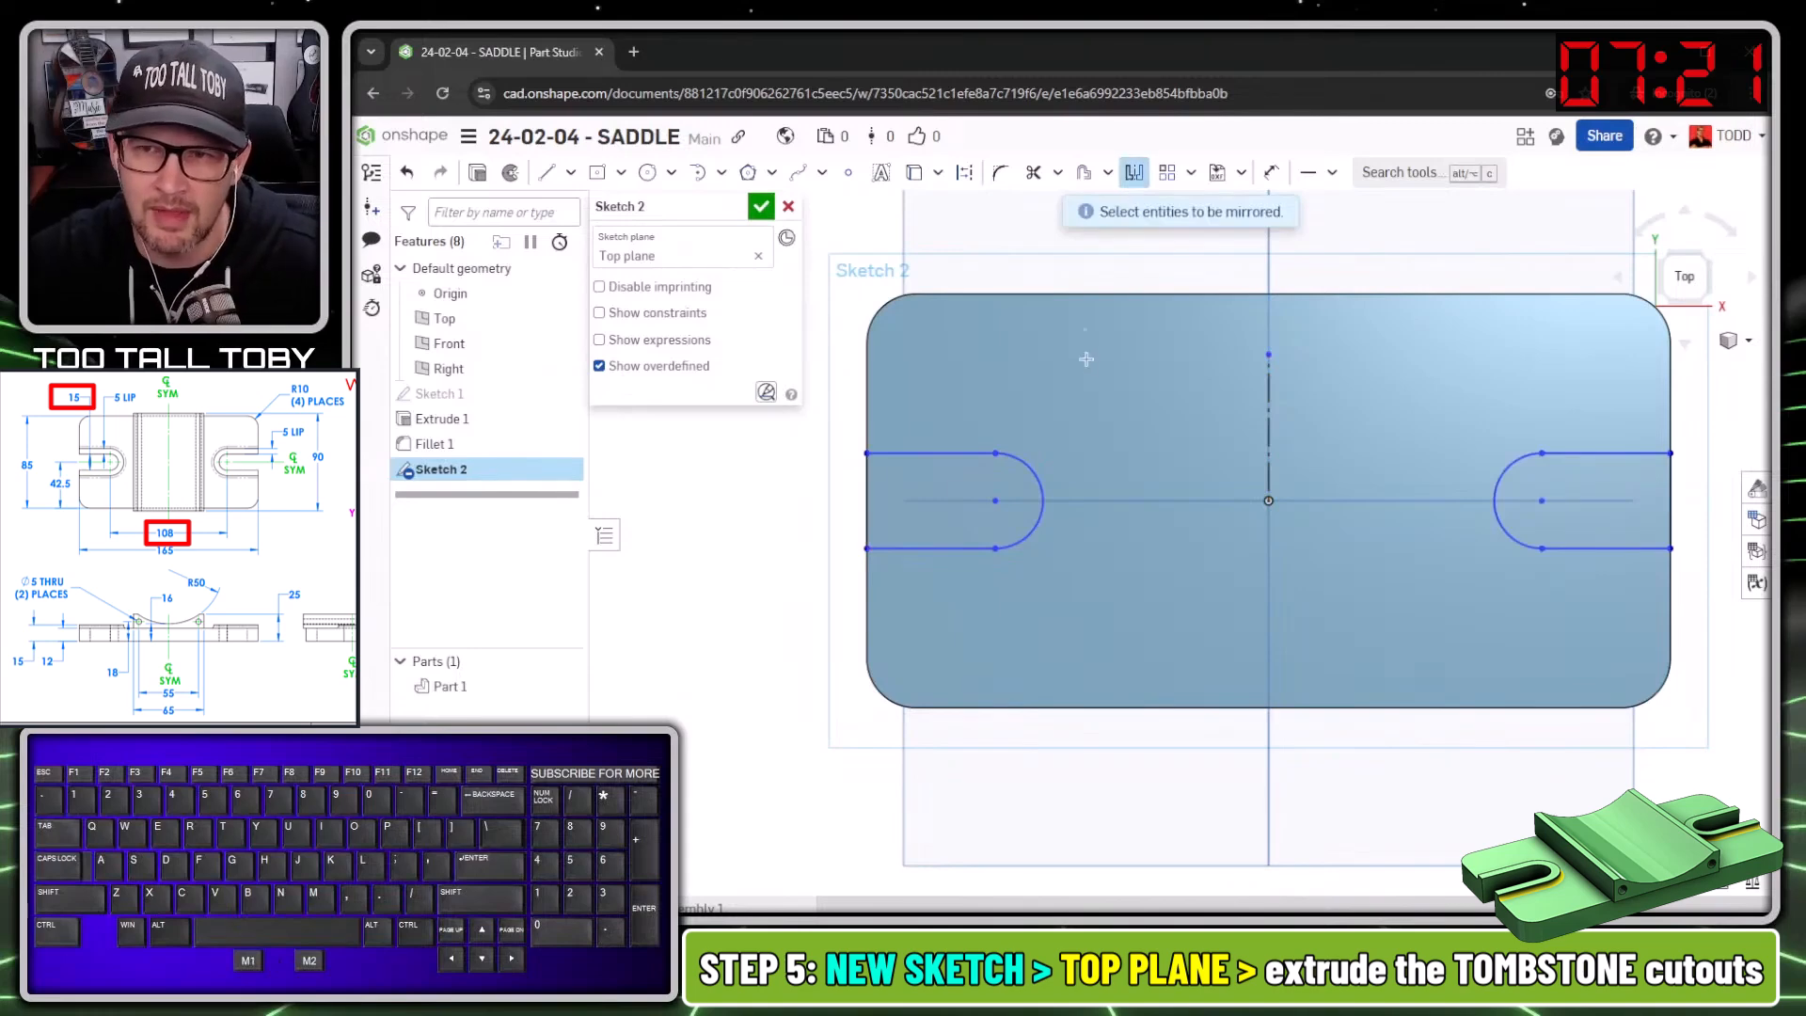
Dimension the left tombstone's arc with a radius of 15/2 mm.
{"action": "key", "text": "s"}
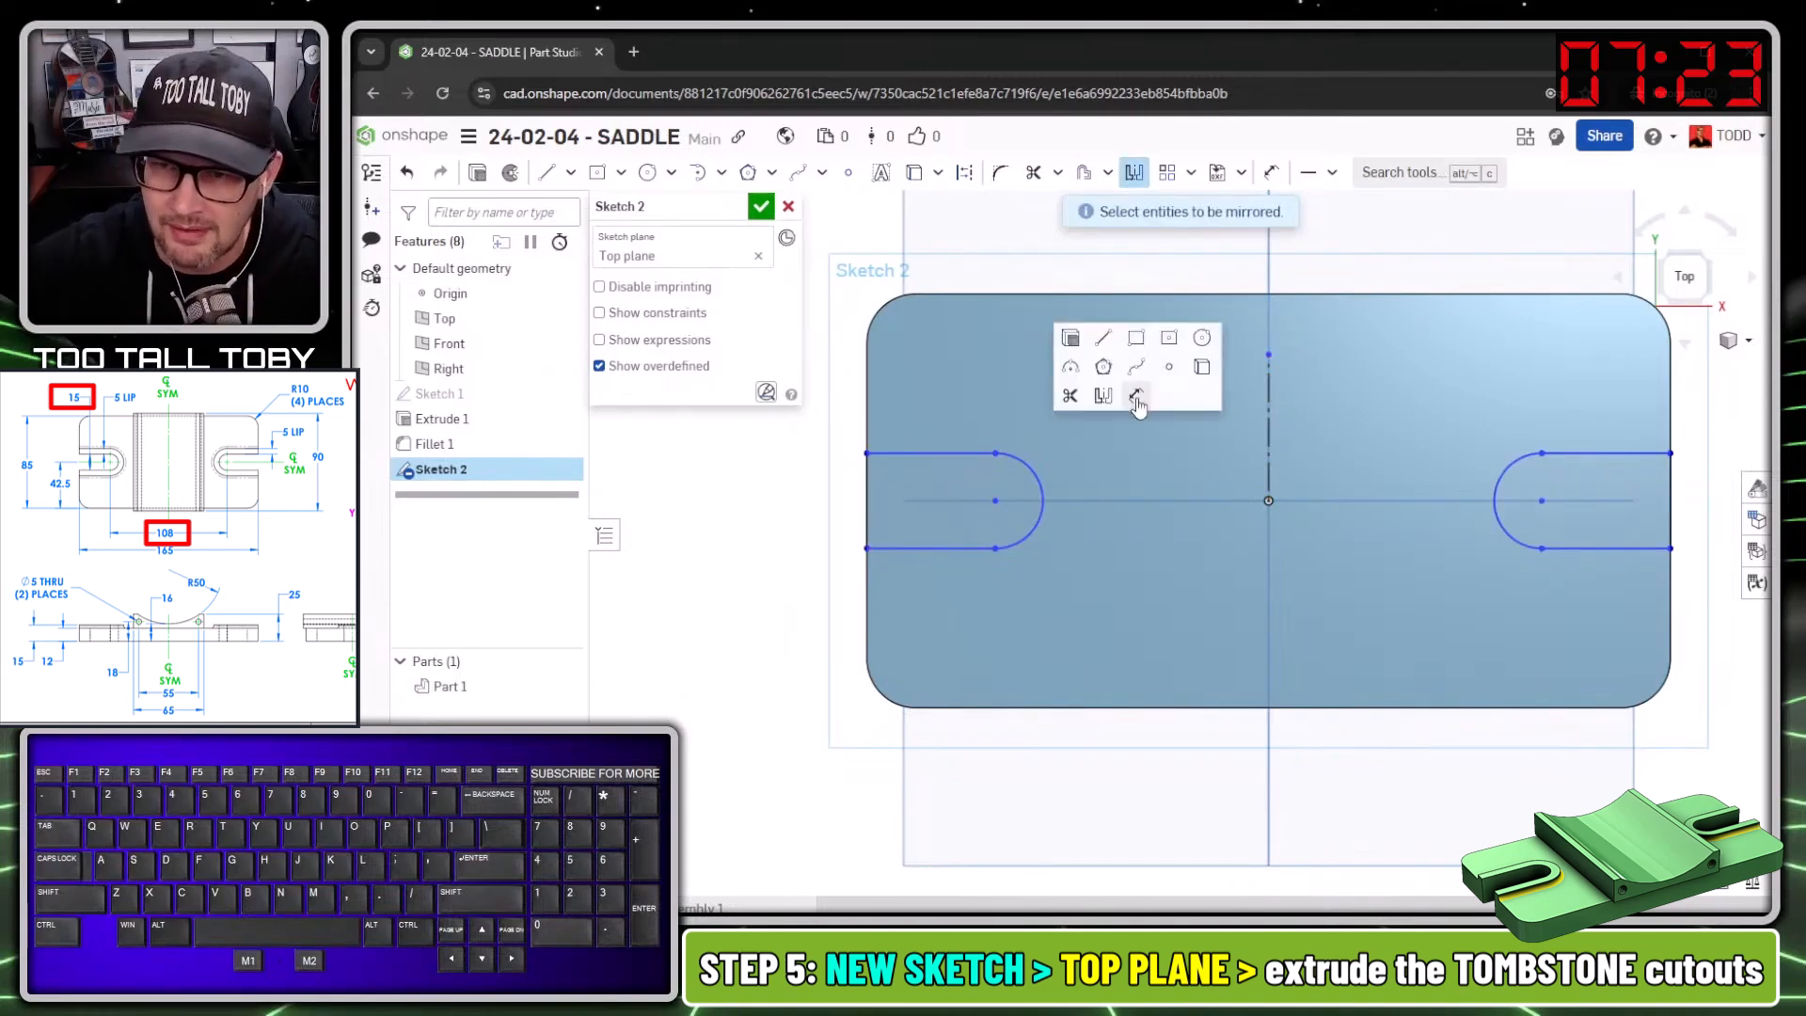
{"action": "left_click", "coordinate": [1136, 400]}
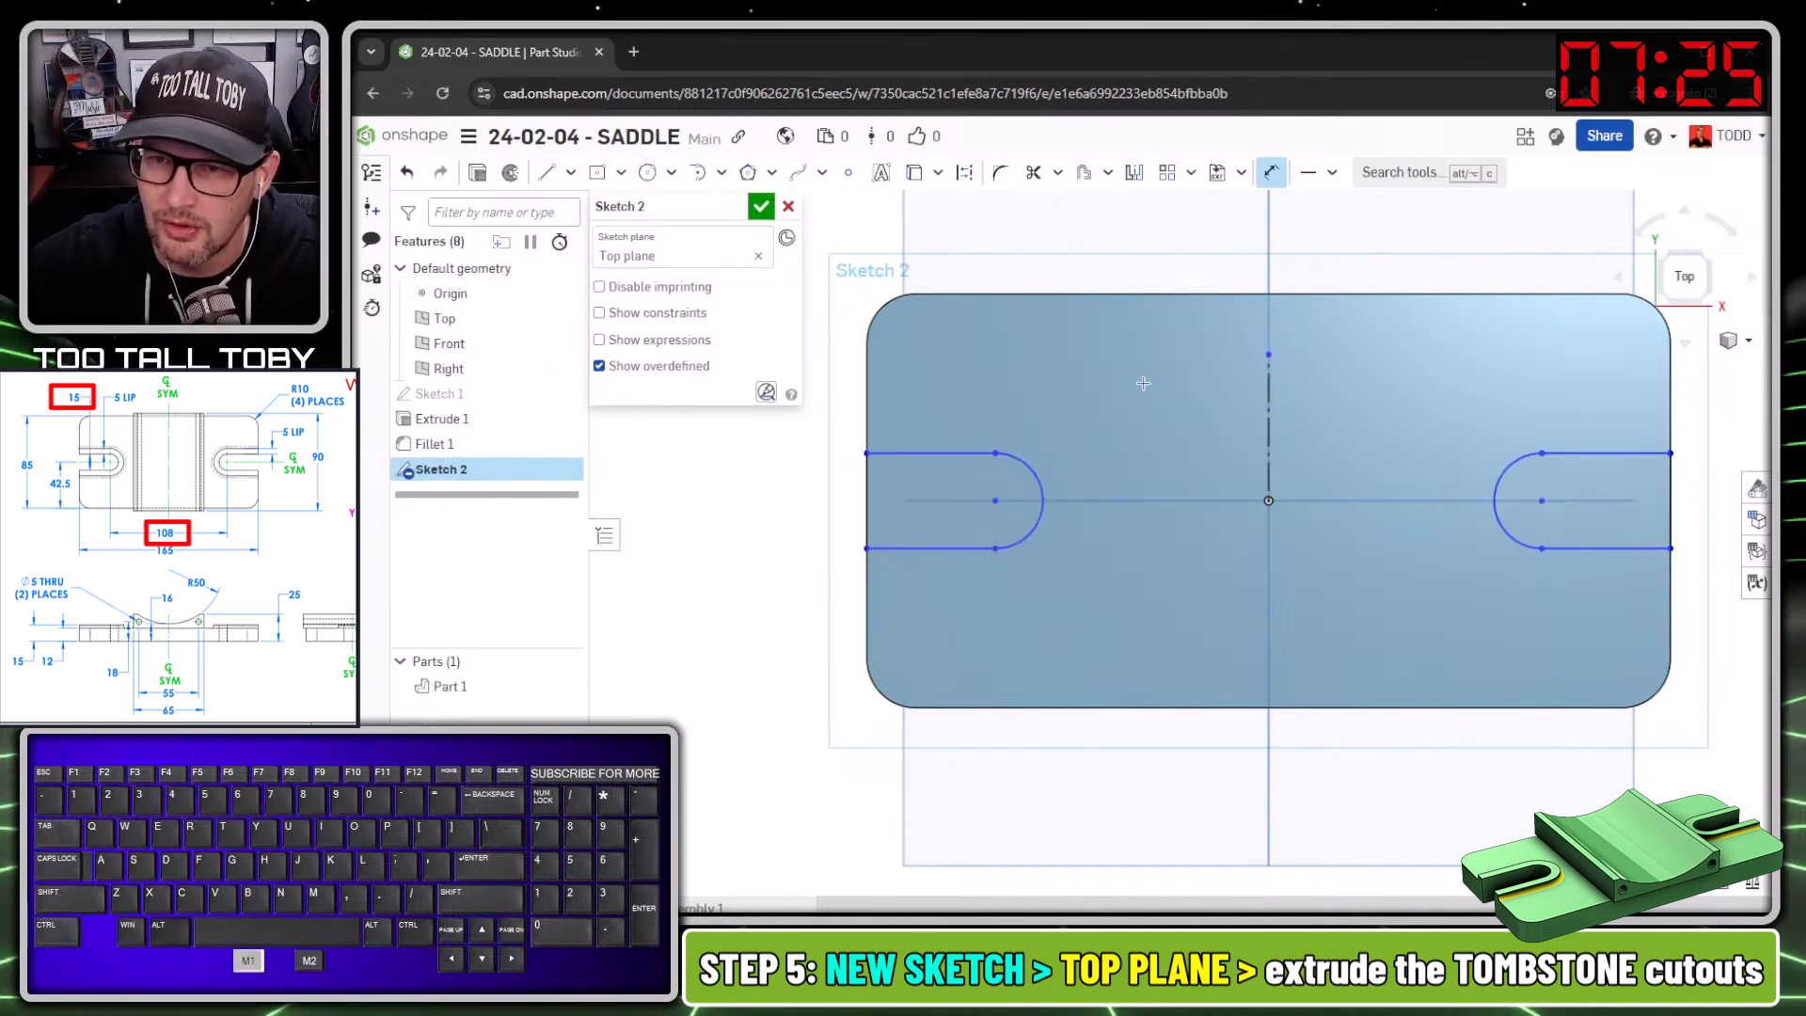
{"action": "left_click", "coordinate": [1035, 456]}
{"action": "left_click", "coordinate": [1121, 376]}
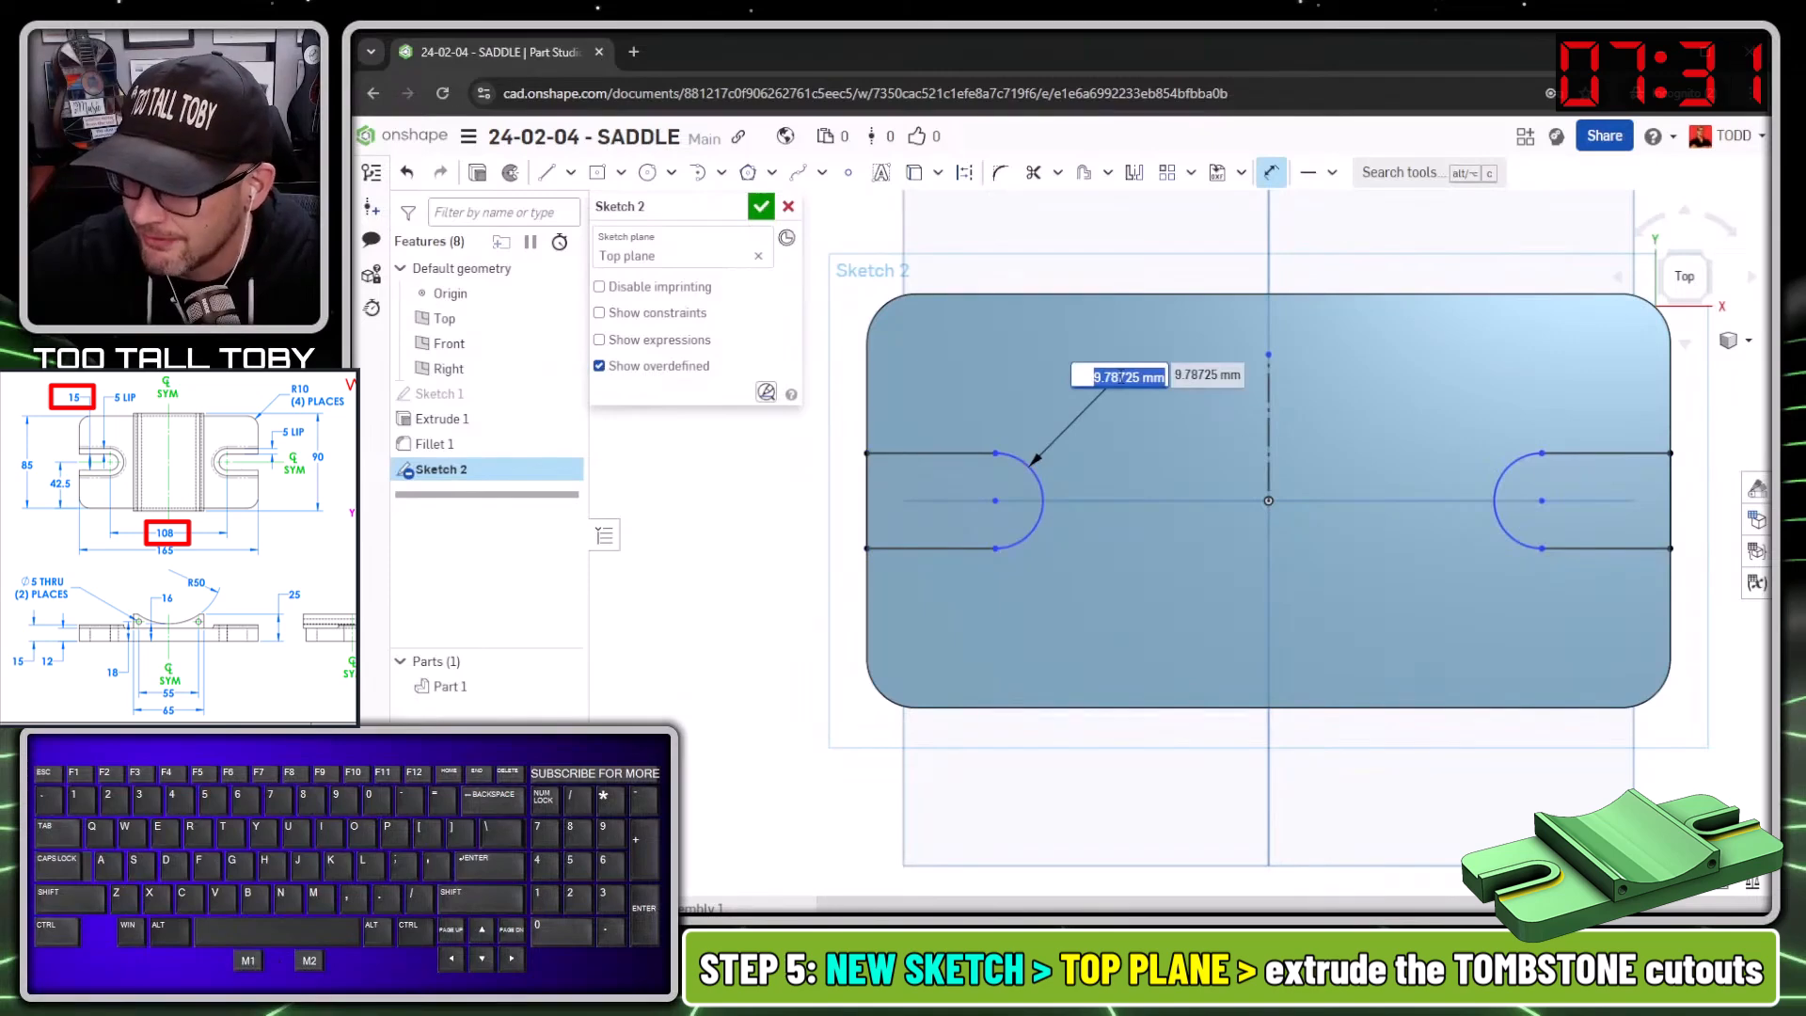
{"action": "type", "text": "15/2"}
{"action": "key", "text": "Return"}
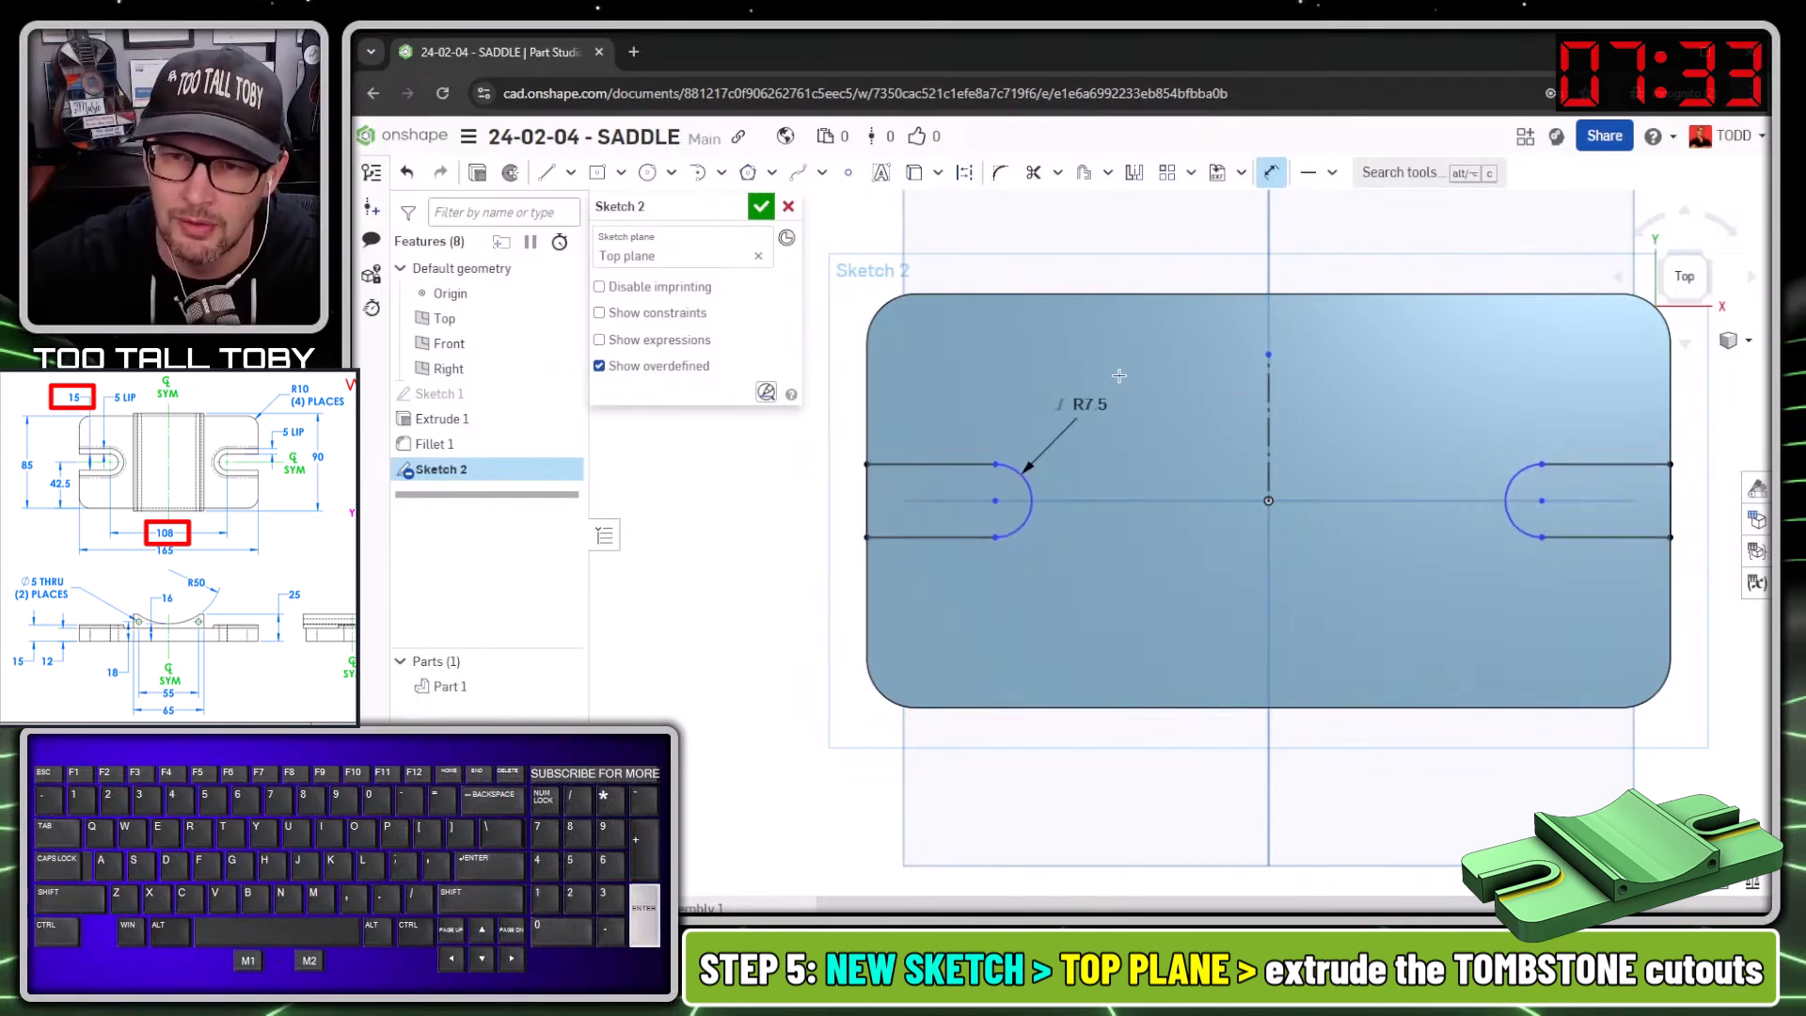
Dimension the distance between the two tombstone arc centres as 108 mm.
{"action": "left_click", "coordinate": [995, 499]}
{"action": "left_click", "coordinate": [1542, 498]}
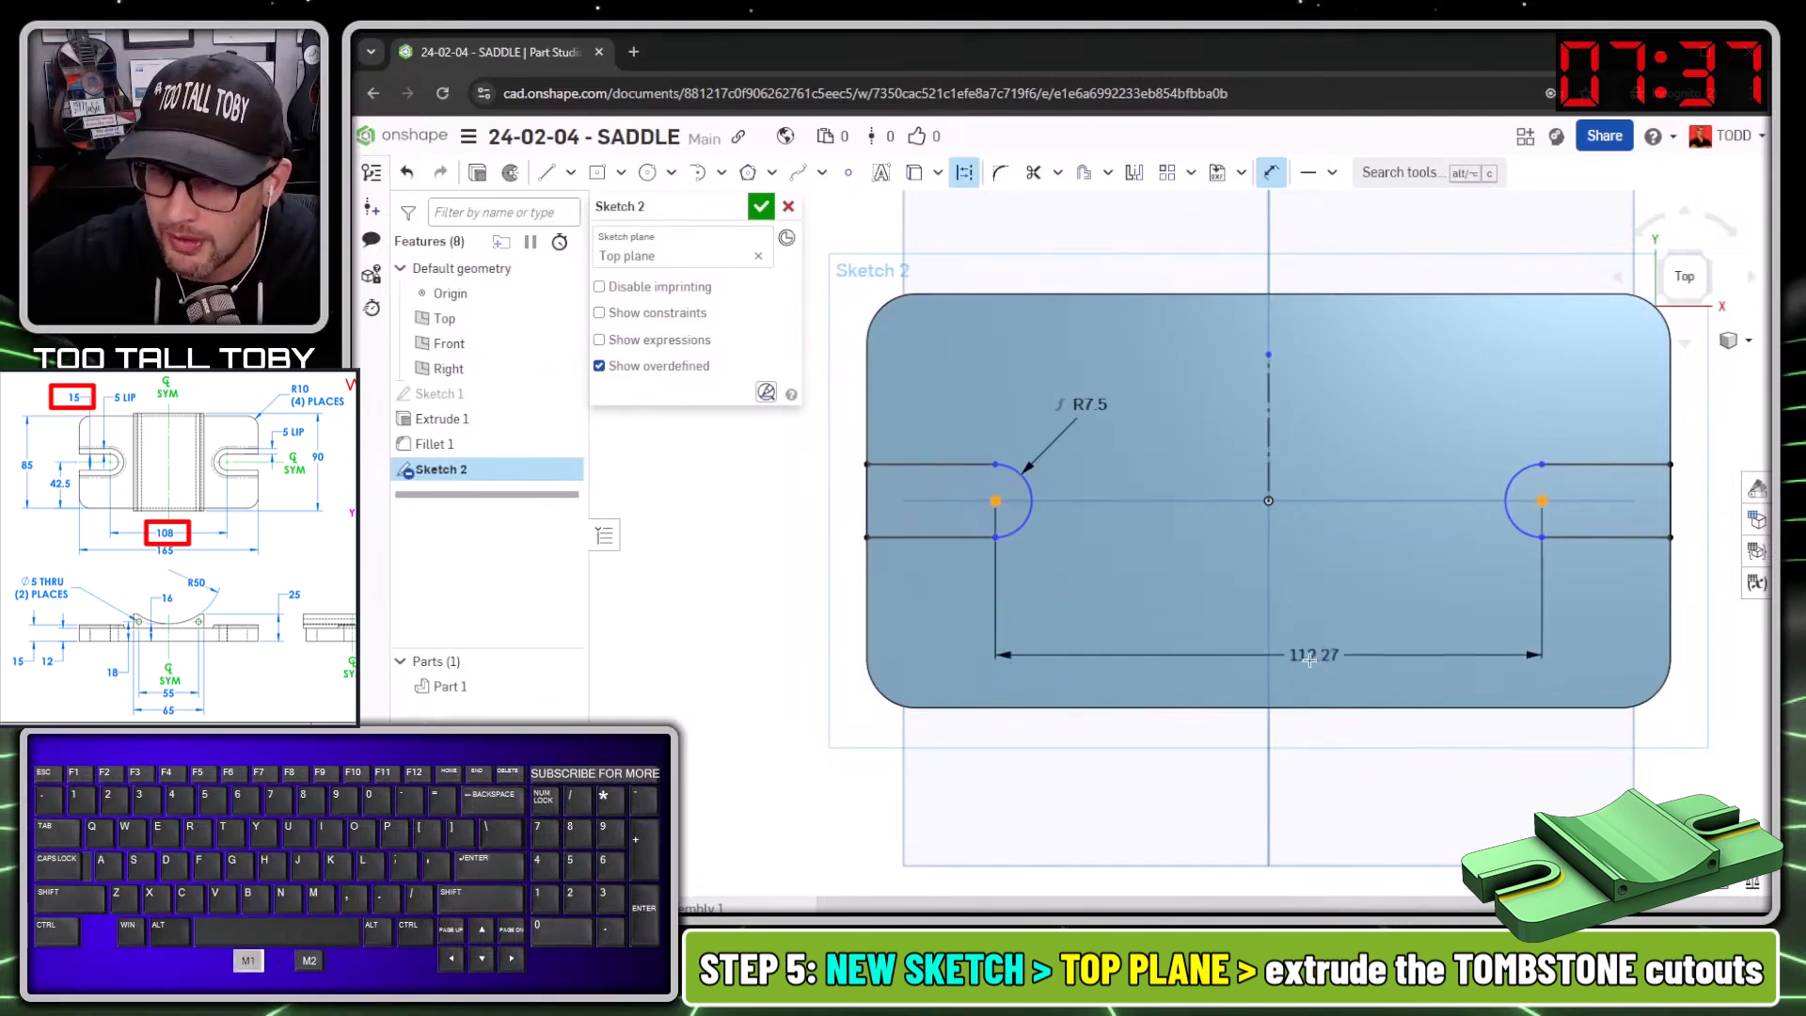
{"action": "left_click", "coordinate": [1214, 748]}
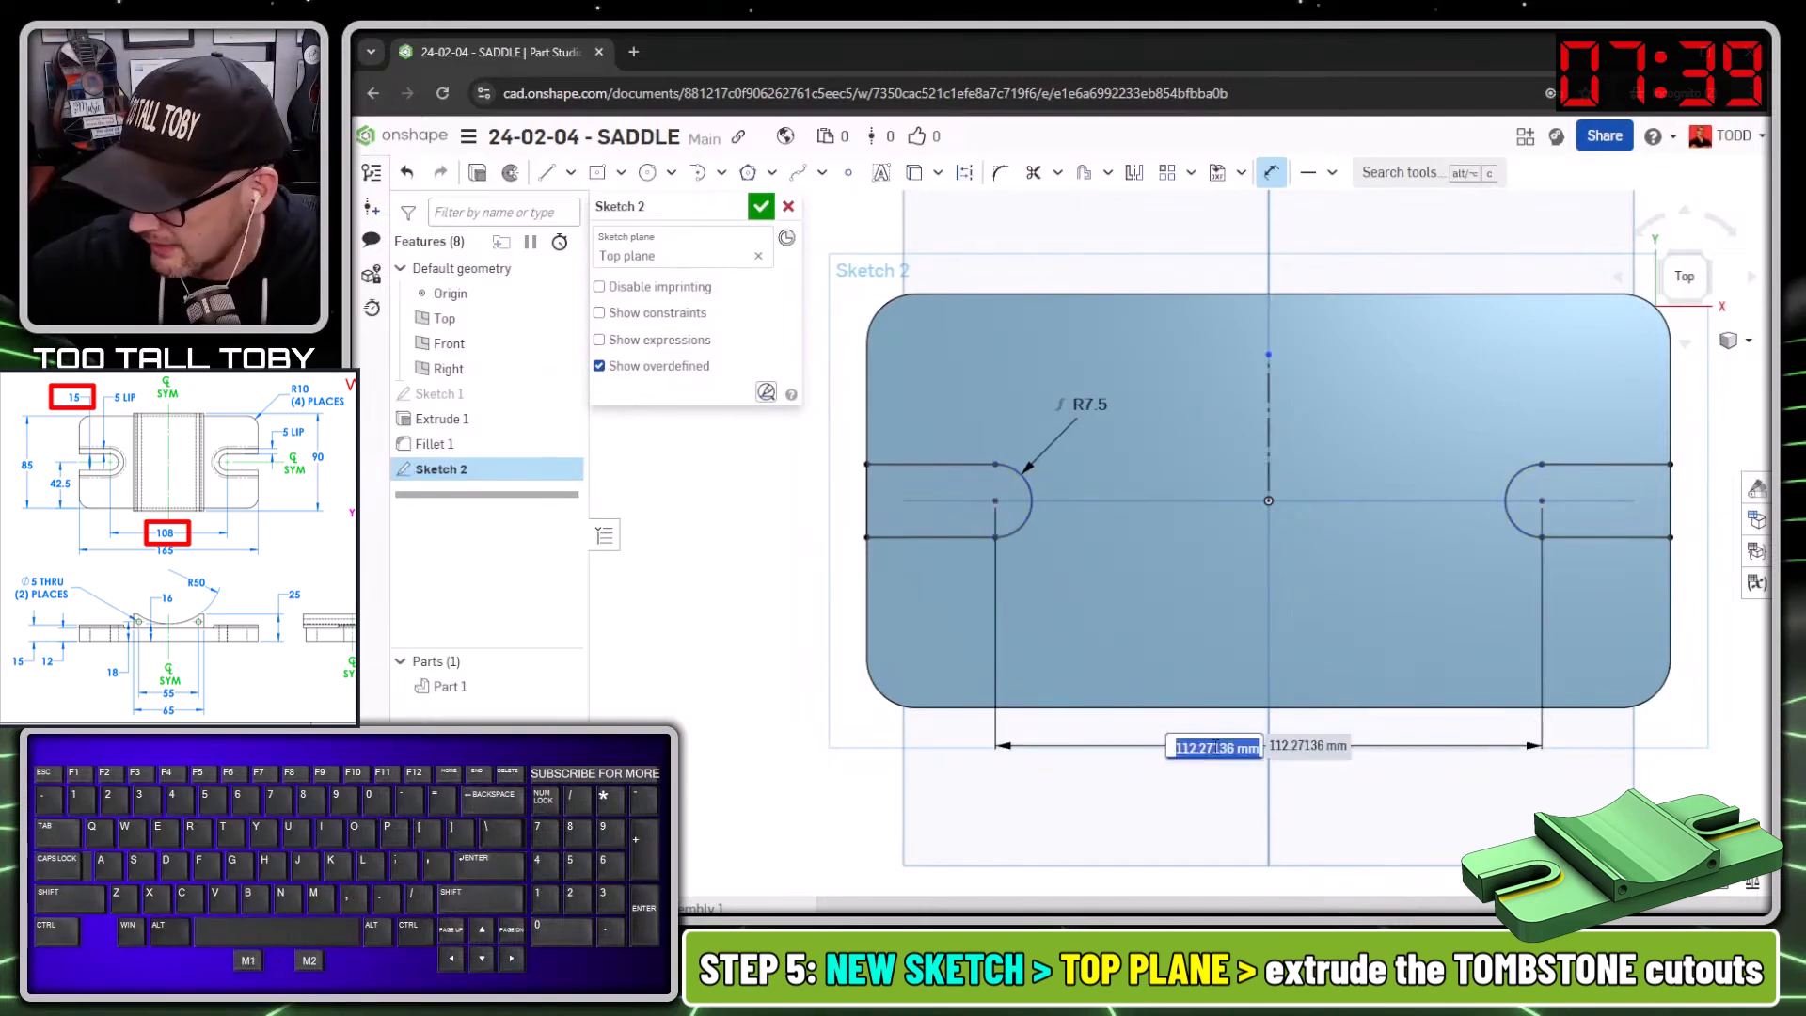
{"action": "type", "text": "108"}
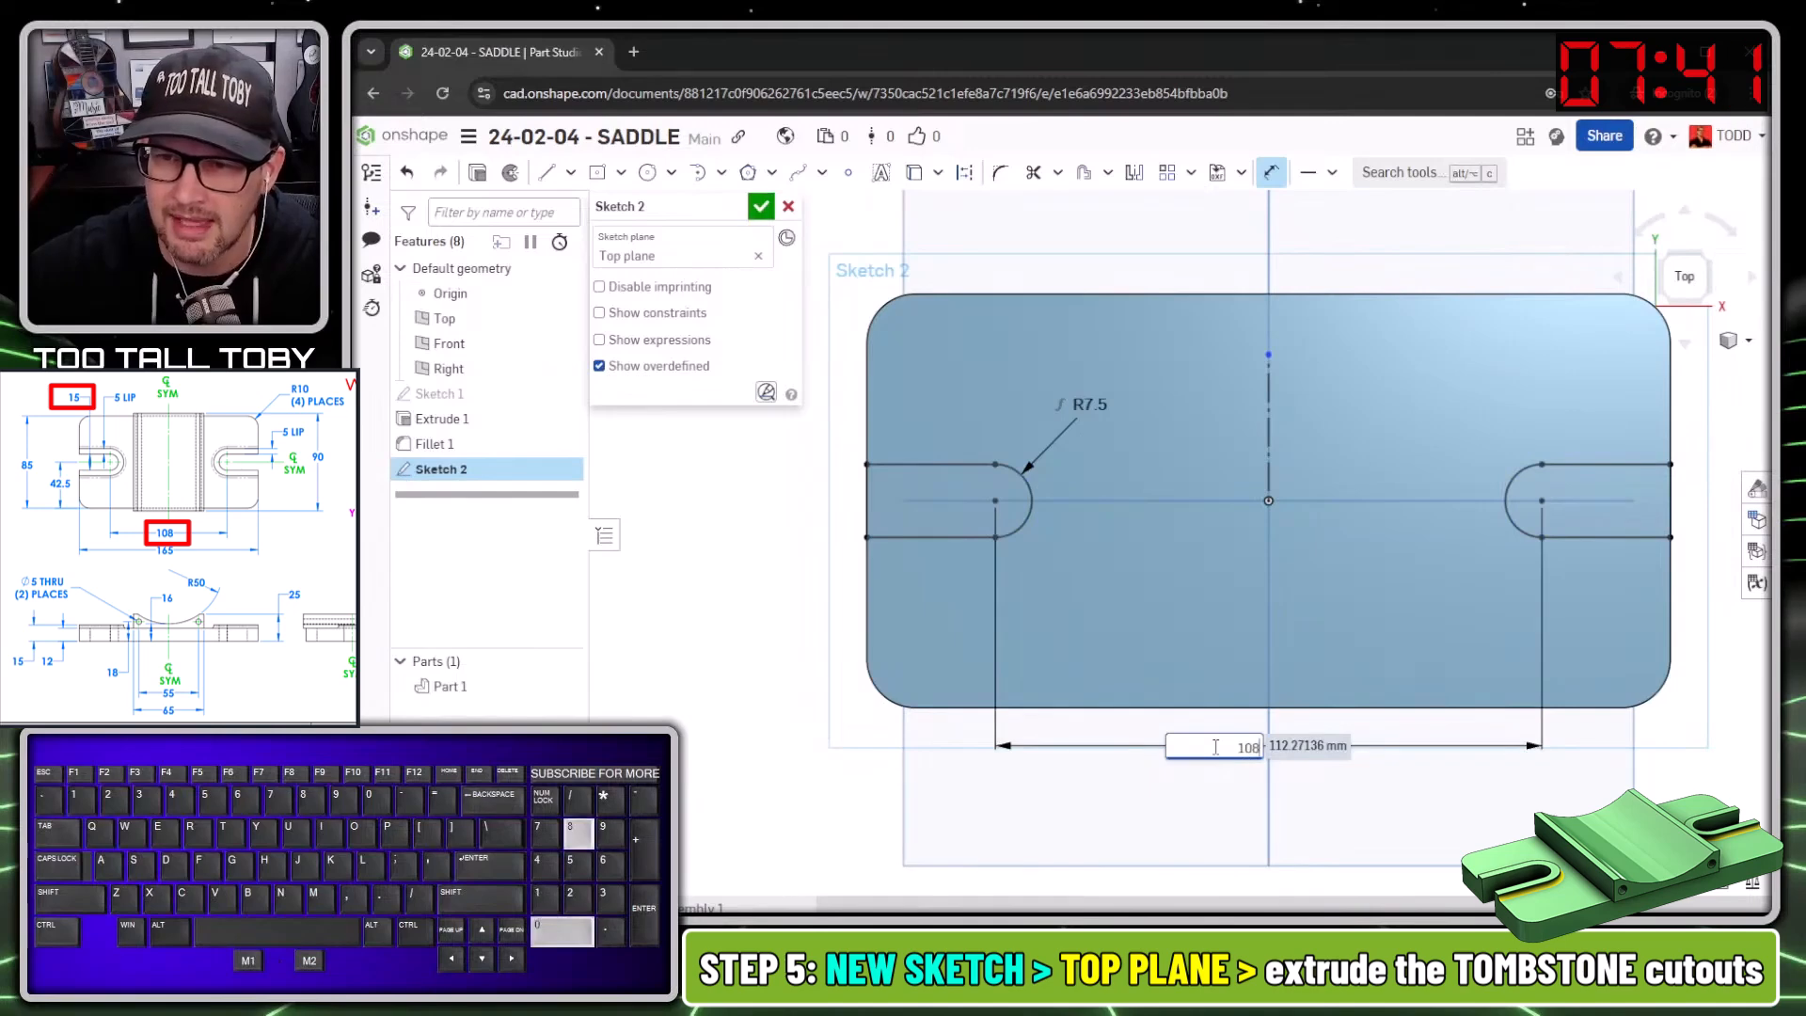
{"action": "key", "text": "Return"}
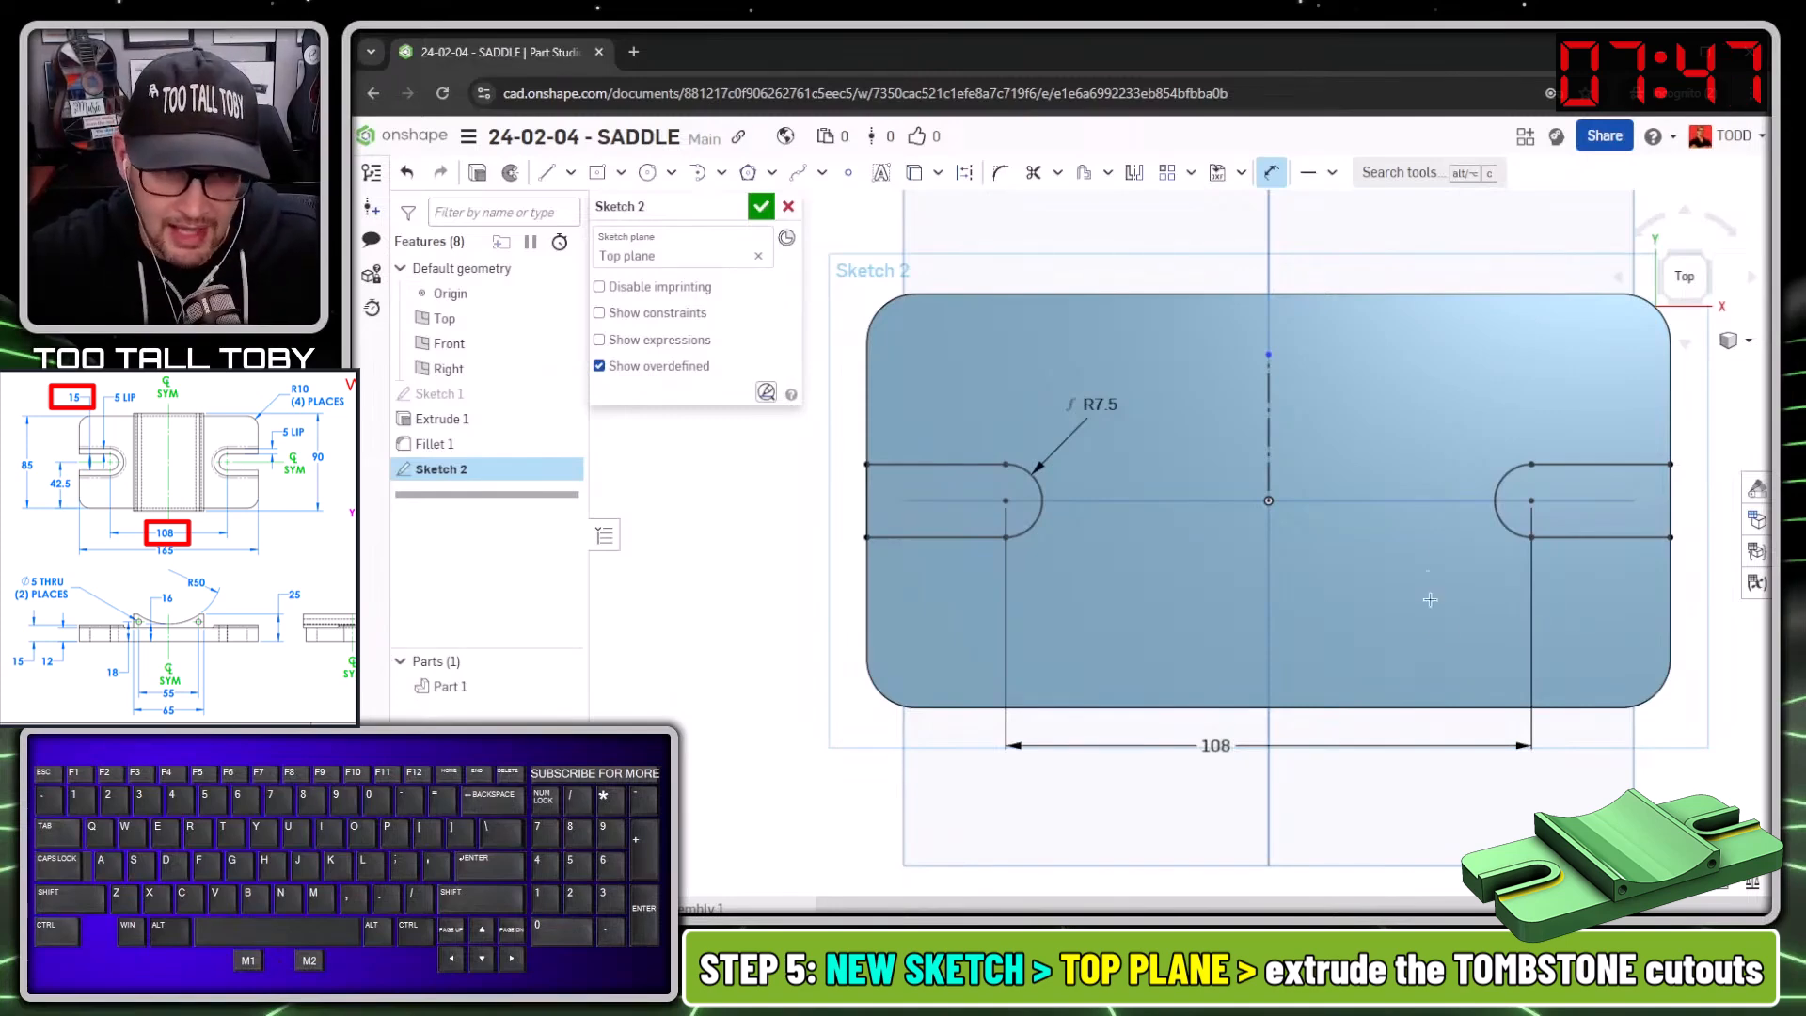
Extrude both tombstone profiles as a Remove cut, flipped upward into the plate, with a Through all end type.
{"action": "key", "text": "shift+7"}
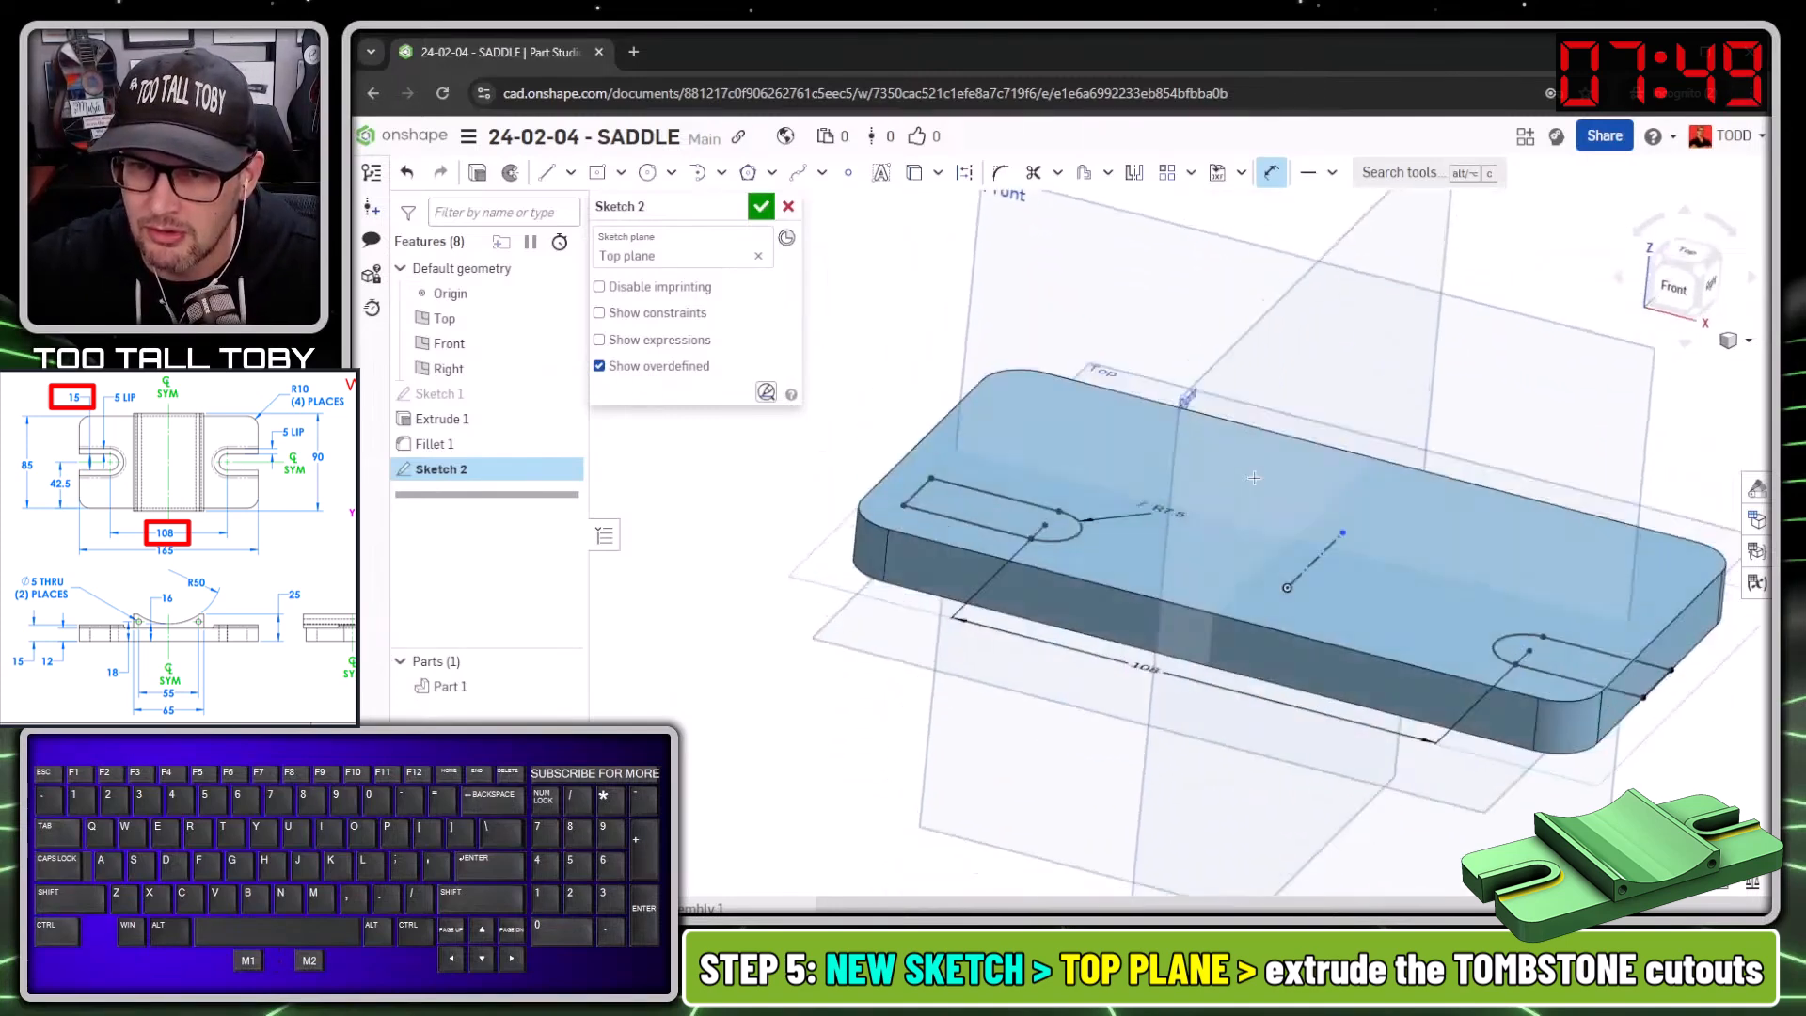
{"action": "key", "text": "s"}
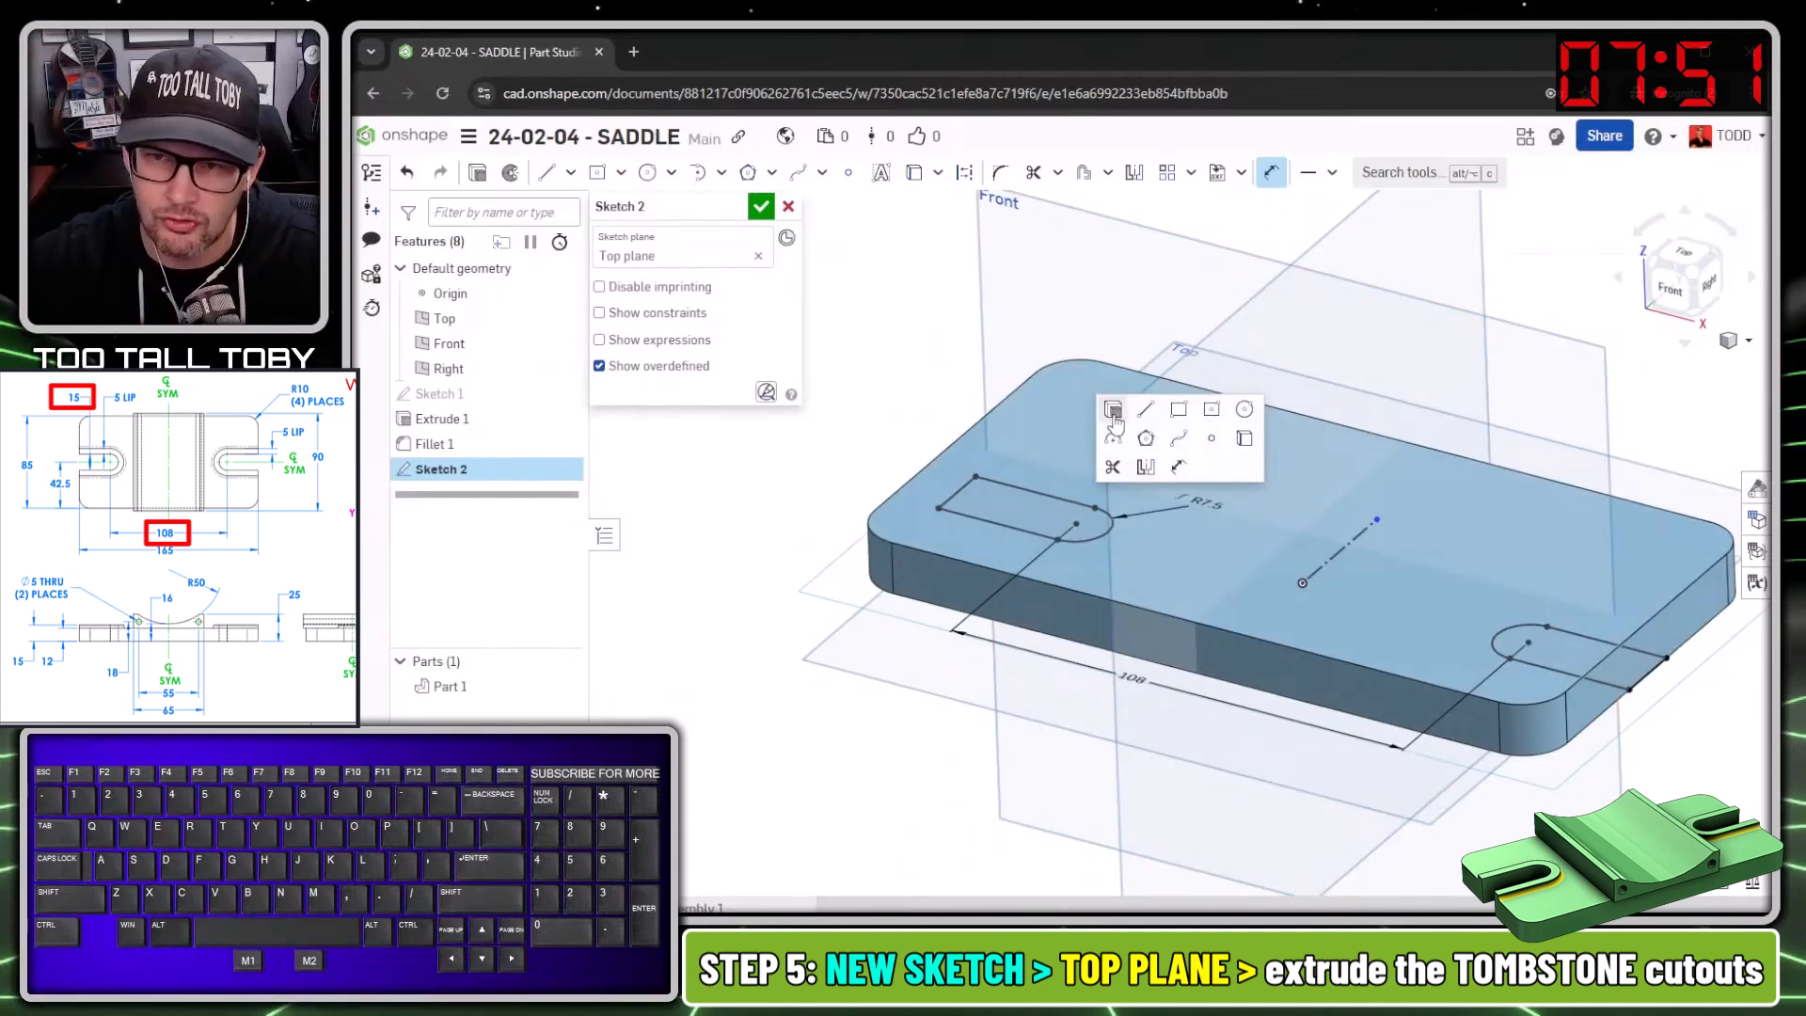
{"action": "left_click", "coordinate": [1113, 414]}
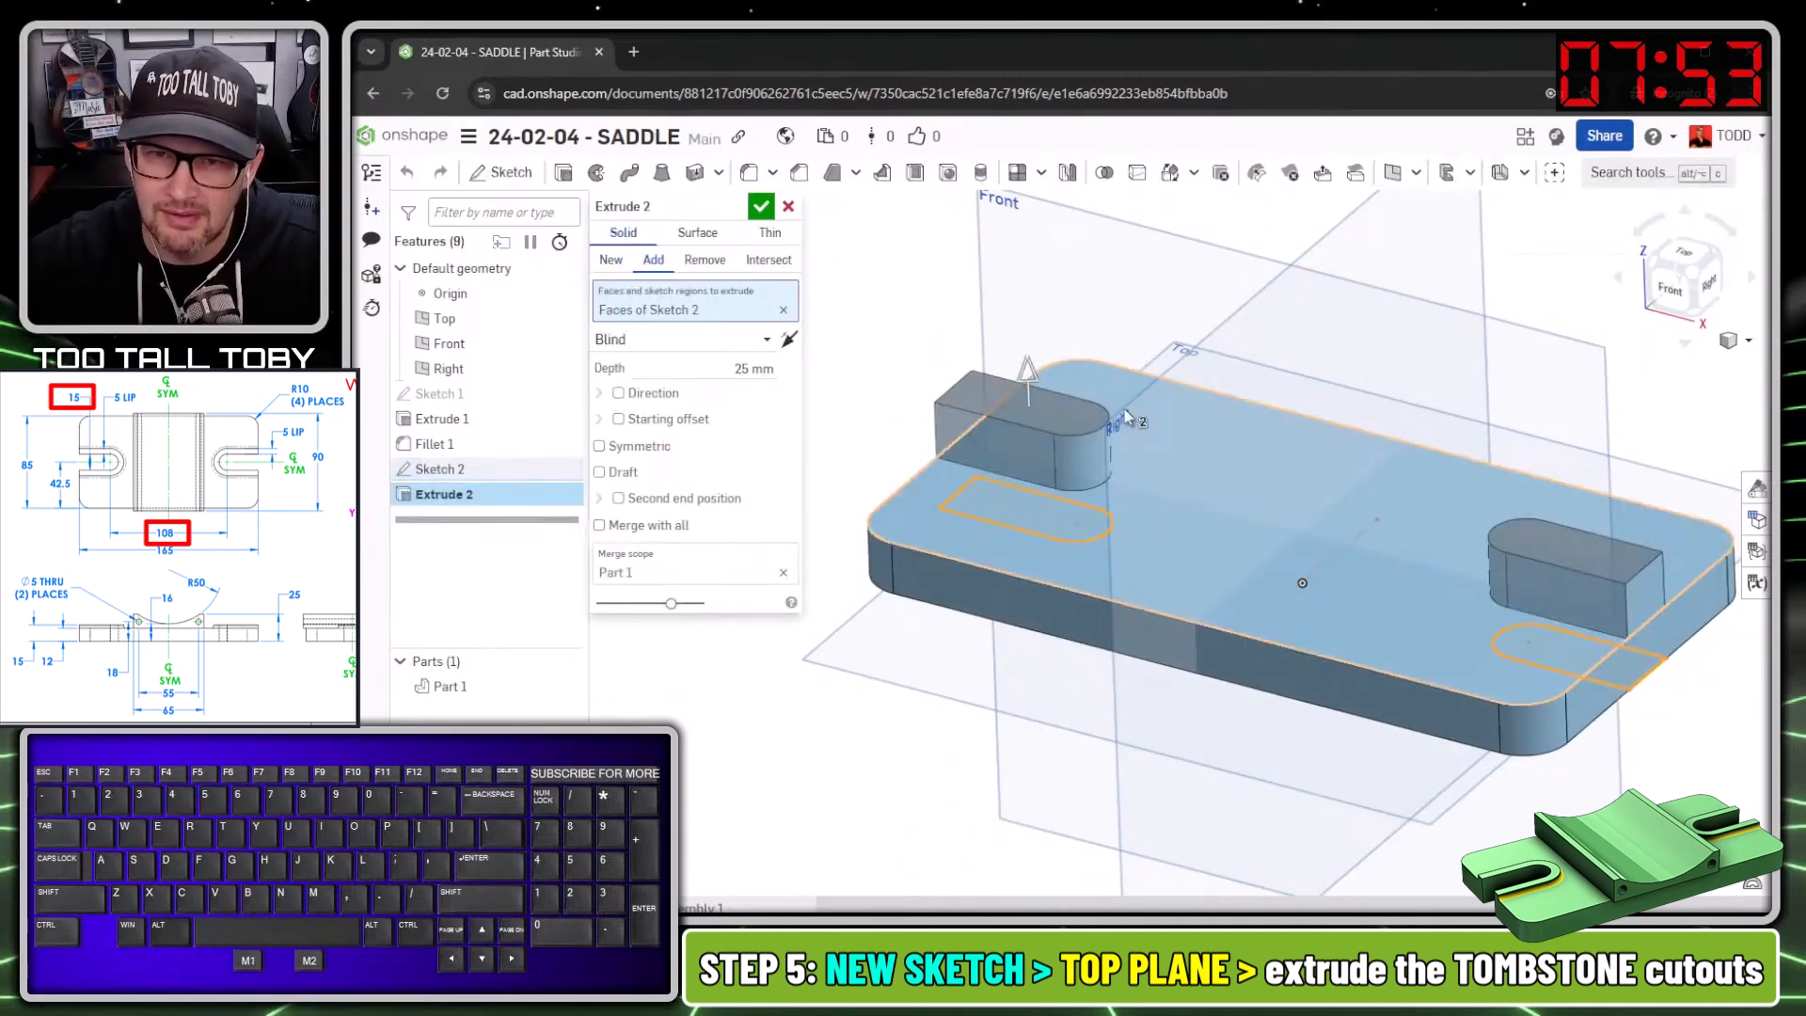
{"action": "left_click", "coordinate": [706, 261]}
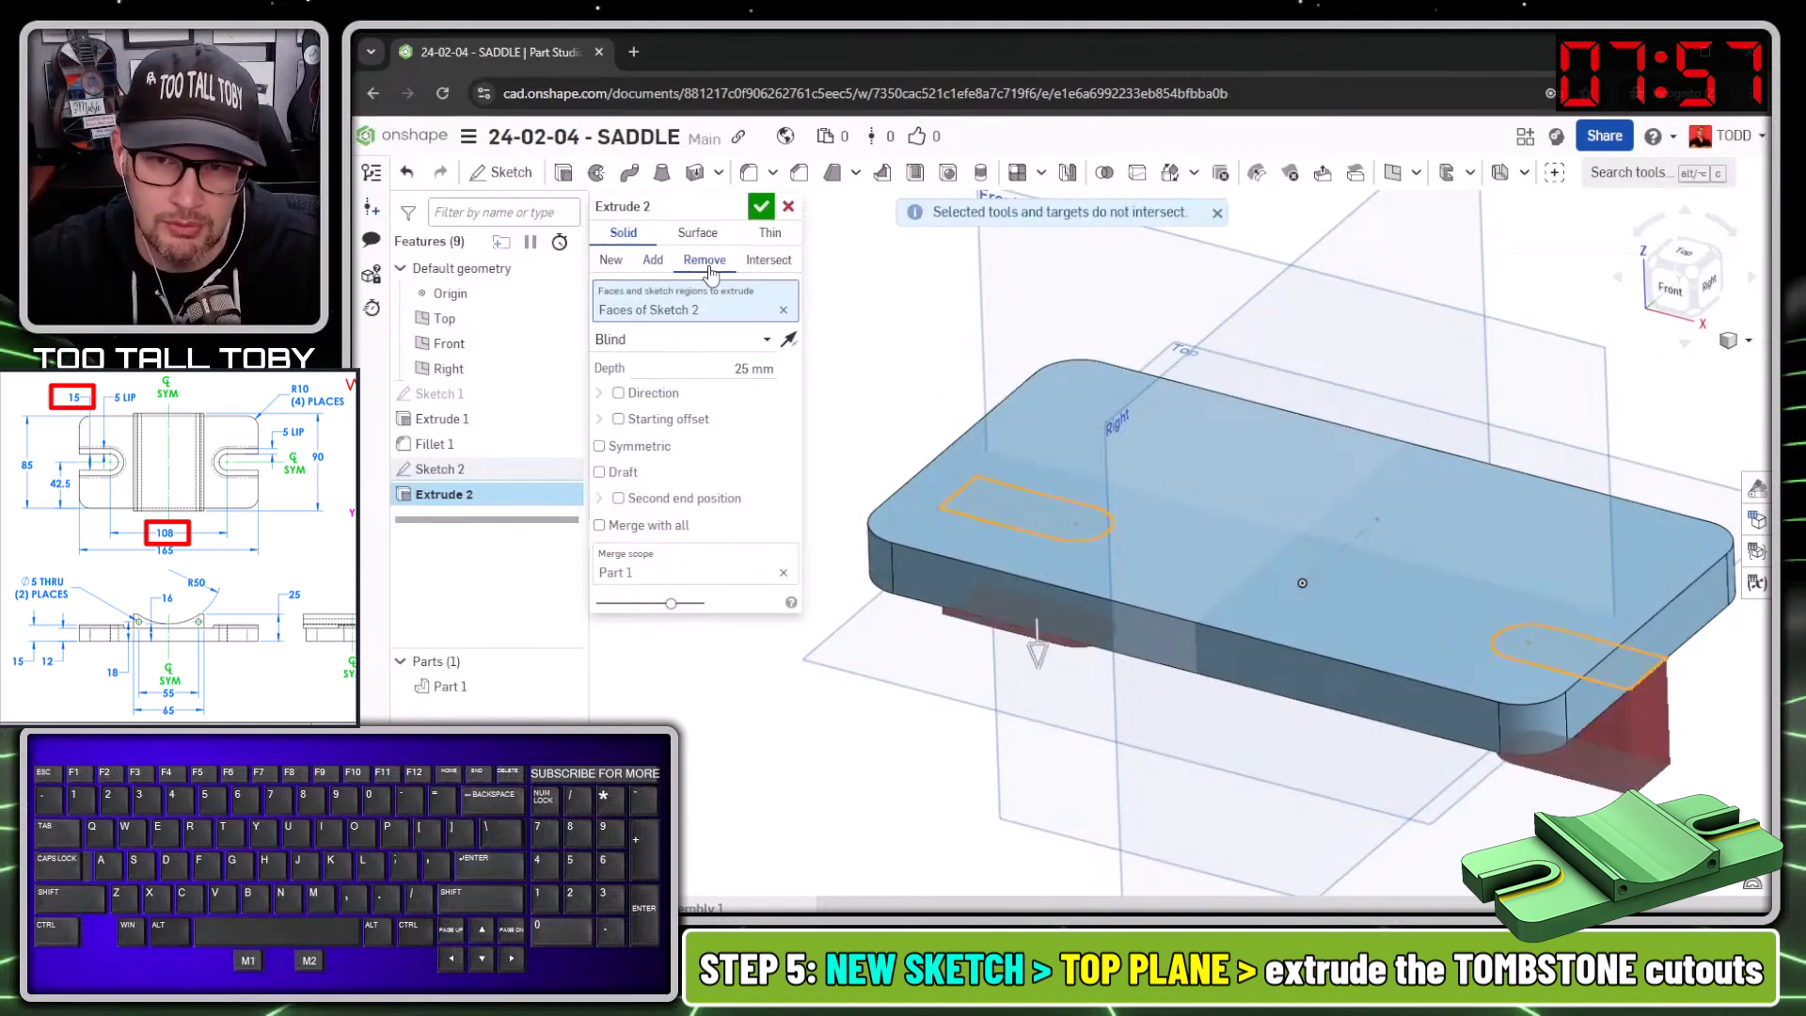
{"action": "left_click", "coordinate": [788, 340]}
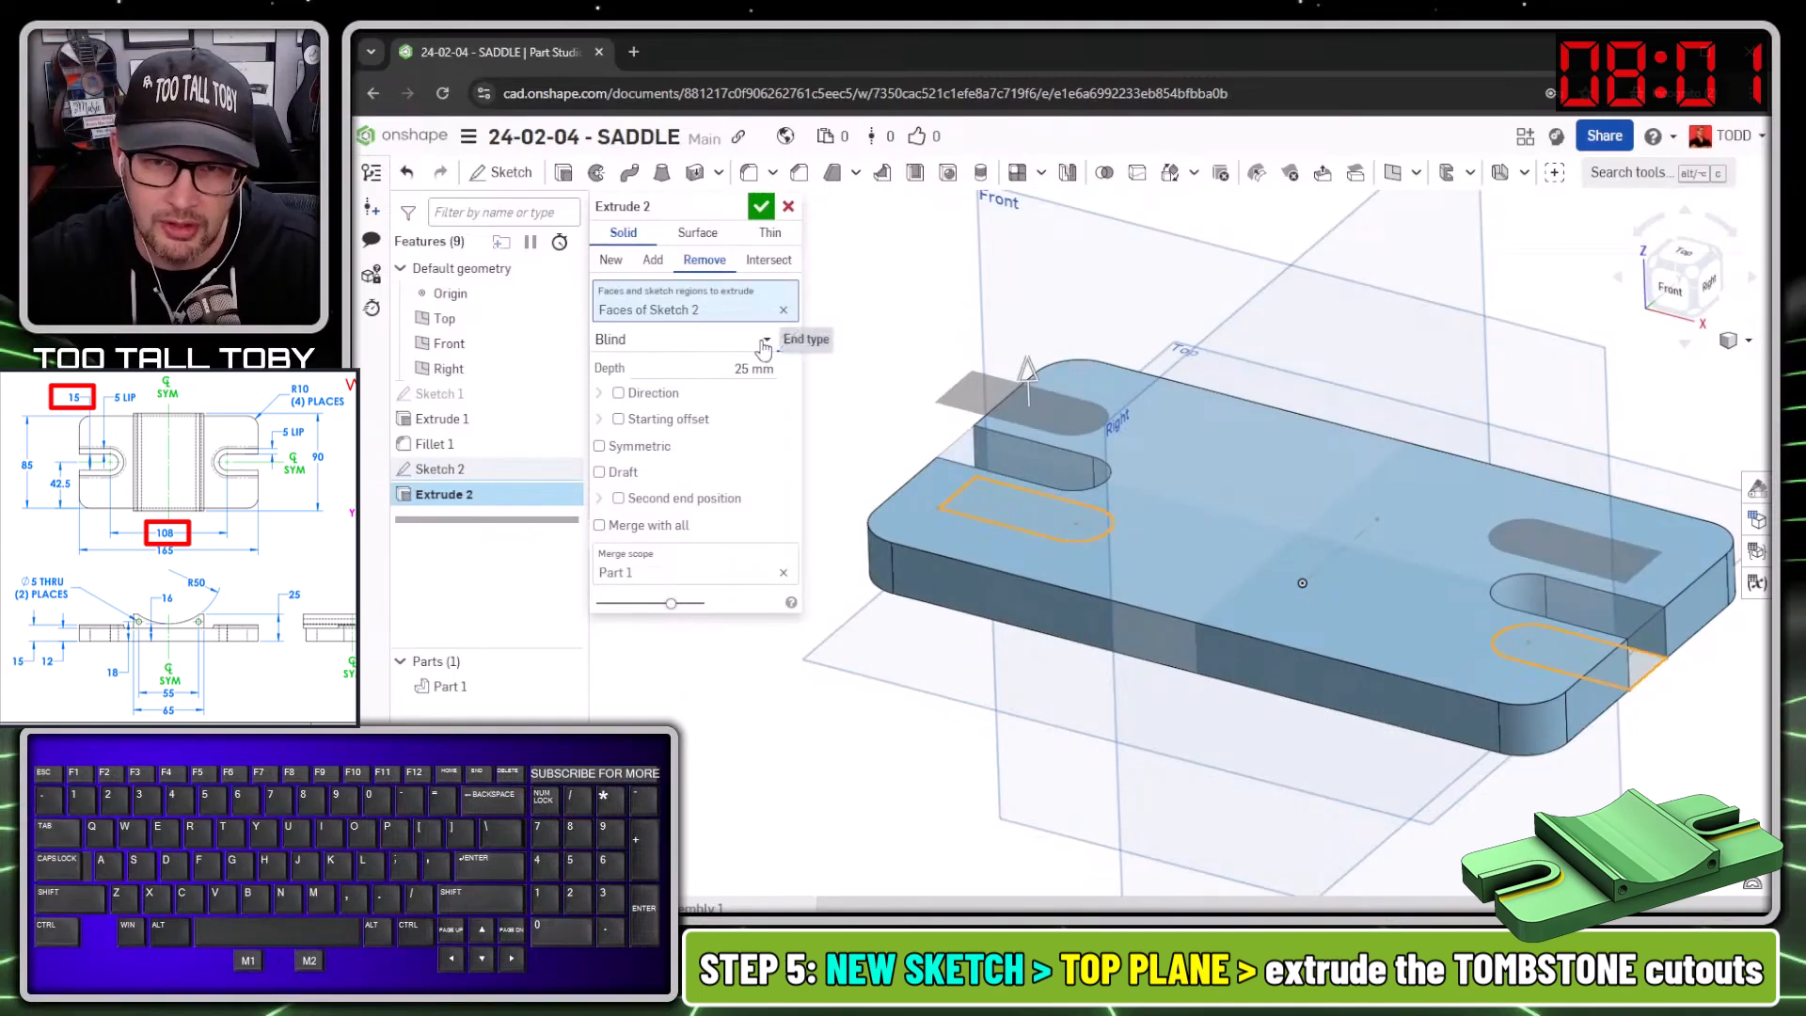
{"action": "left_click", "coordinate": [682, 340]}
{"action": "left_click", "coordinate": [664, 496]}
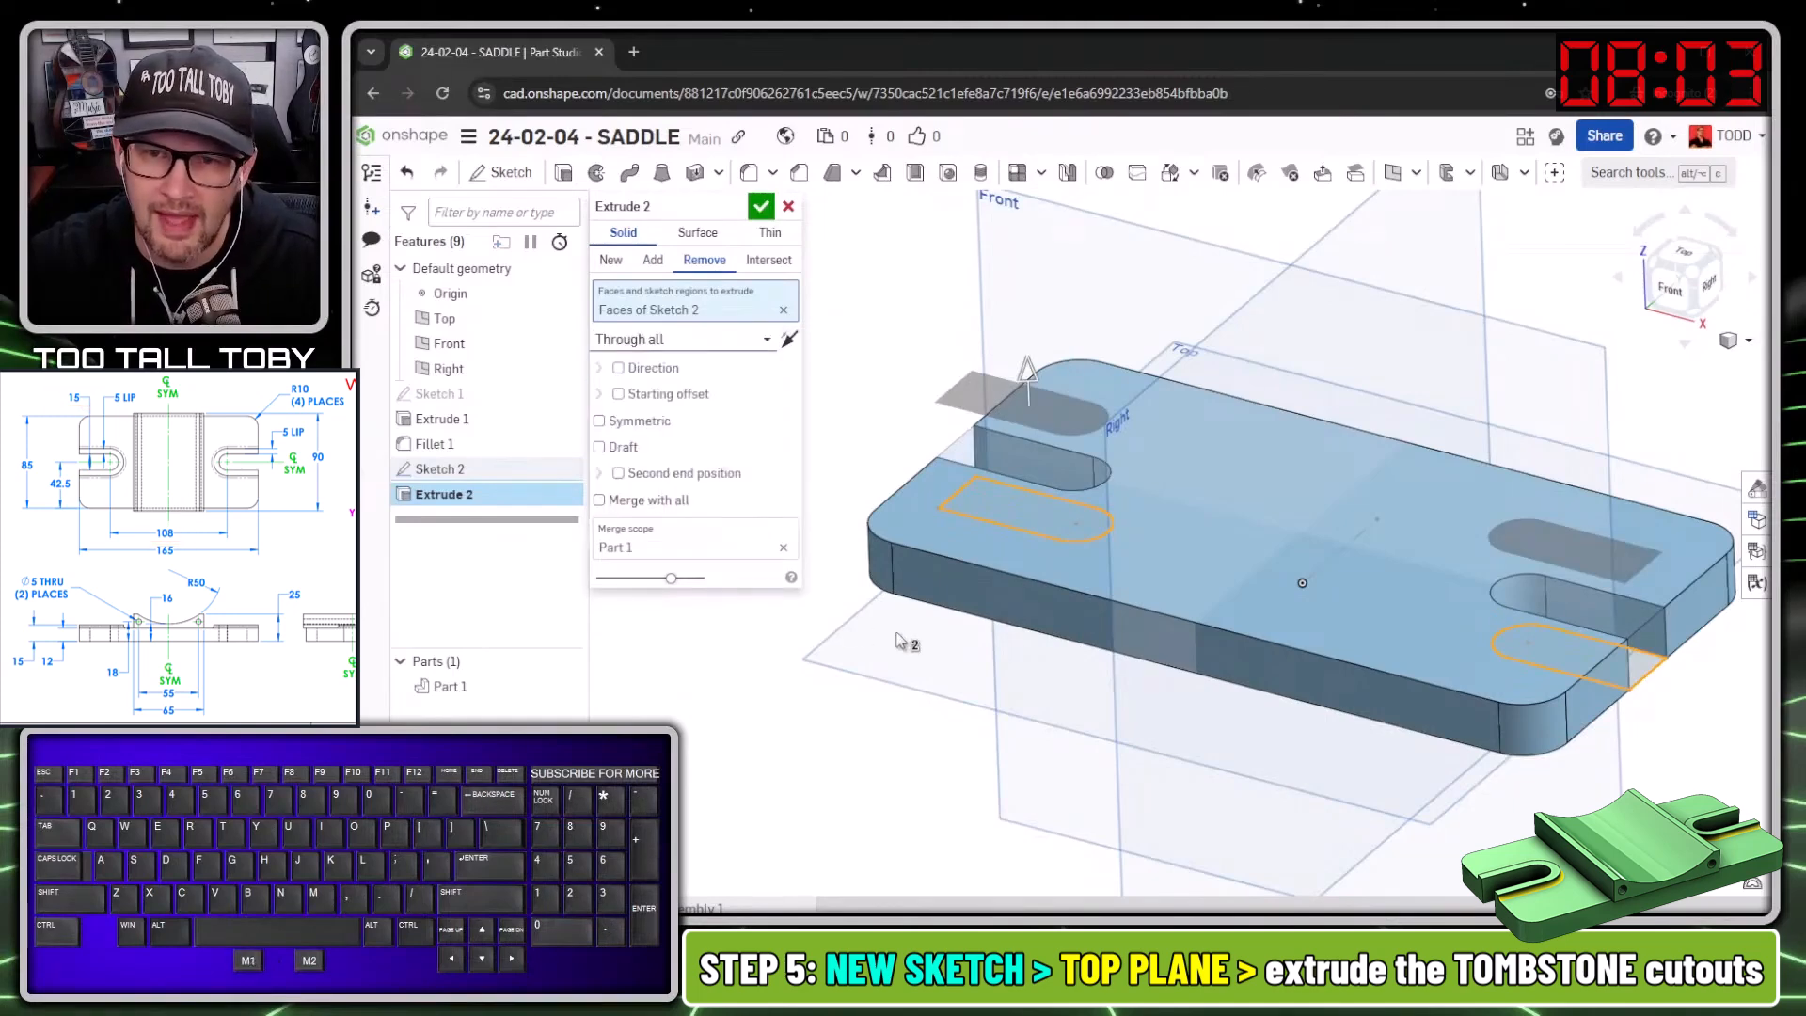
{"action": "left_click", "coordinate": [761, 206]}
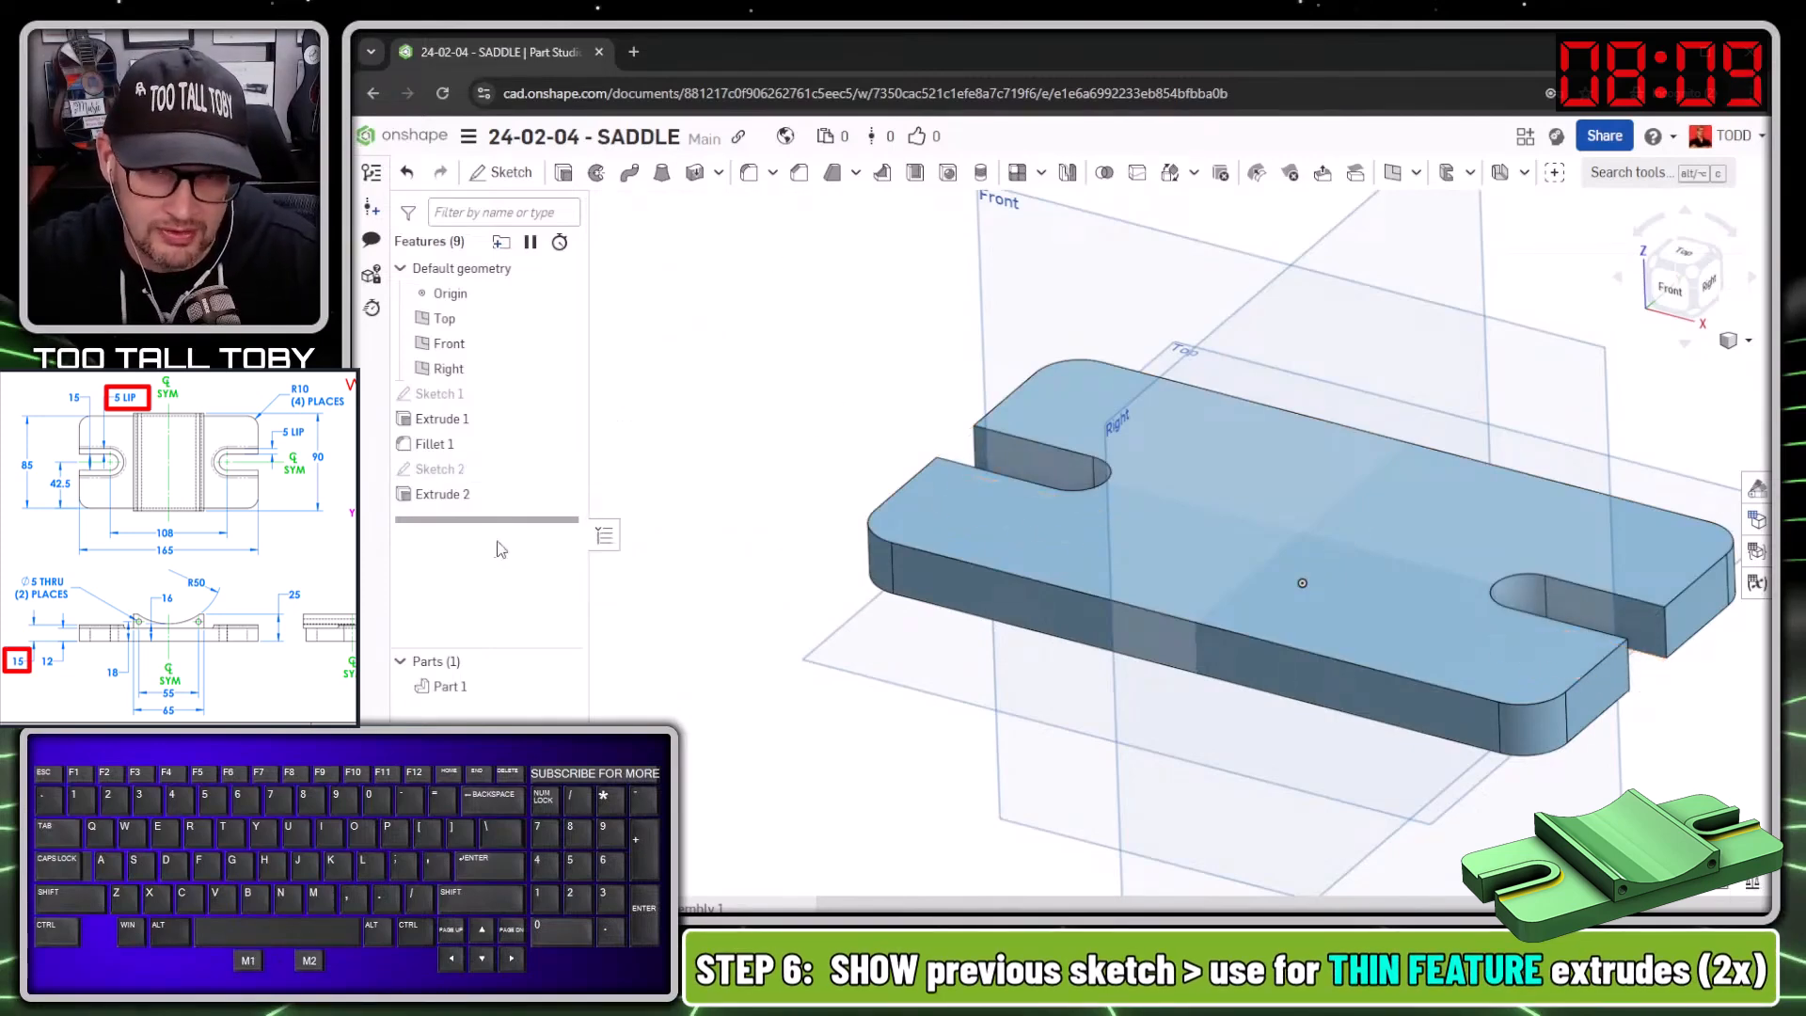
Show Sketch 2 with the tombstone profiles and start a thin extrude.
{"action": "left_click", "coordinate": [452, 513]}
{"action": "left_click_drag", "start_coordinate": [595, 391], "coordinate": [905, 296], "text": "ctrl+shift"}
{"action": "key", "text": "alt+1"}
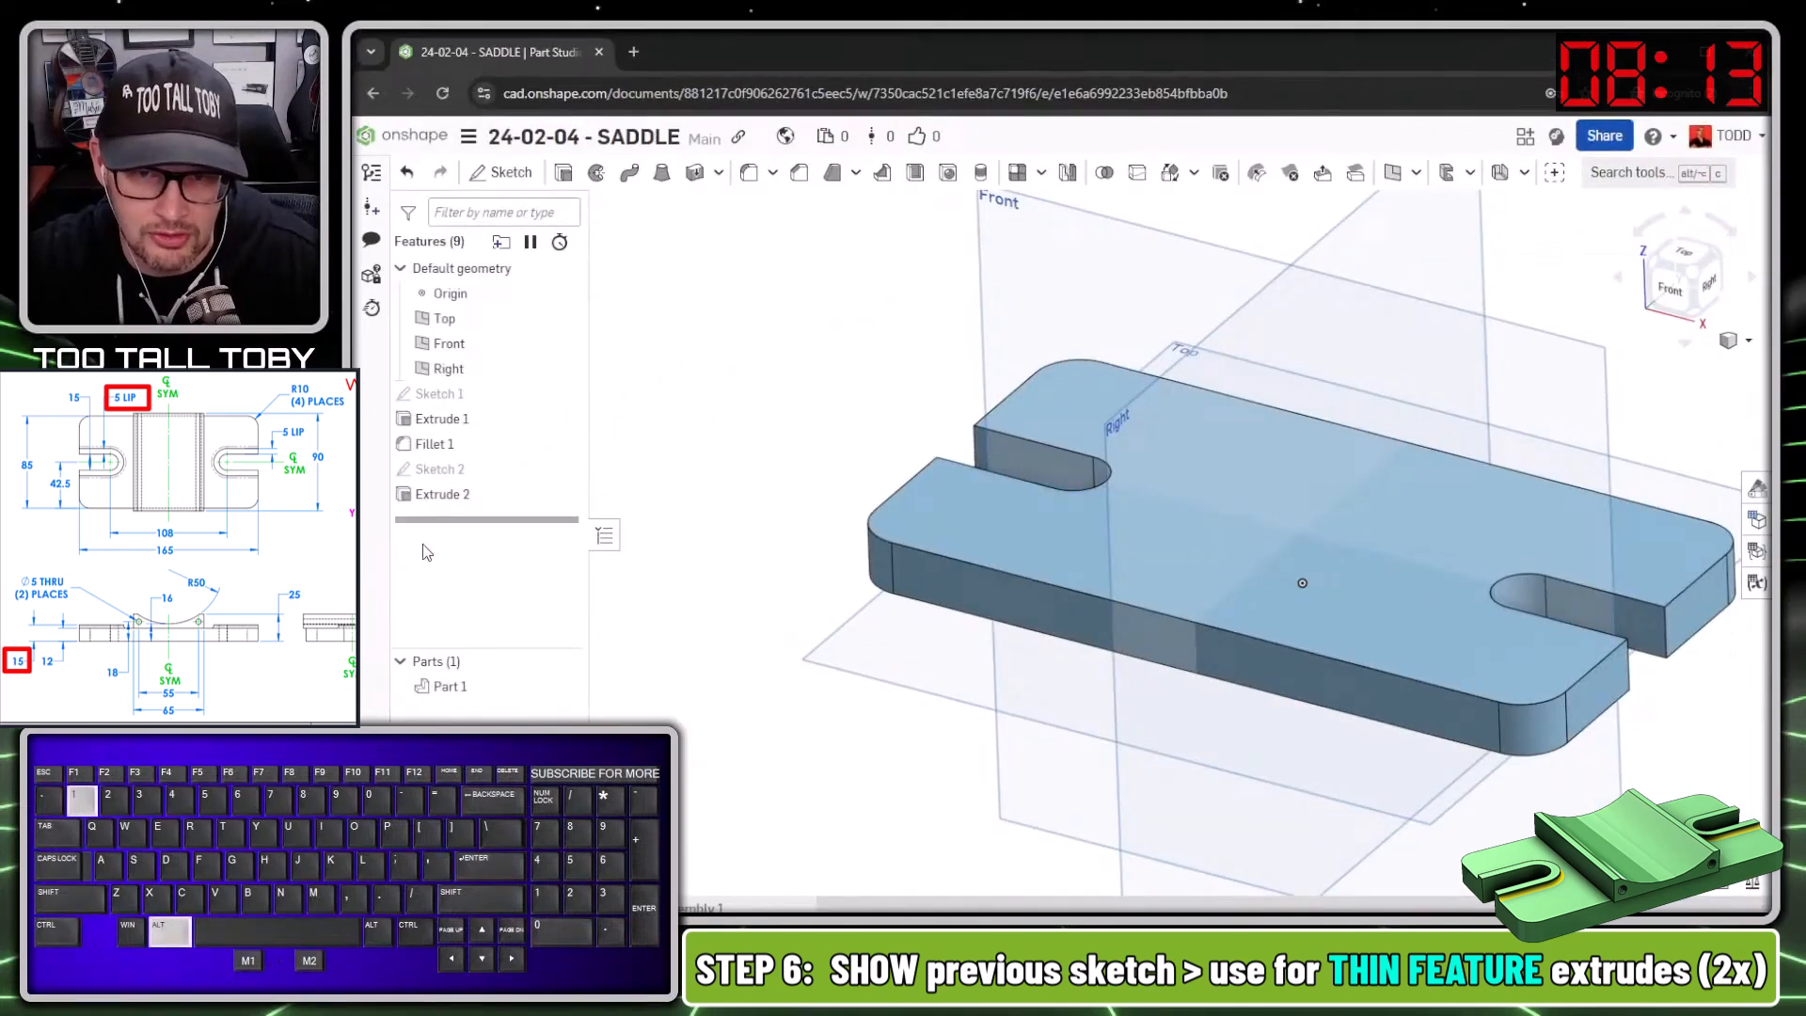
{"action": "left_click", "coordinate": [565, 471]}
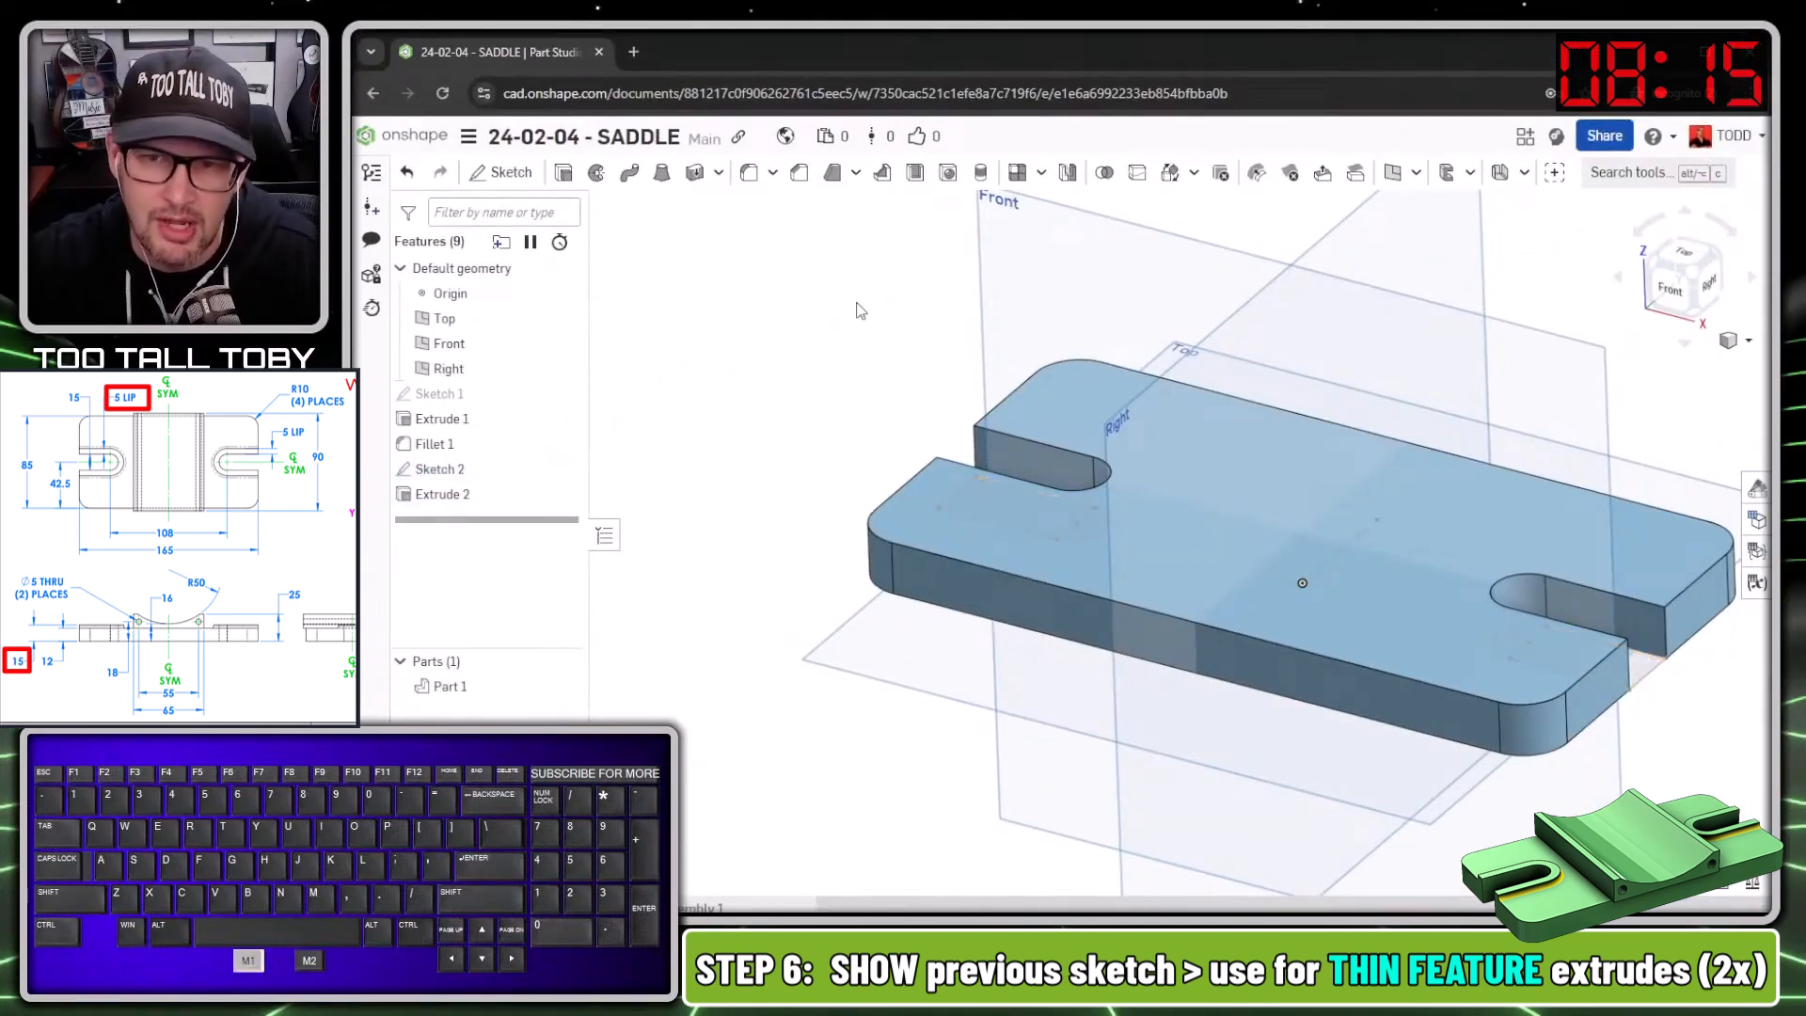
{"action": "key", "text": "s"}
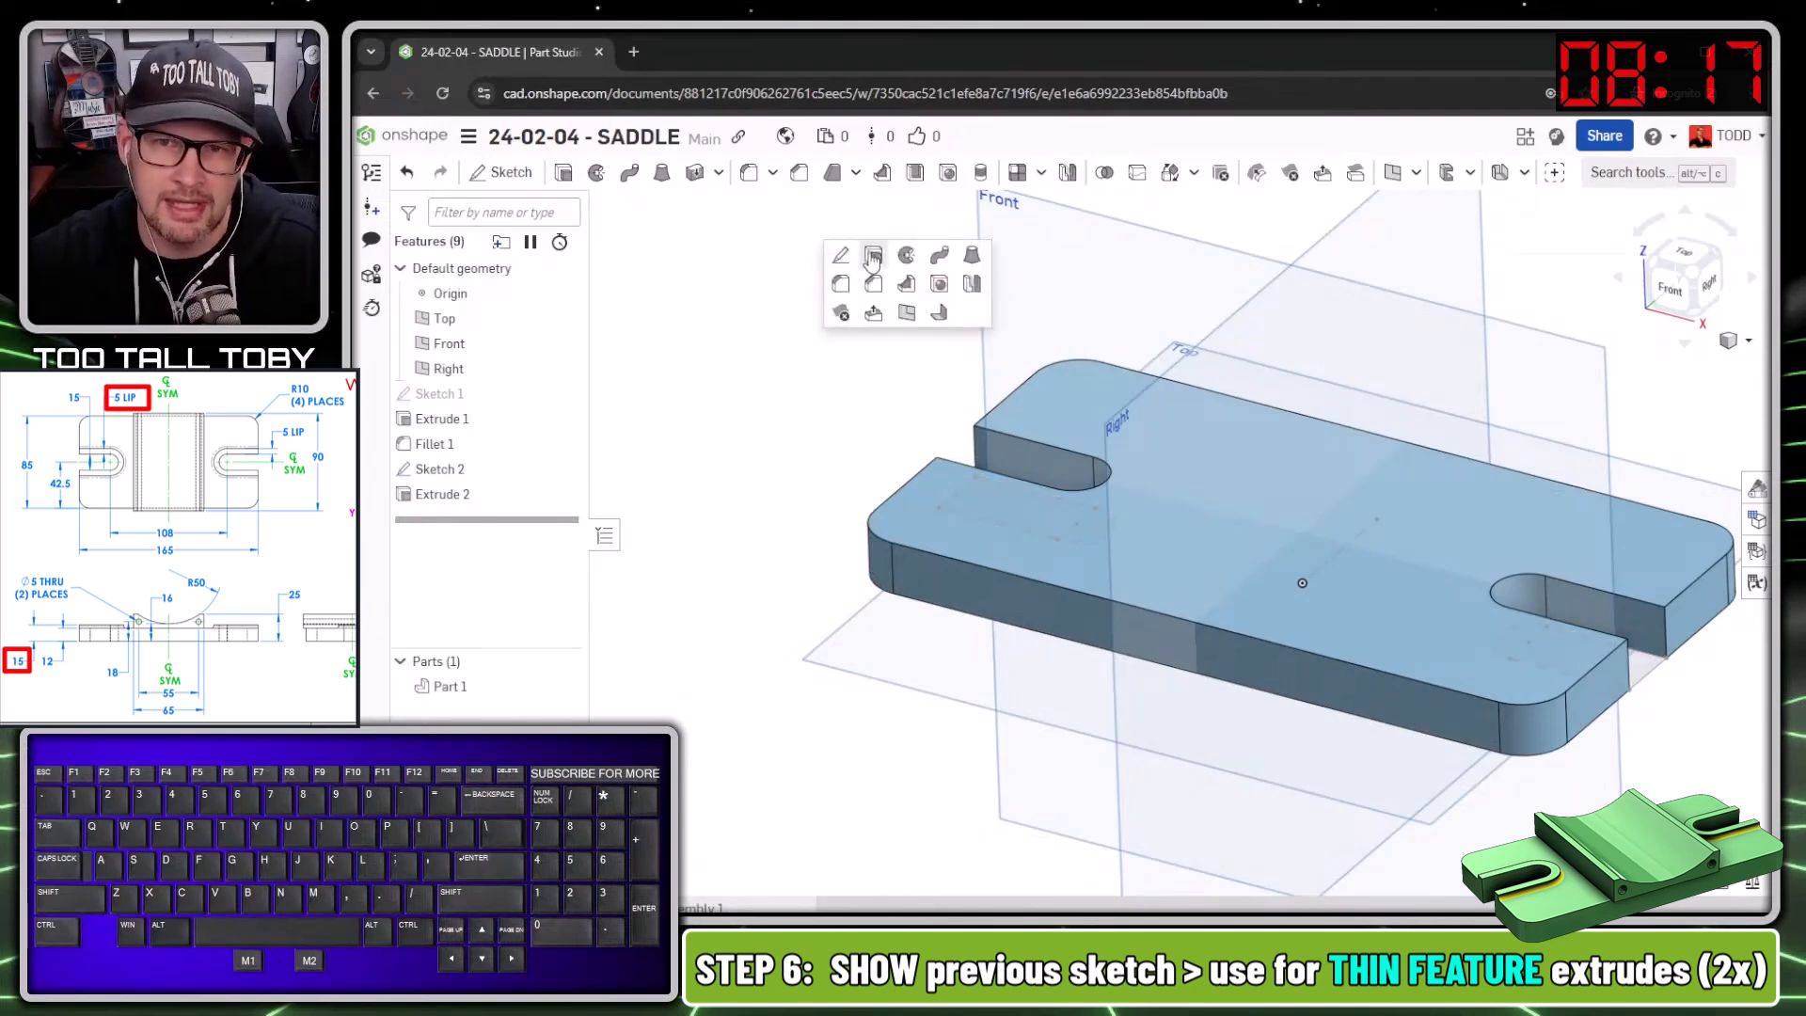
{"action": "left_click", "coordinate": [871, 262]}
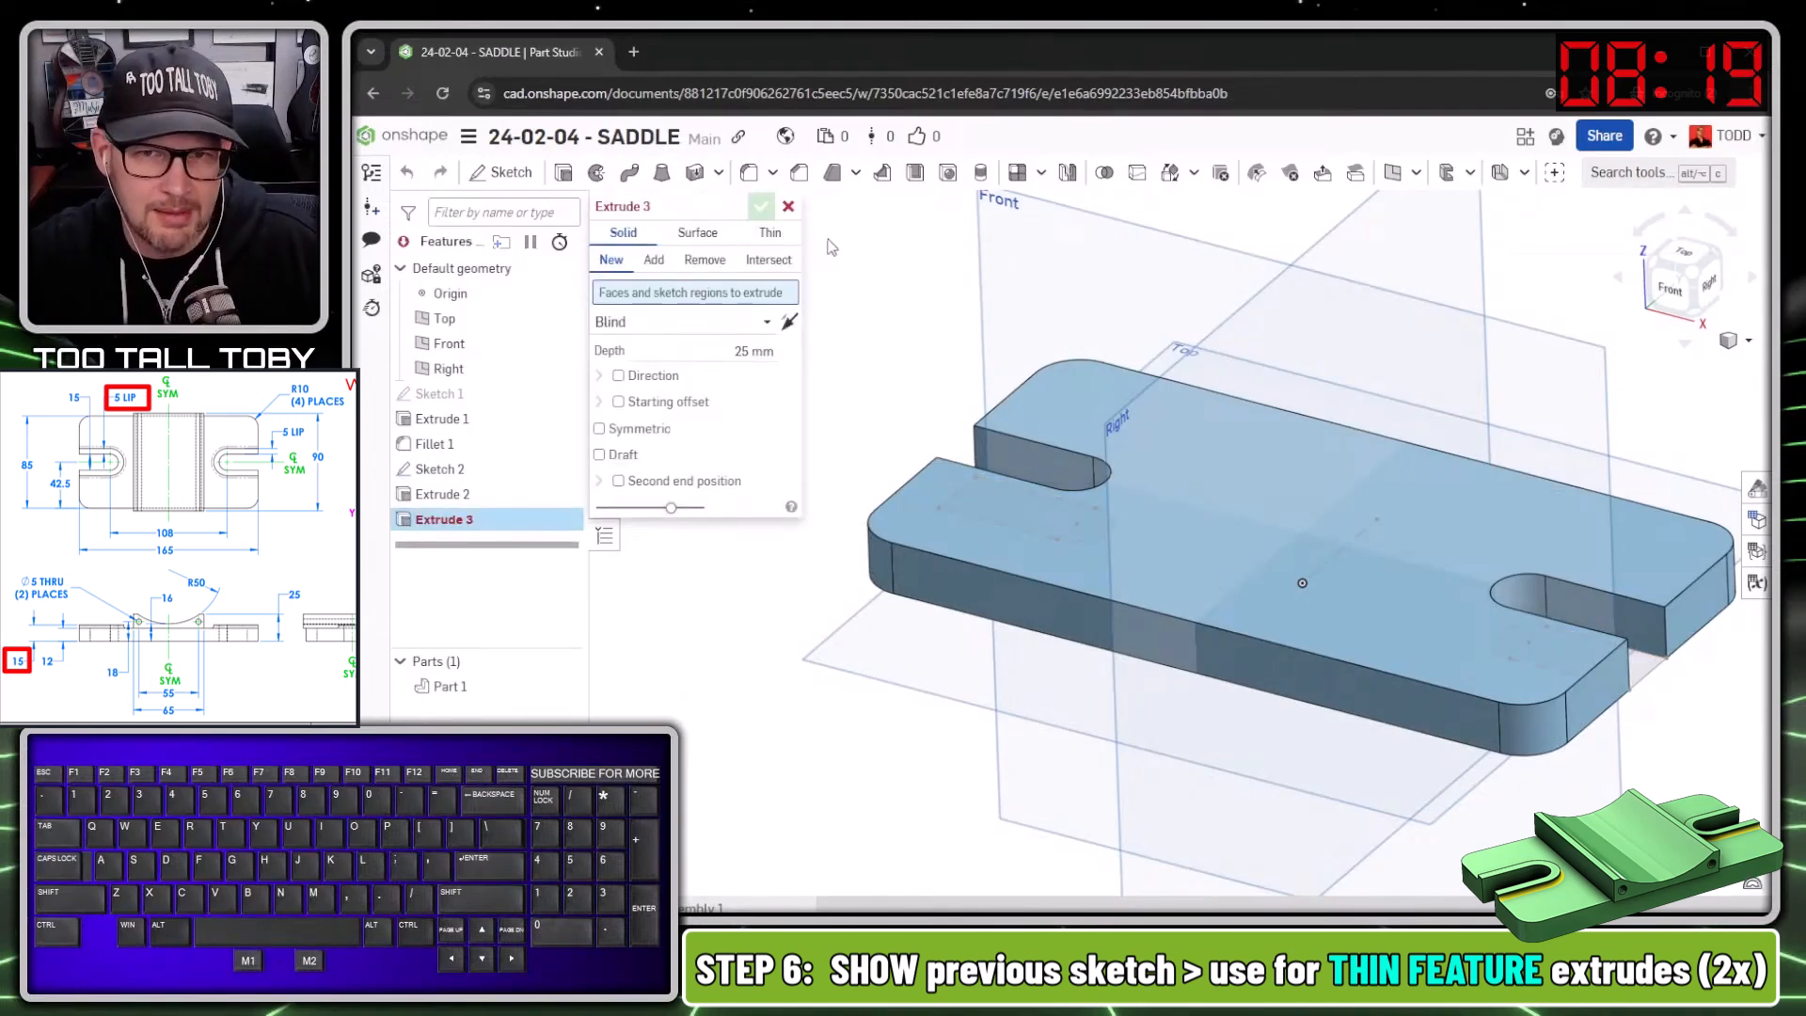
{"action": "left_click", "coordinate": [771, 235]}
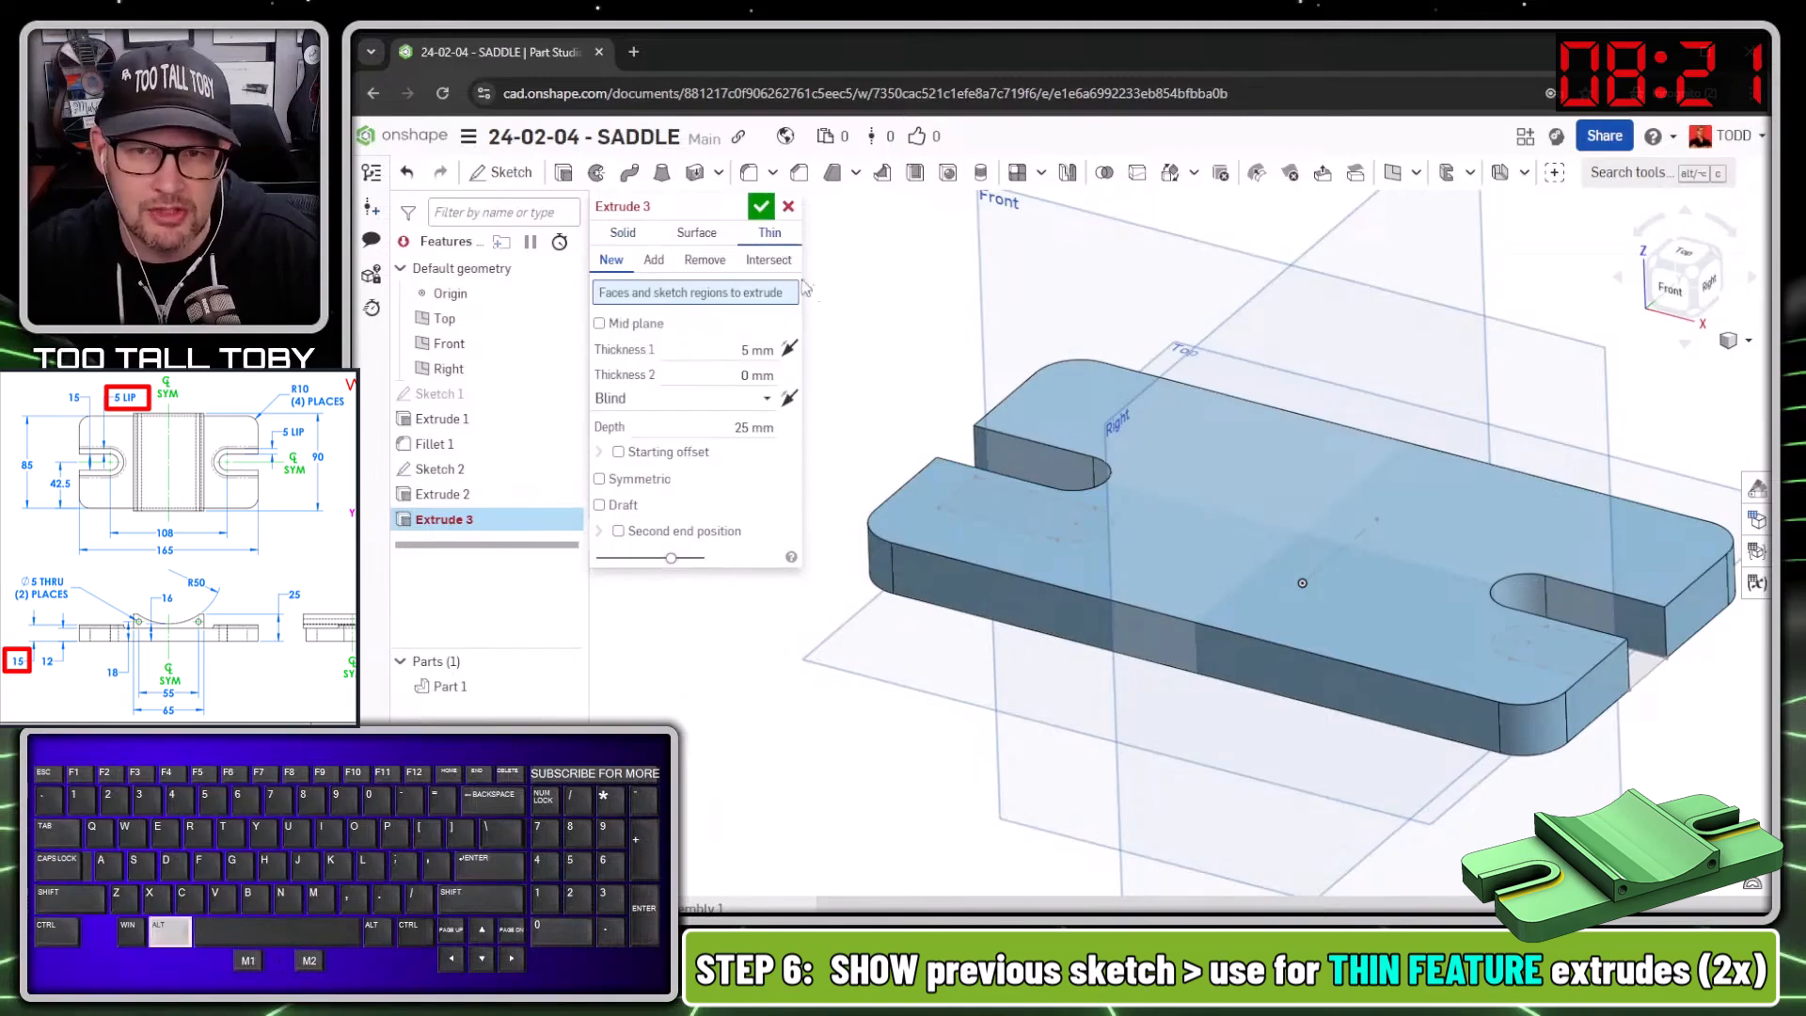
{"action": "key", "text": "alt+1"}
{"action": "left_click", "coordinate": [702, 264]}
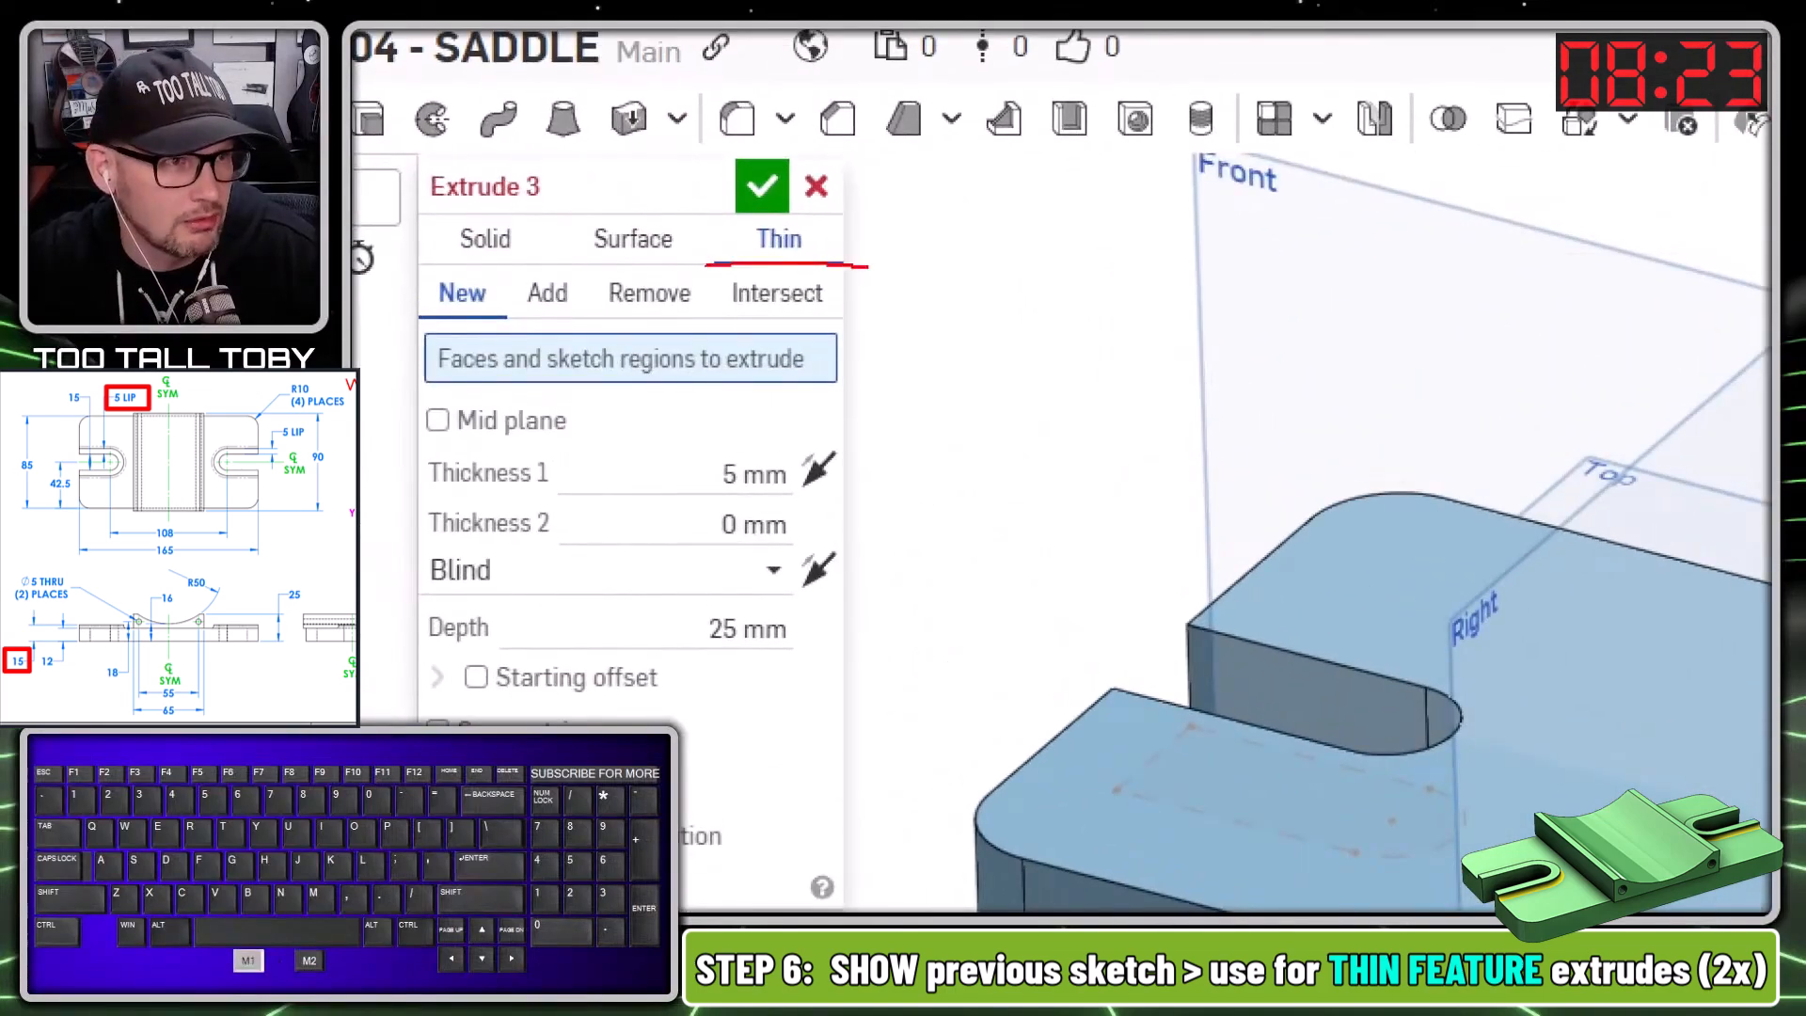
{"action": "mouse_move", "coordinate": [842, 201]}
{"action": "left_mouse_down"}
{"action": "mouse_move", "coordinate": [708, 259]}
{"action": "mouse_move", "coordinate": [785, 276]}
{"action": "left_mouse_up"}
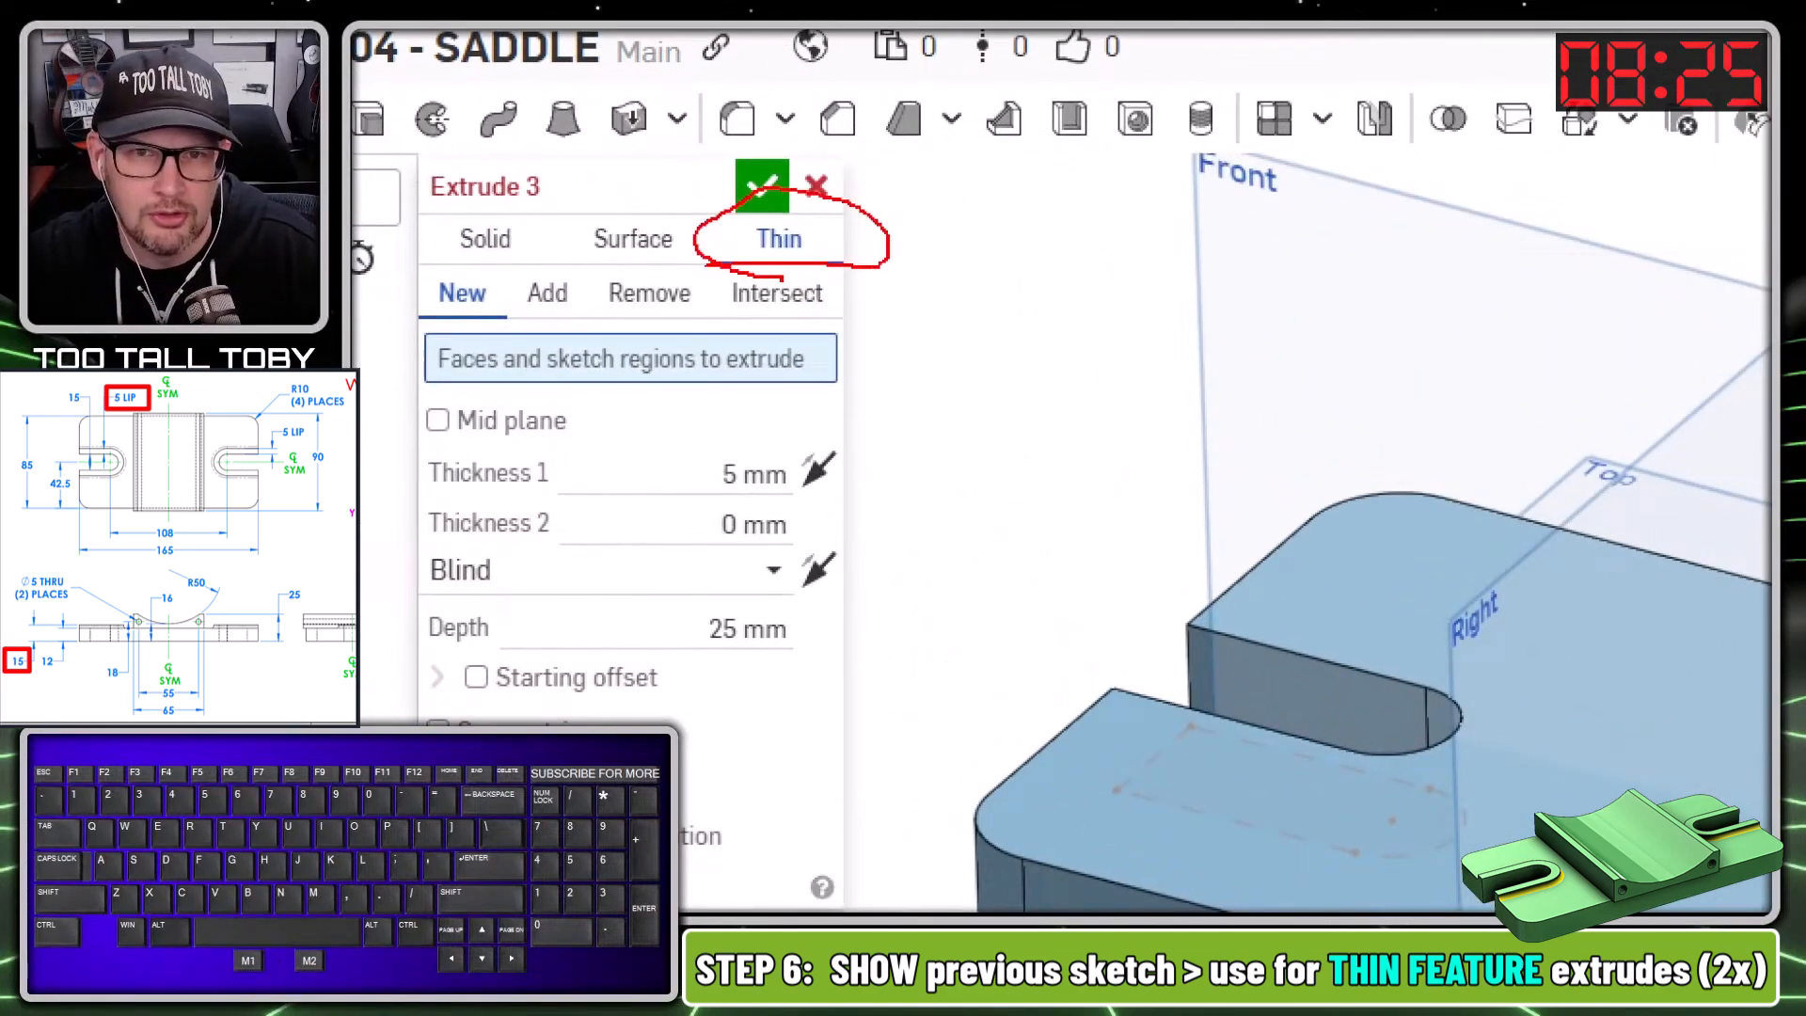
{"action": "left_click_drag", "start_coordinate": [444, 256], "coordinate": [522, 252]}
{"action": "left_click_drag", "start_coordinate": [530, 318], "coordinate": [715, 318]}
{"action": "left_click_drag", "start_coordinate": [610, 247], "coordinate": [602, 250]}
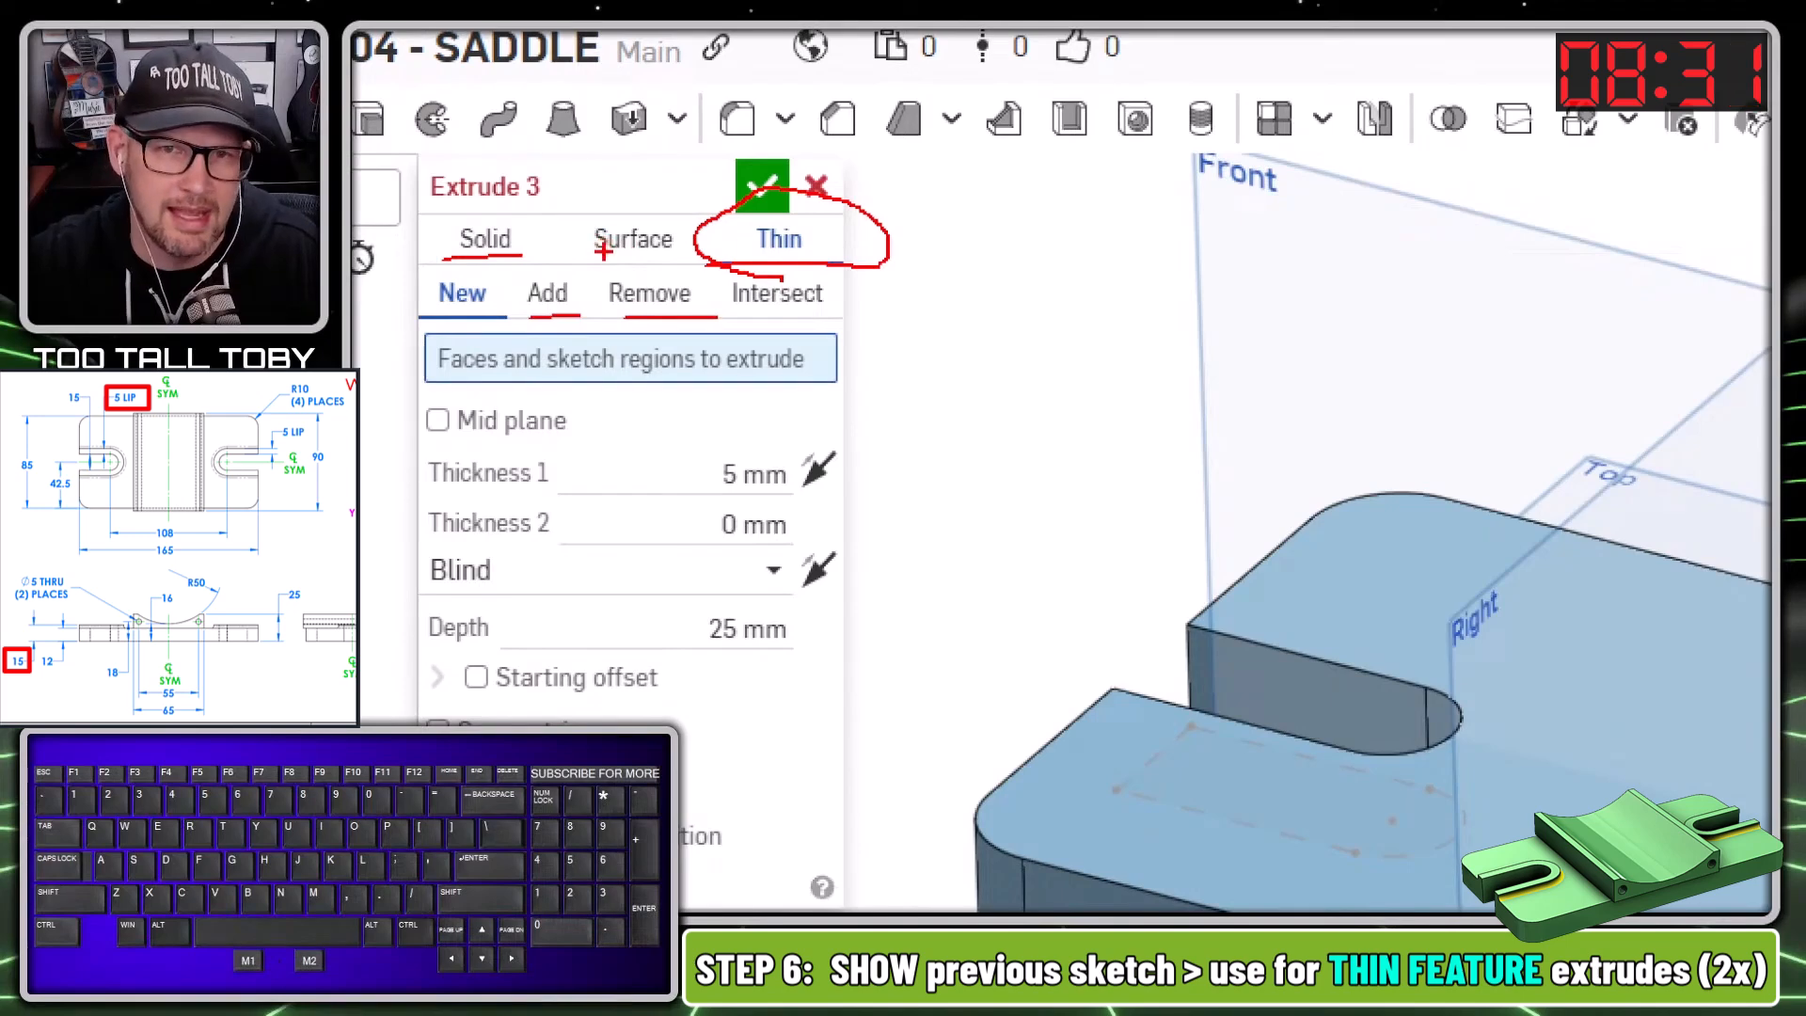
{"action": "left_click_drag", "start_coordinate": [781, 275], "coordinate": [777, 263]}
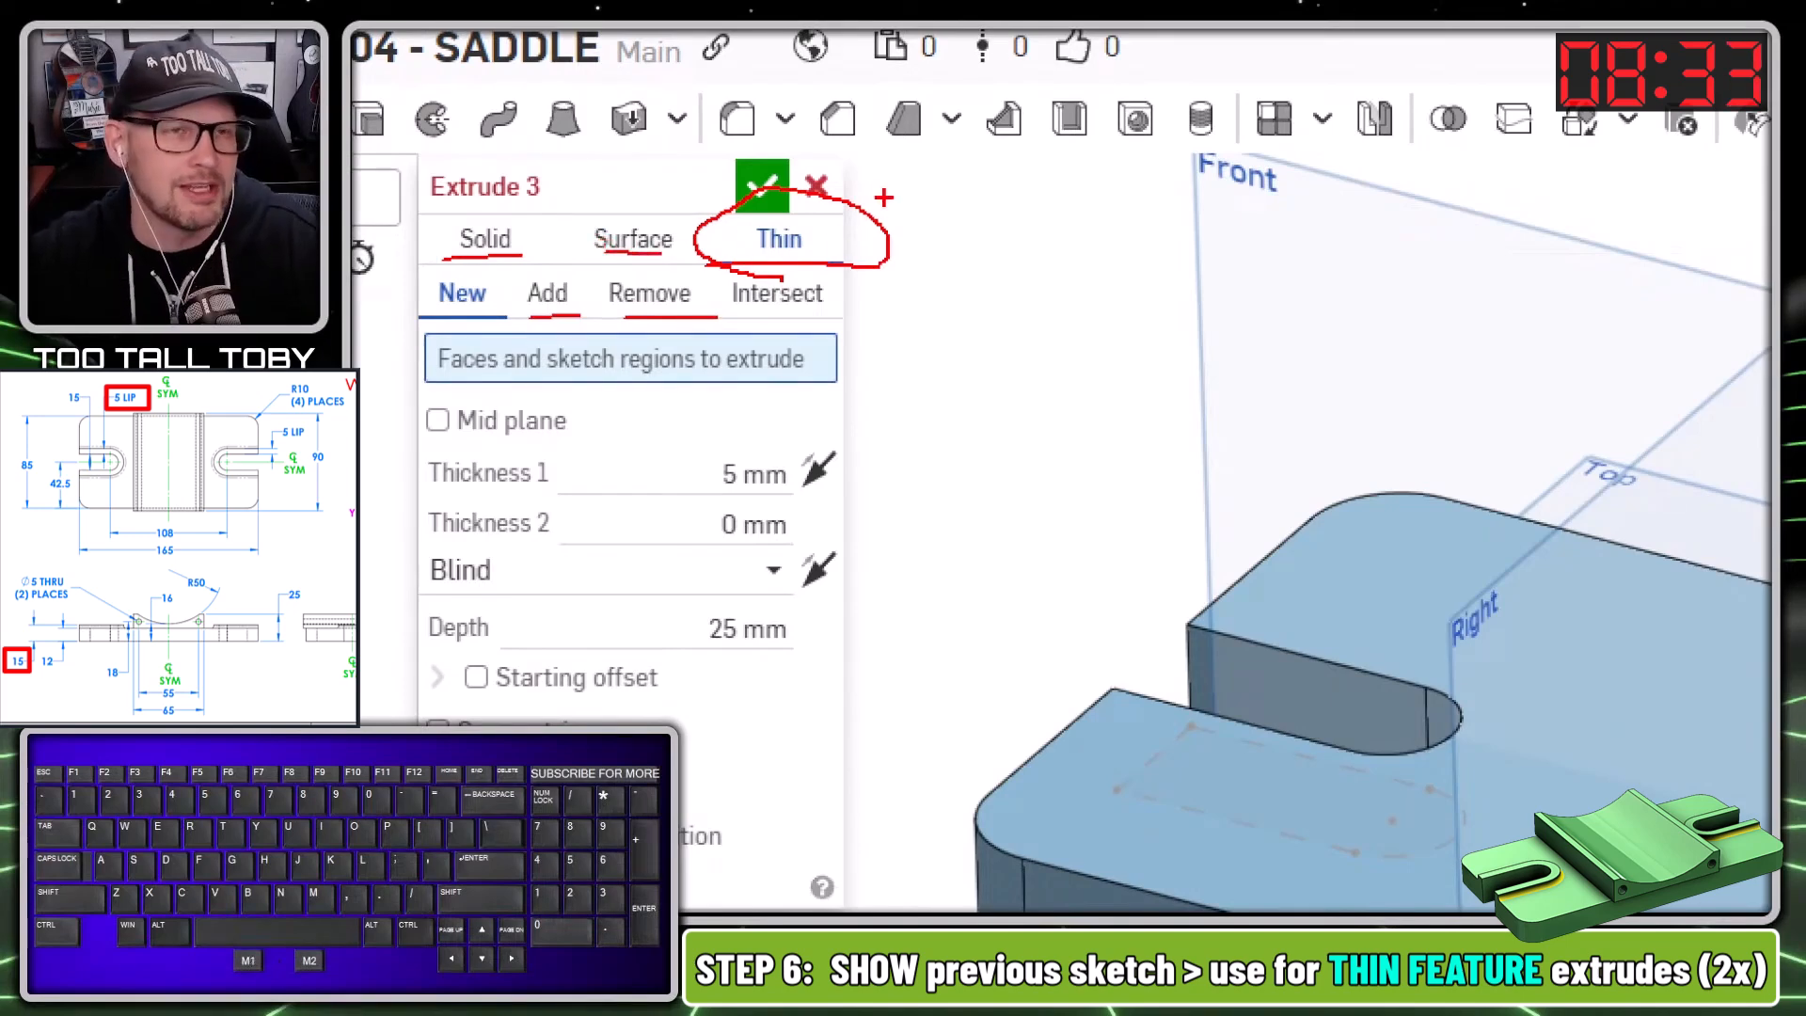
{"action": "key", "text": "ctrl+1"}
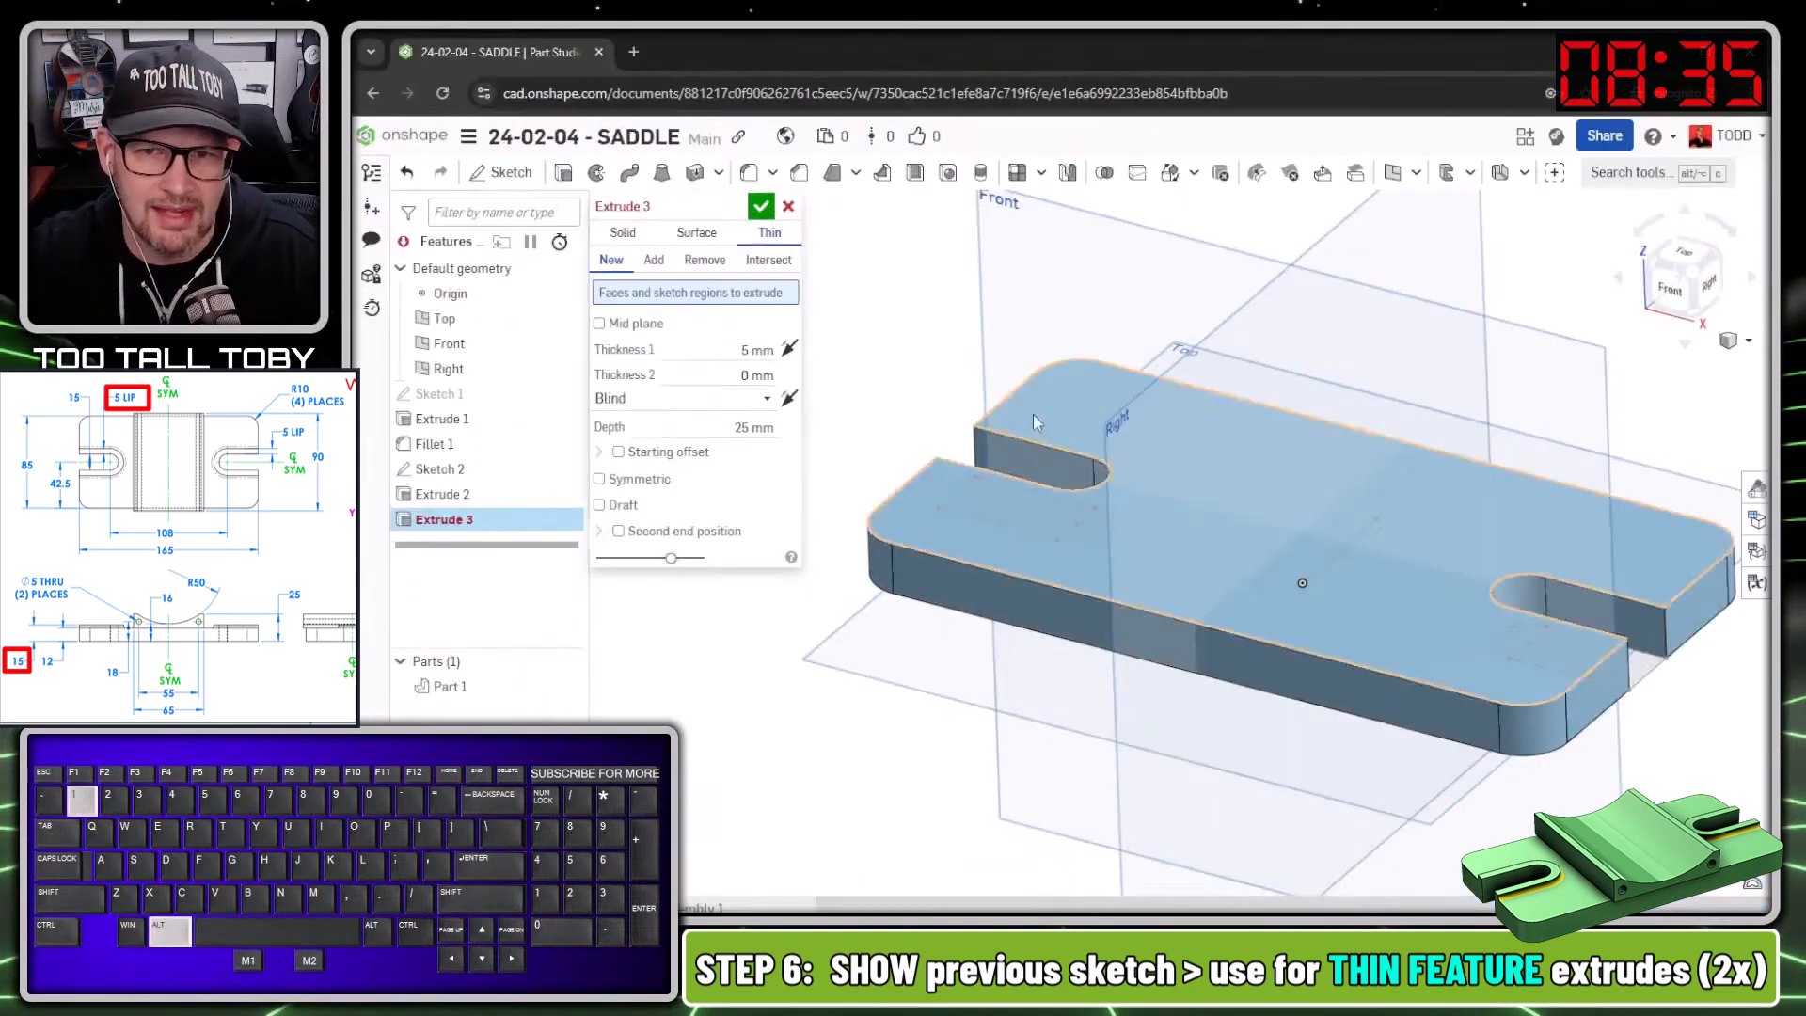
Select the two straight edges and the arc of each tombstone profile in Sketch 2 for the thin extrude.
{"action": "middle_click_drag", "start_coordinate": [858, 315], "coordinate": [857, 367]}
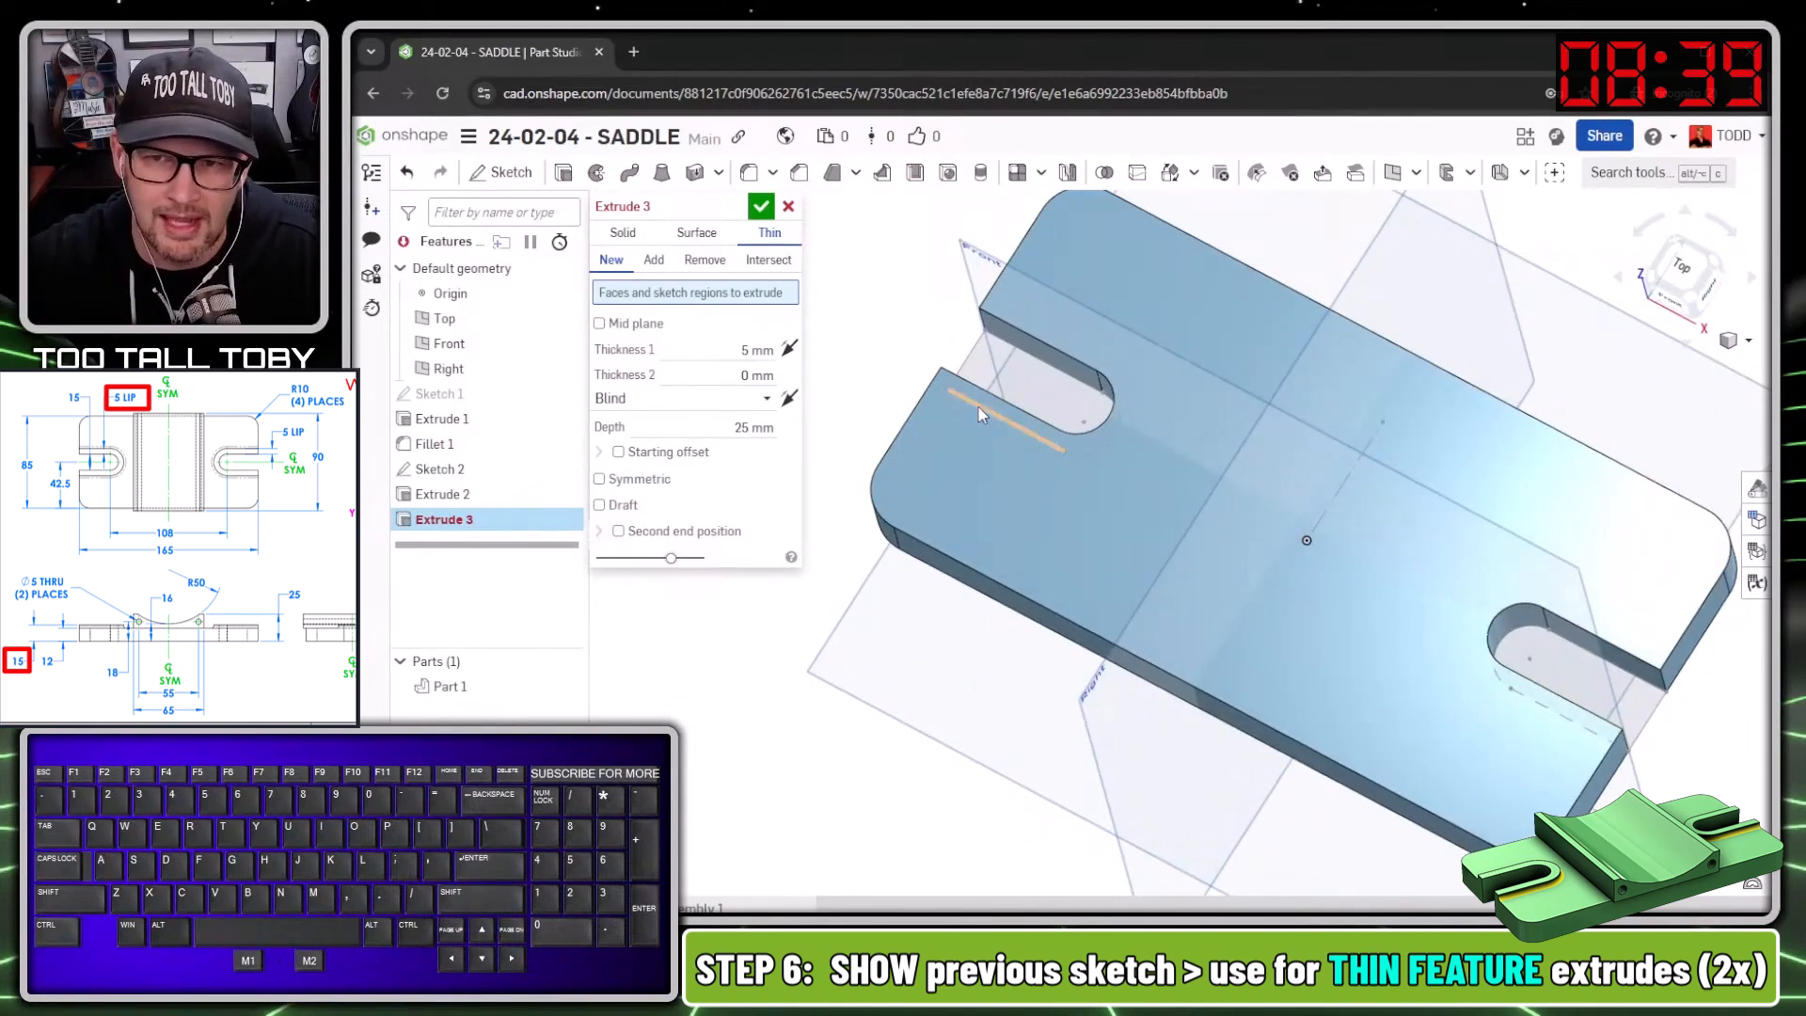
{"action": "left_click", "coordinate": [1059, 372]}
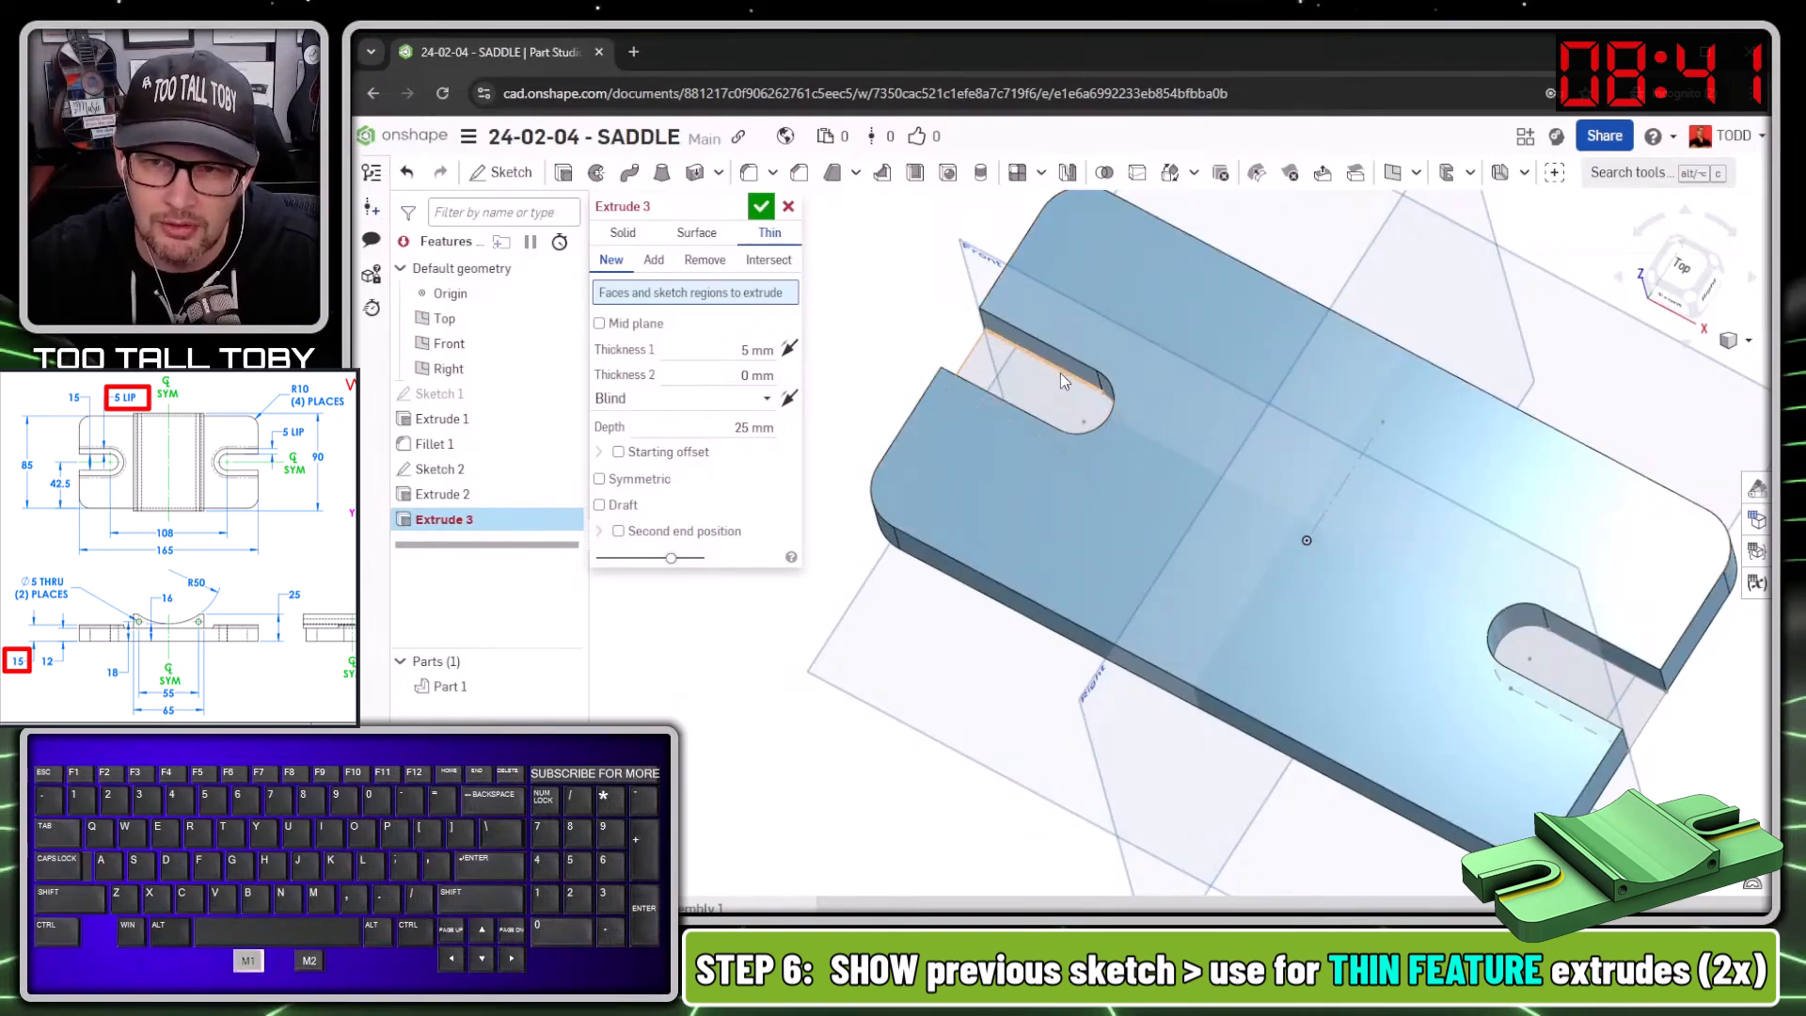
{"action": "left_click", "coordinate": [1087, 452]}
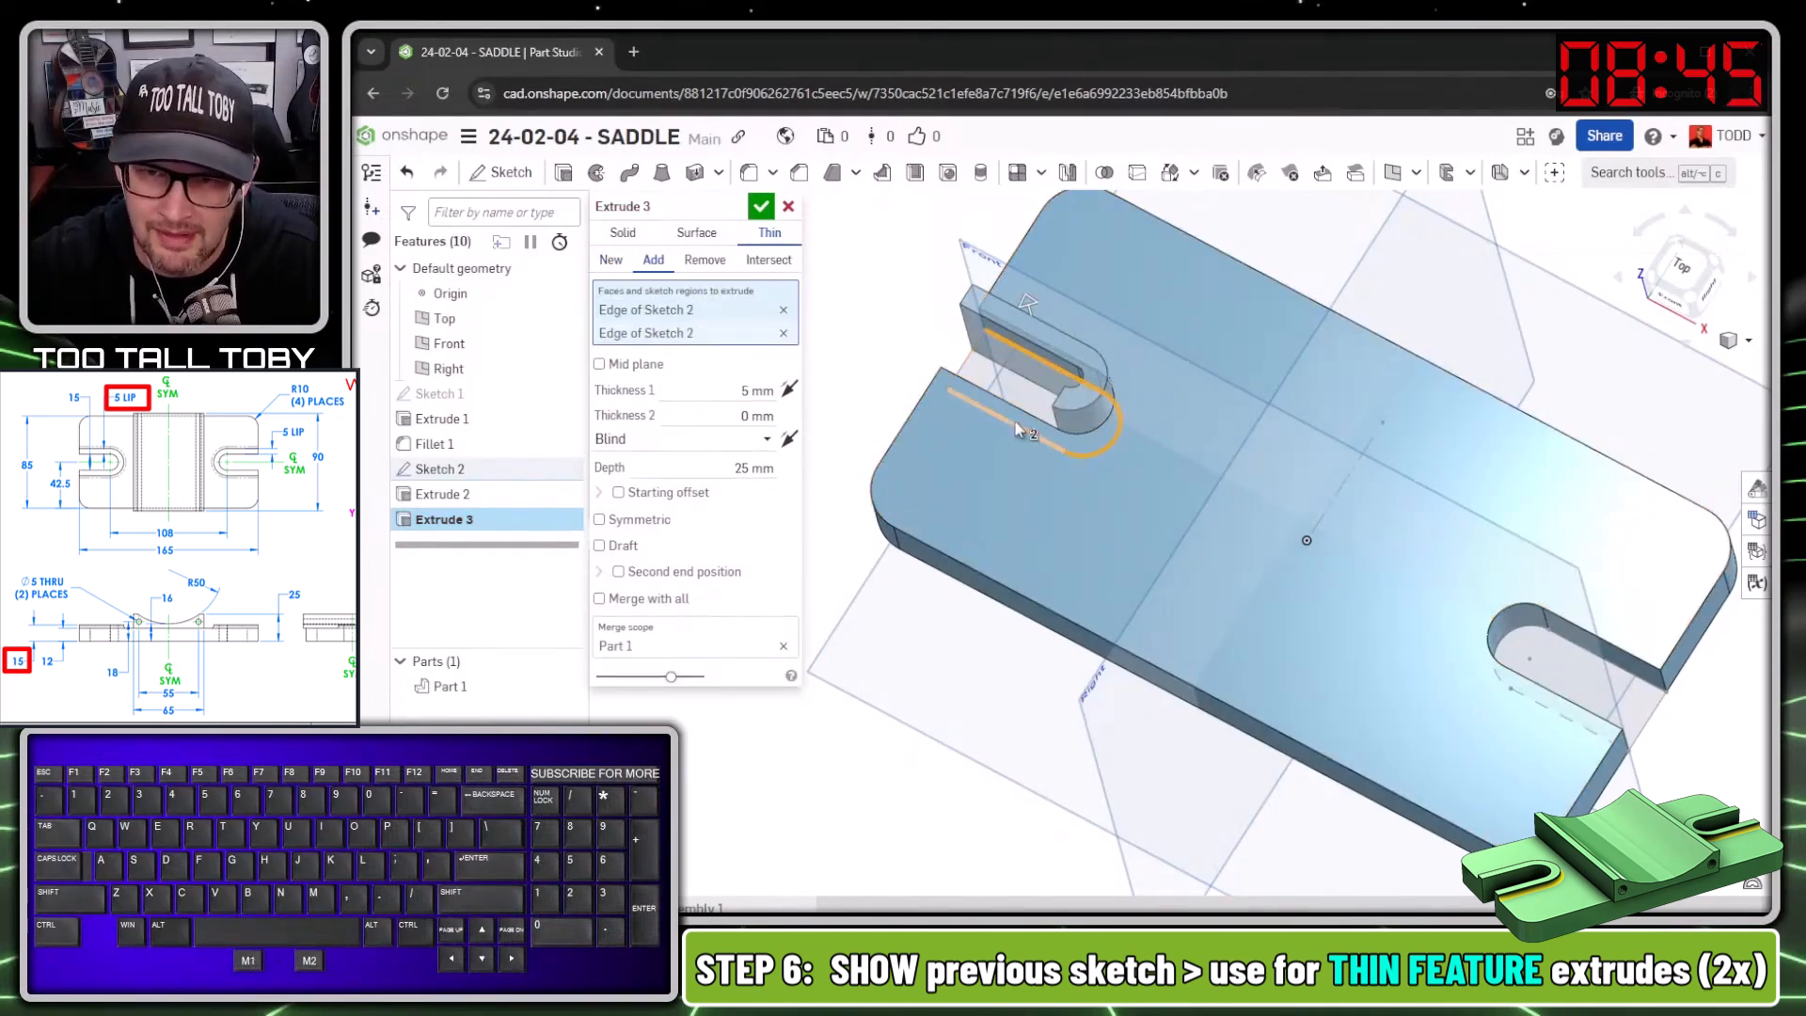
{"action": "left_click", "coordinate": [1018, 430]}
{"action": "left_click", "coordinate": [1579, 655]}
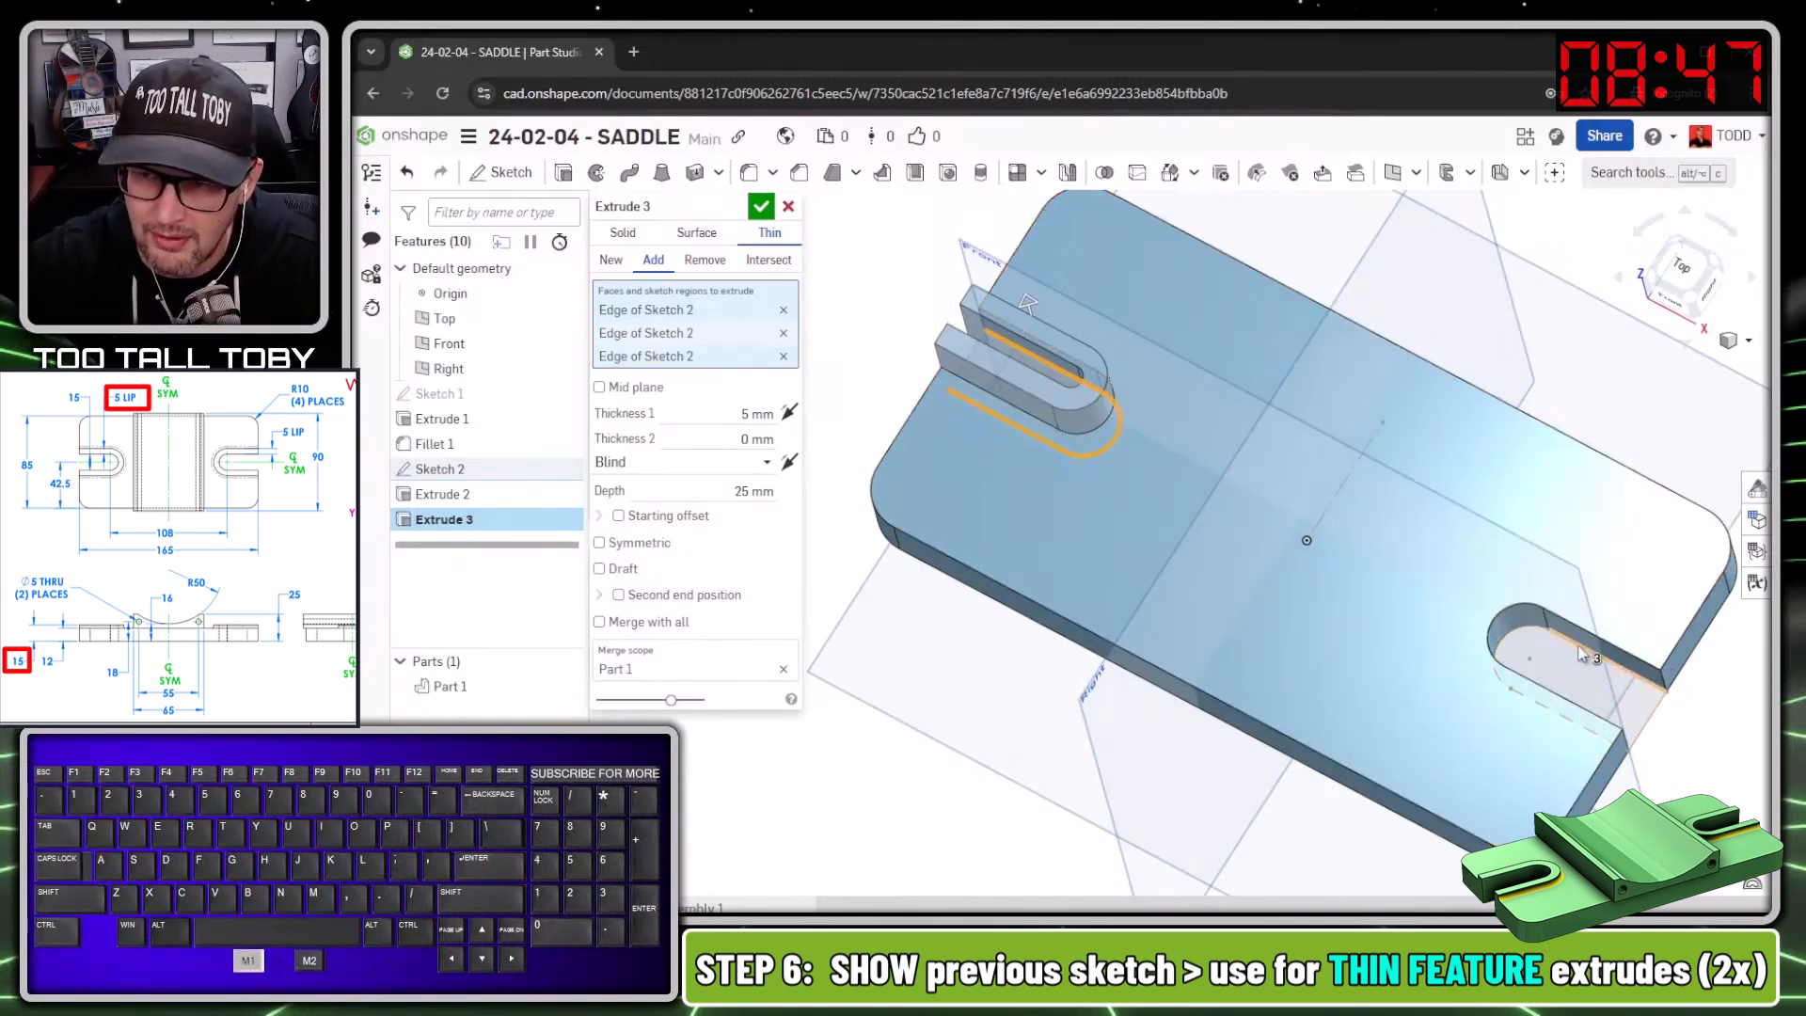
{"action": "left_click", "coordinate": [1517, 637]}
{"action": "left_click", "coordinate": [1315, 771]}
Set the depth of the thin extrude to 15 mm.
{"action": "scroll", "coordinate": [1324, 760], "scroll_direction": "down", "scroll_amount": 3}
{"action": "middle_click_drag", "start_coordinate": [1354, 717], "coordinate": [1356, 647]}
{"action": "scroll", "coordinate": [1359, 701], "scroll_direction": "up", "scroll_amount": 3}
{"action": "scroll", "coordinate": [1227, 652], "scroll_direction": "up", "scroll_amount": 2}
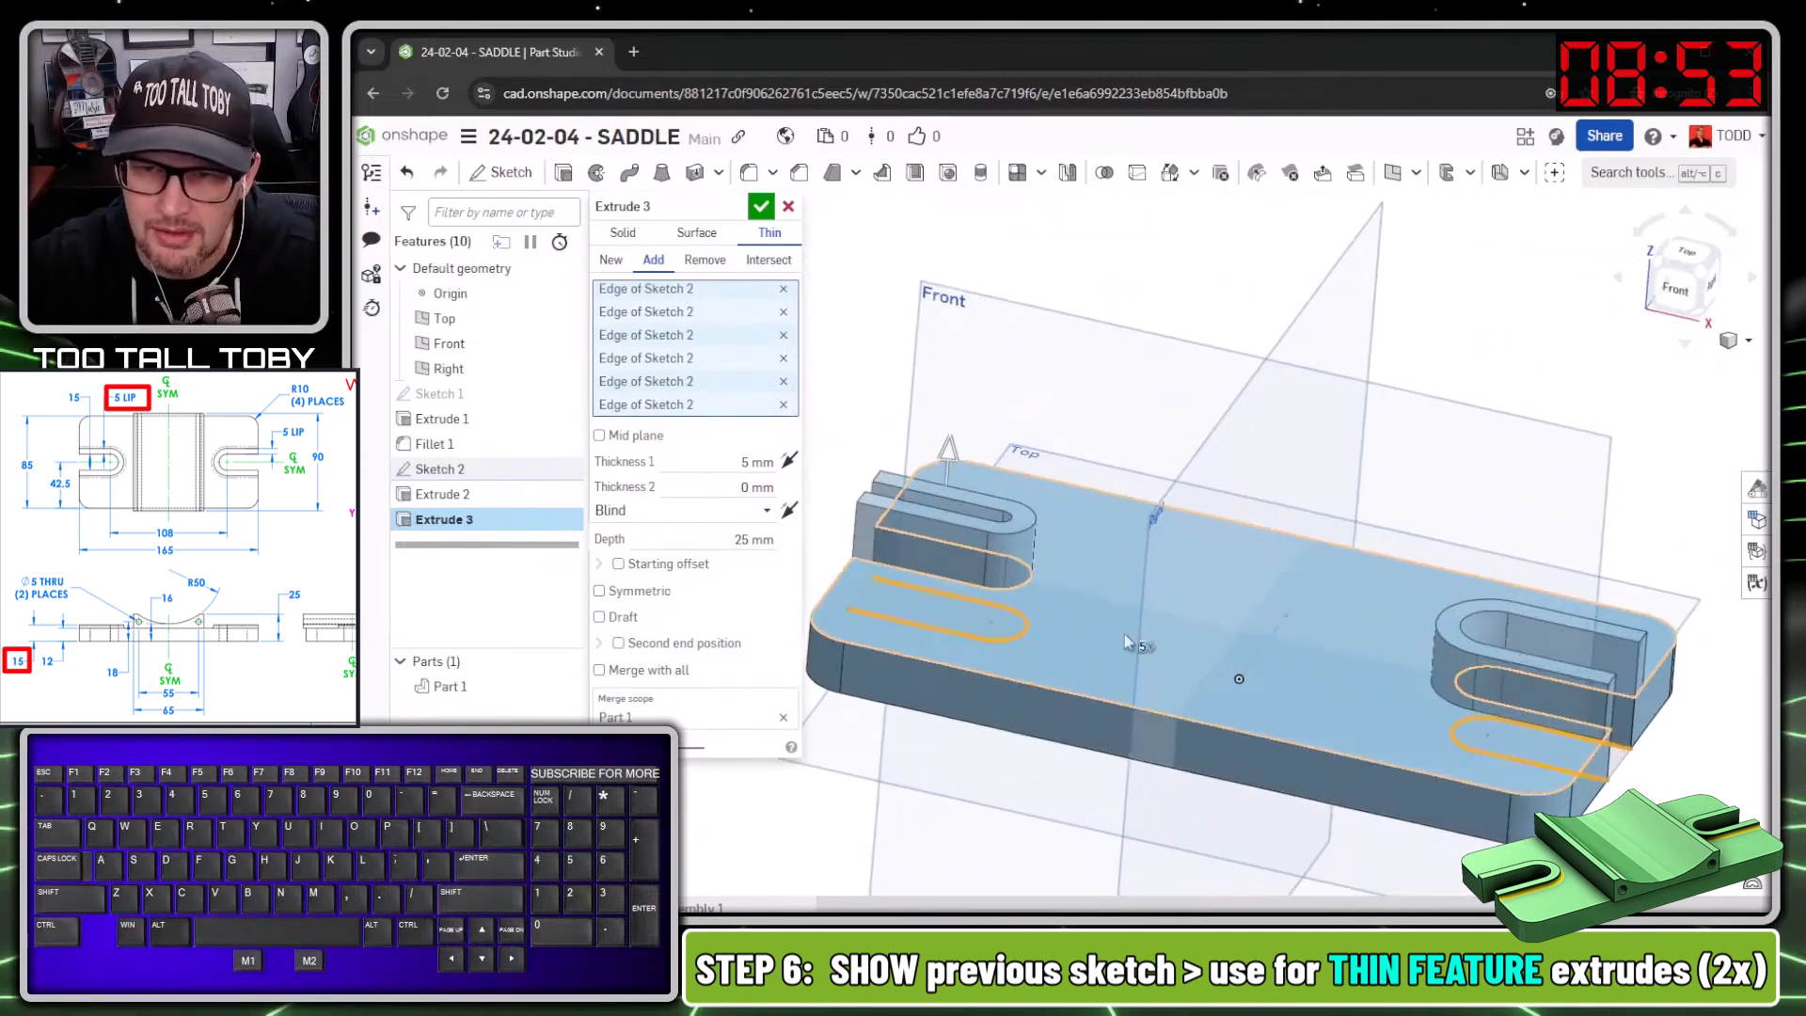
{"action": "left_click", "coordinate": [752, 540]}
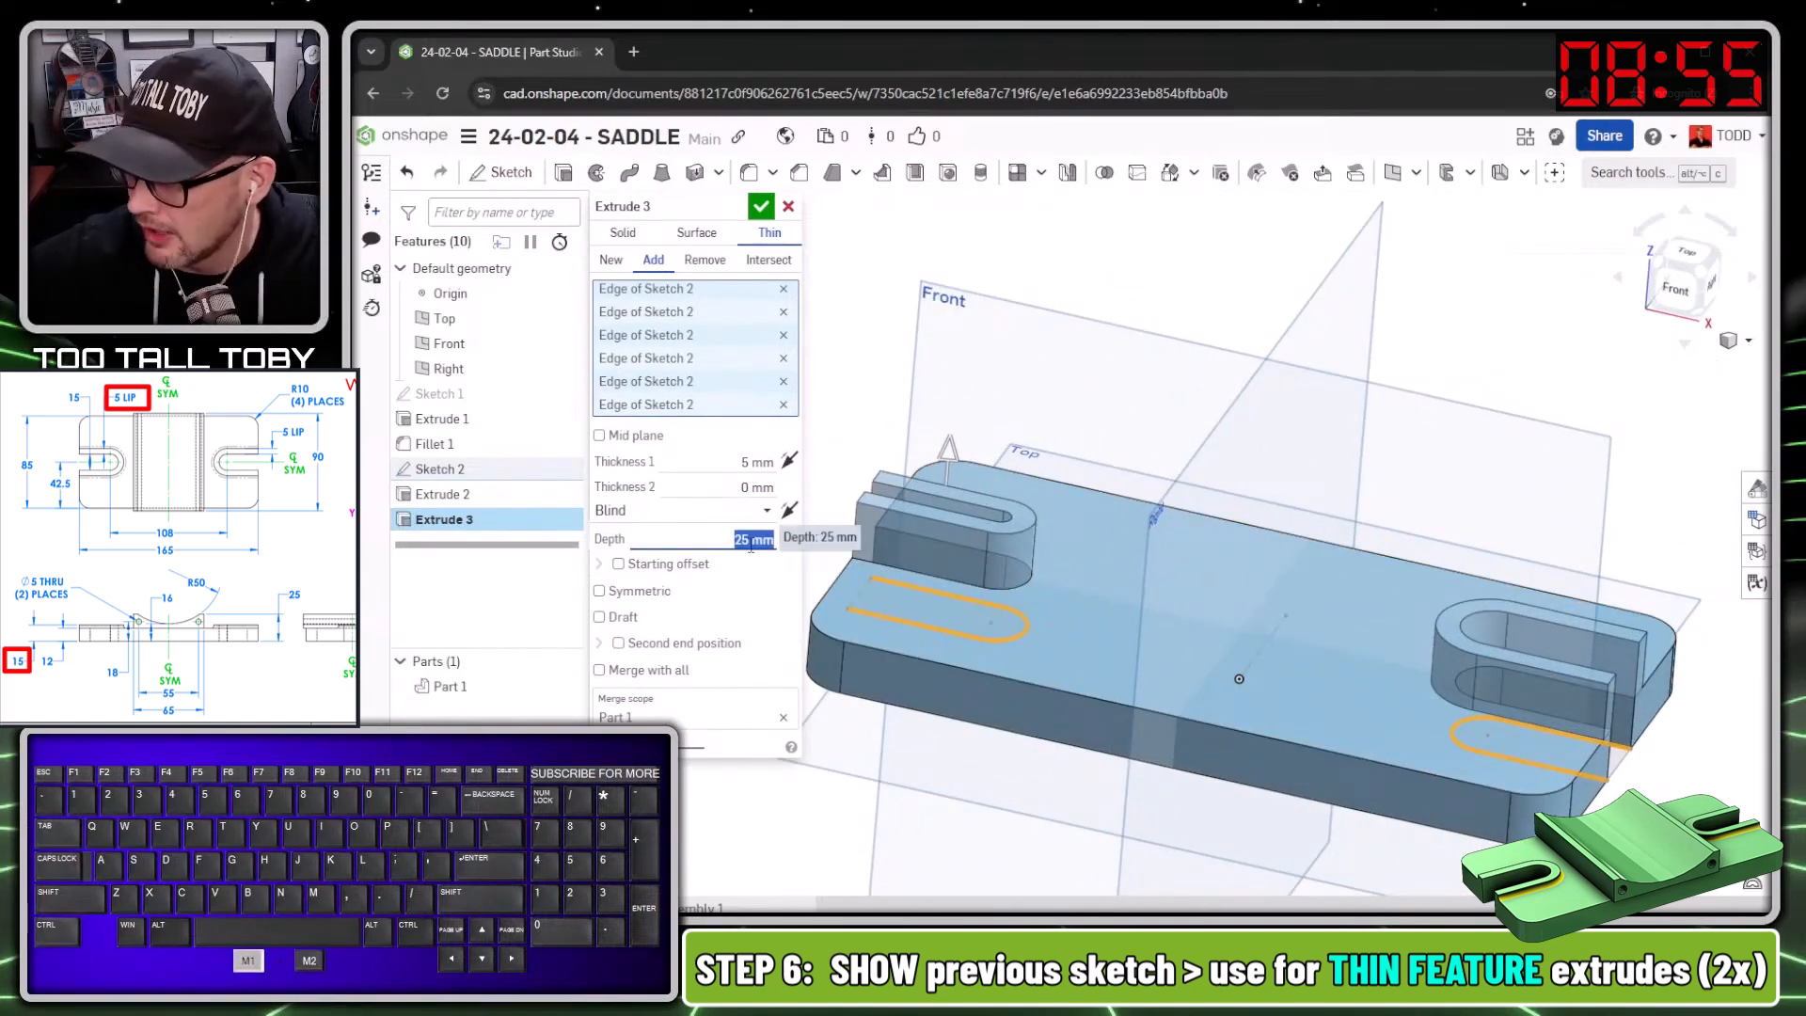
{"action": "type", "text": "15"}
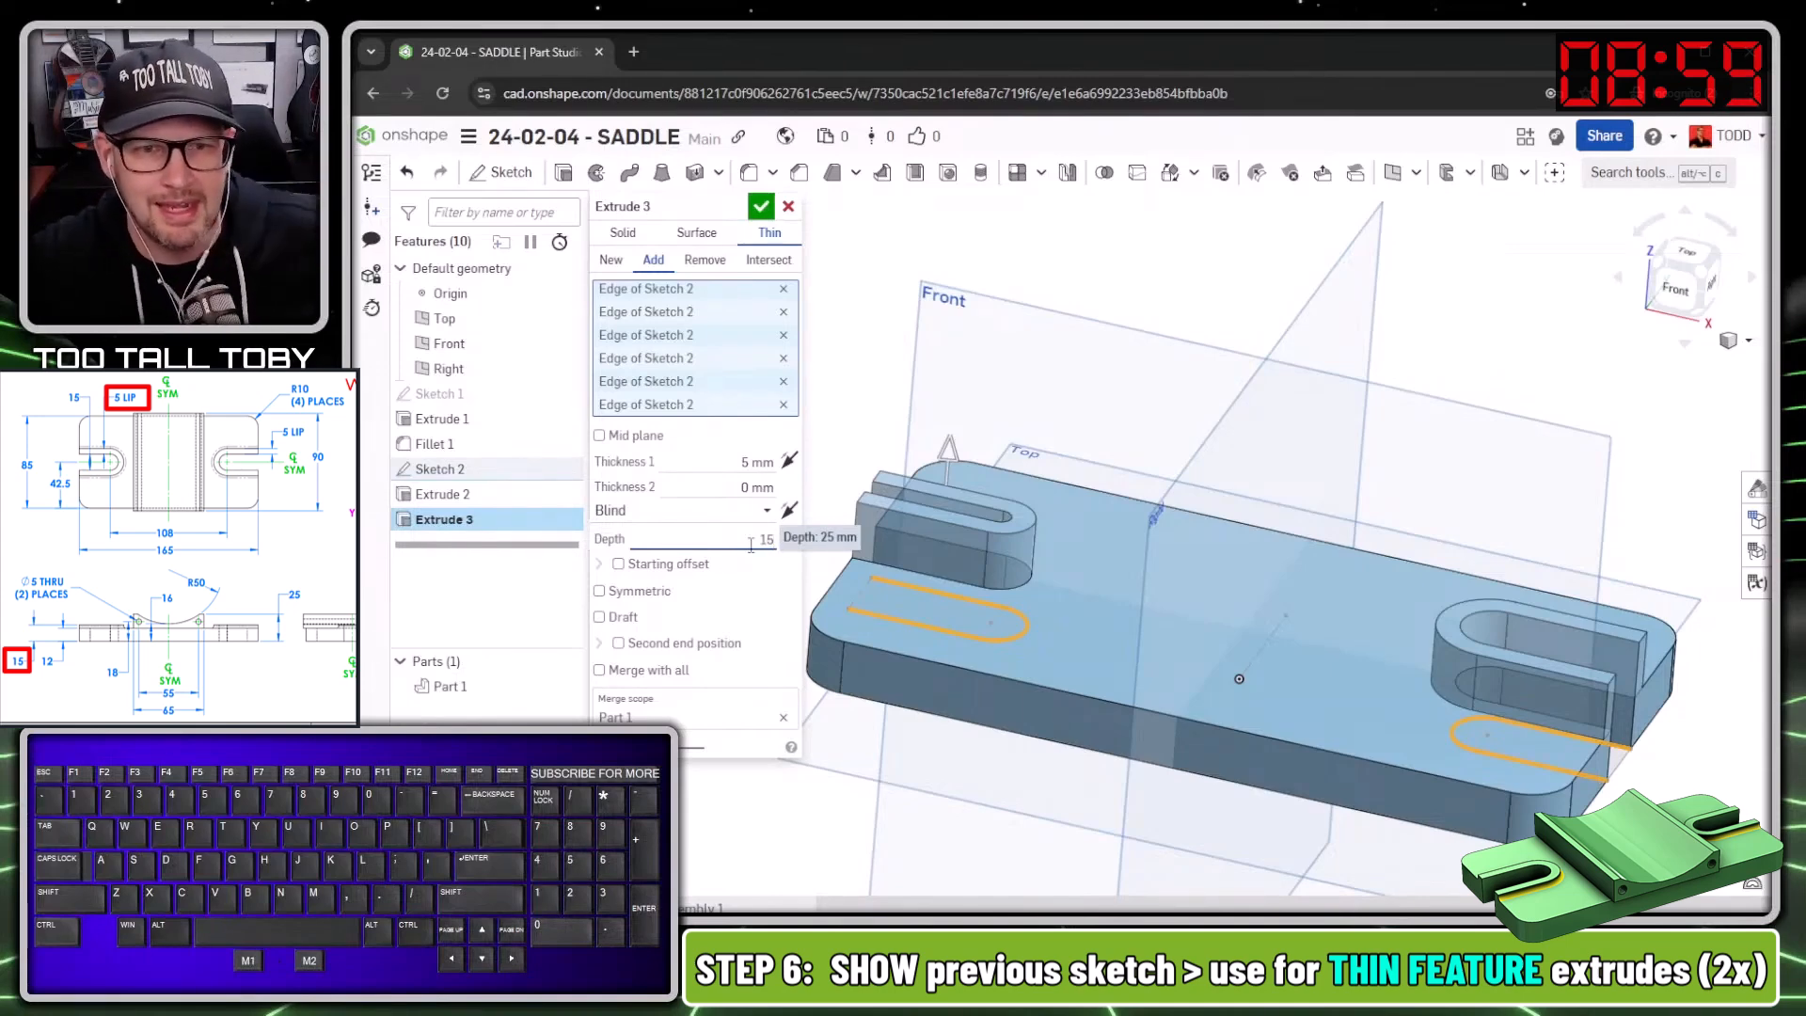
{"action": "key", "text": "Return"}
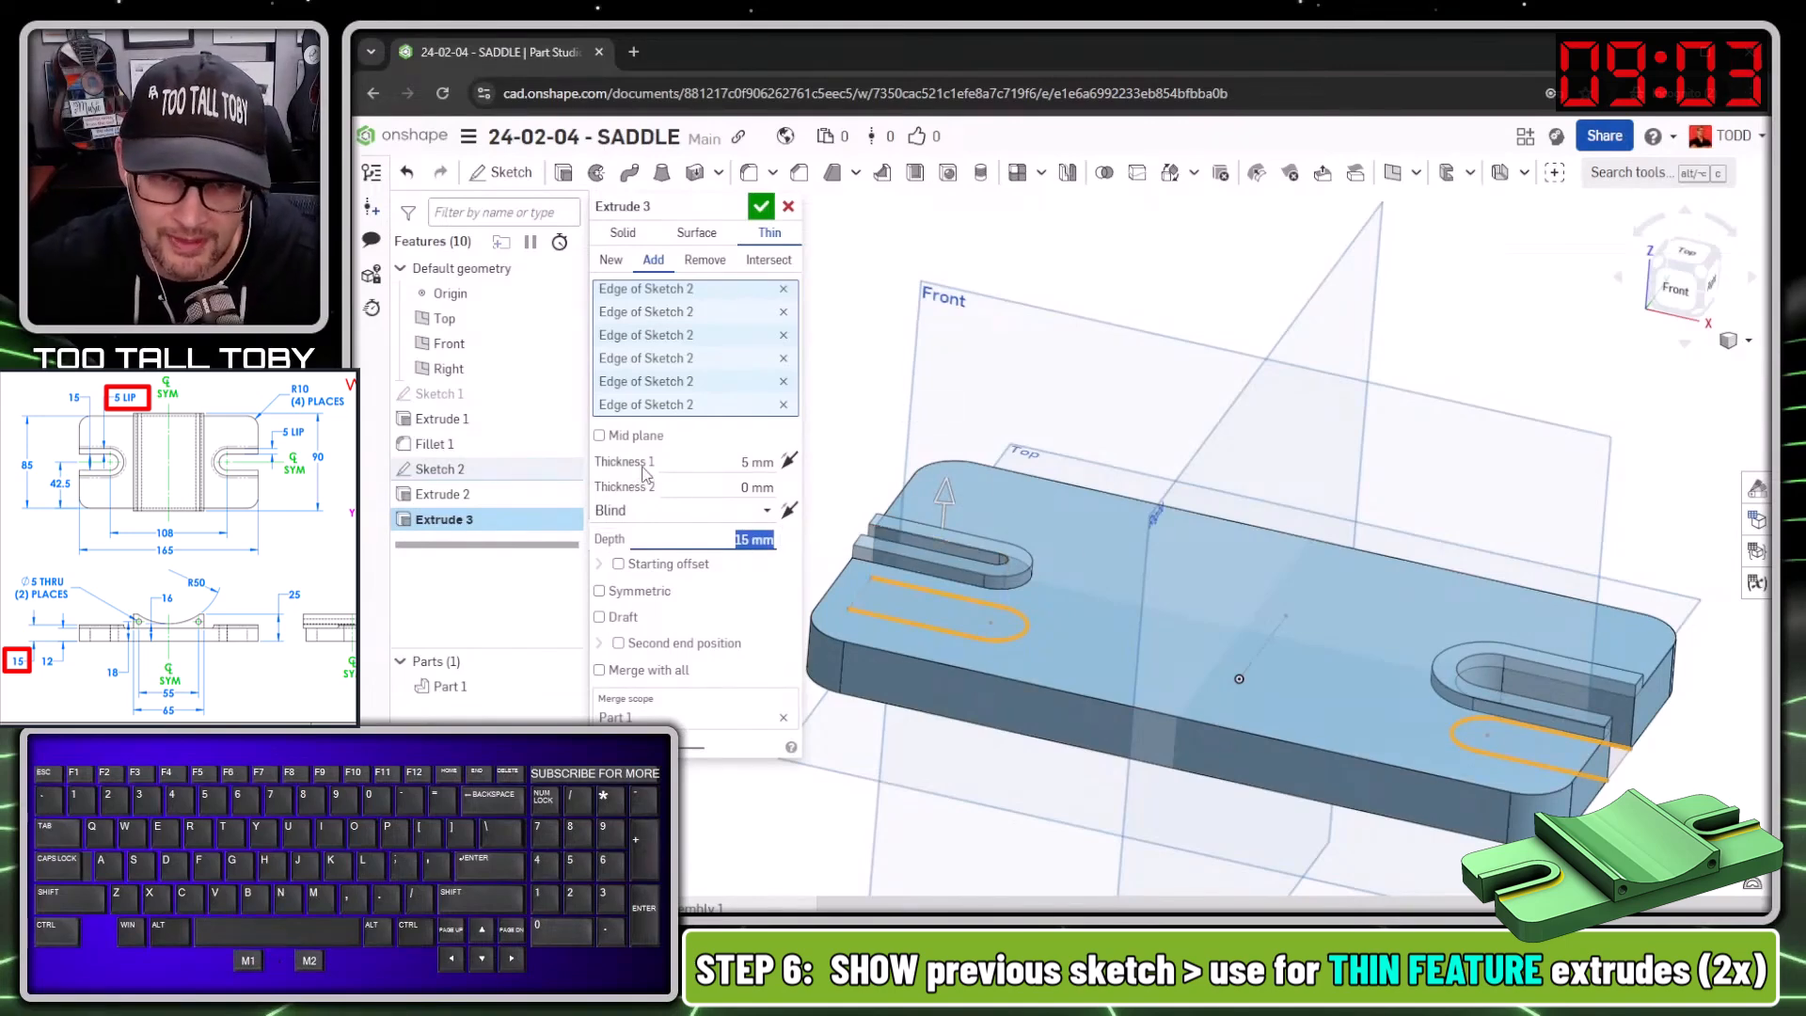
Try flipping the side of the 5 mm thin wall back and forth to compare its position at both slots.
{"action": "right_click_drag", "start_coordinate": [987, 602], "coordinate": [1099, 635]}
{"action": "scroll", "coordinate": [1099, 635], "scroll_direction": "up", "scroll_amount": 3}
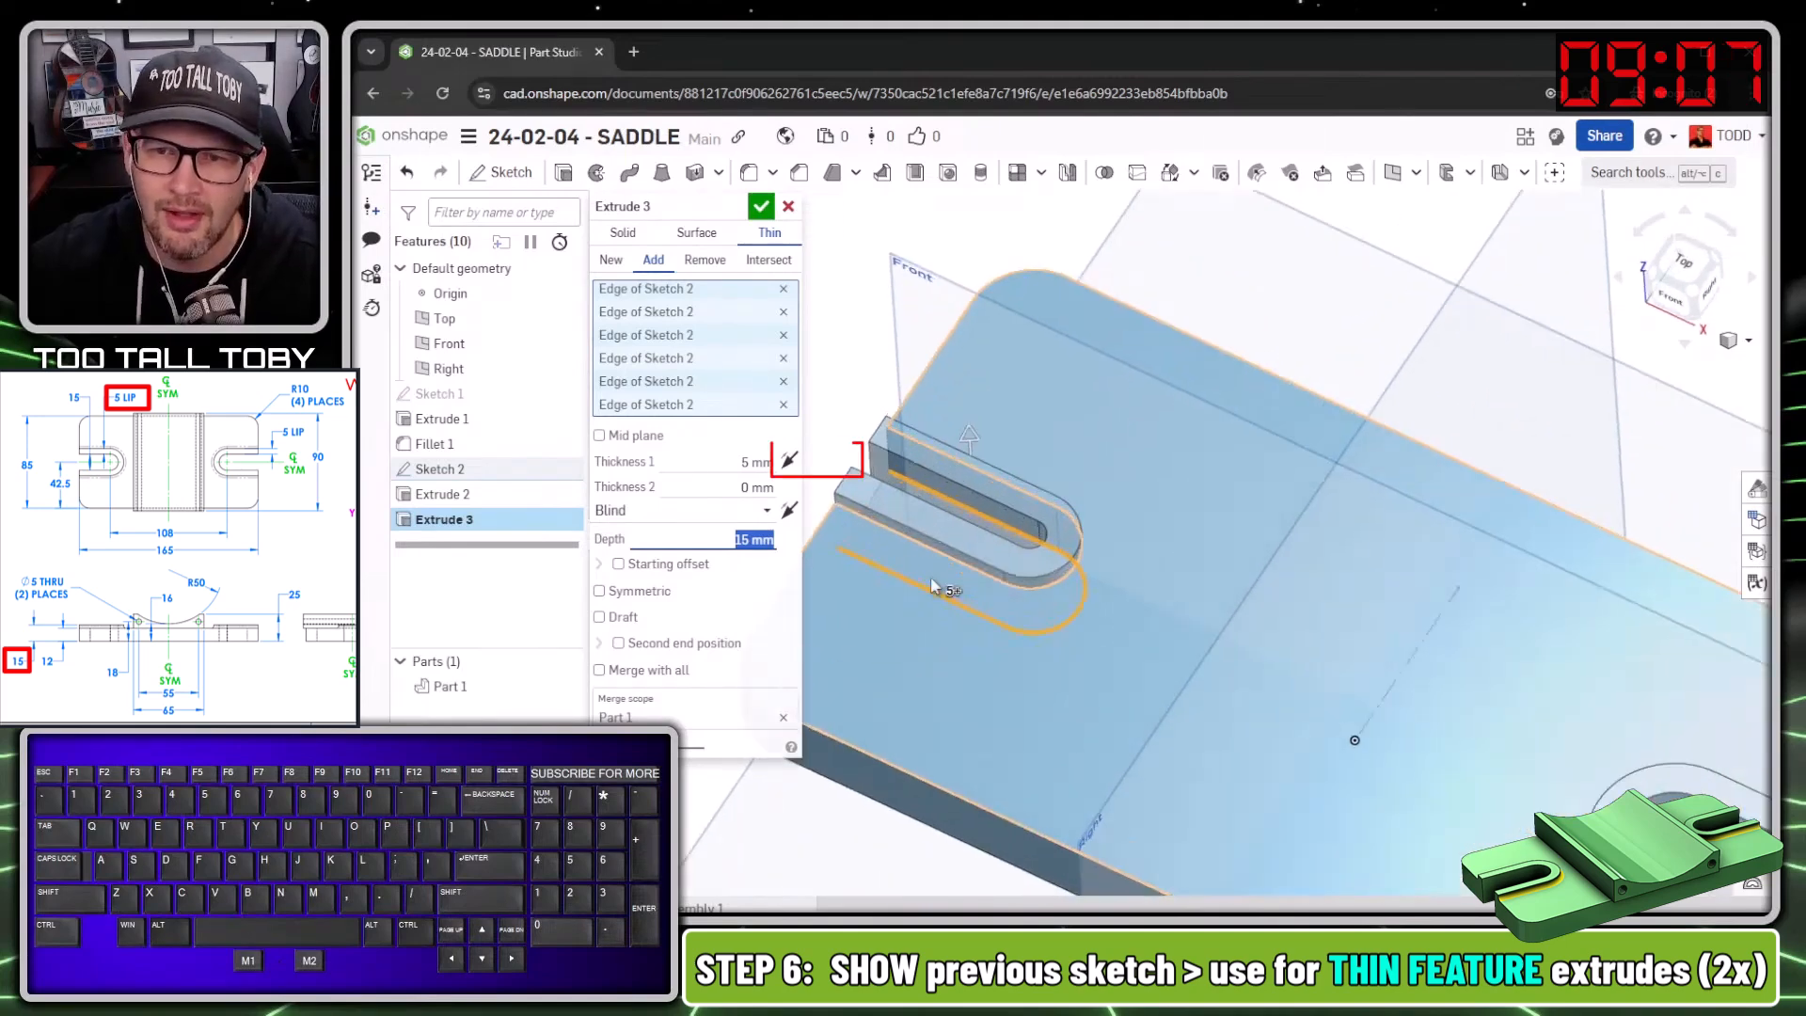
{"action": "scroll", "coordinate": [1411, 715], "scroll_direction": "down", "scroll_amount": 4}
{"action": "right_click_drag", "start_coordinate": [1439, 757], "coordinate": [1249, 553], "text": "ctrl"}
{"action": "right_click_drag", "start_coordinate": [1274, 661], "coordinate": [1143, 595]}
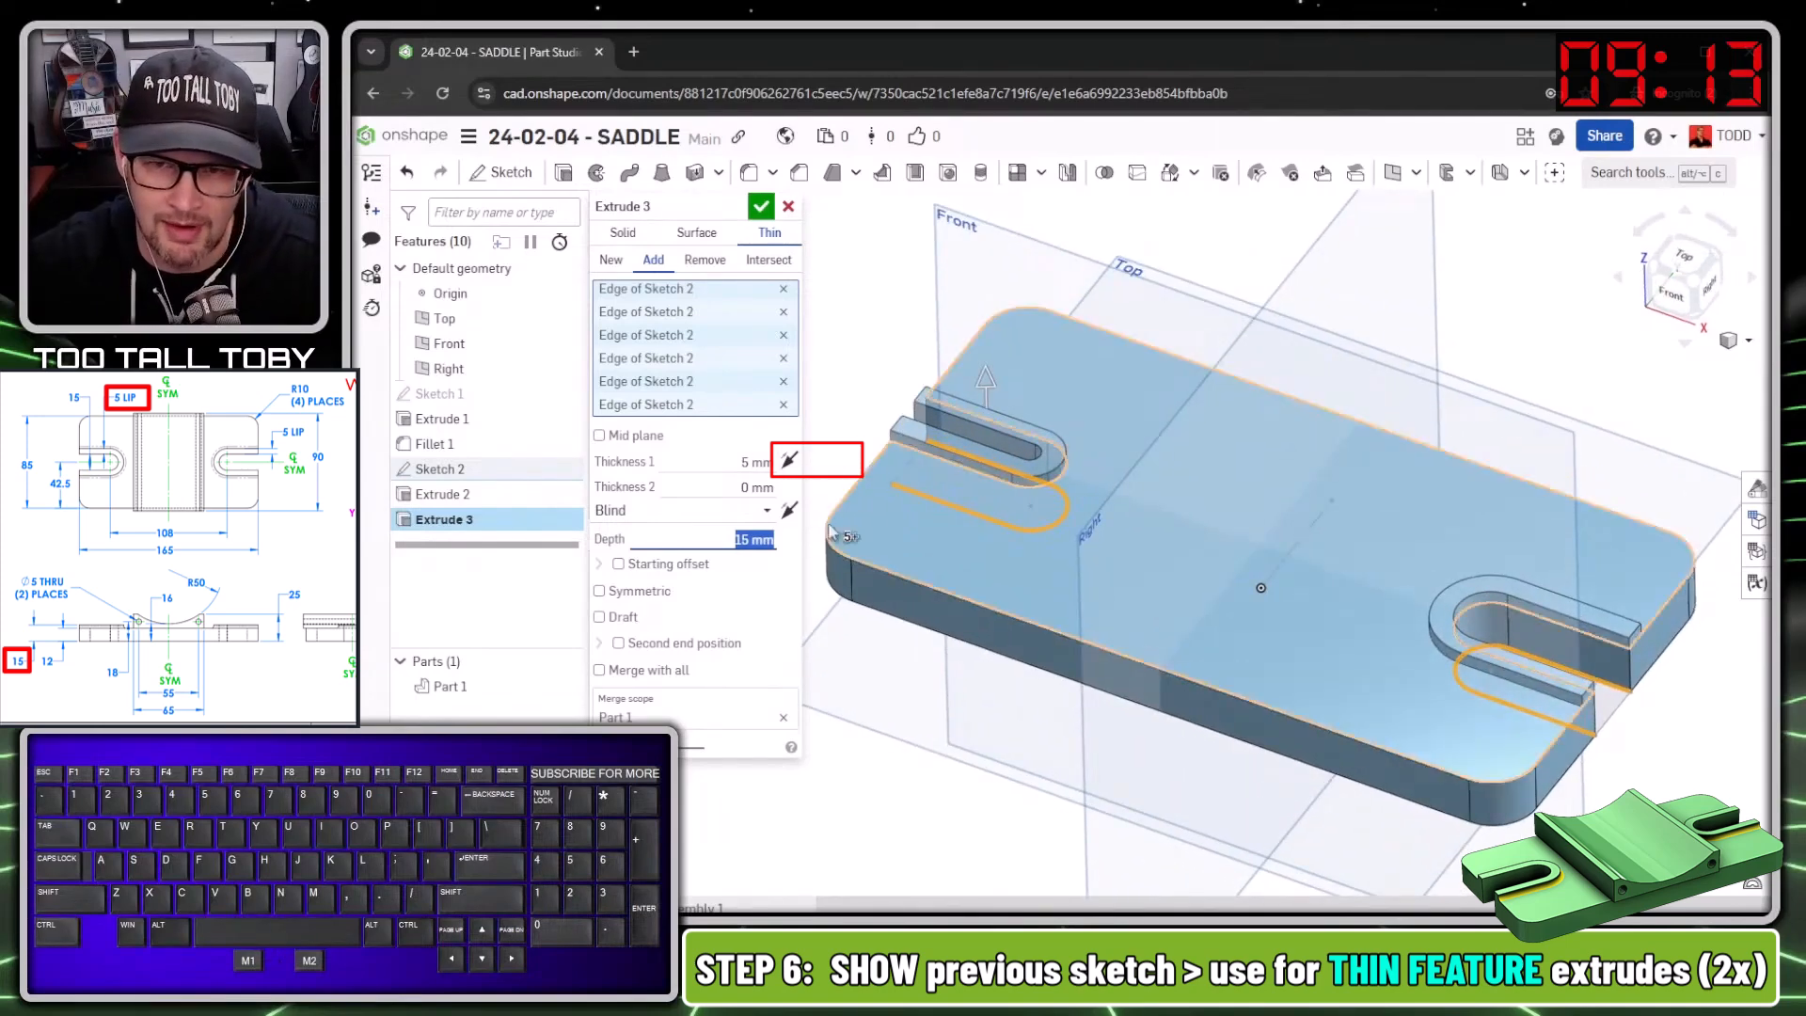
{"action": "left_click", "coordinate": [787, 461]}
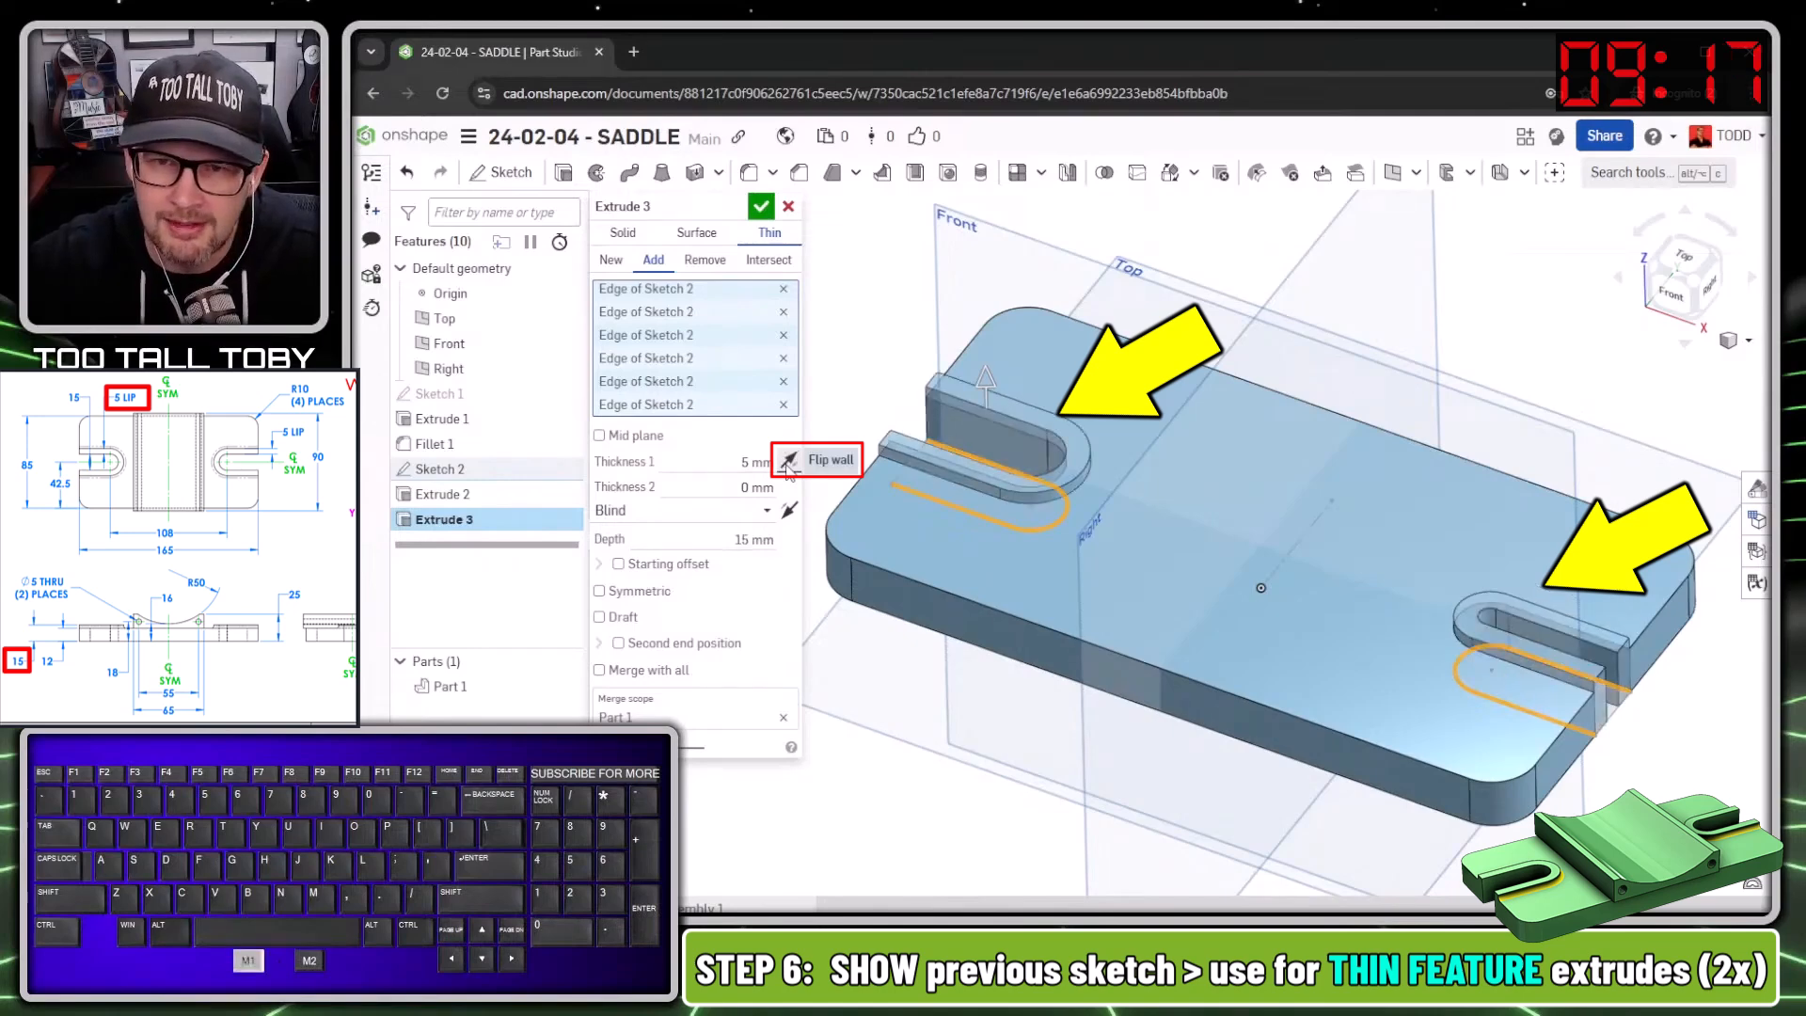
{"action": "left_click", "coordinate": [787, 461]}
{"action": "left_click", "coordinate": [787, 461]}
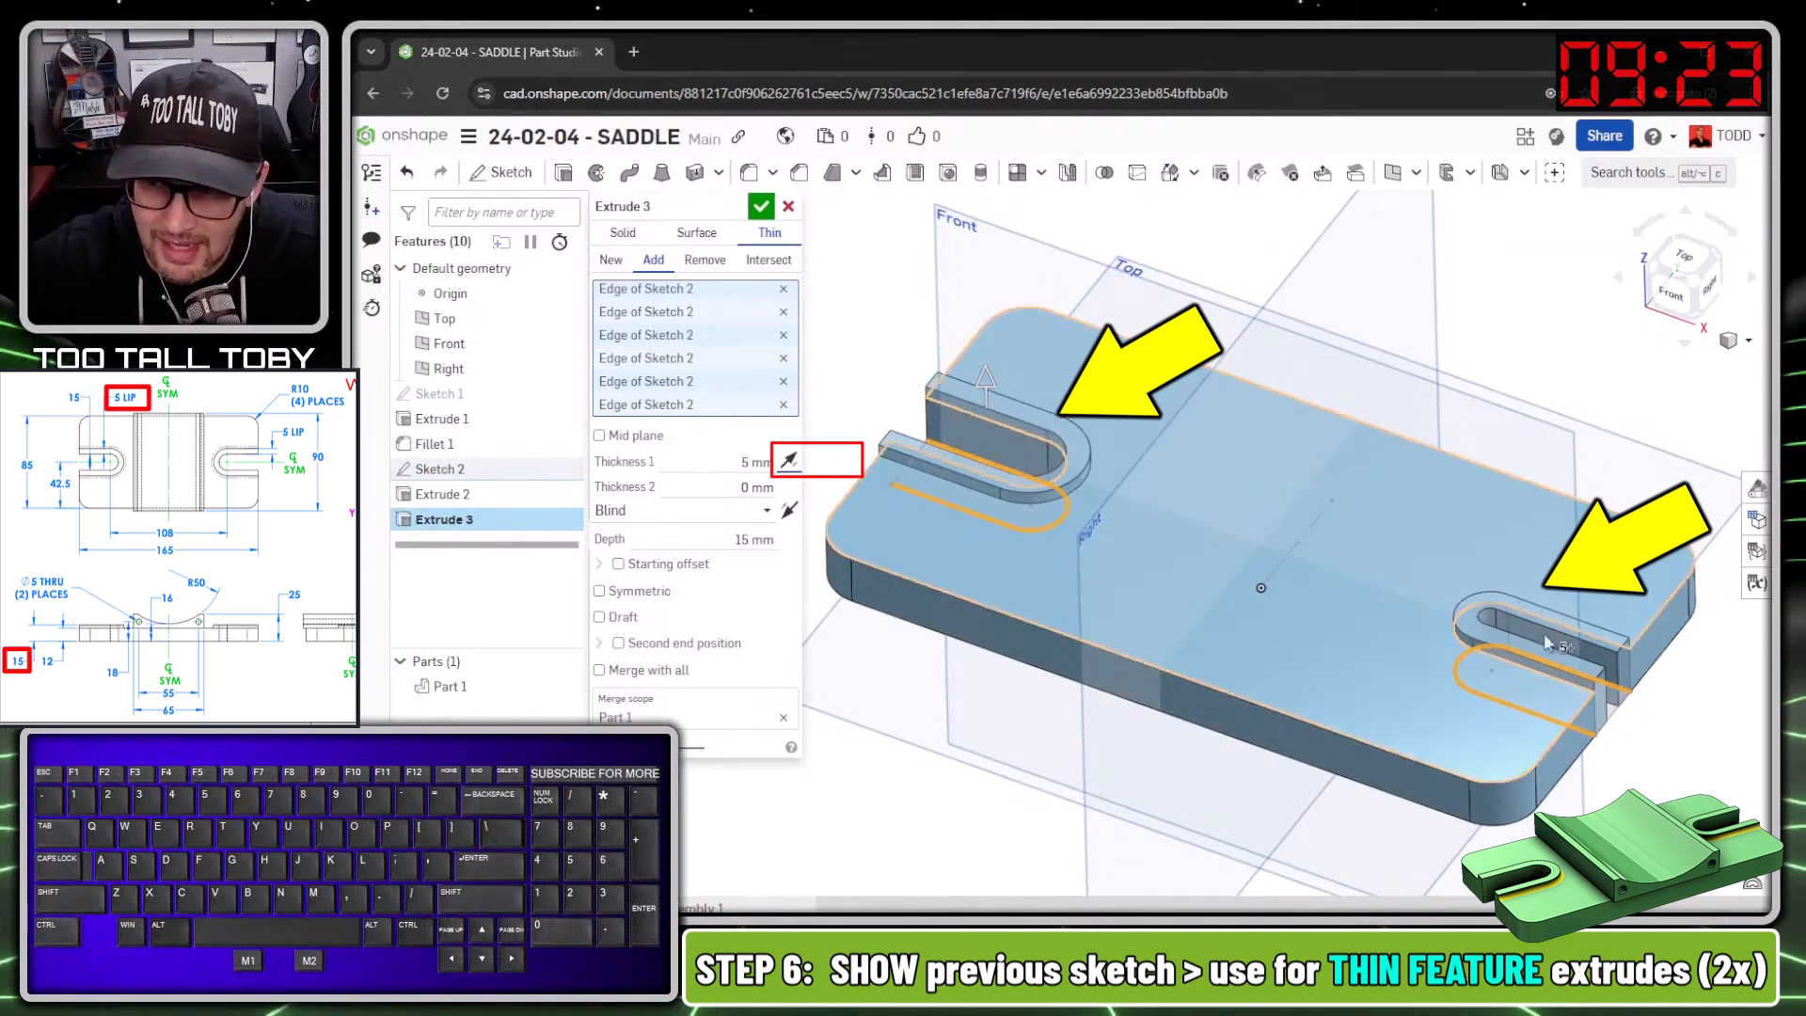
{"action": "left_click", "coordinate": [789, 470]}
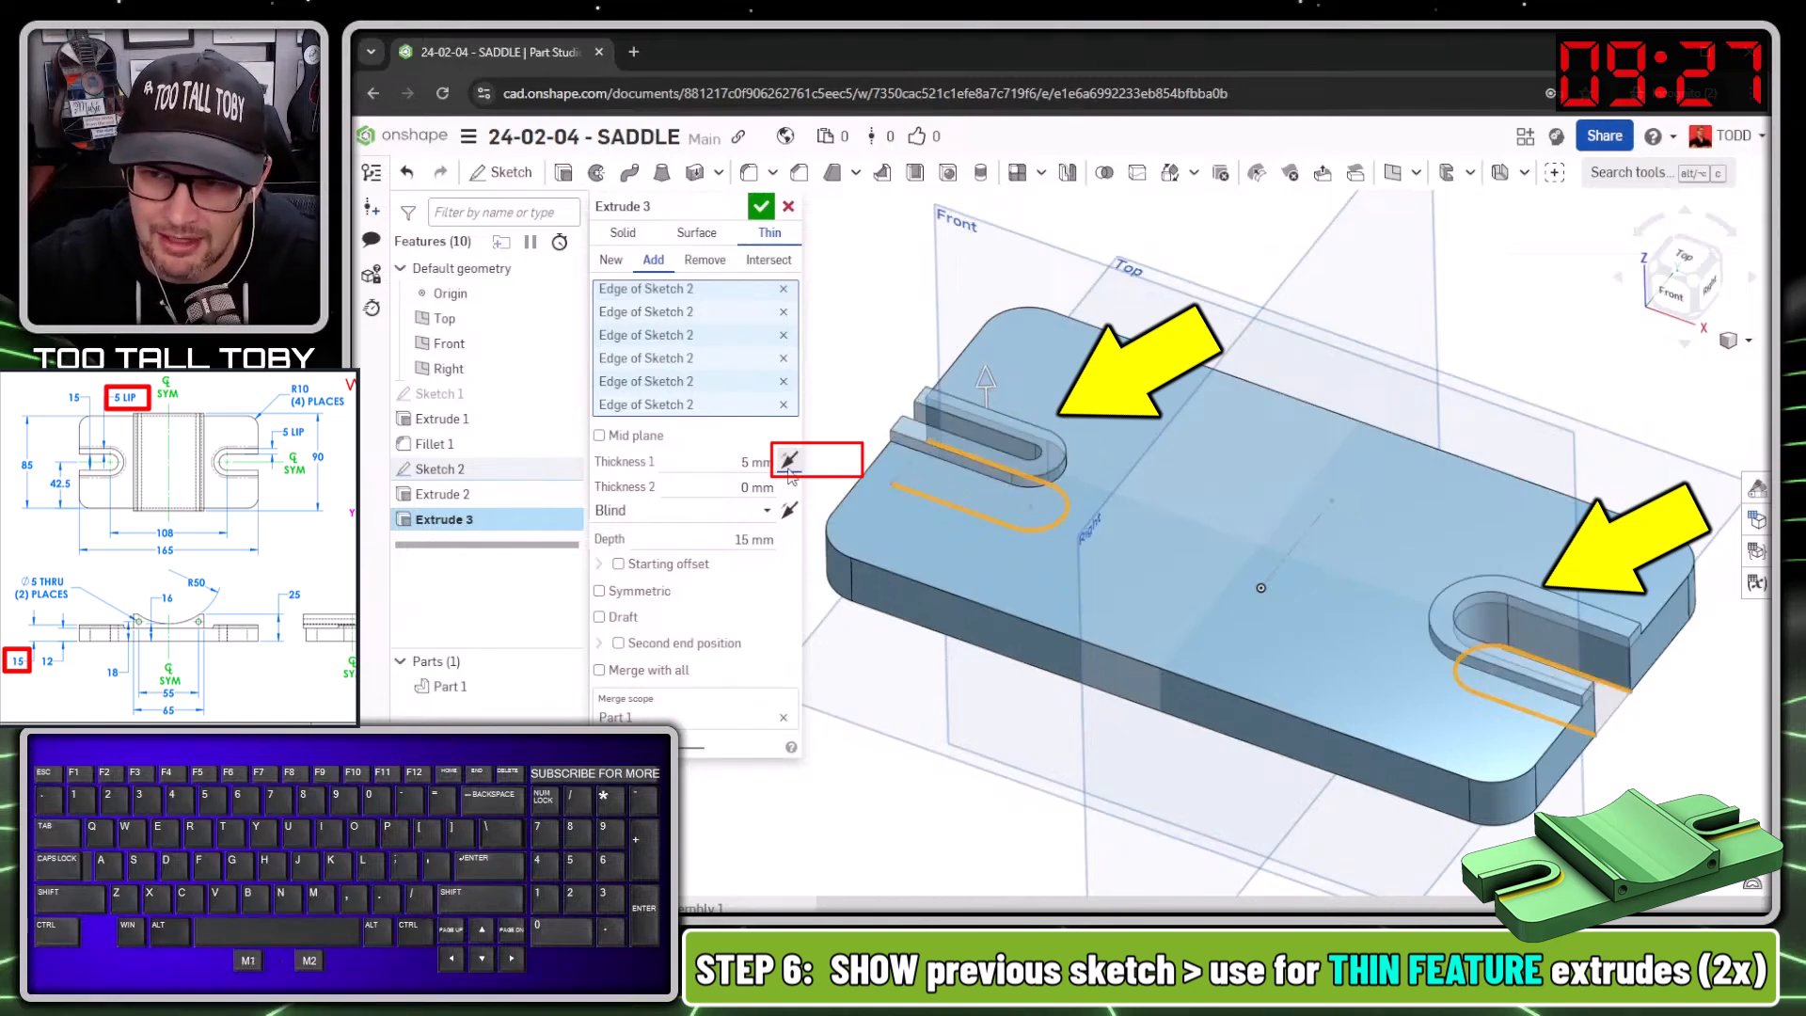
{"action": "left_click", "coordinate": [789, 470]}
{"action": "left_click", "coordinate": [789, 470]}
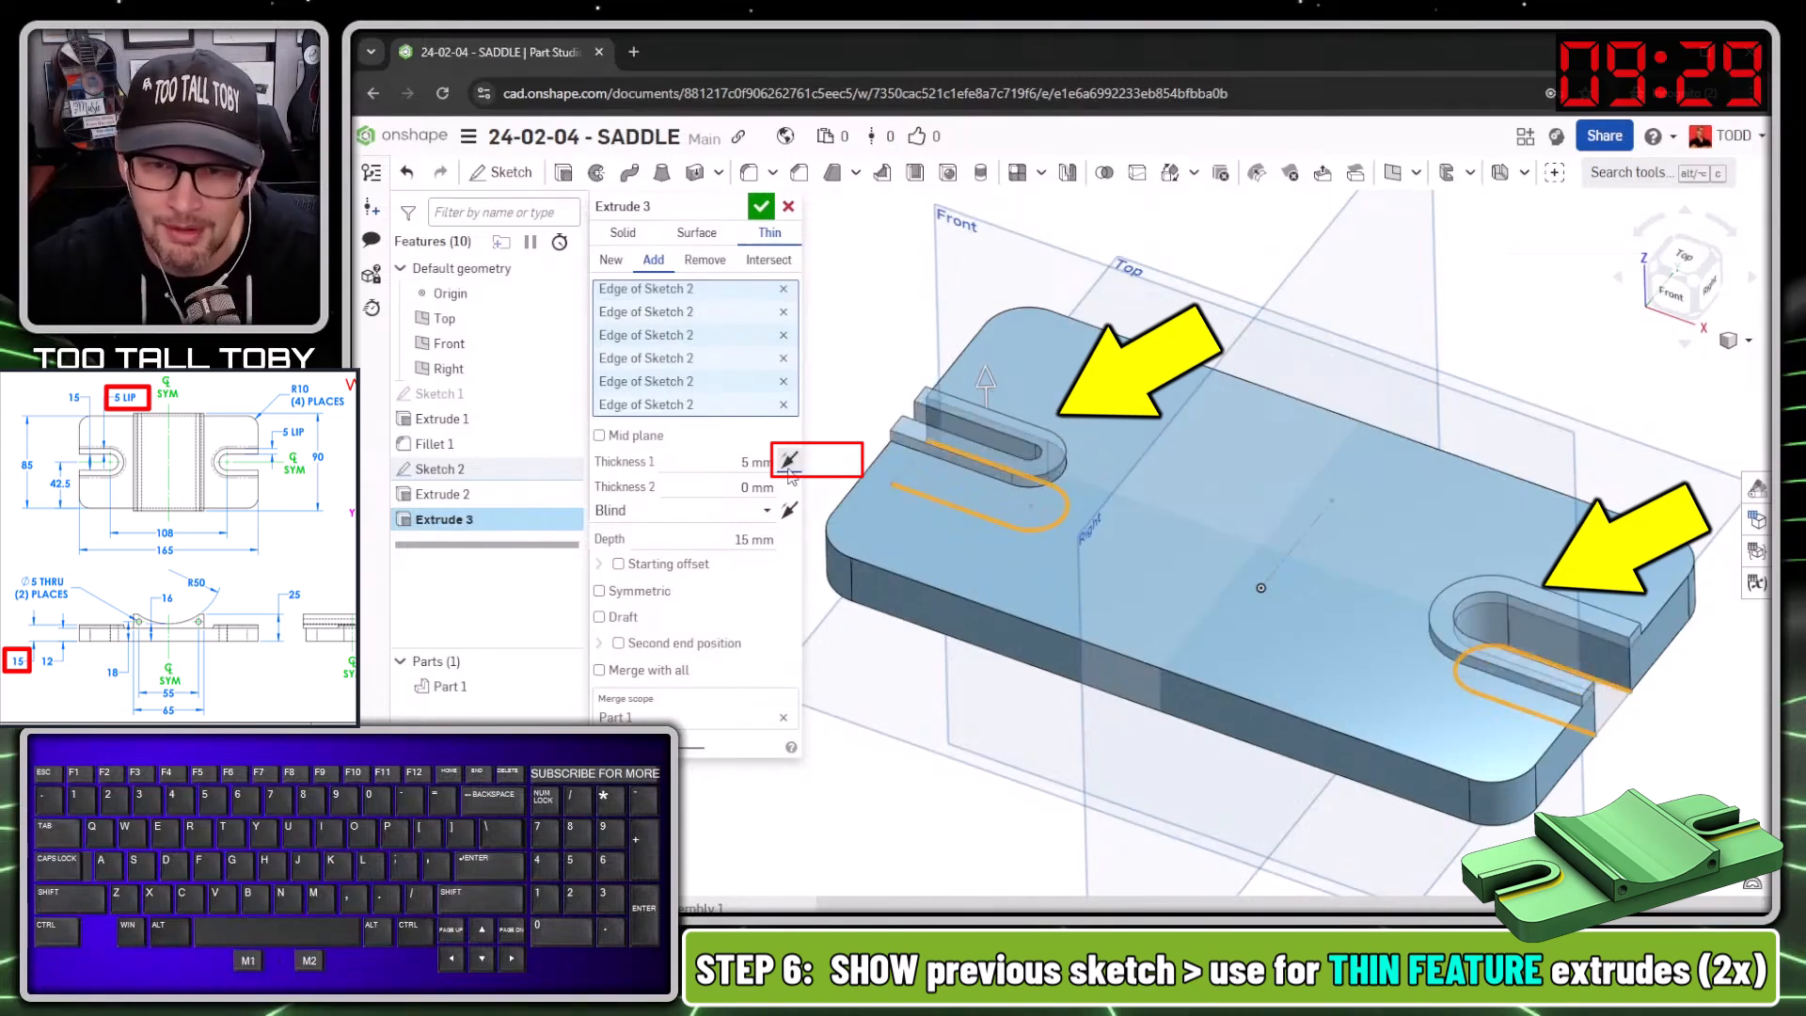
Flip the 5 mm wall to the other side, remove the right slot's three edges from the selection, and accept the left slot's thin extrude.
{"action": "left_click", "coordinate": [789, 470]}
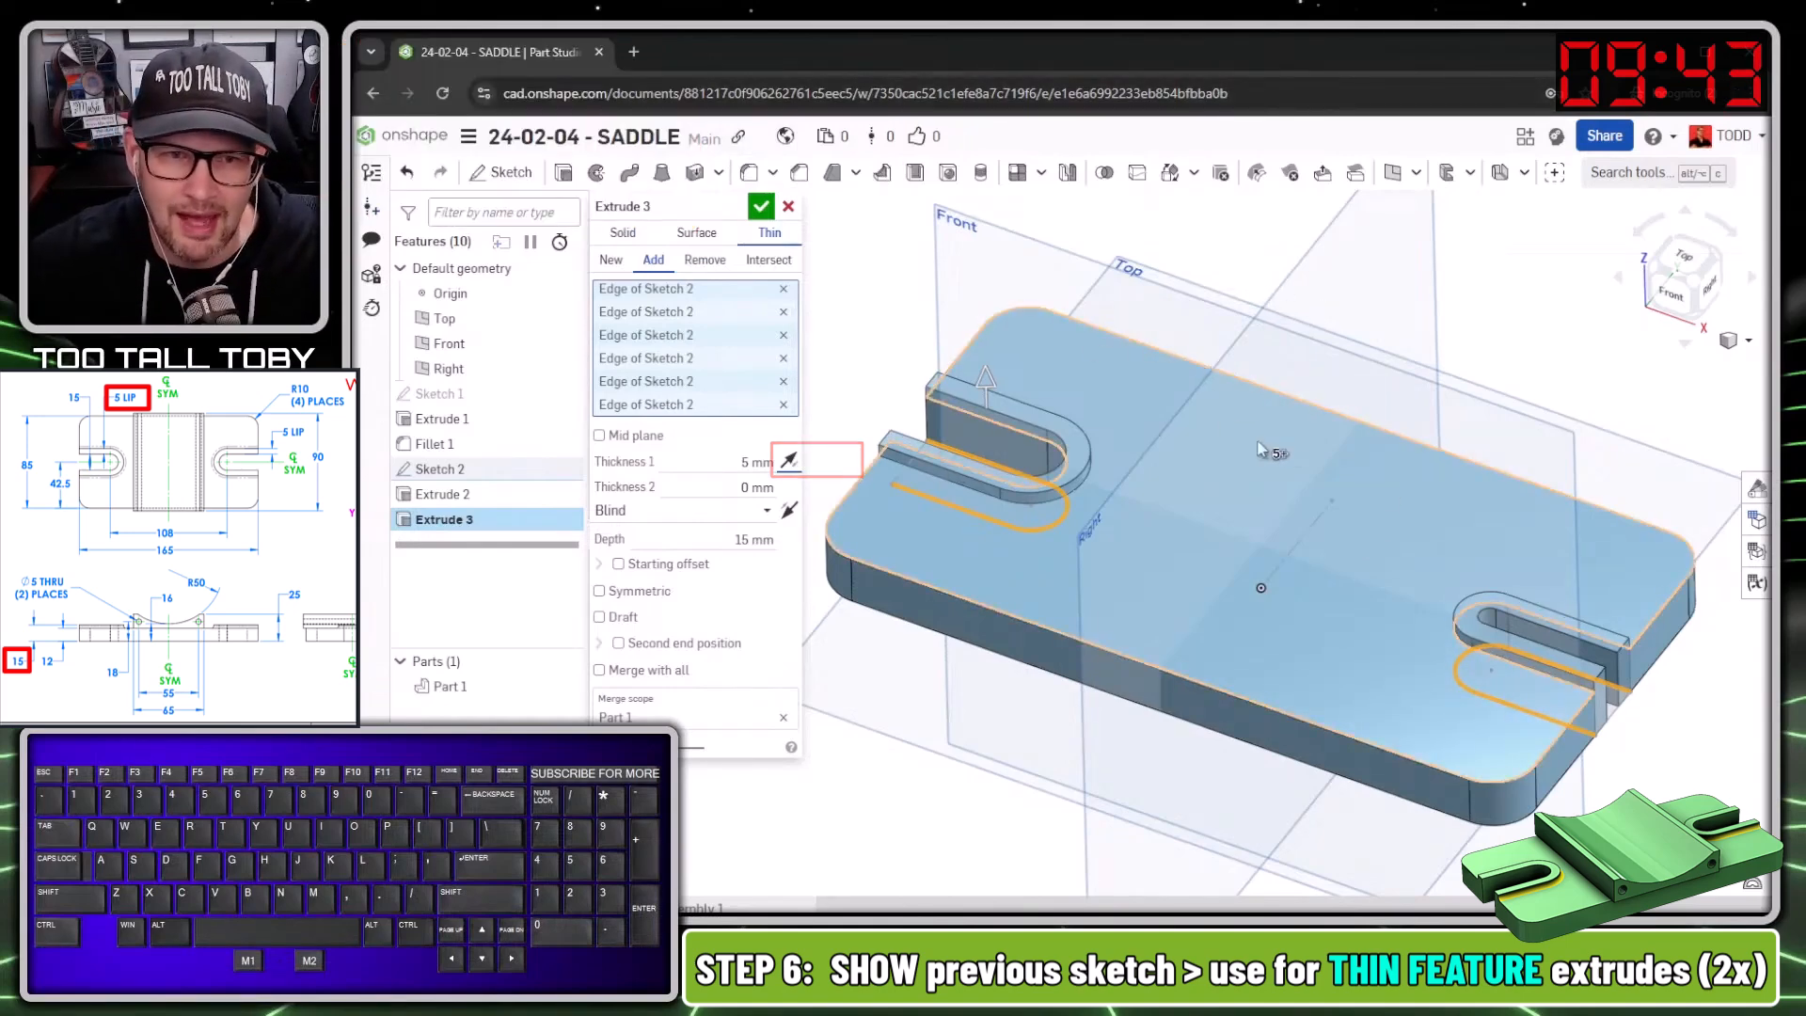
{"action": "right_click_drag", "start_coordinate": [1693, 689], "coordinate": [1610, 748]}
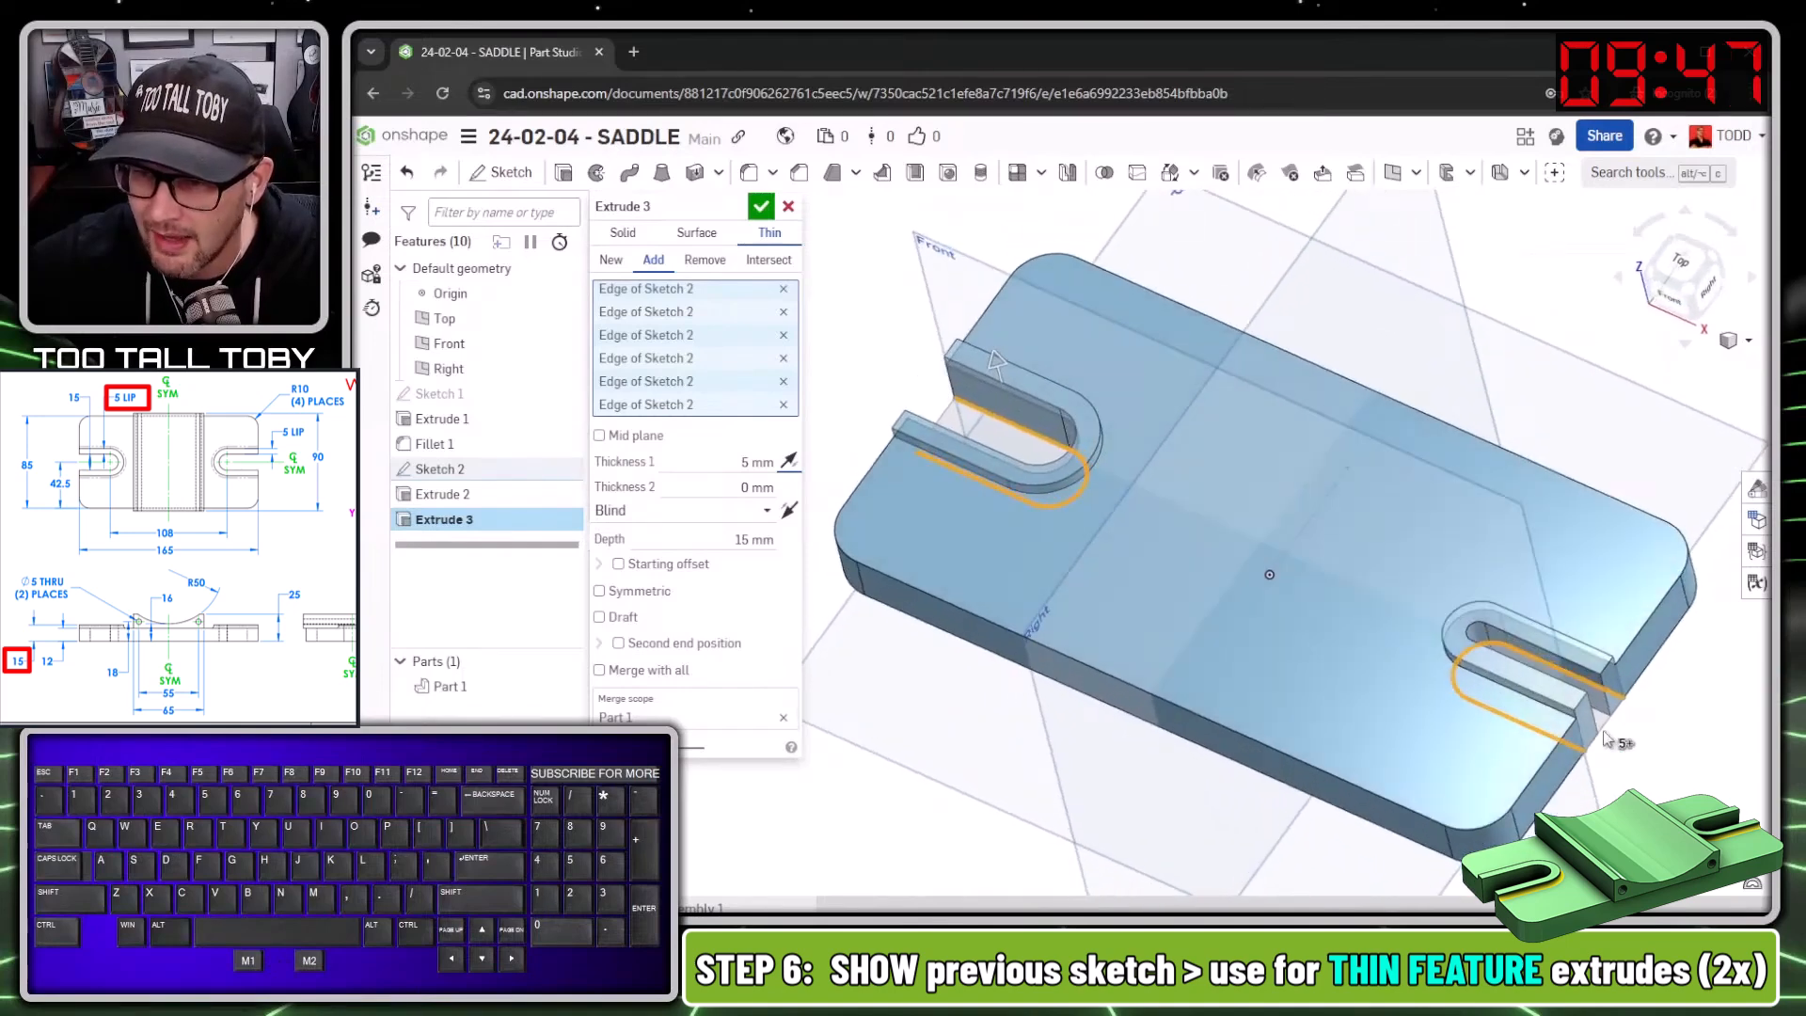
{"action": "left_click", "coordinate": [1588, 691]}
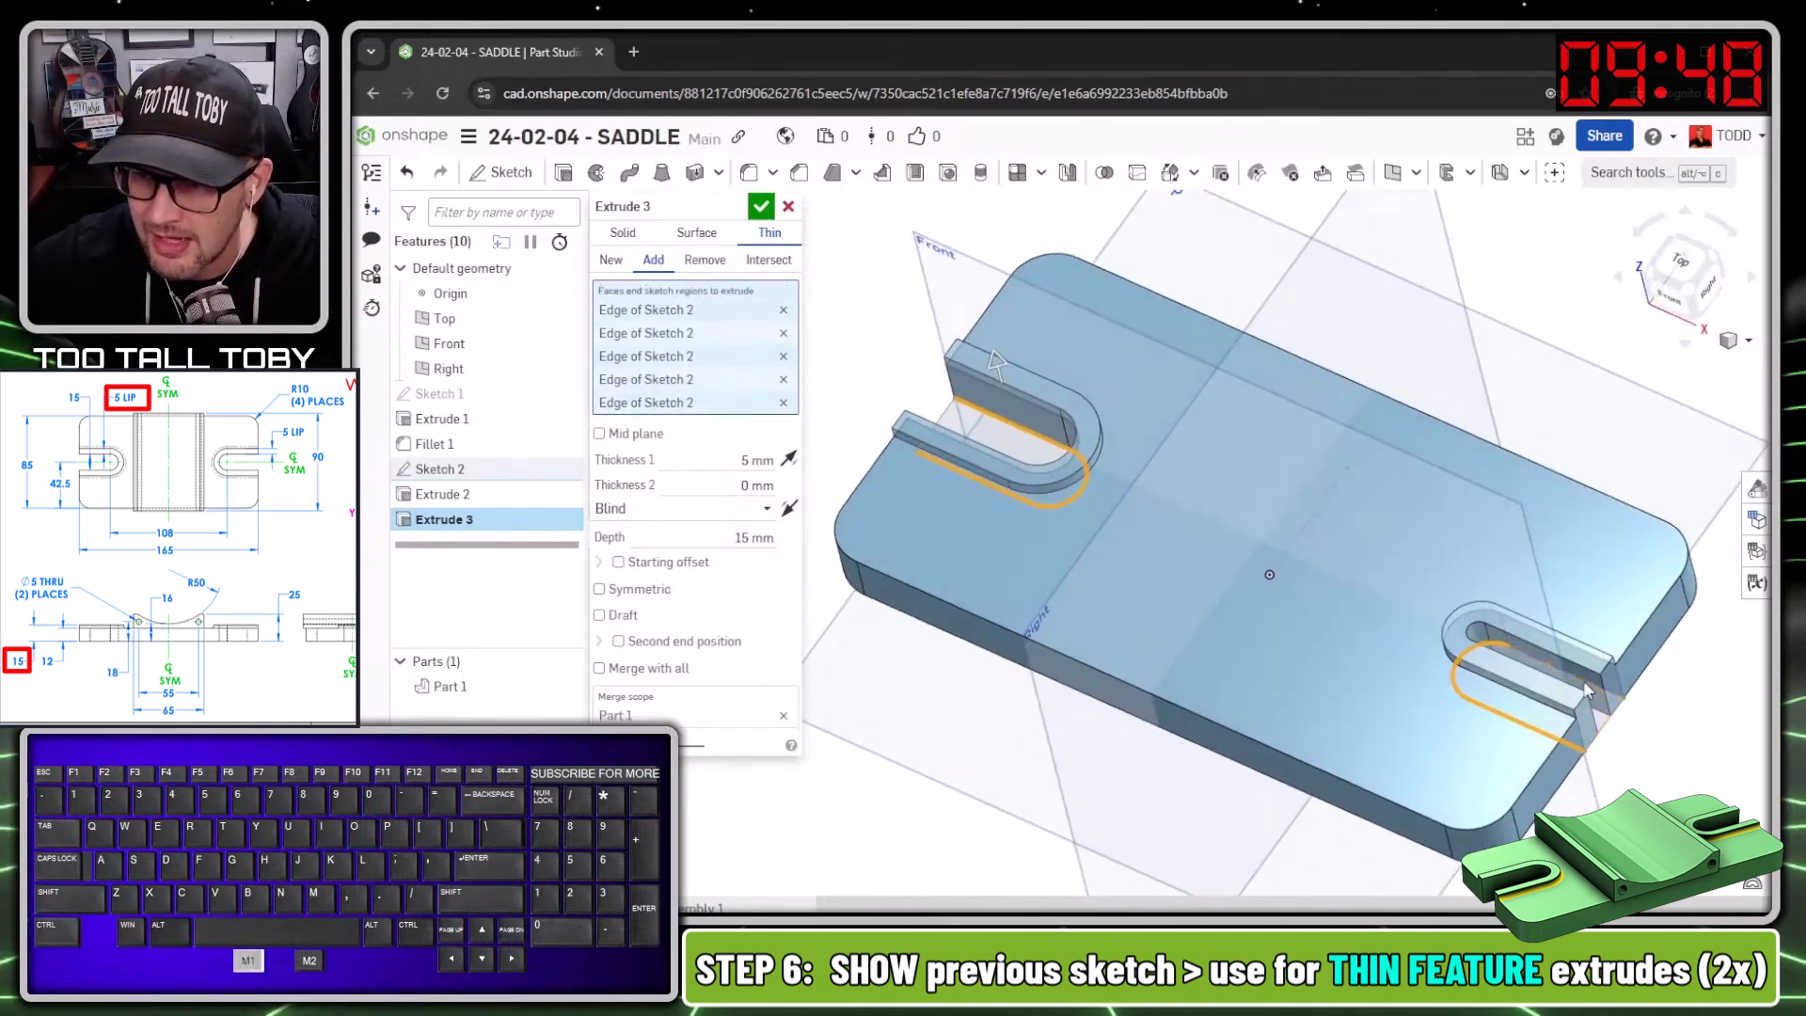
{"action": "left_click", "coordinate": [1487, 656]}
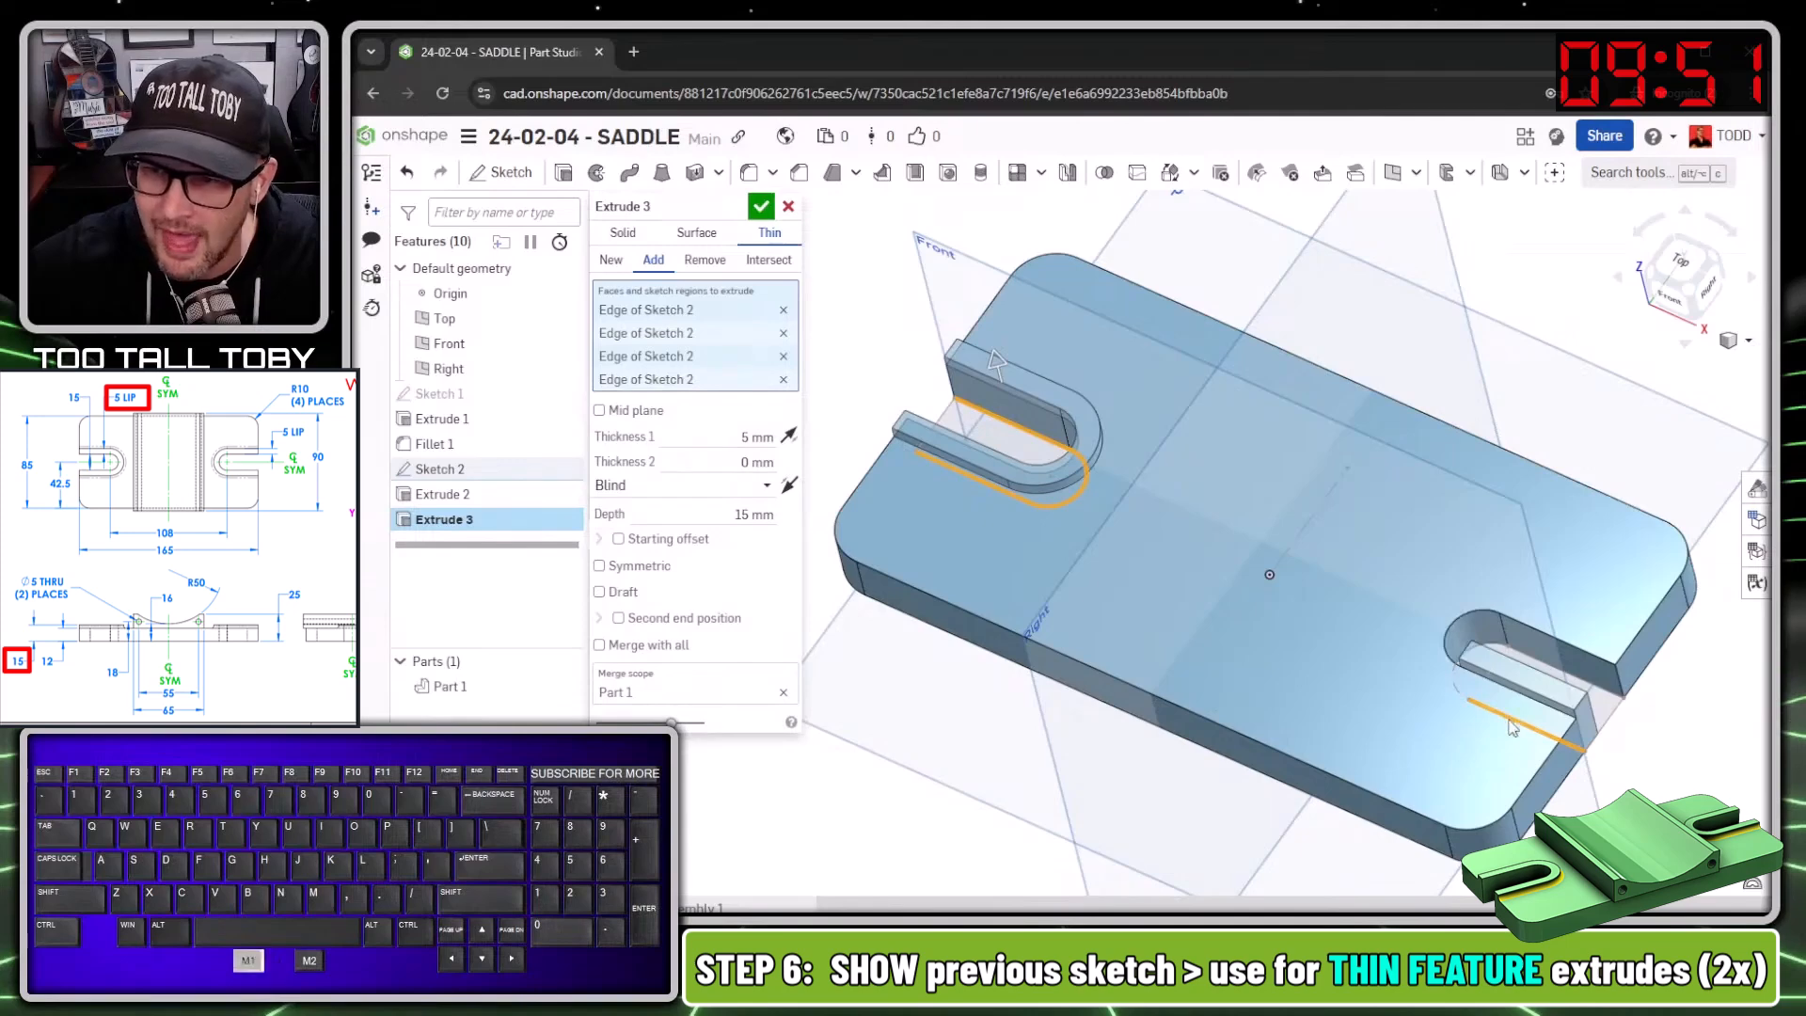
{"action": "left_click", "coordinate": [1516, 726]}
{"action": "mouse_move", "coordinate": [1186, 707]}
{"action": "right_mouse_down"}
{"action": "mouse_move", "coordinate": [1223, 673]}
{"action": "mouse_move", "coordinate": [1216, 725]}
{"action": "right_mouse_up"}
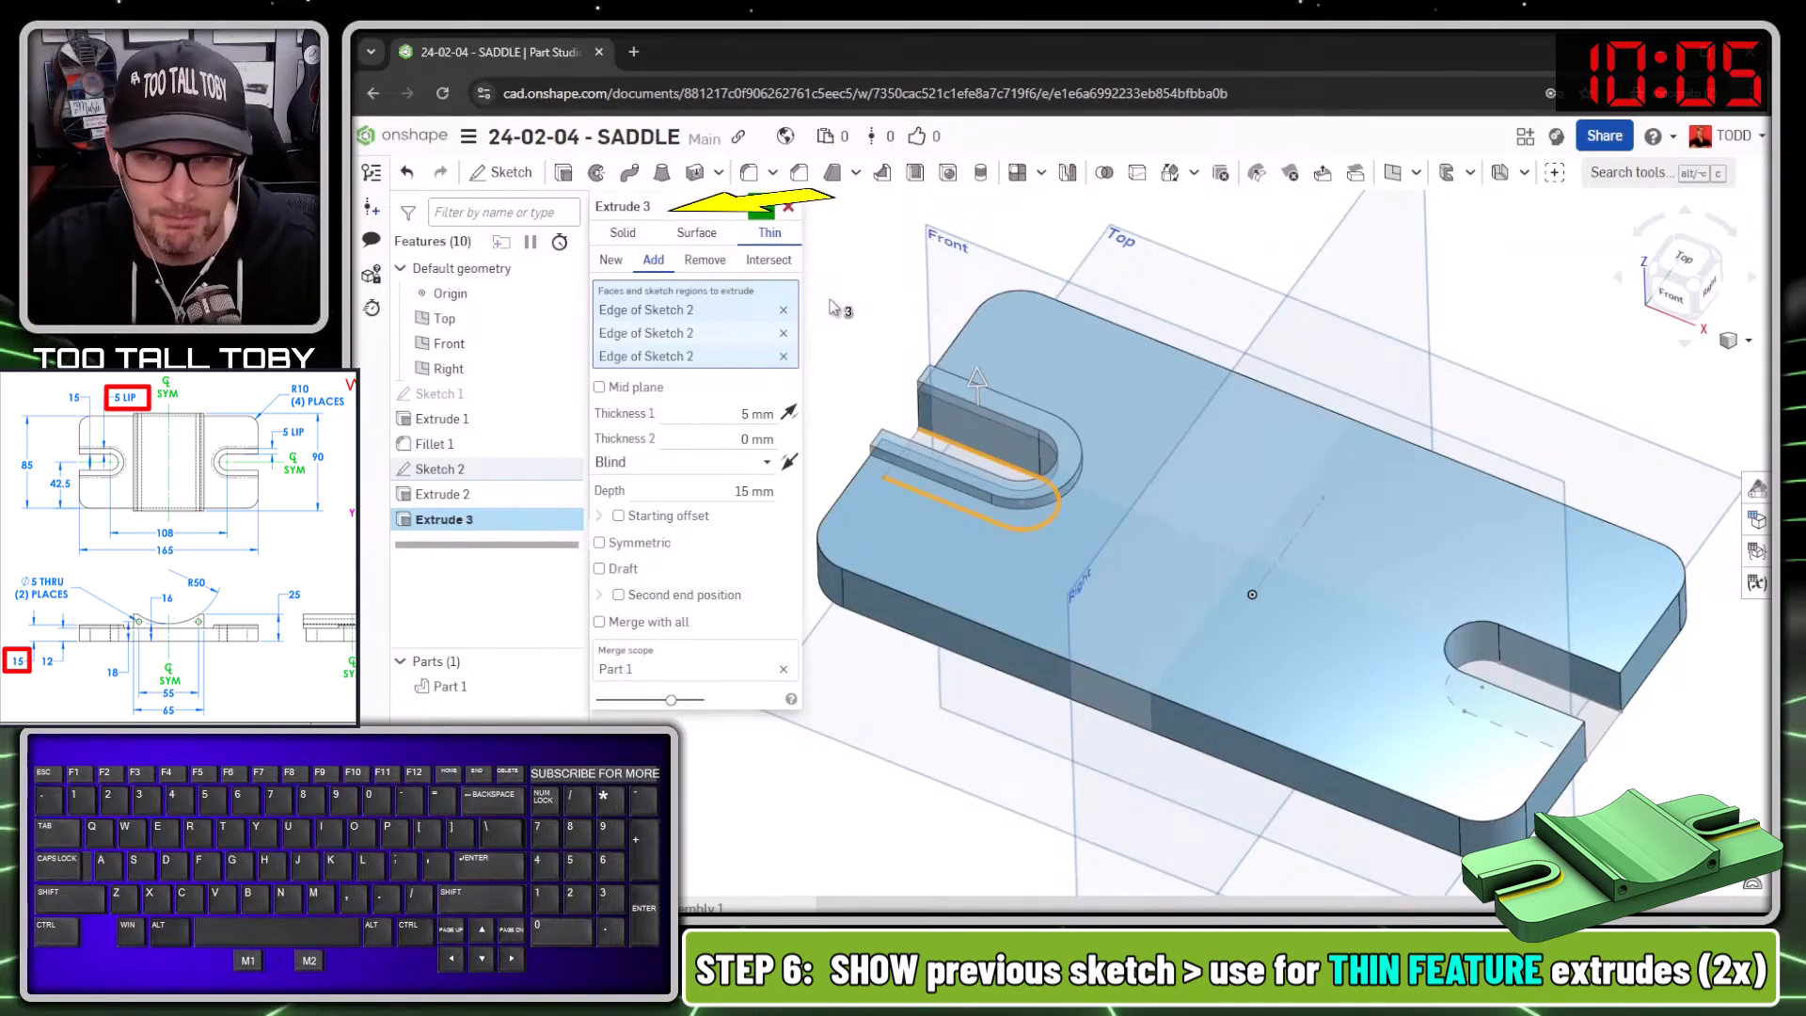
{"action": "key", "text": "Return"}
Start another thin extrude and select the two straight edges and arc of the right slot's profile in Sketch 2.
{"action": "key", "text": "shift+e"}
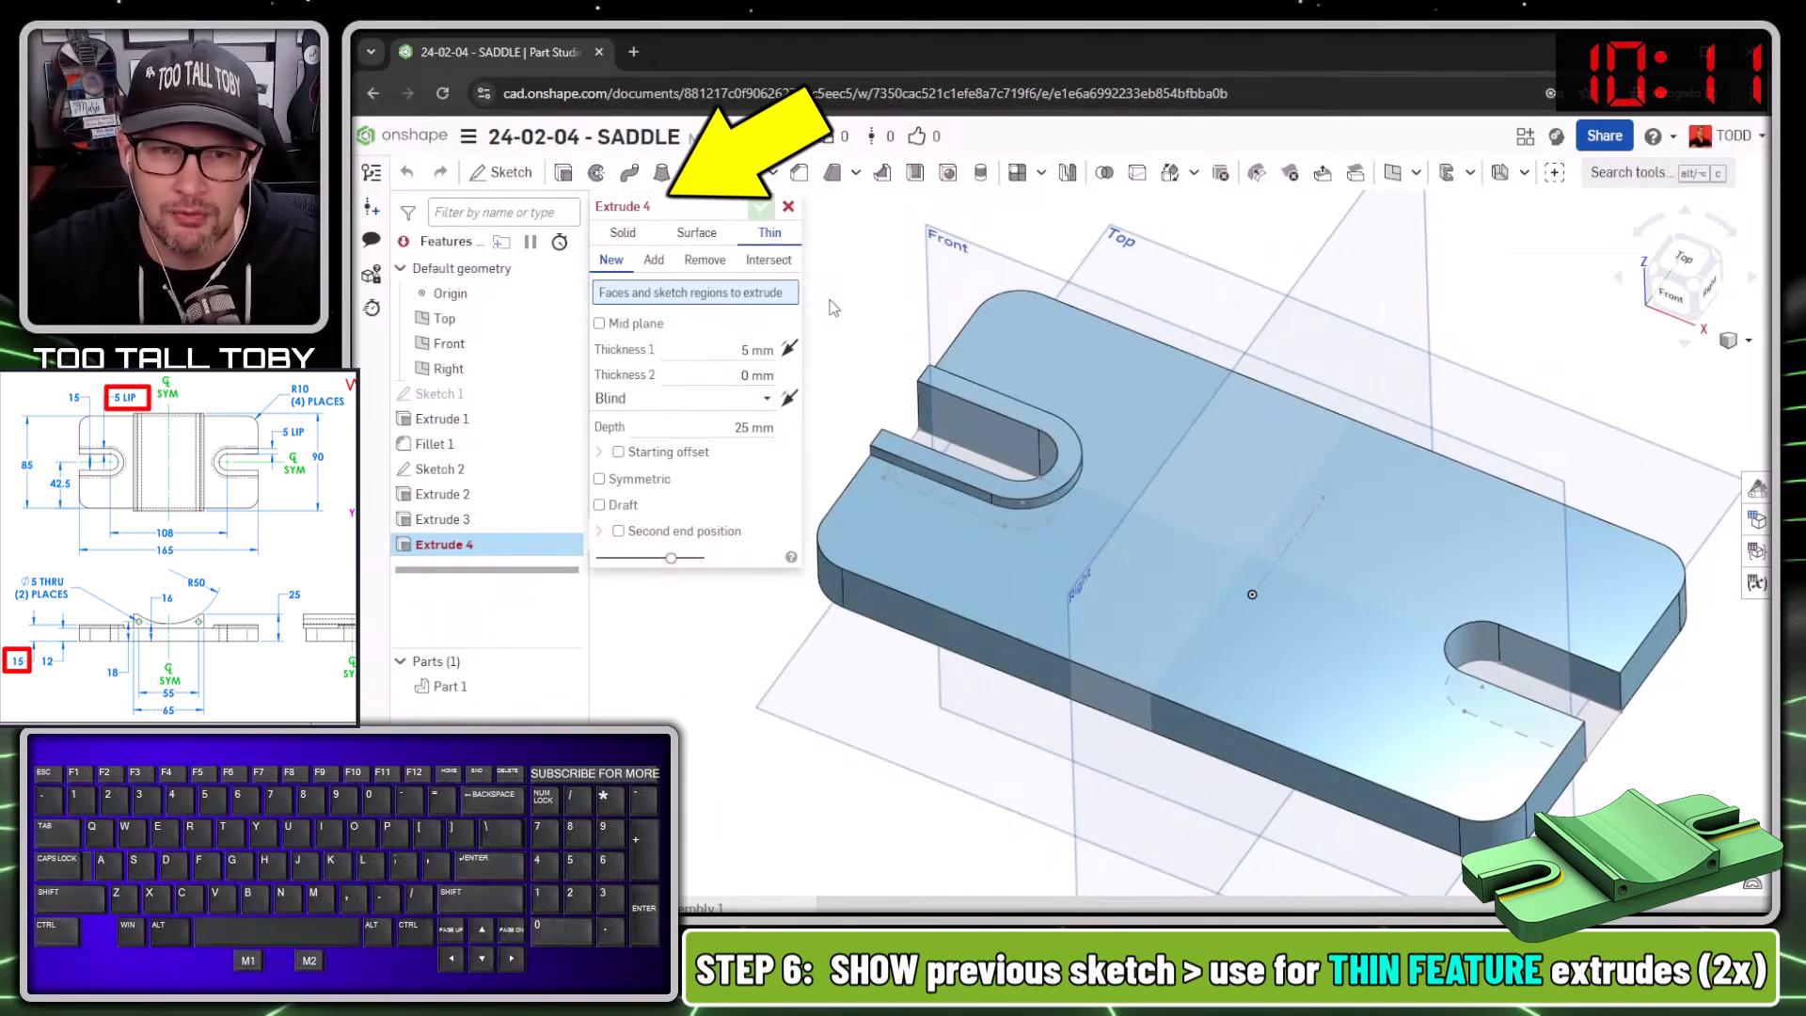
{"action": "left_click", "coordinate": [1526, 670]}
{"action": "left_click", "coordinate": [1493, 732]}
{"action": "left_click", "coordinate": [1450, 691]}
End the right slot's thin extrude up to the top face of the left slot's lip and accept it.
{"action": "left_click", "coordinate": [758, 491]}
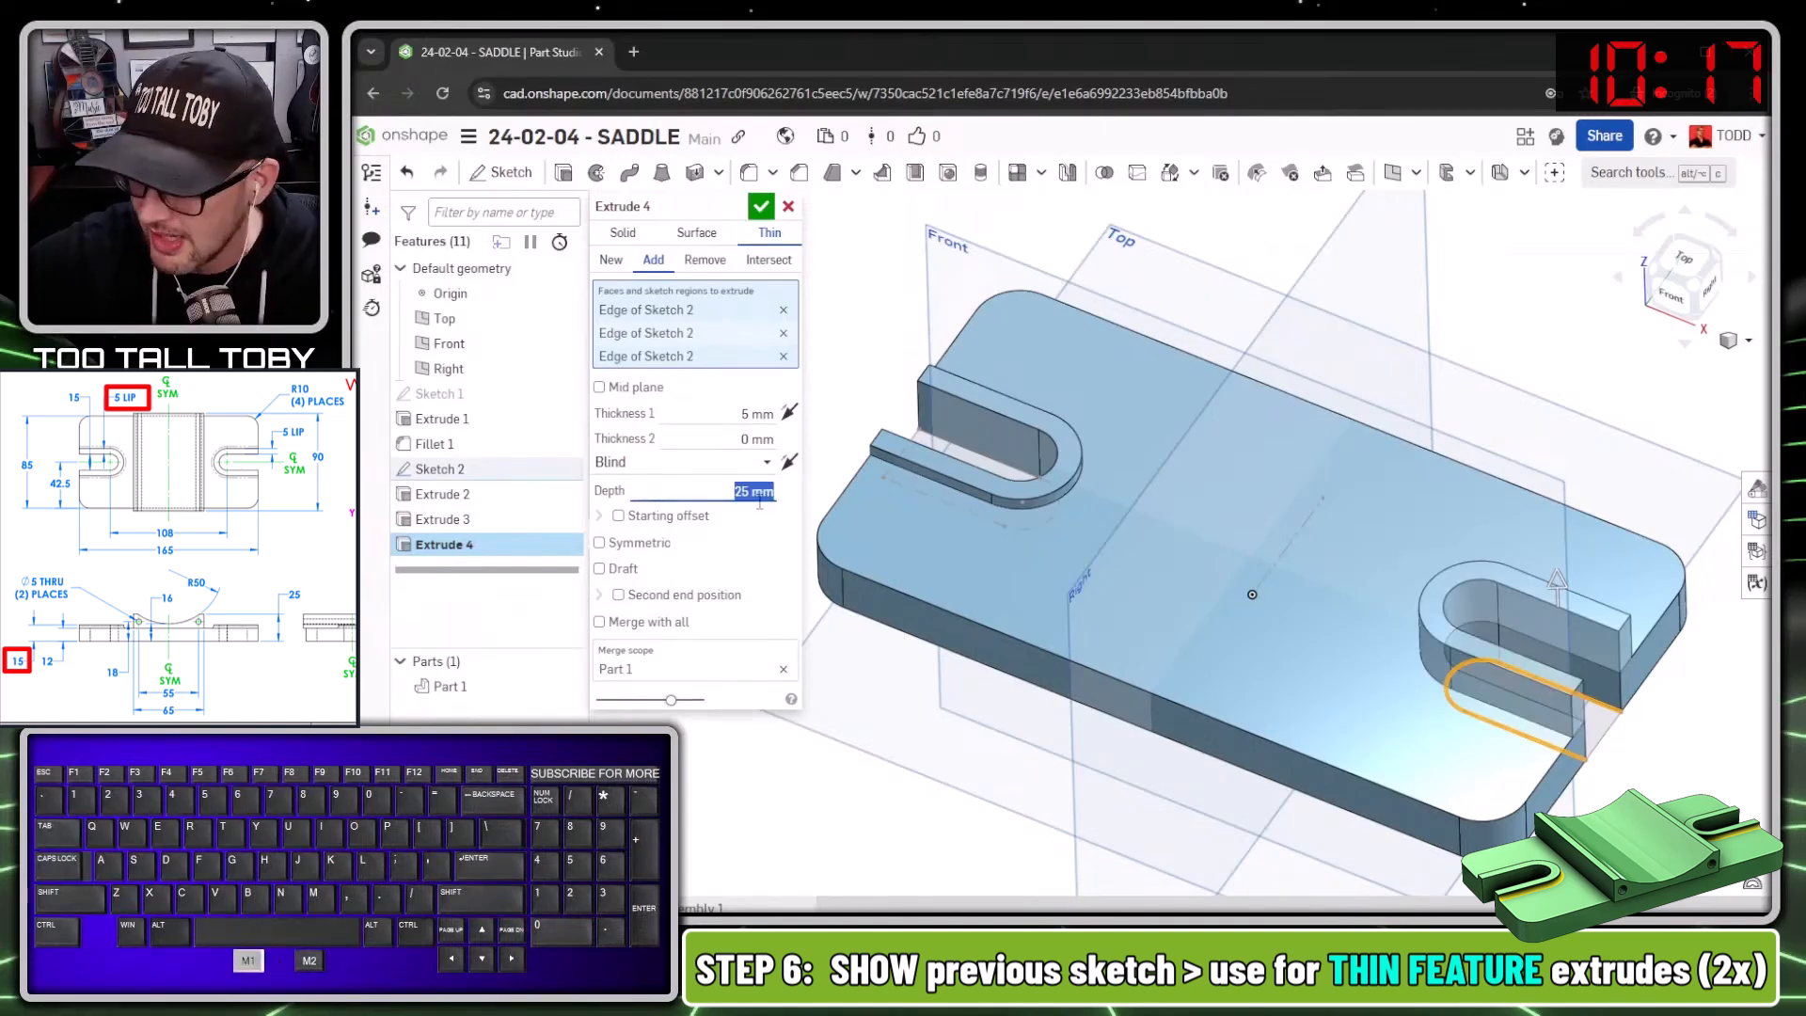
{"action": "type", "text": "15"}
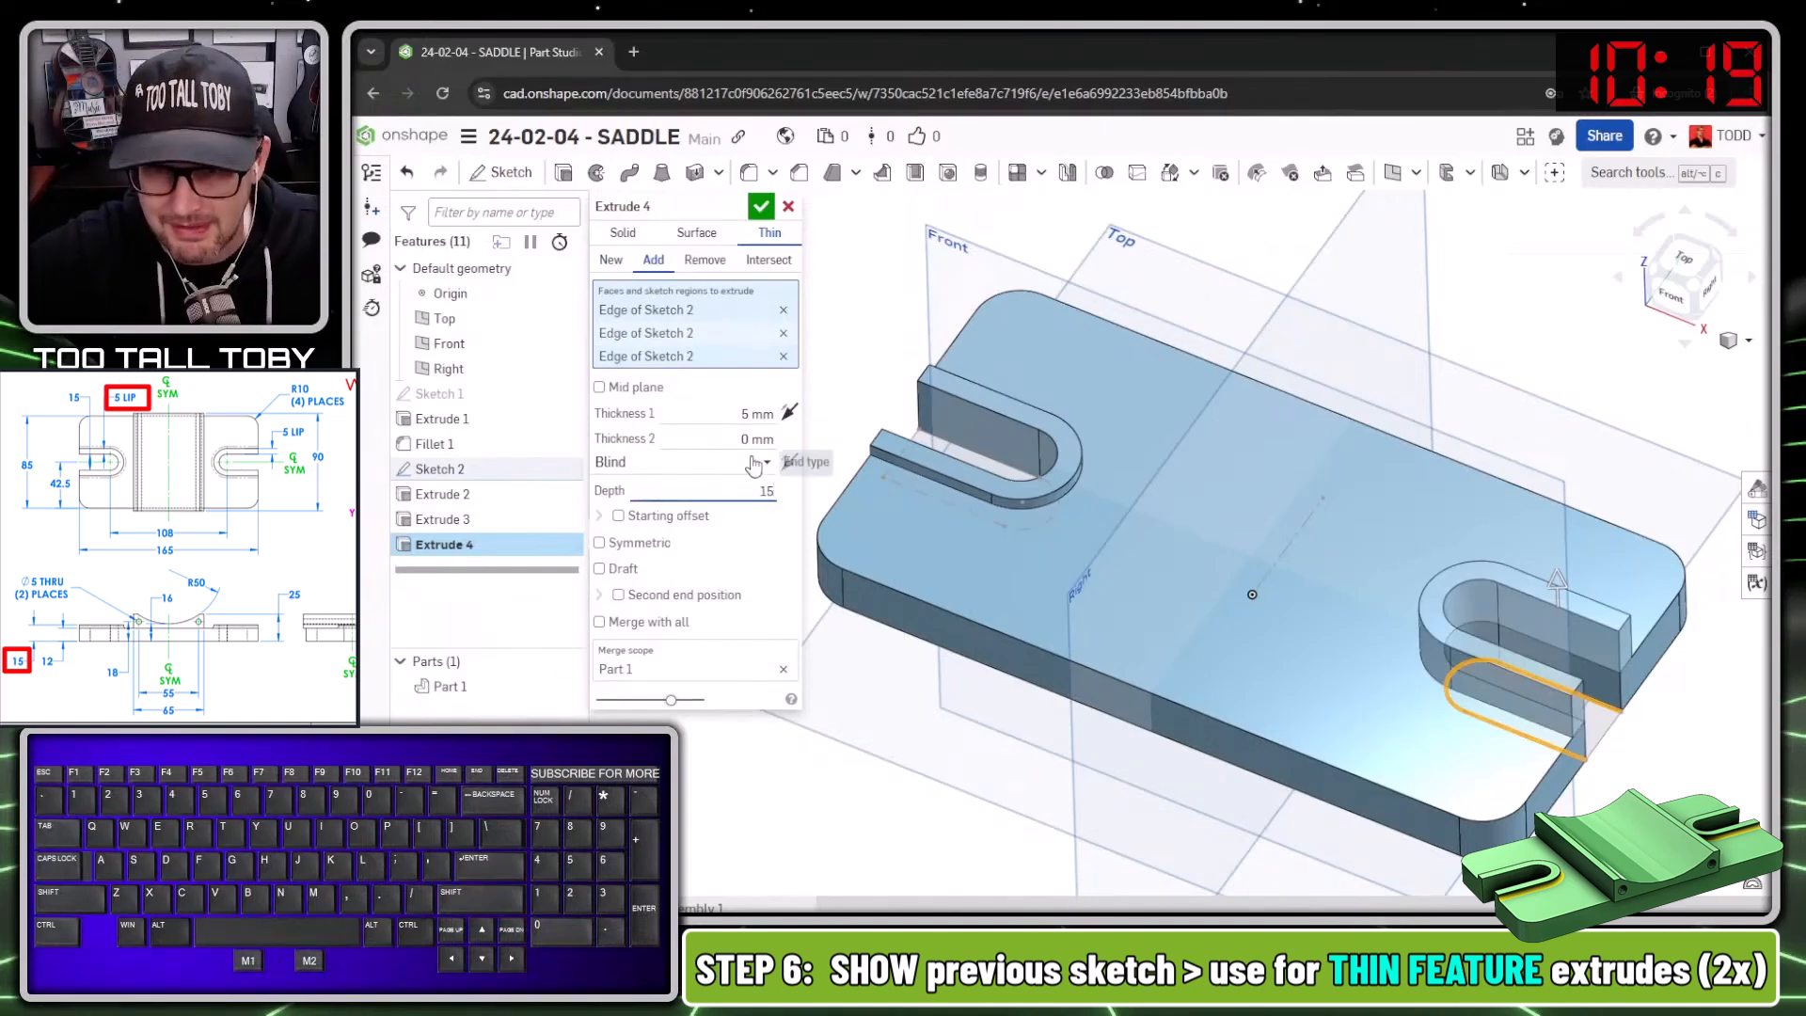
{"action": "left_click", "coordinate": [757, 462]}
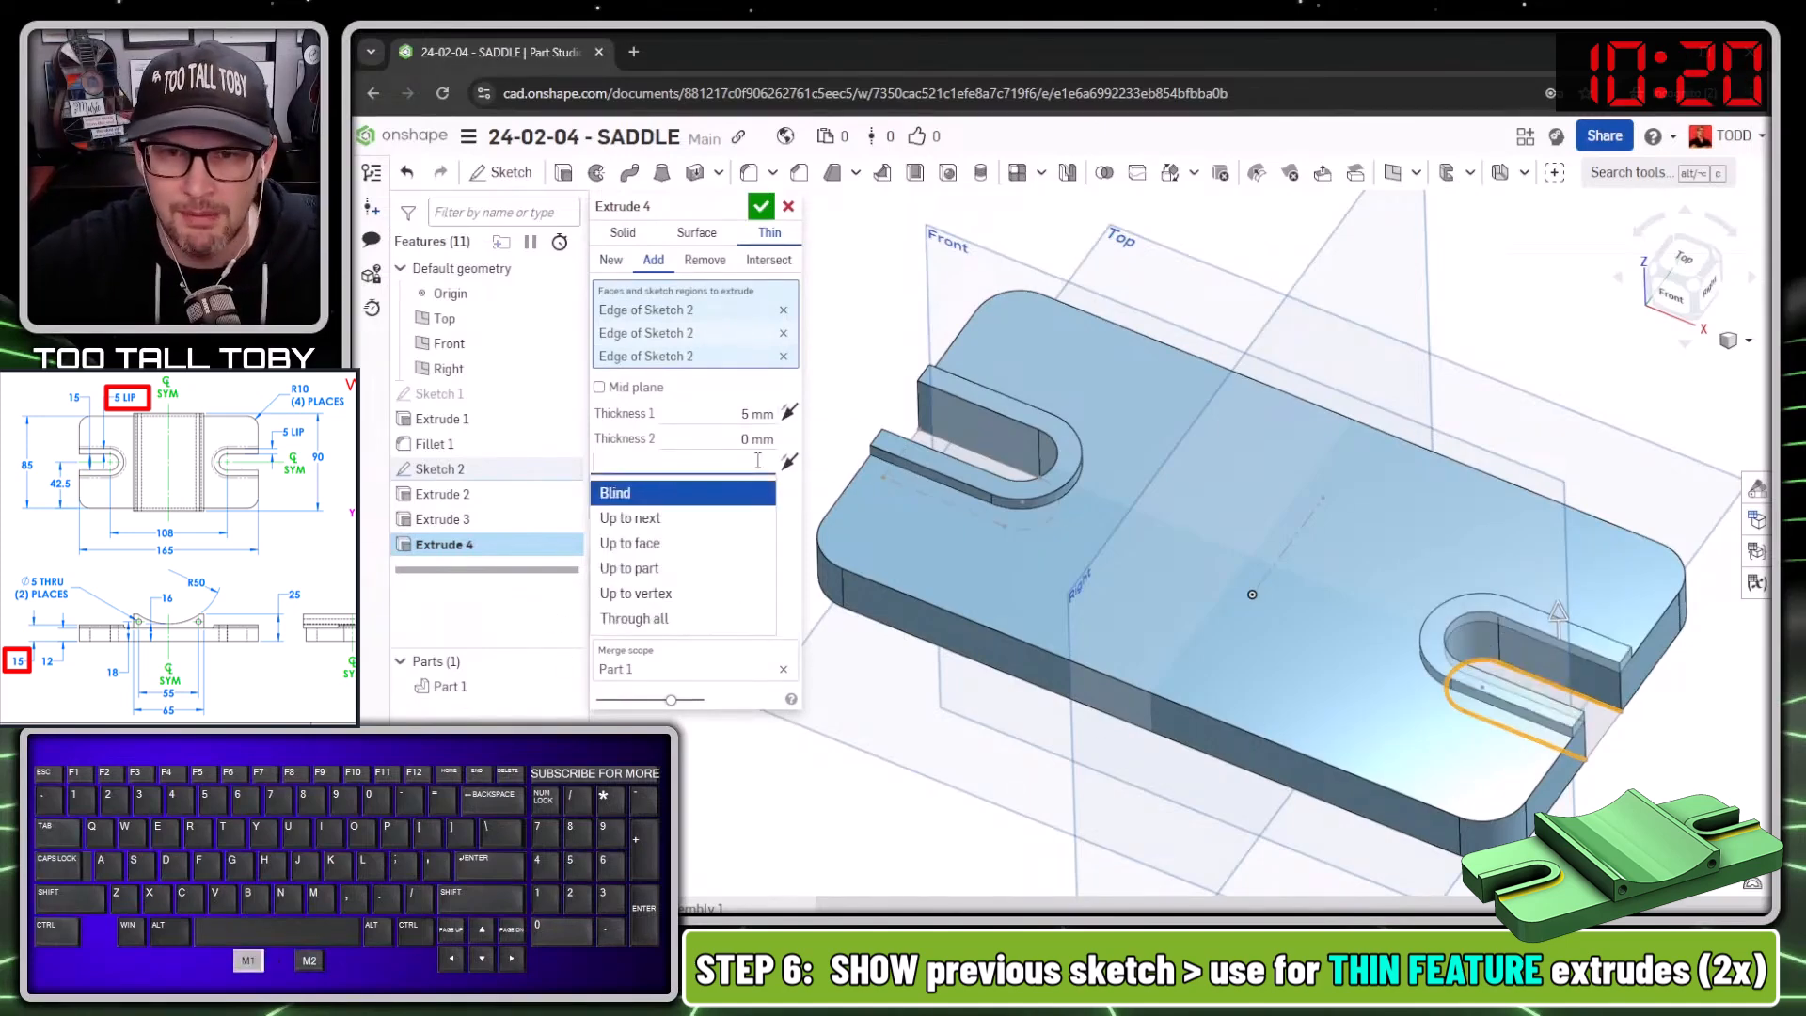
{"action": "left_click", "coordinate": [659, 543]}
{"action": "left_click", "coordinate": [1026, 422]}
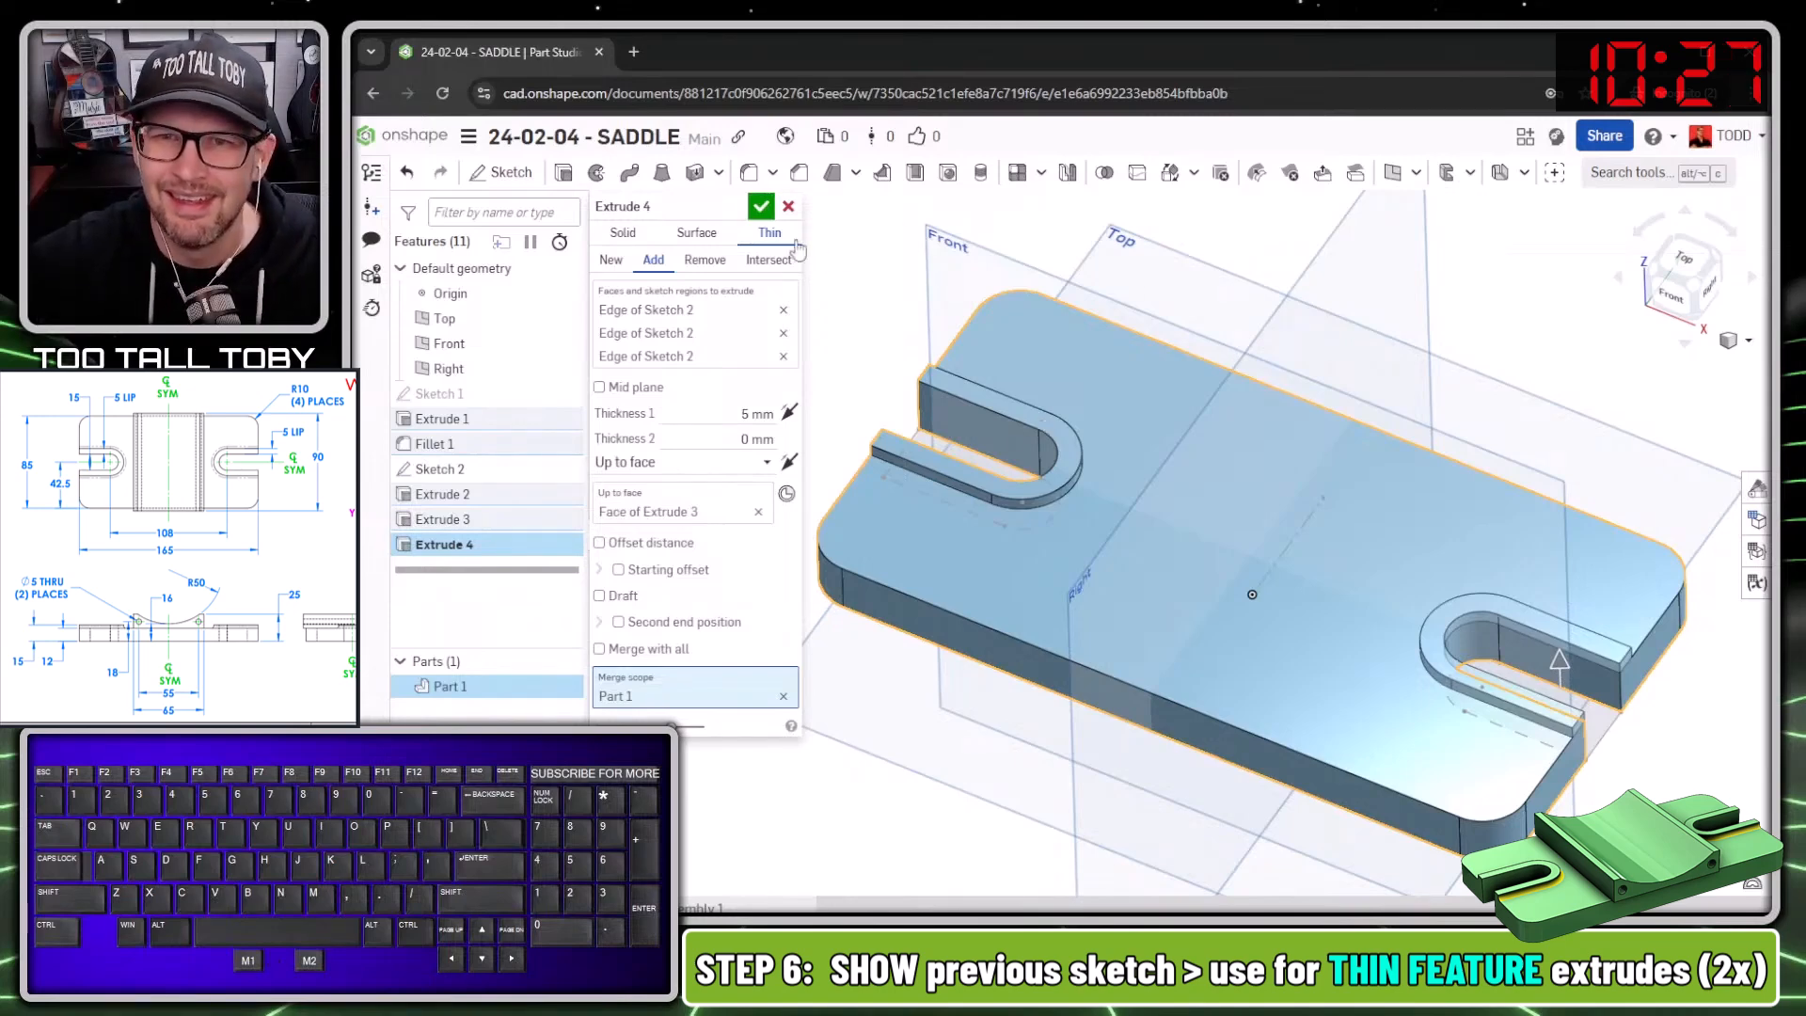
{"action": "left_click", "coordinate": [760, 207]}
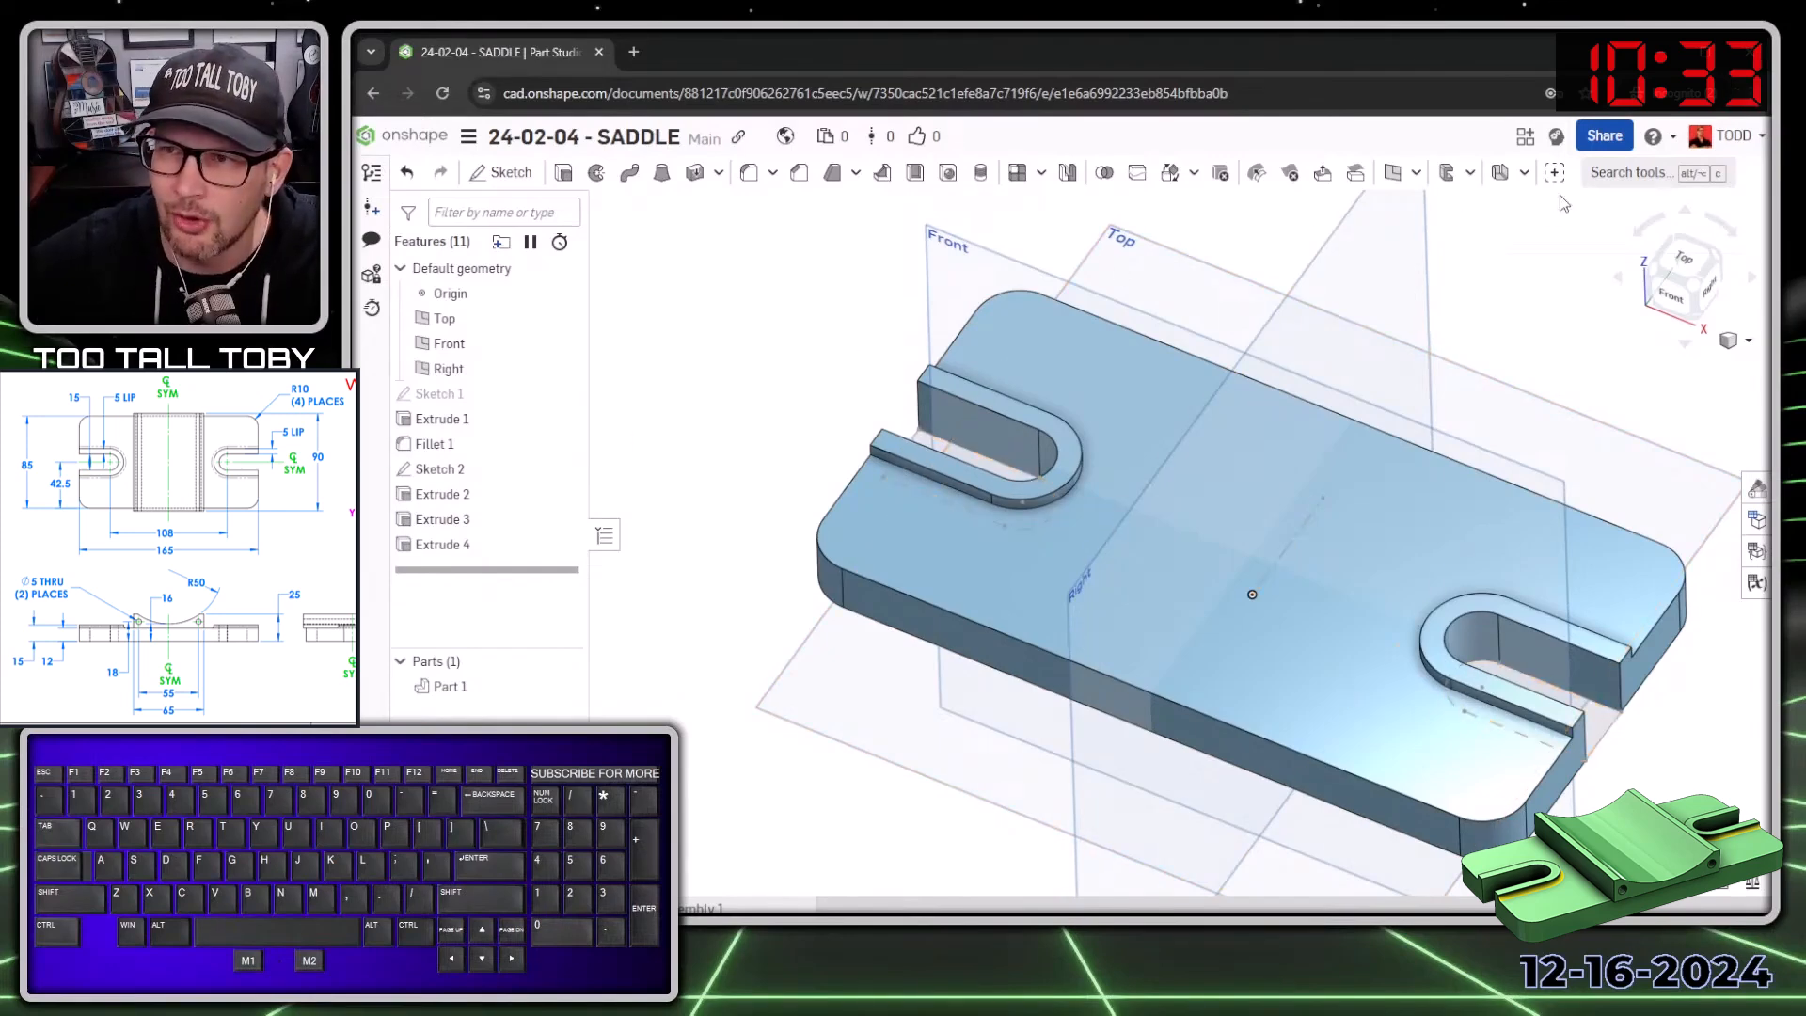
{"action": "left_click", "coordinate": [1672, 141]}
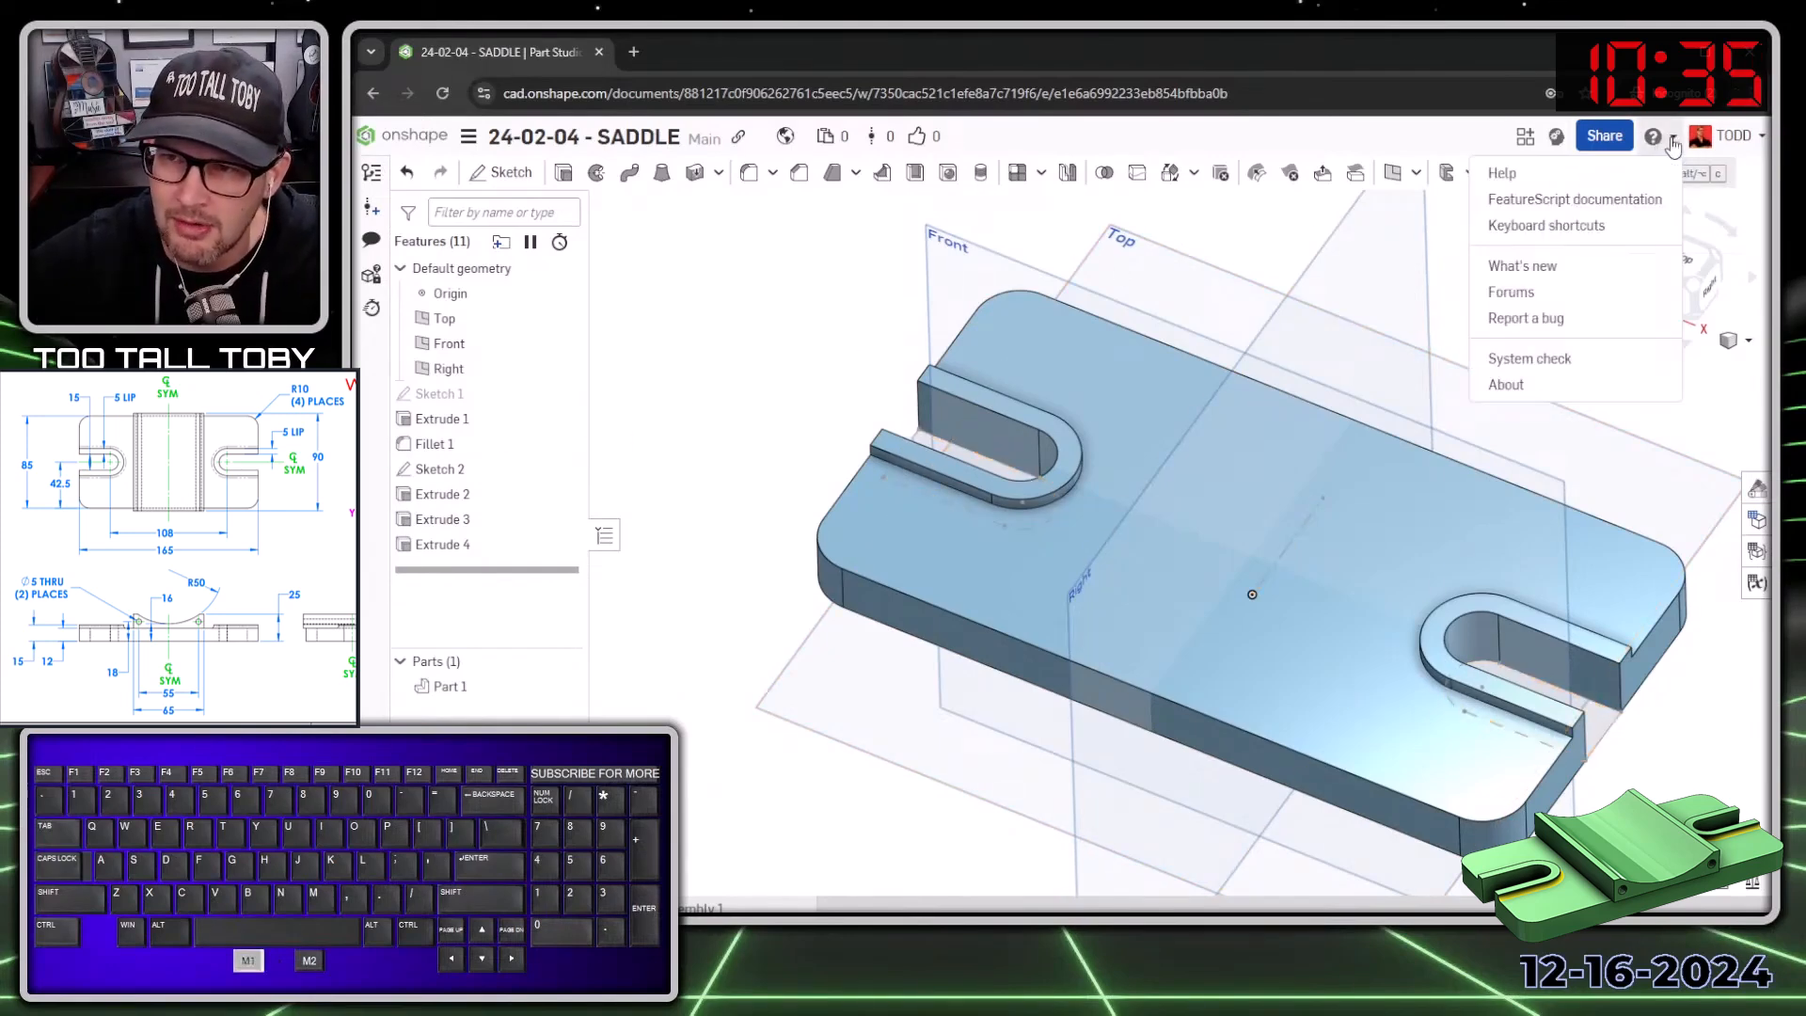
{"action": "left_click", "coordinate": [1538, 320]}
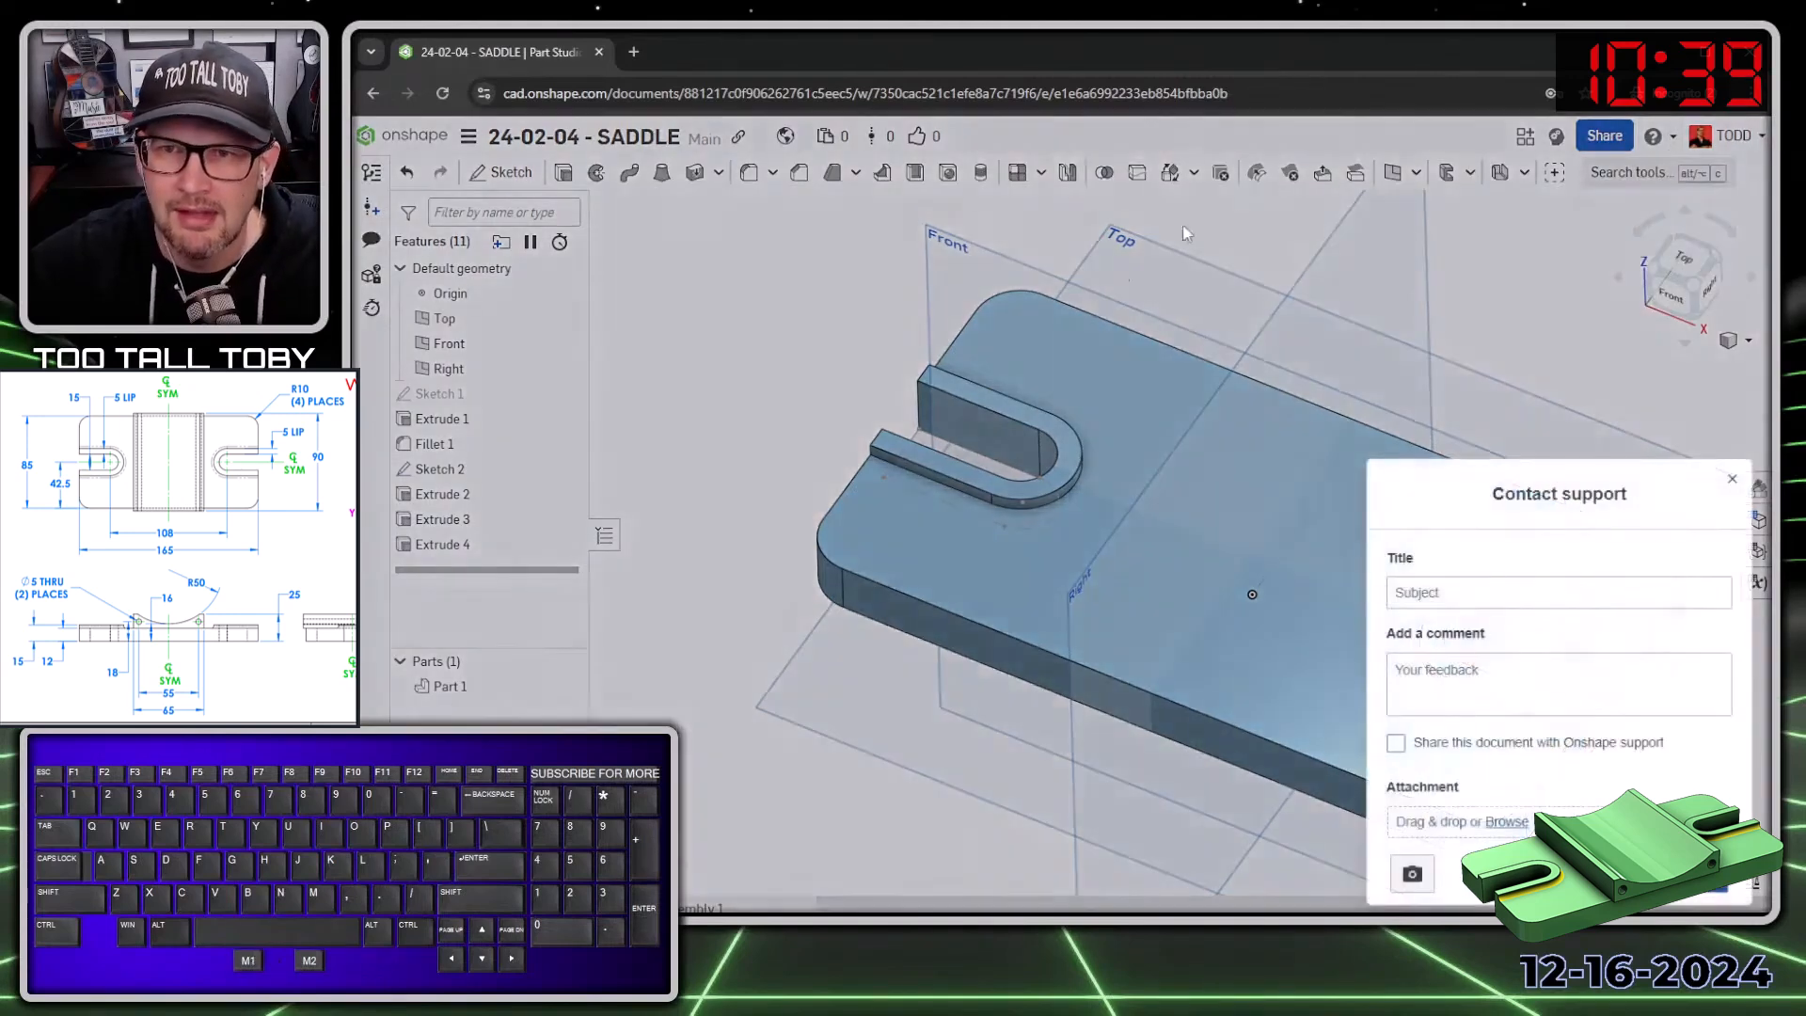
{"action": "left_click", "coordinate": [1468, 592]}
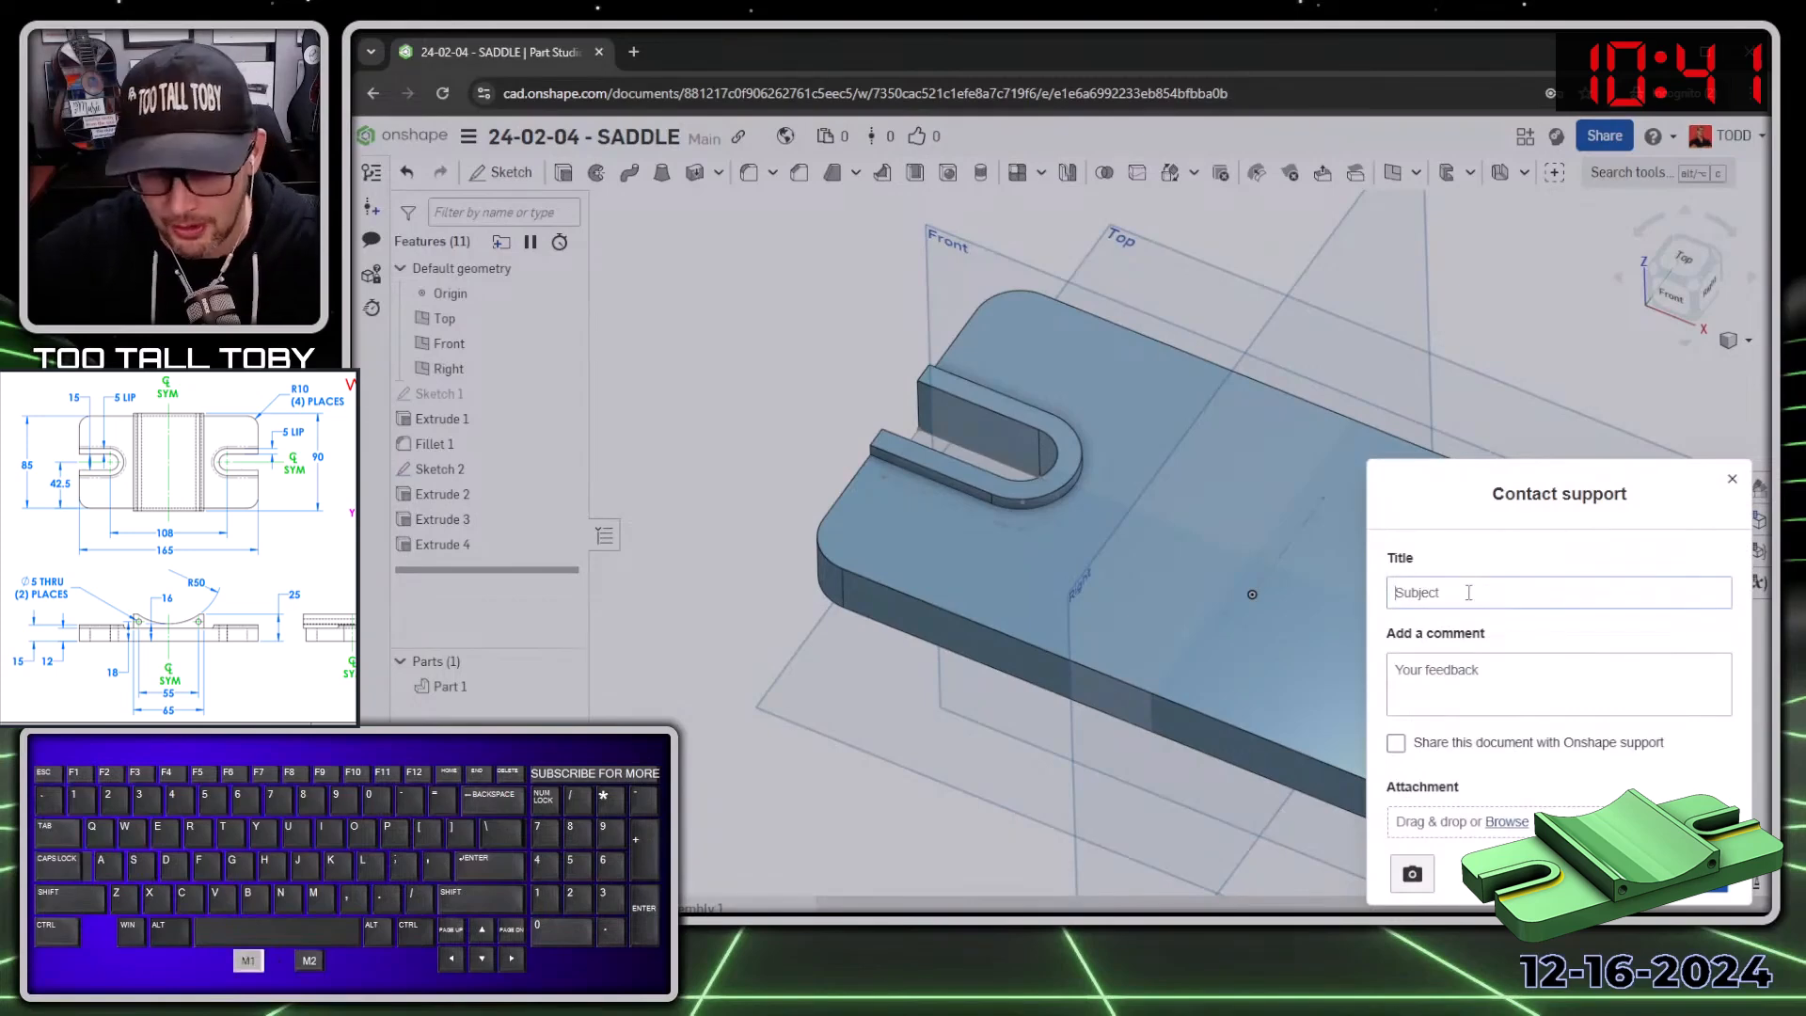
{"action": "type", "text": "thin feature"}
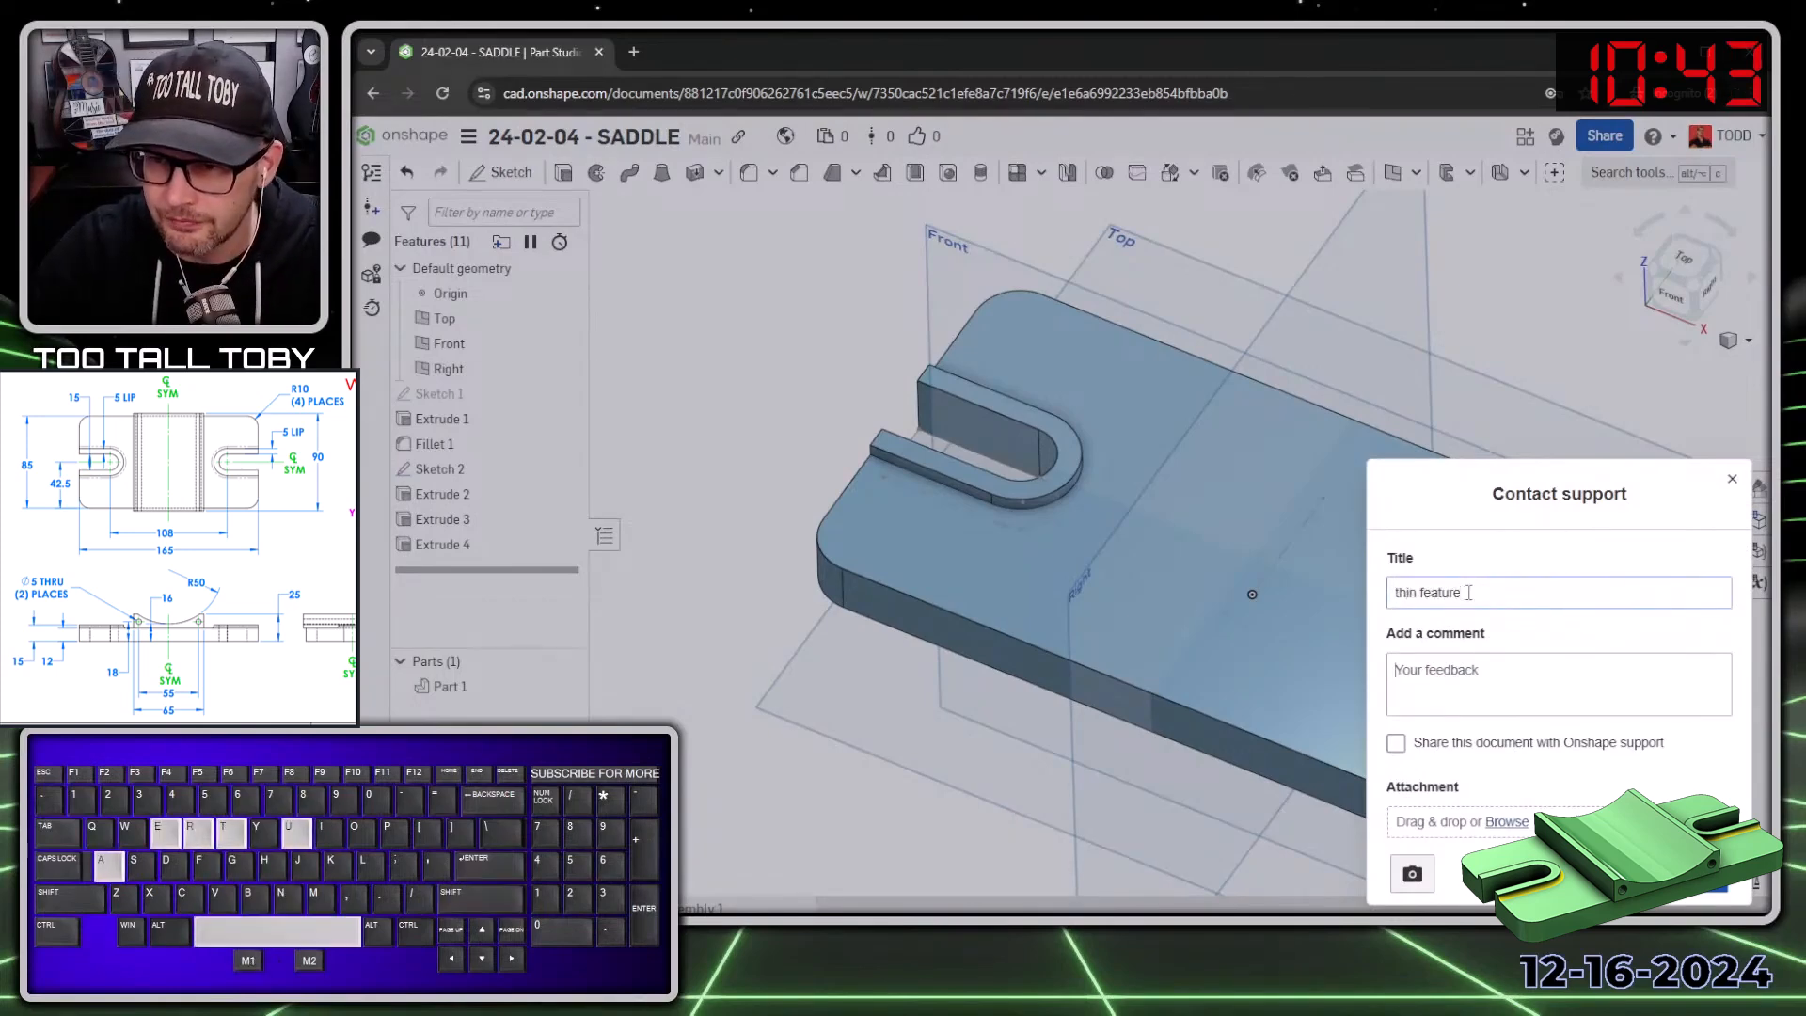
{"action": "key", "text": "Tab"}
{"action": "type", "text": "one side need"}
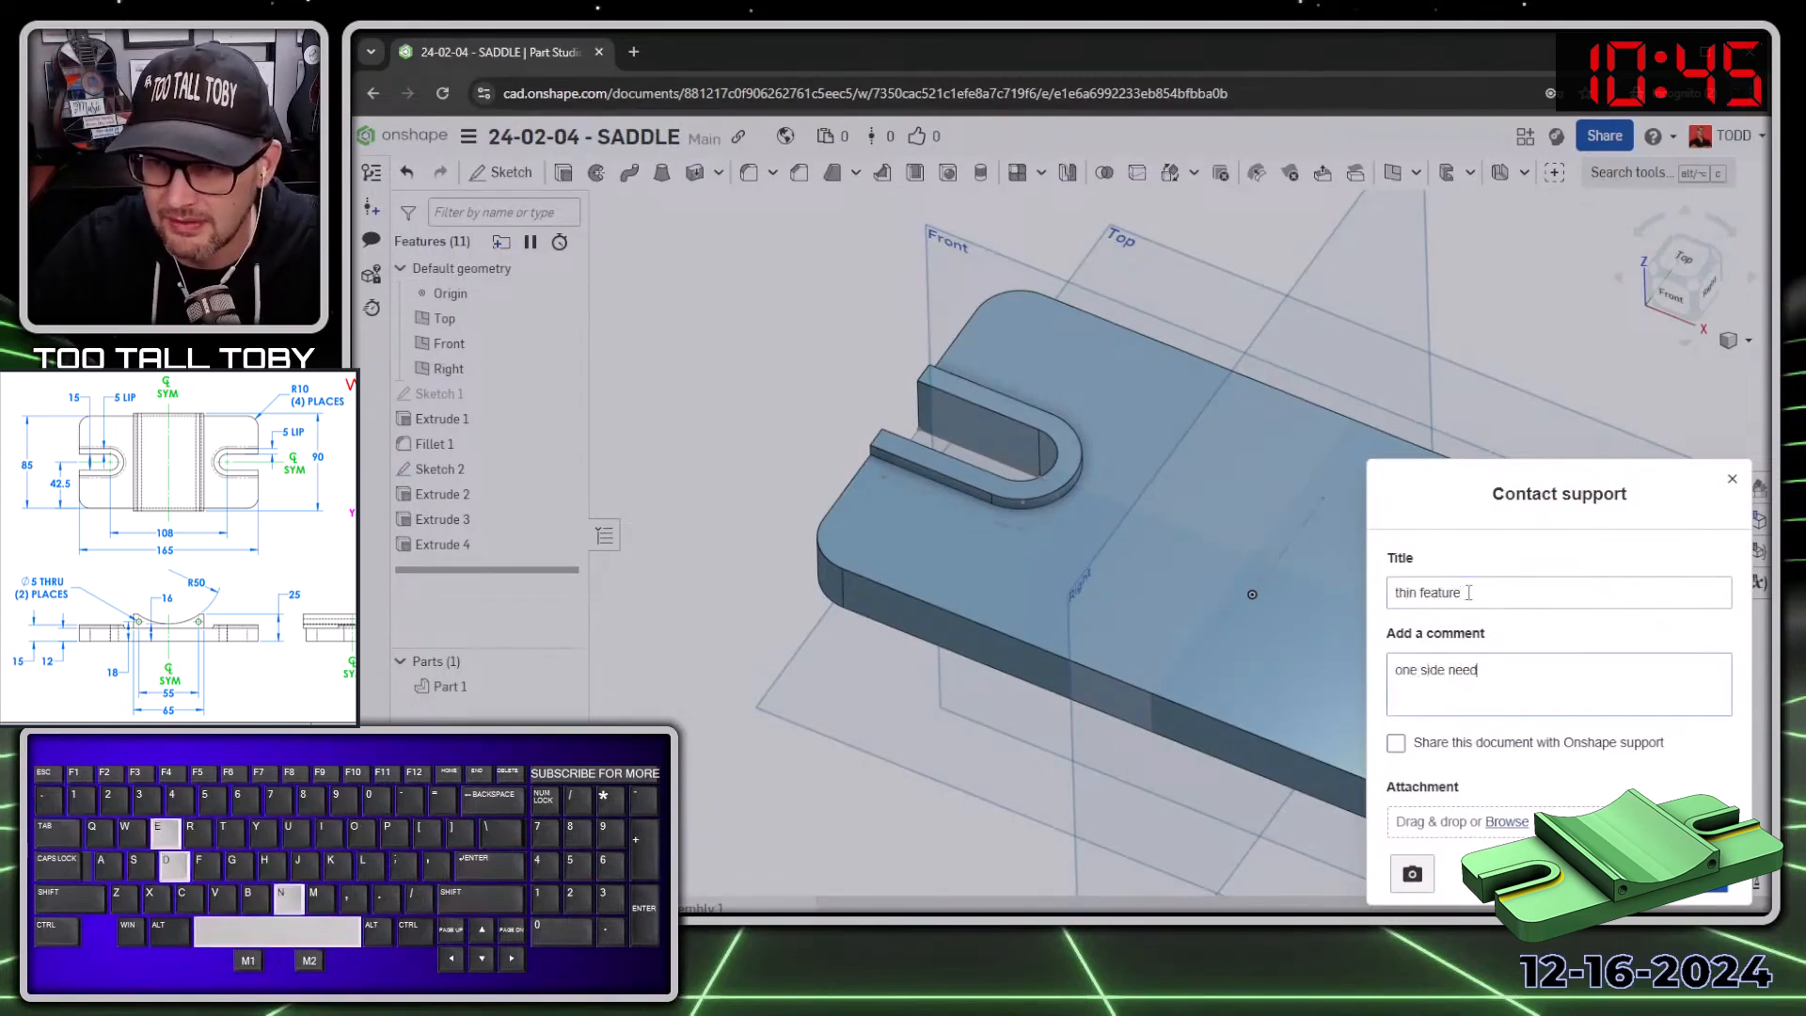
{"action": "type", "text": "s to be unsle"}
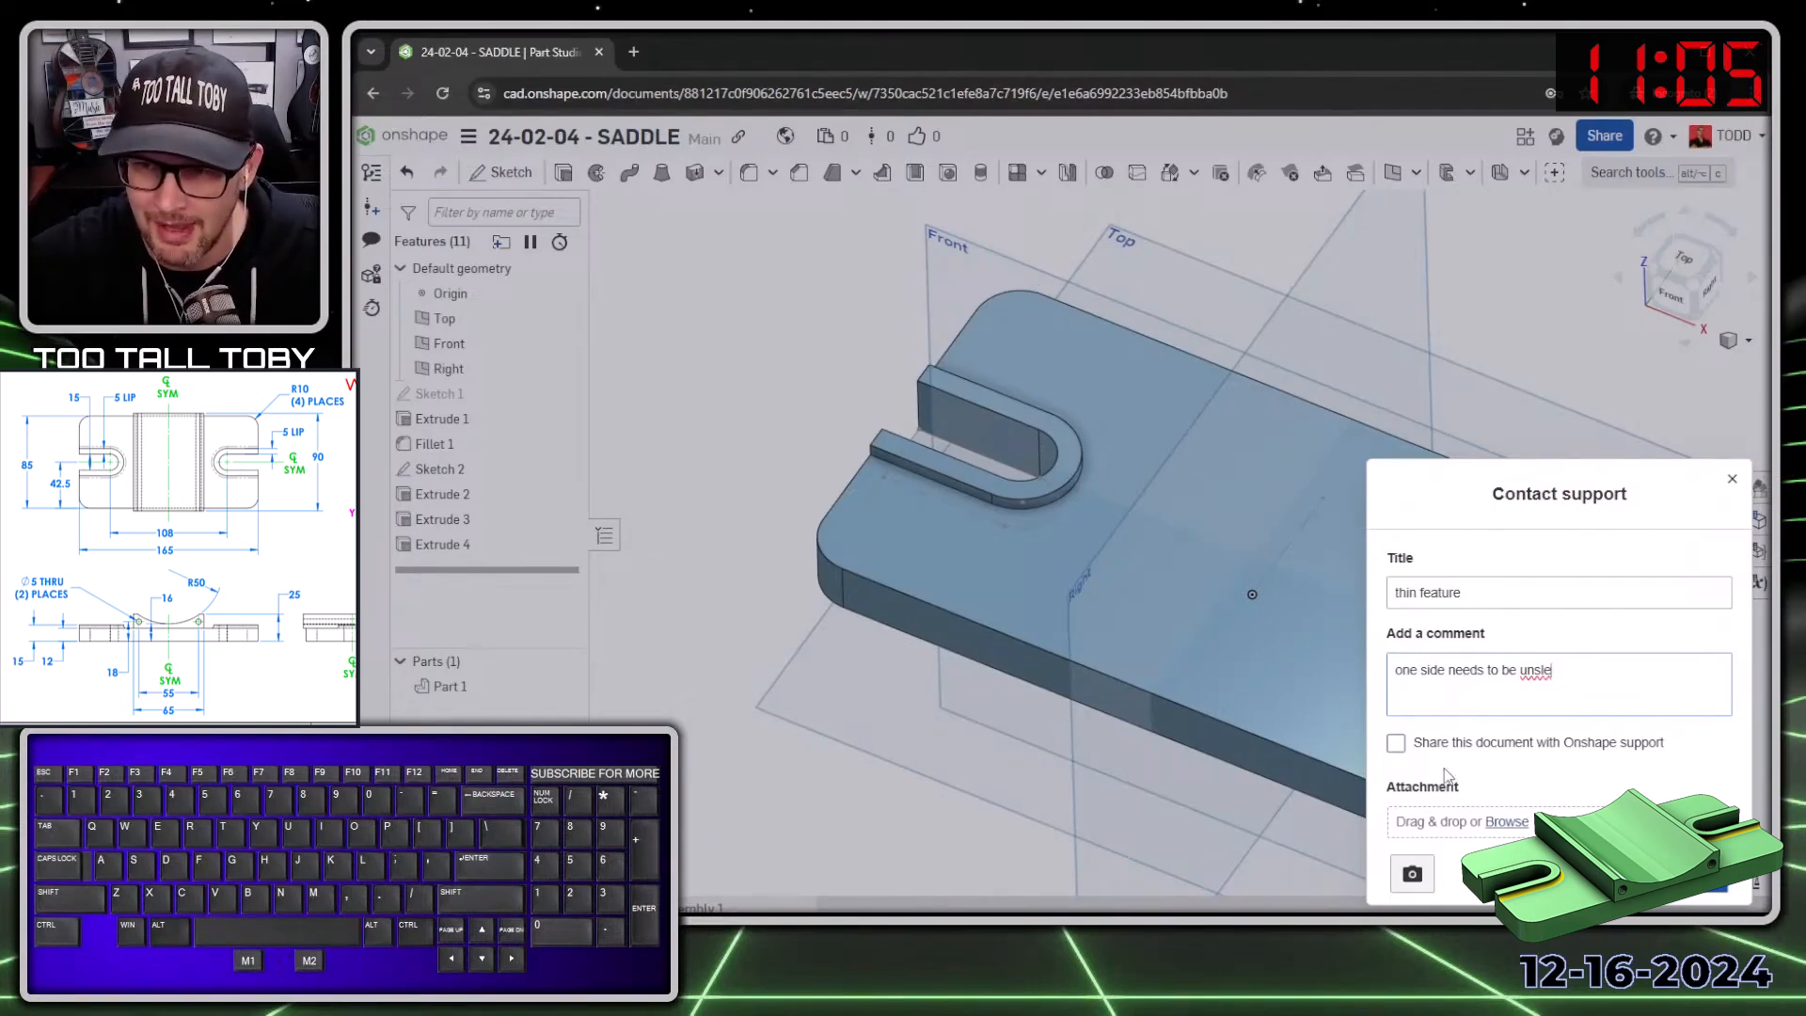
{"action": "left_click", "coordinate": [1731, 480]}
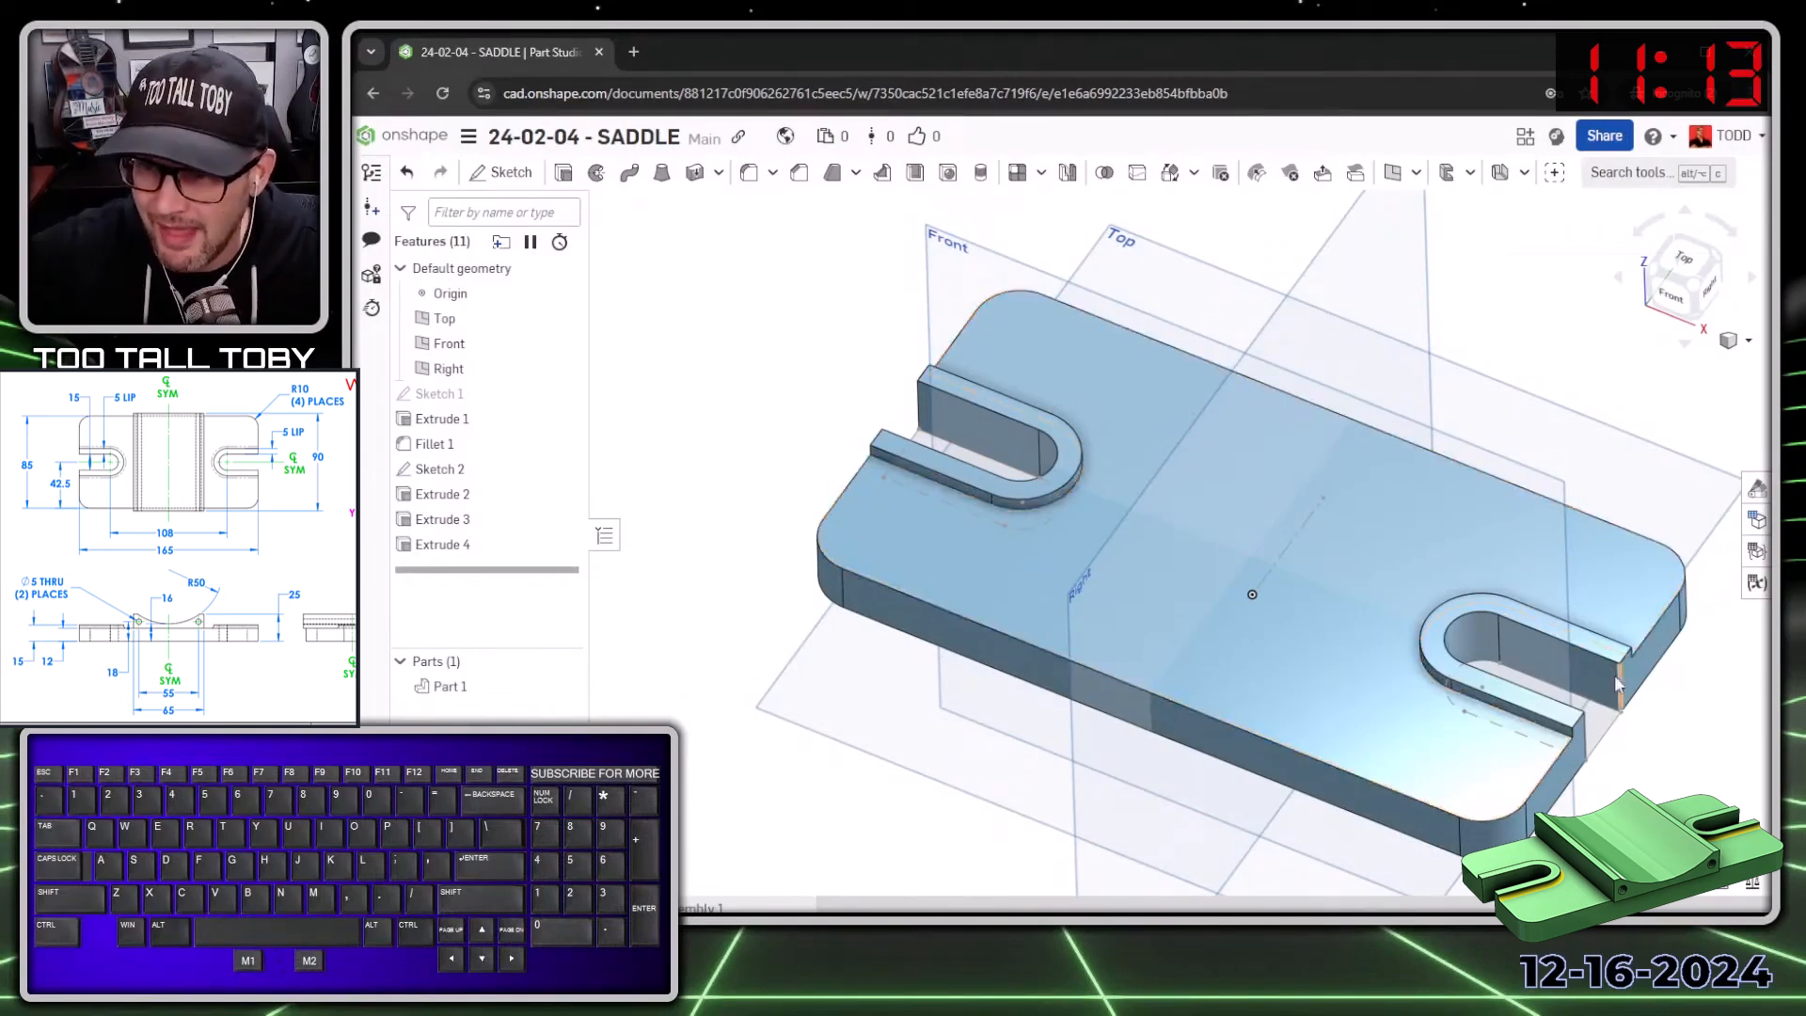
Hide Sketch 2 and add 2 mm radius fillets along the outer base edges of both slot lips.
{"action": "left_click", "coordinate": [562, 468]}
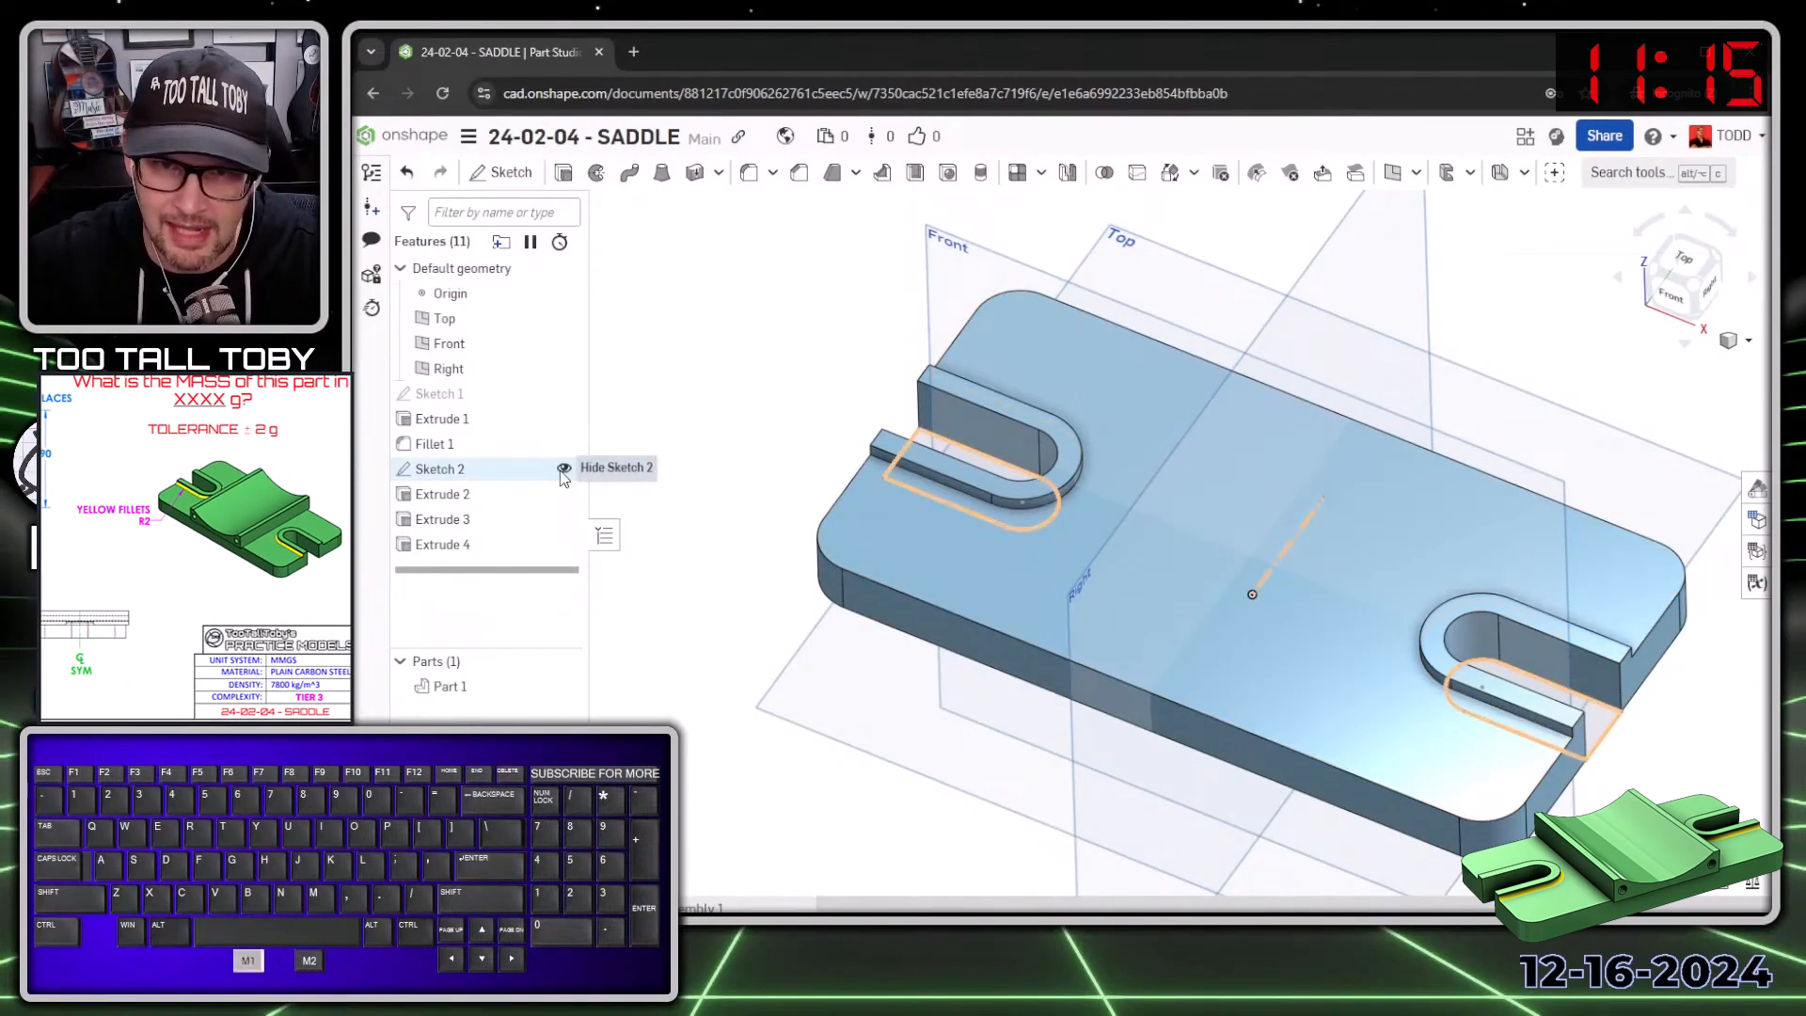
{"action": "key", "text": "s"}
{"action": "left_click", "coordinate": [790, 346]}
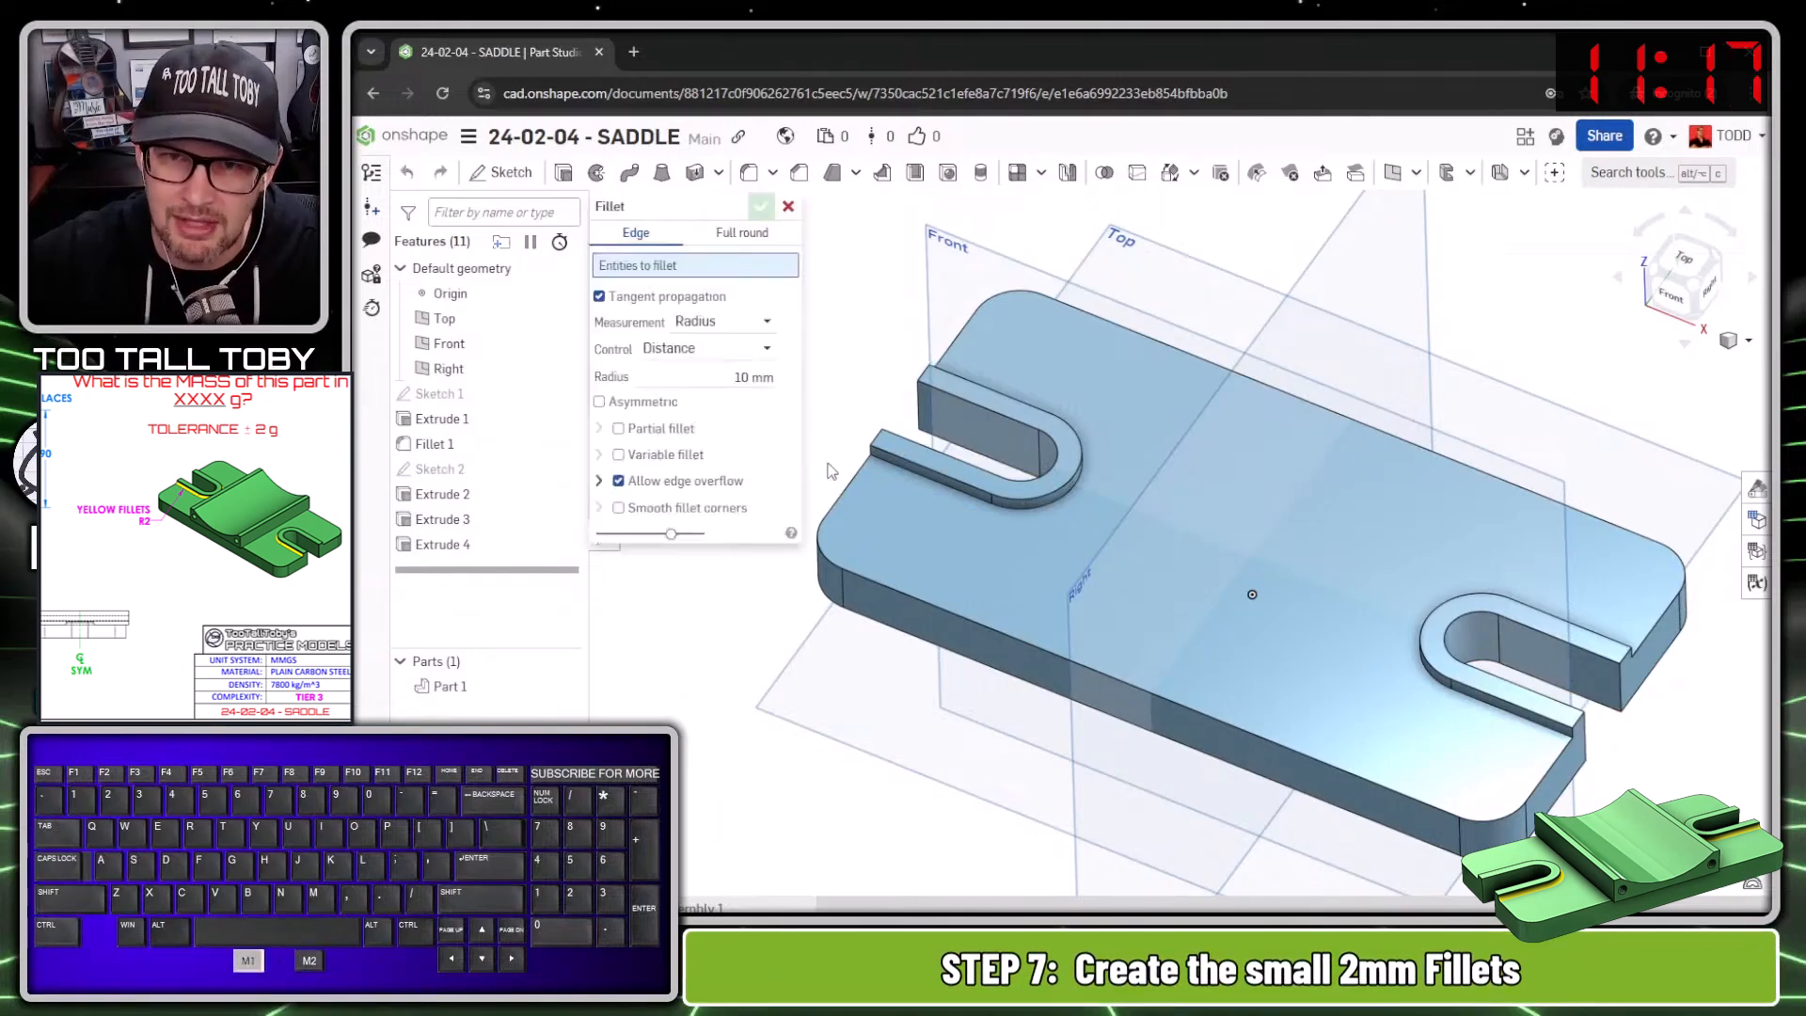
{"action": "left_click", "coordinate": [725, 374]}
{"action": "type", "text": "1"}
{"action": "key", "text": "BackSpace"}
{"action": "type", "text": "2"}
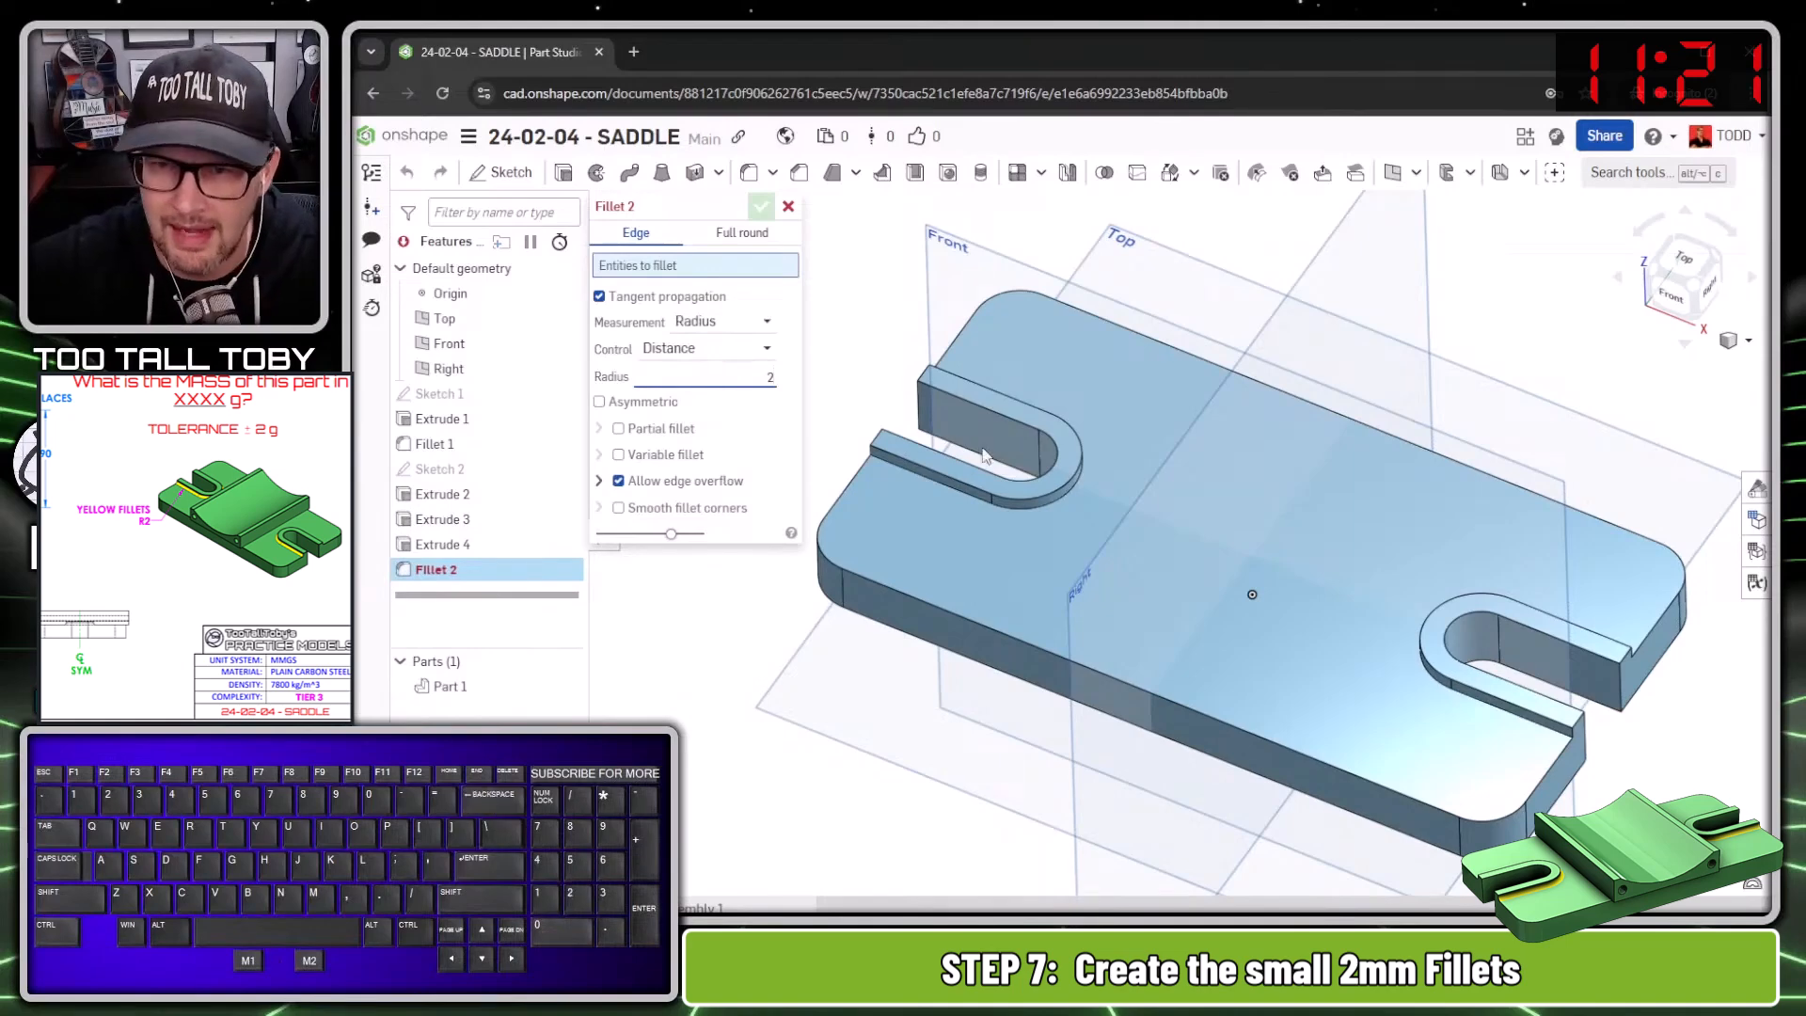
{"action": "left_click", "coordinate": [961, 494]}
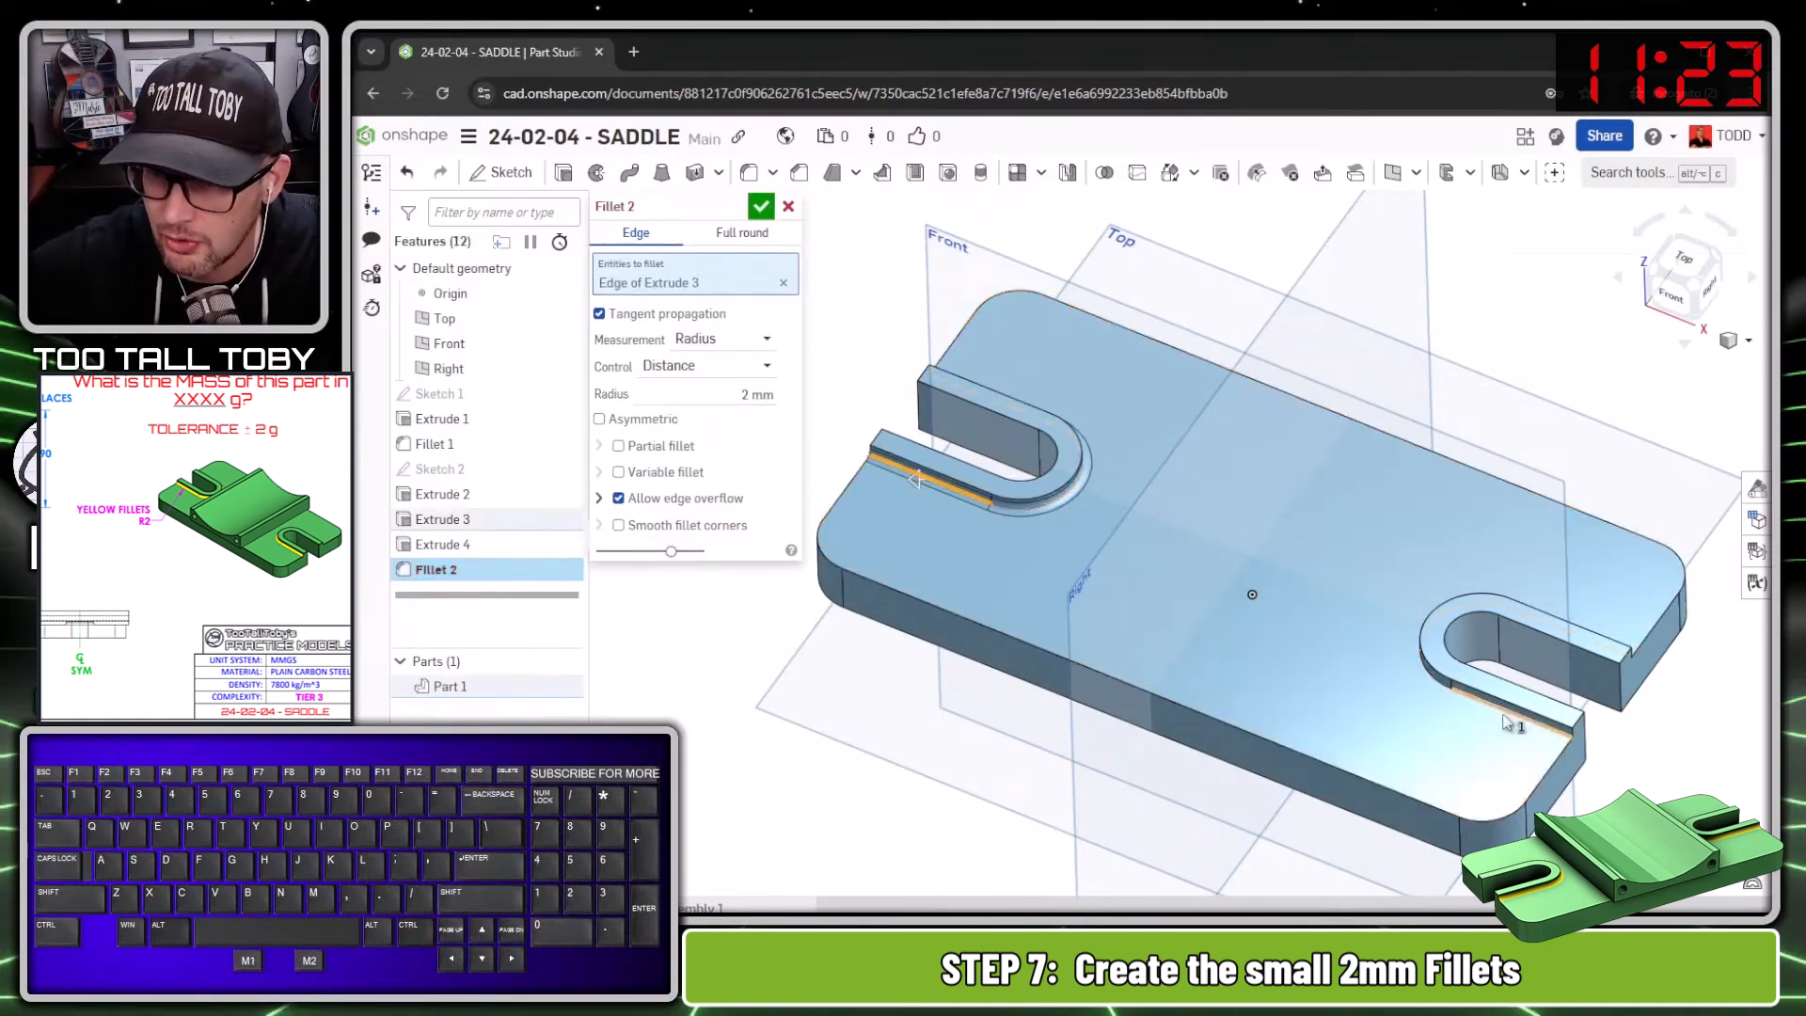
{"action": "left_click", "coordinate": [1503, 720]}
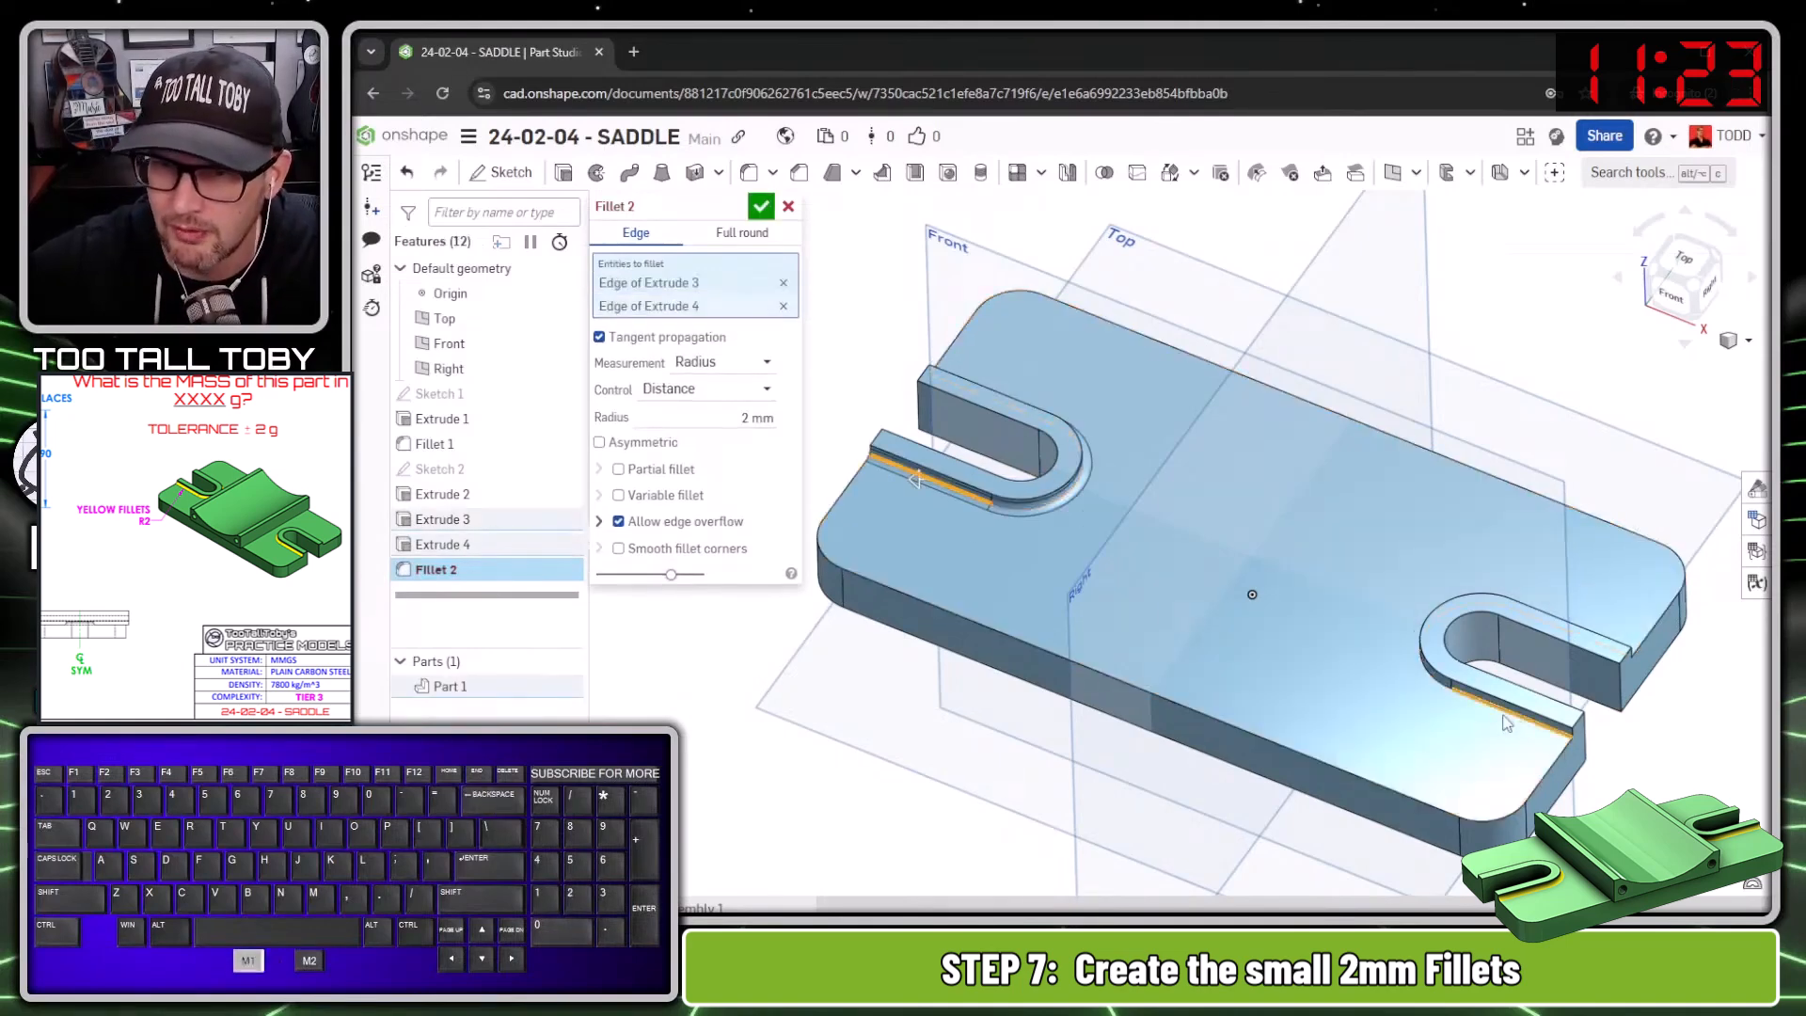
{"action": "left_click", "coordinate": [761, 206]}
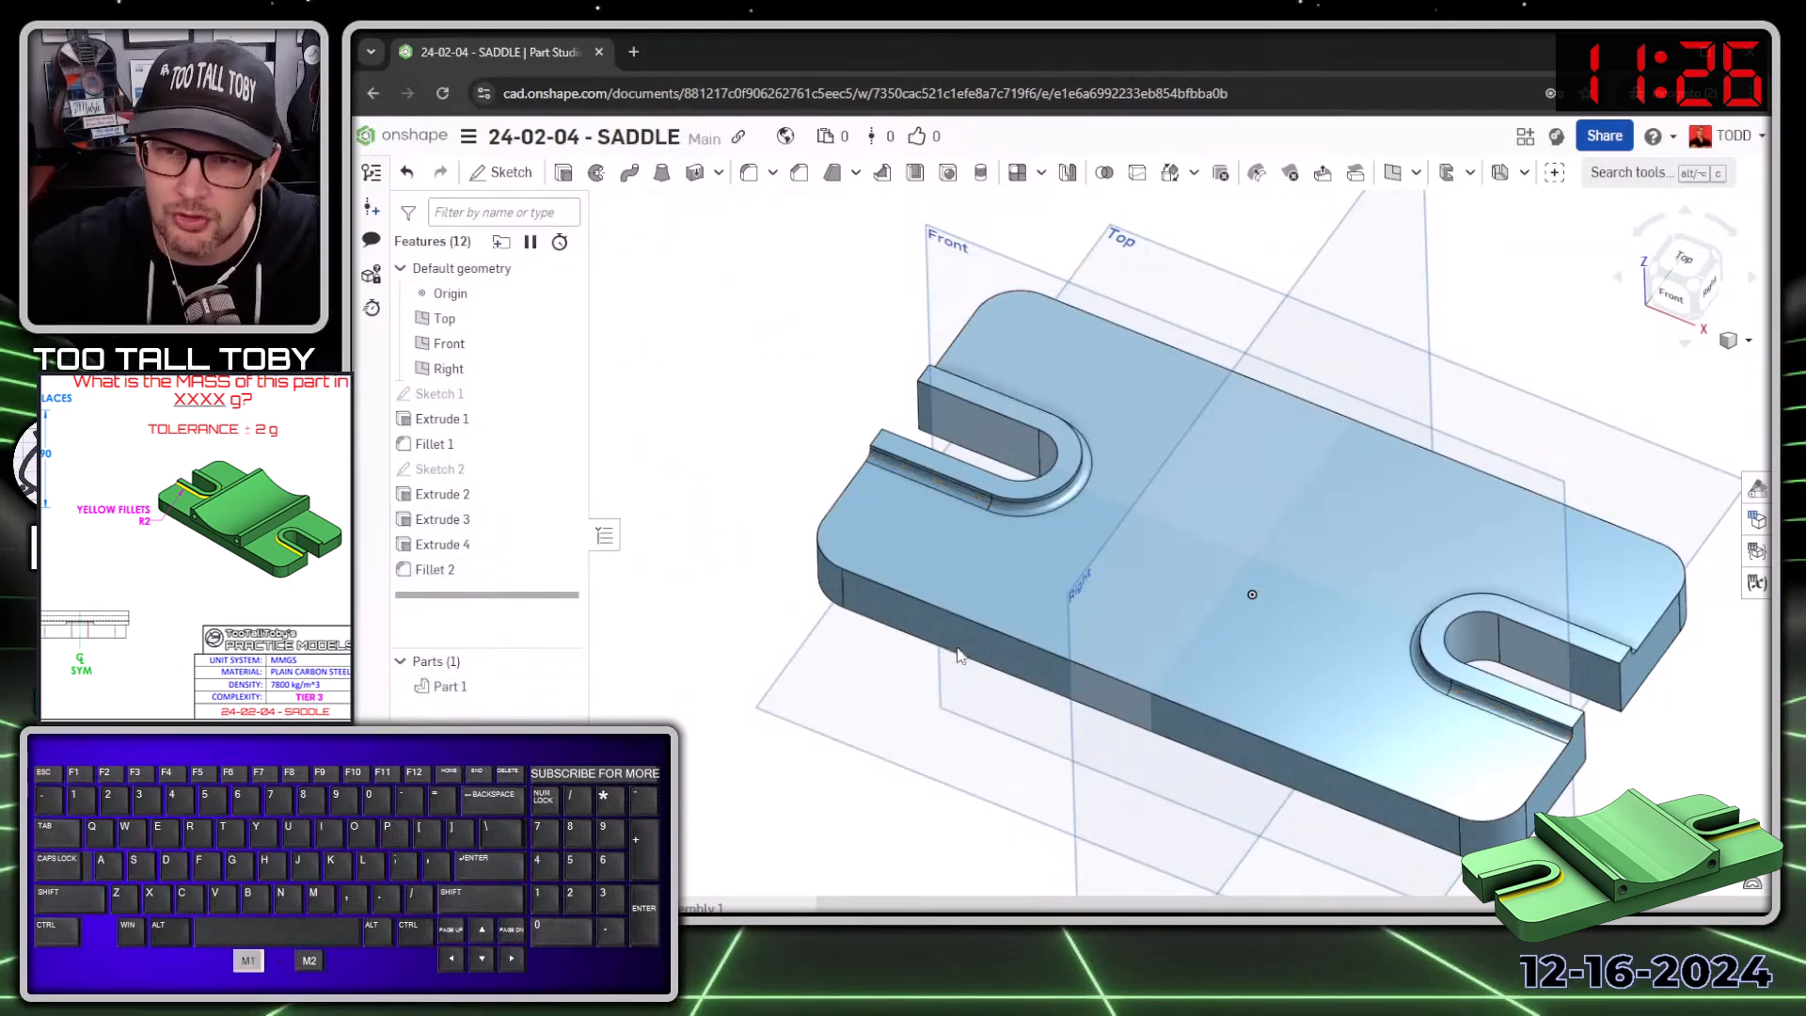
Start a new sketch on the Front plane and view it straight on.
{"action": "left_click", "coordinate": [950, 255]}
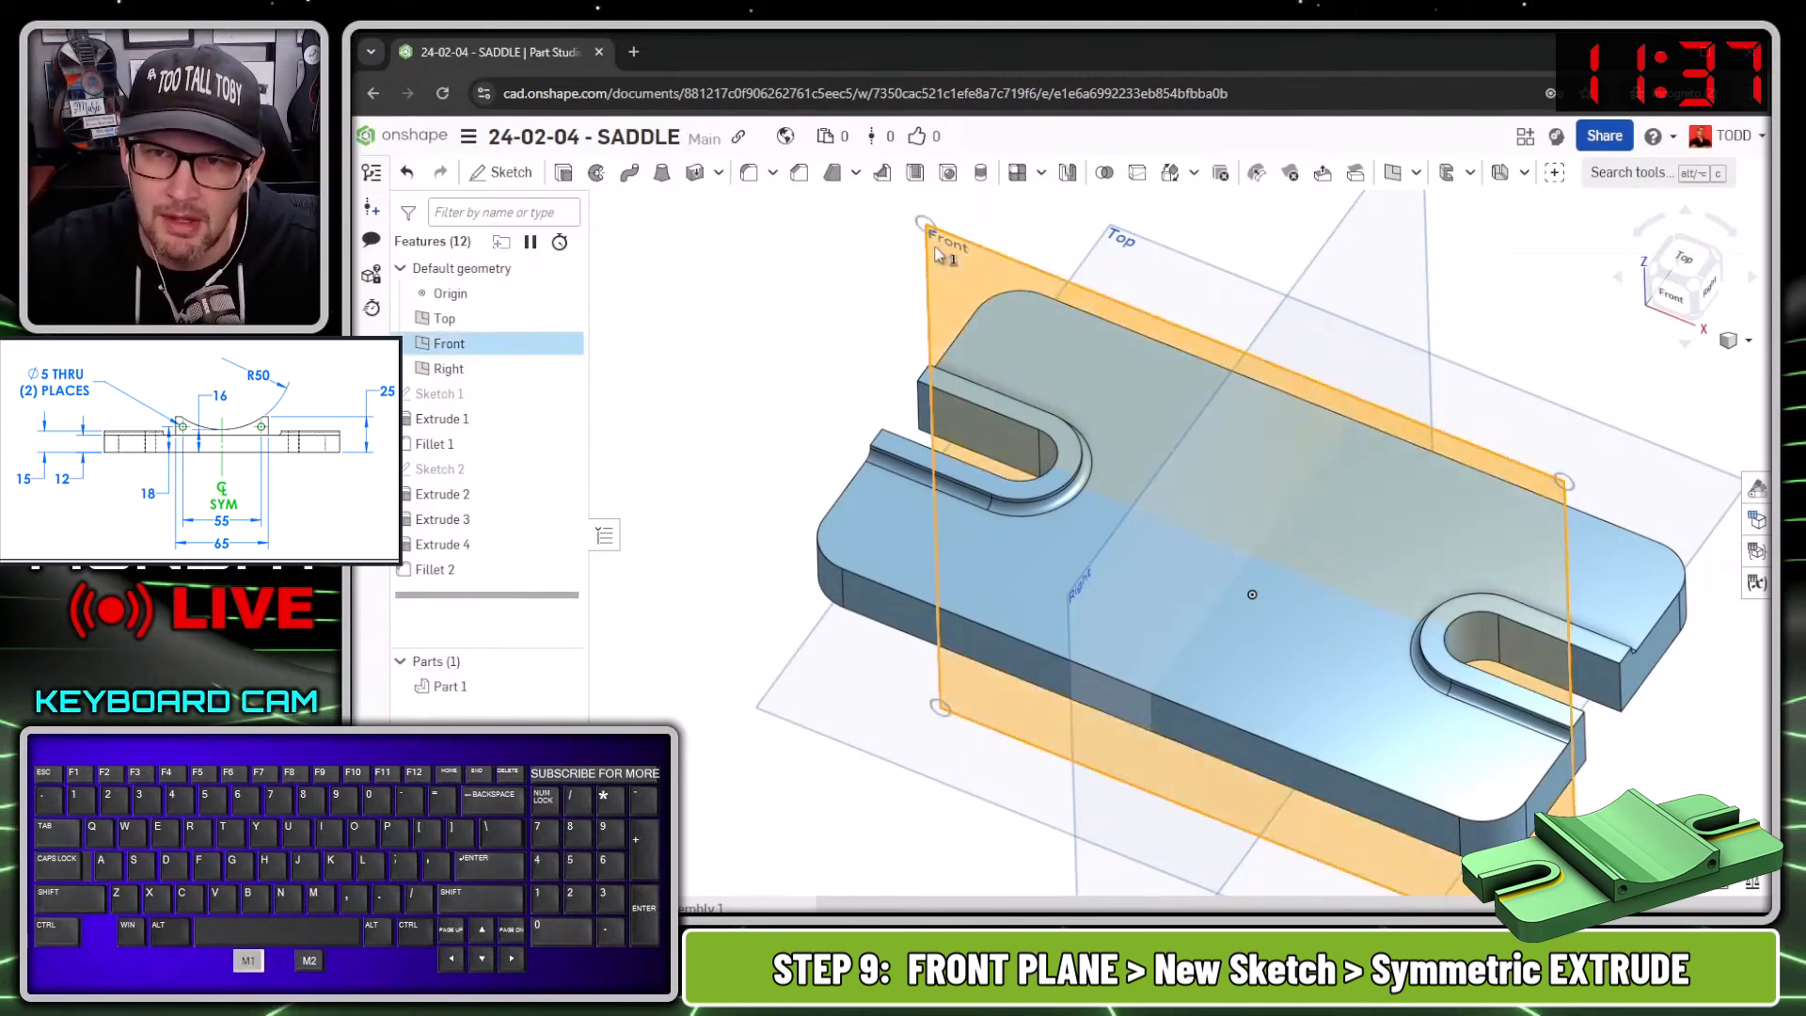
{"action": "key", "text": "s"}
{"action": "left_click", "coordinate": [1003, 195]}
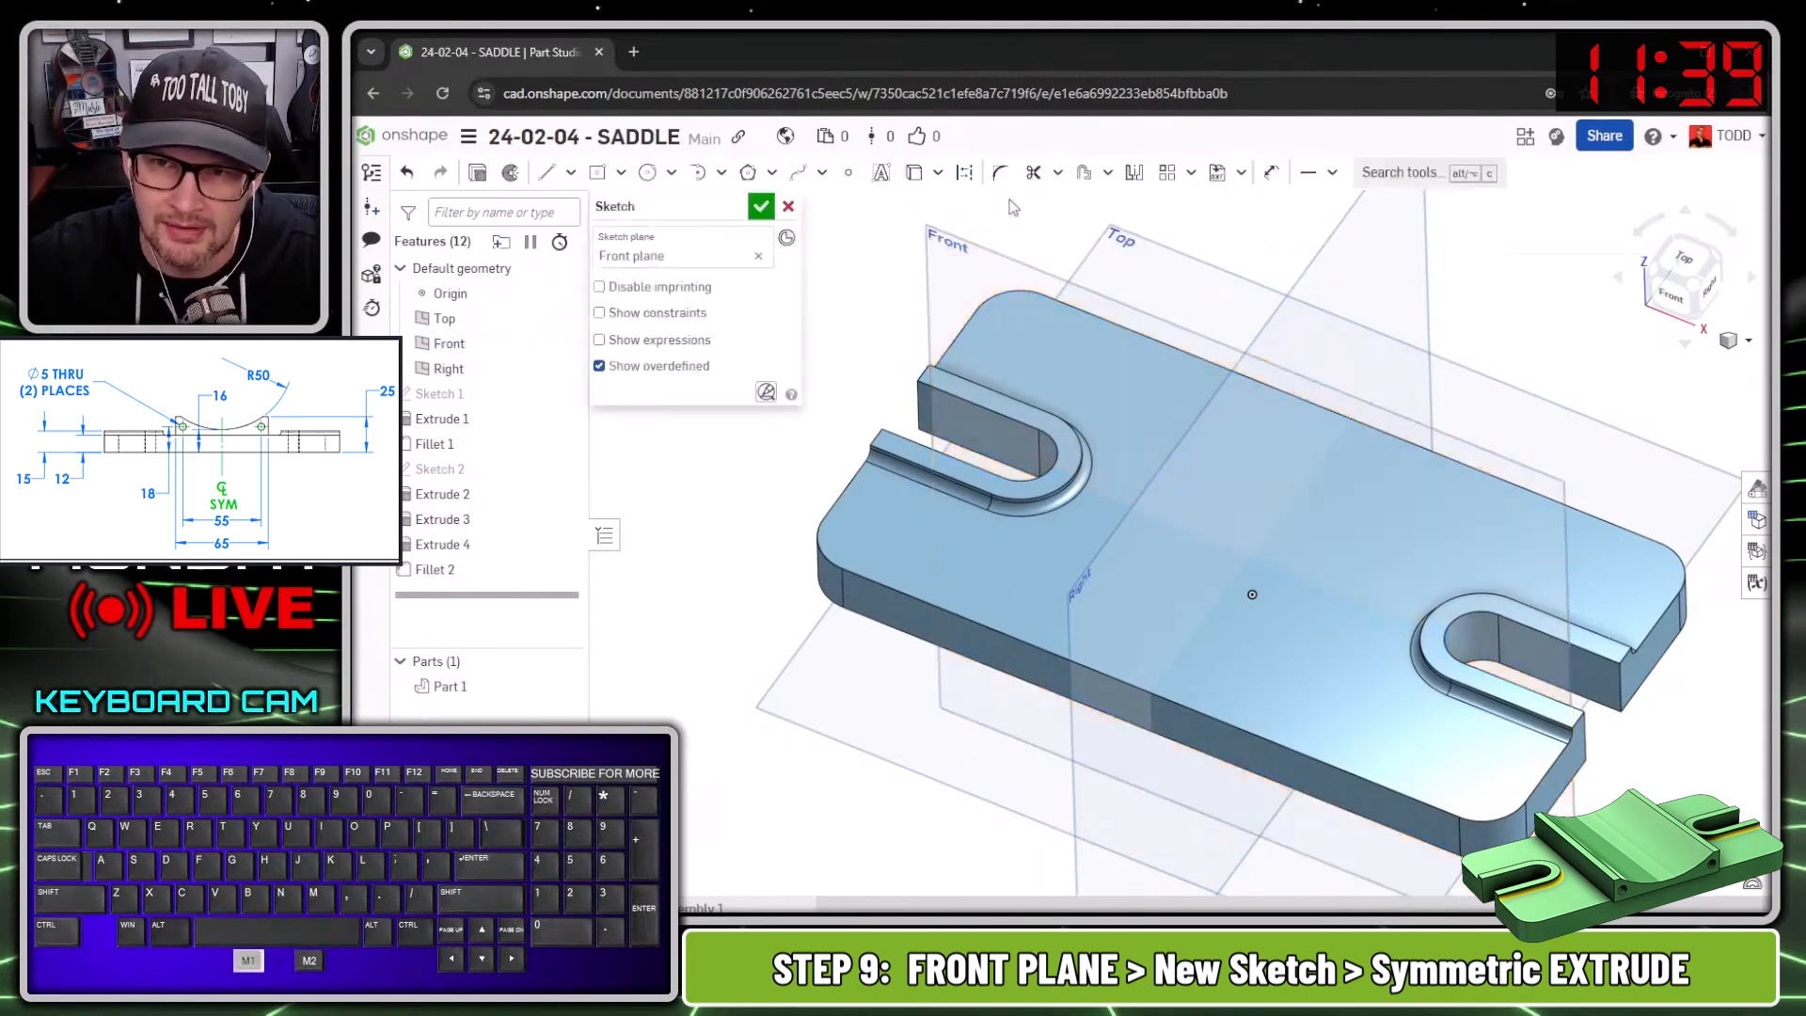
{"action": "key", "text": "n"}
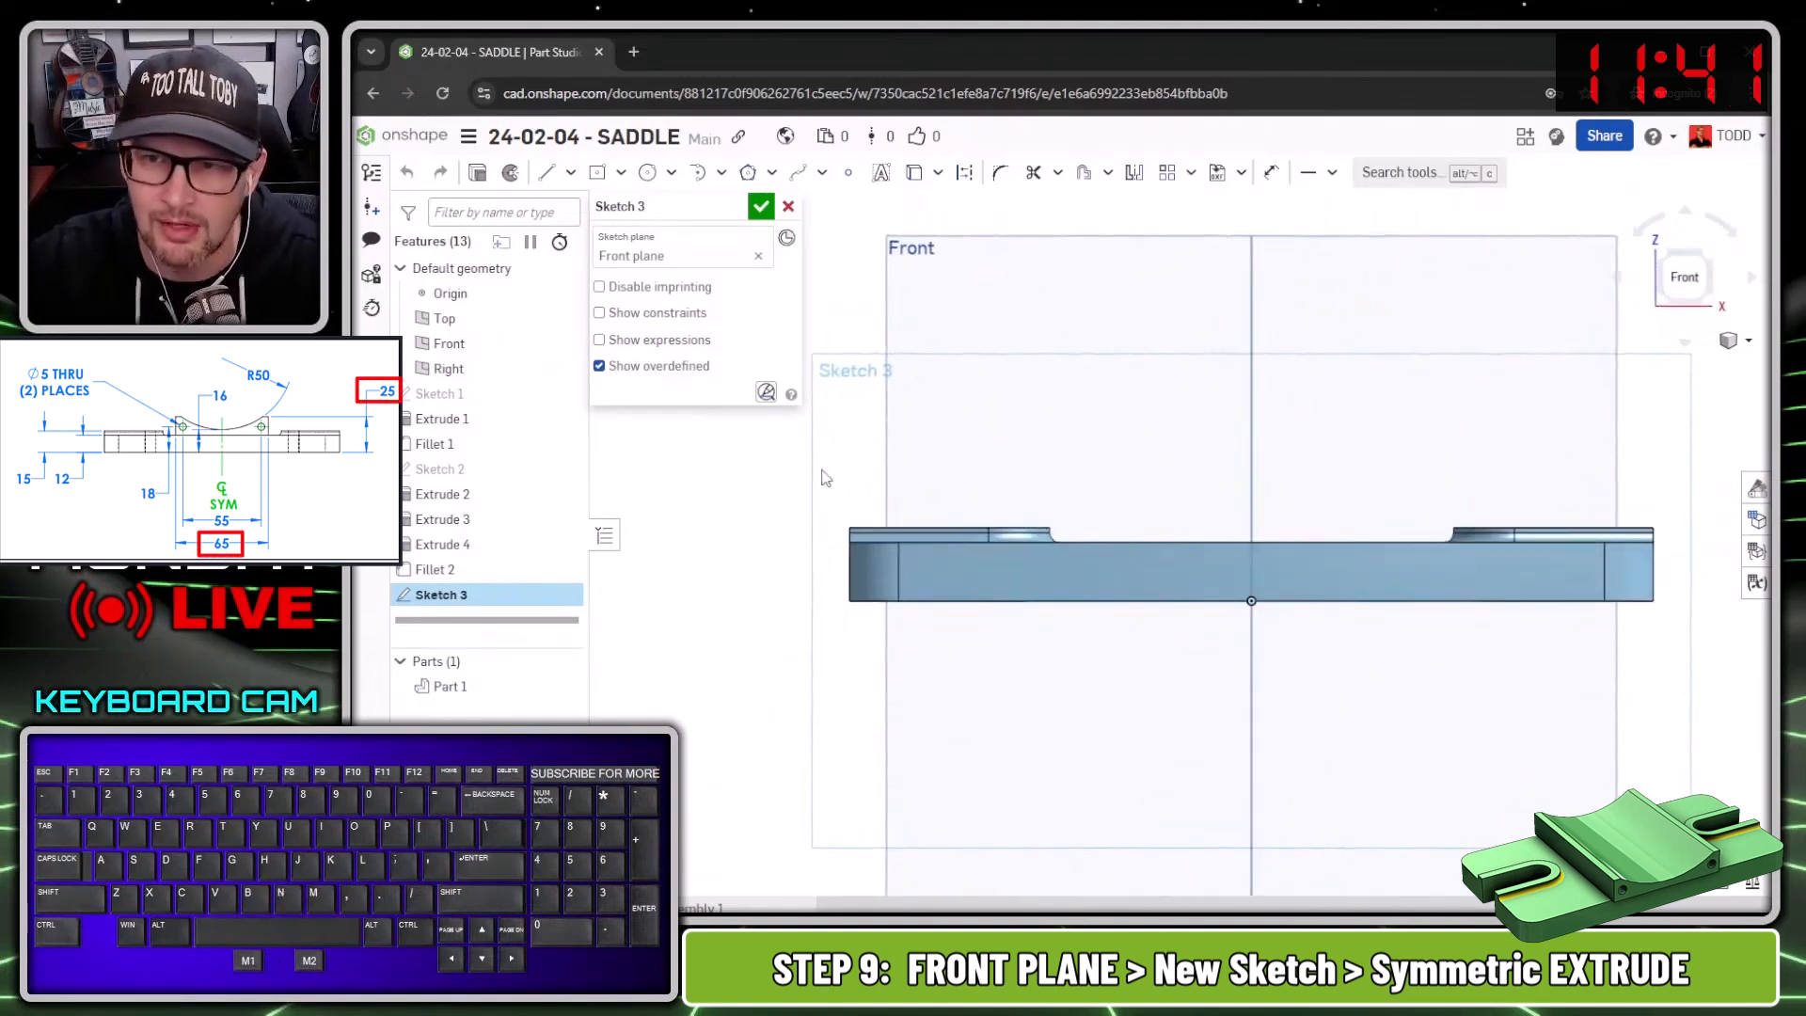
Draw a center-point rectangle about 10 mm high above the base, centered over the origin, and set its width to 65 mm.
{"action": "key", "text": "s"}
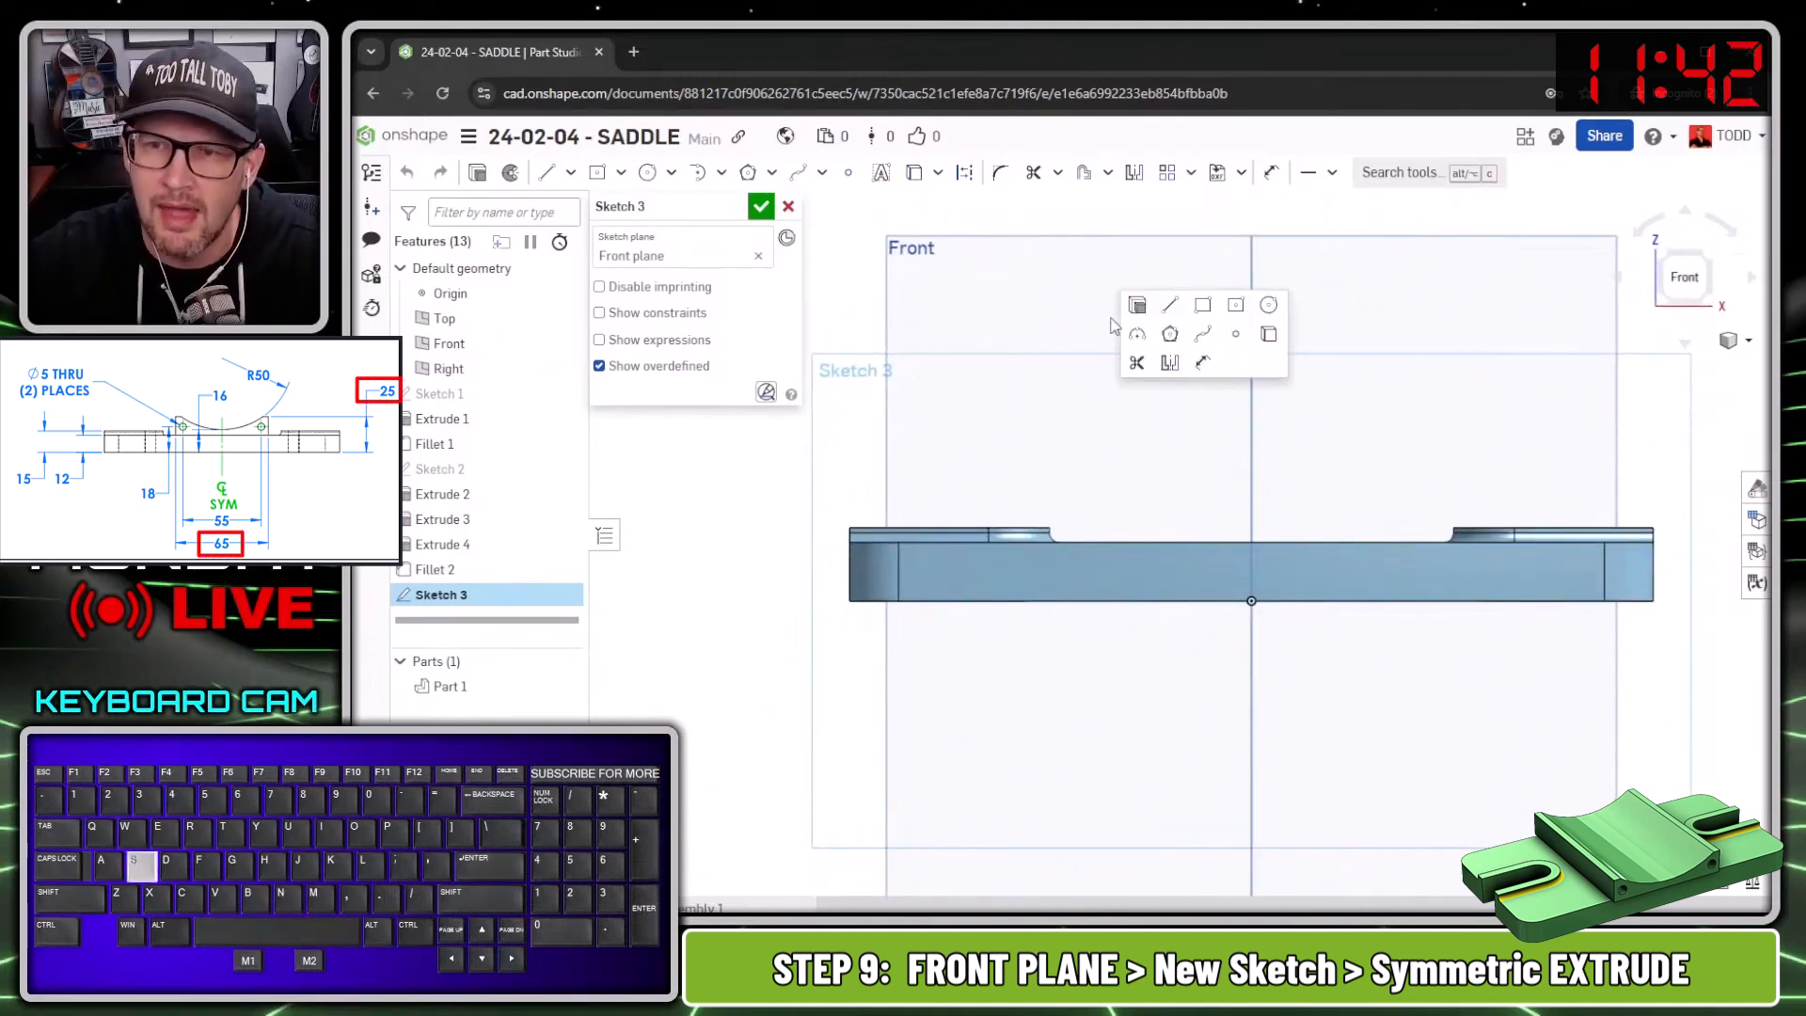
{"action": "left_click", "coordinate": [1238, 307]}
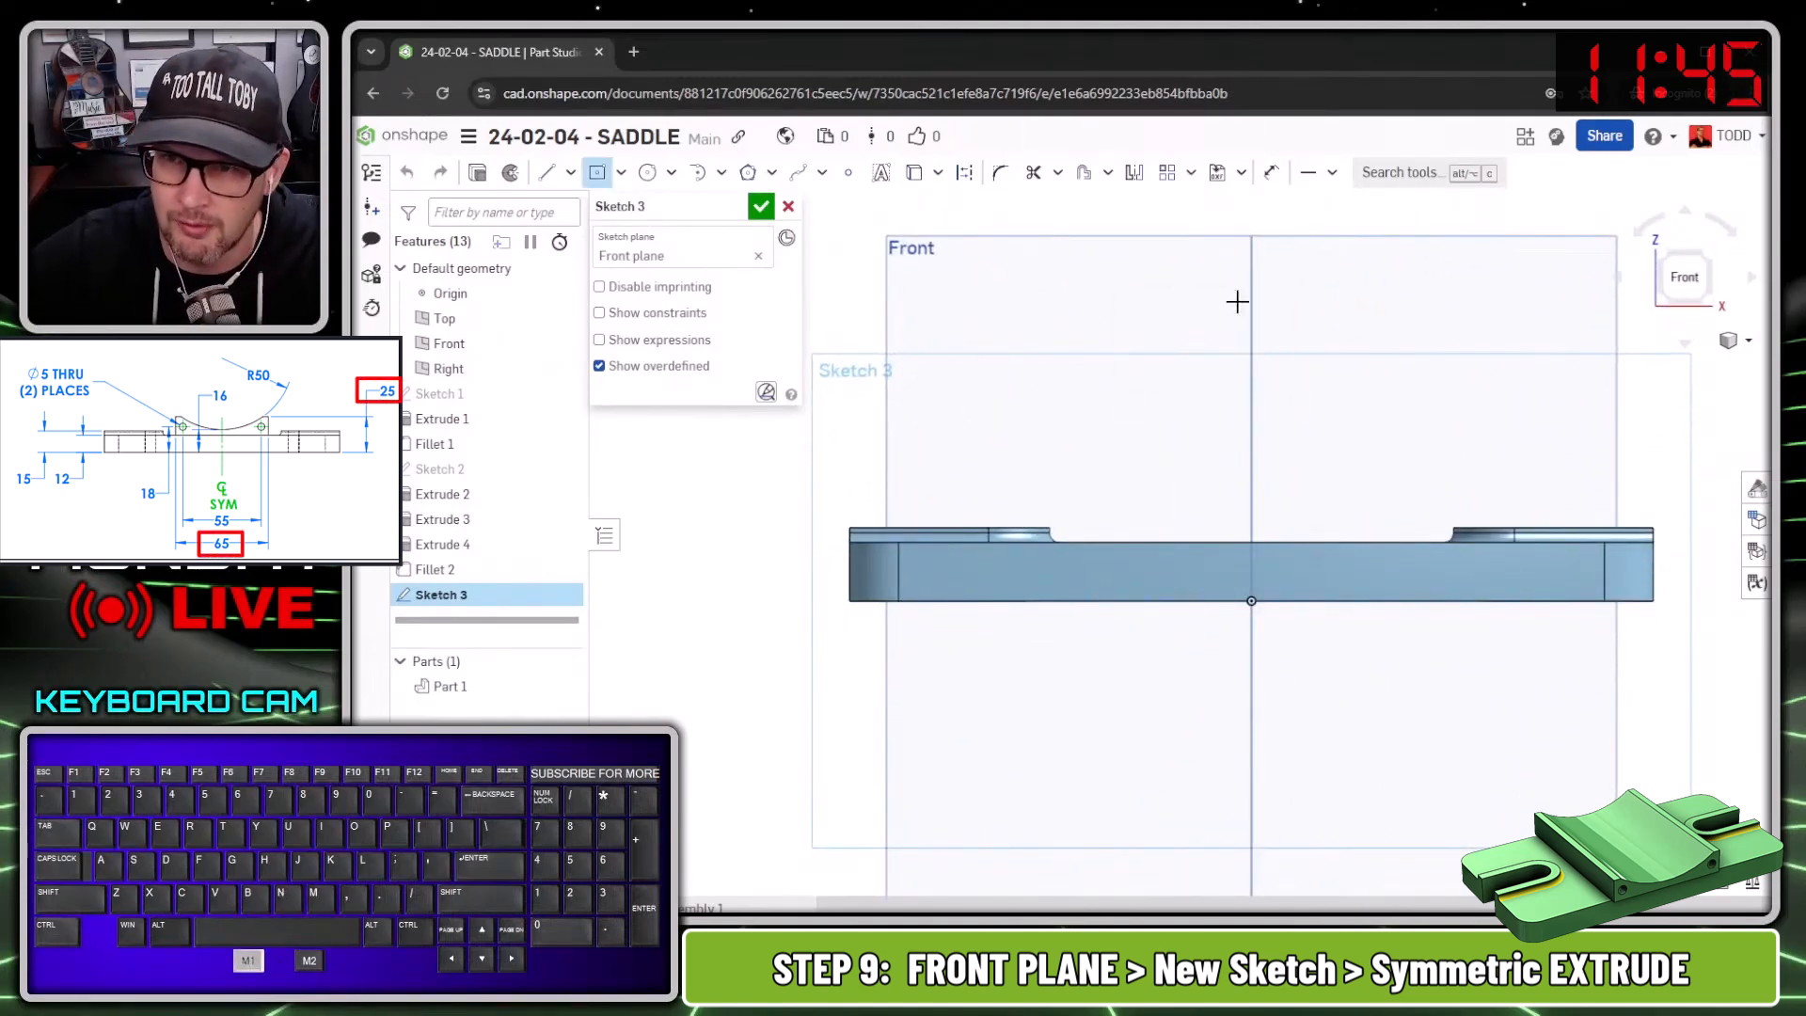
{"action": "left_click", "coordinate": [1251, 494]}
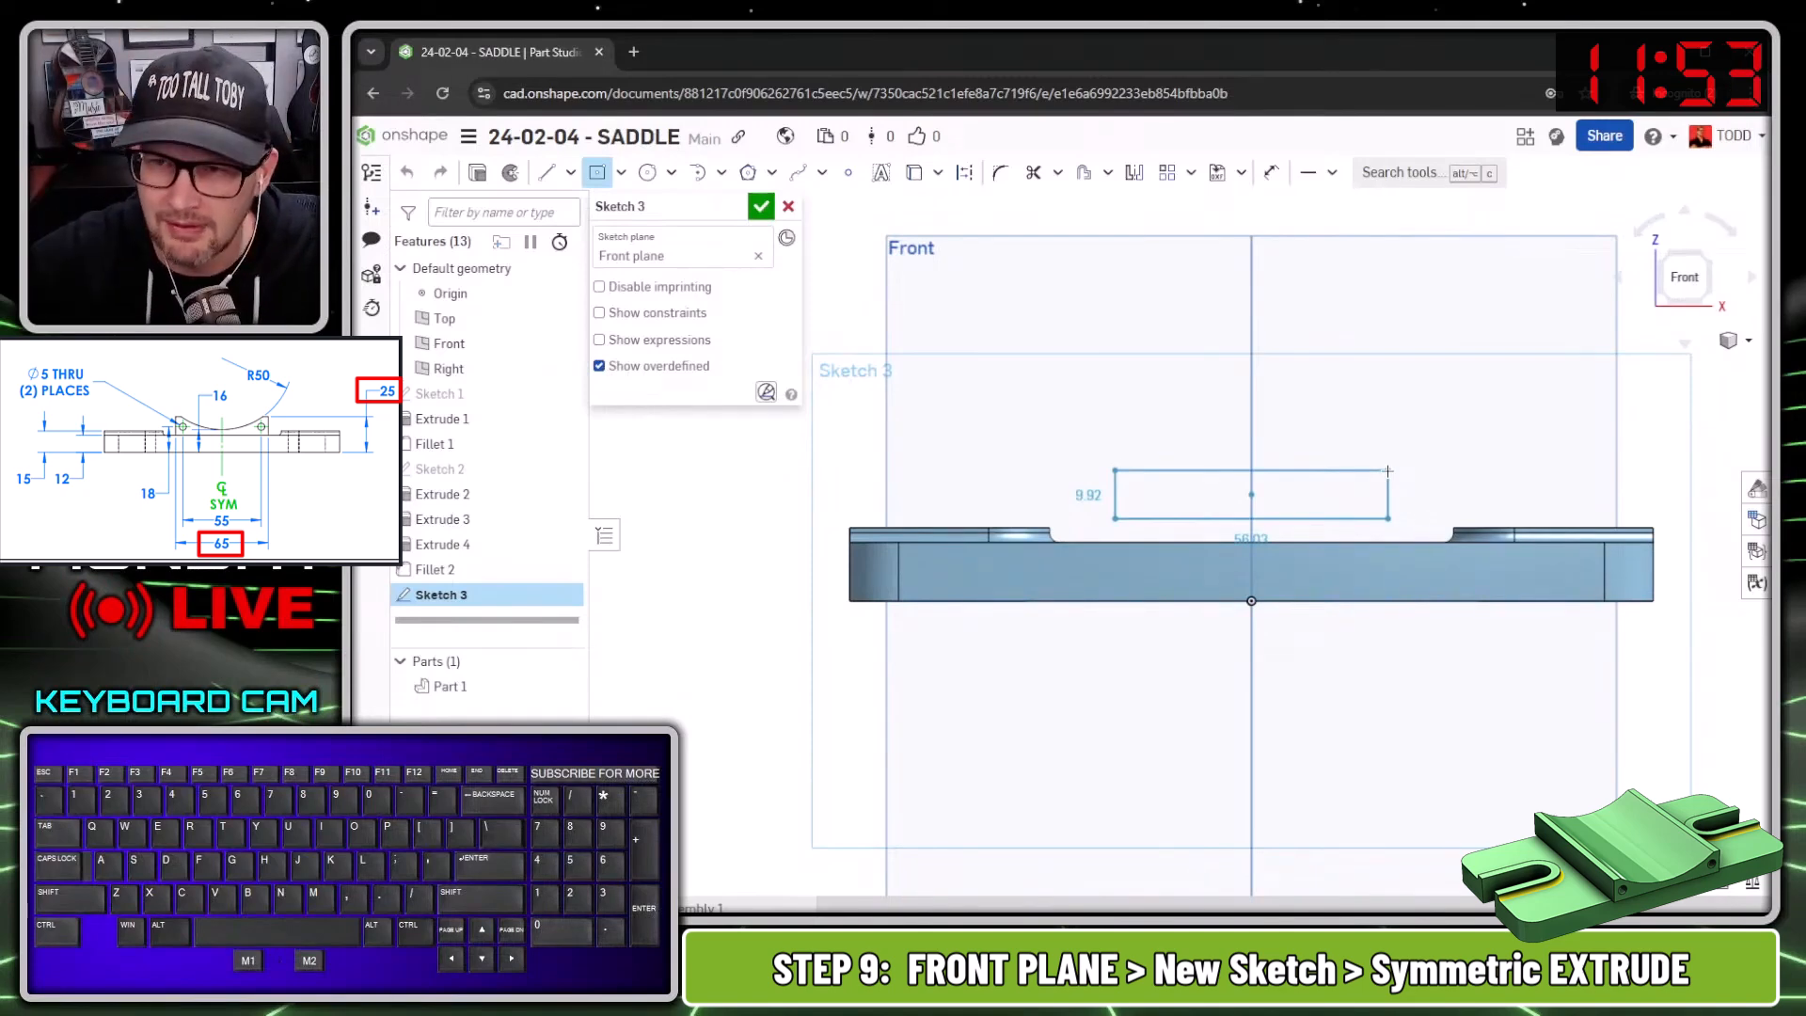
{"action": "left_click", "coordinate": [1387, 470]}
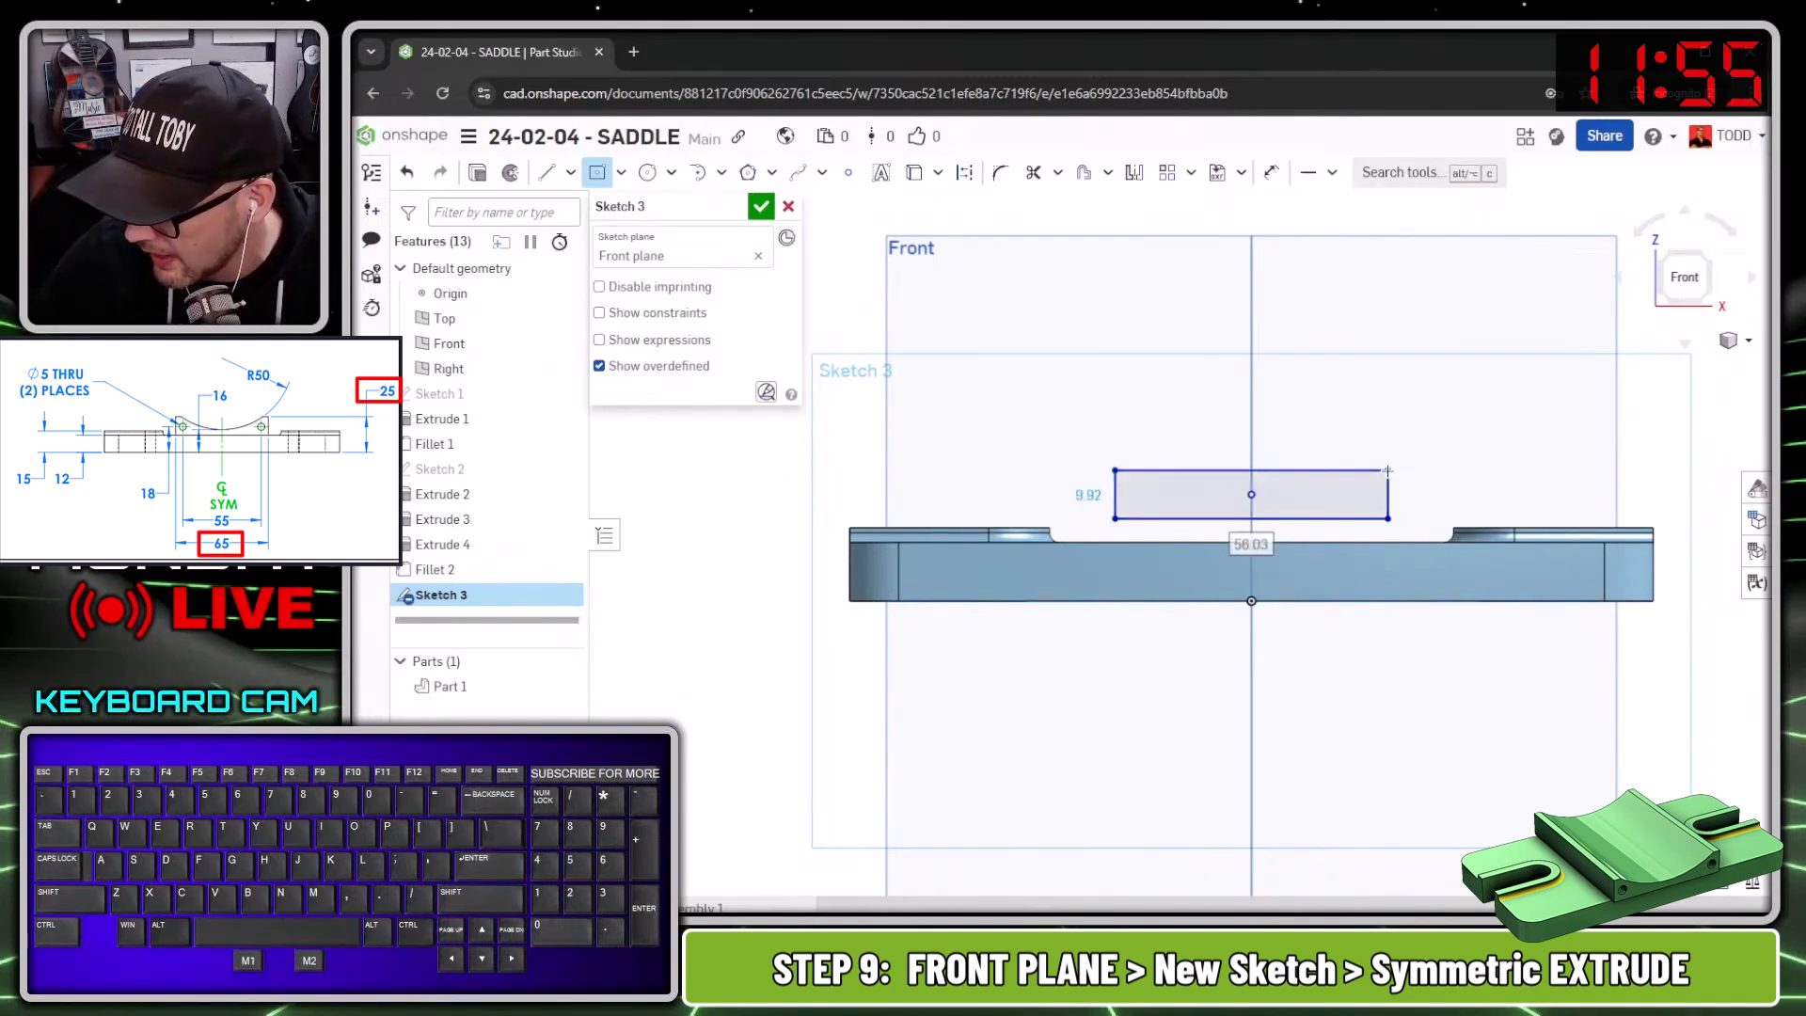
{"action": "type", "text": "65"}
{"action": "key", "text": "Return"}
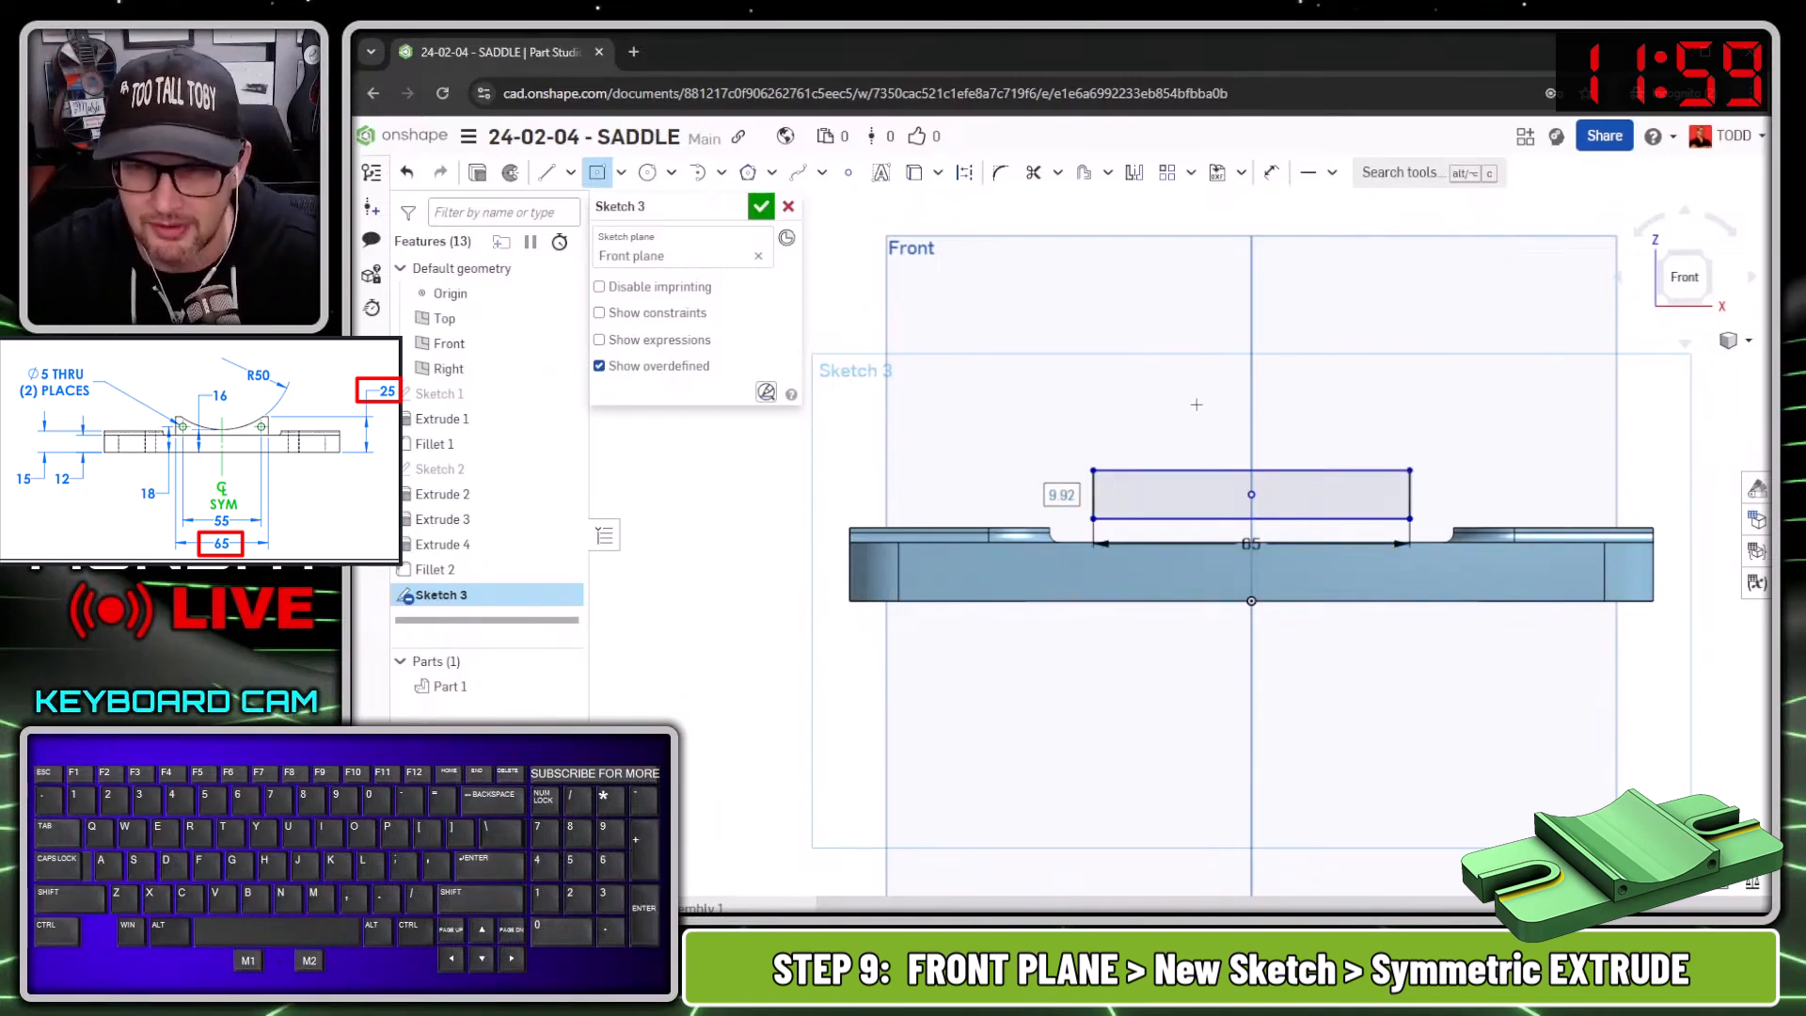
{"action": "key", "text": "Escape"}
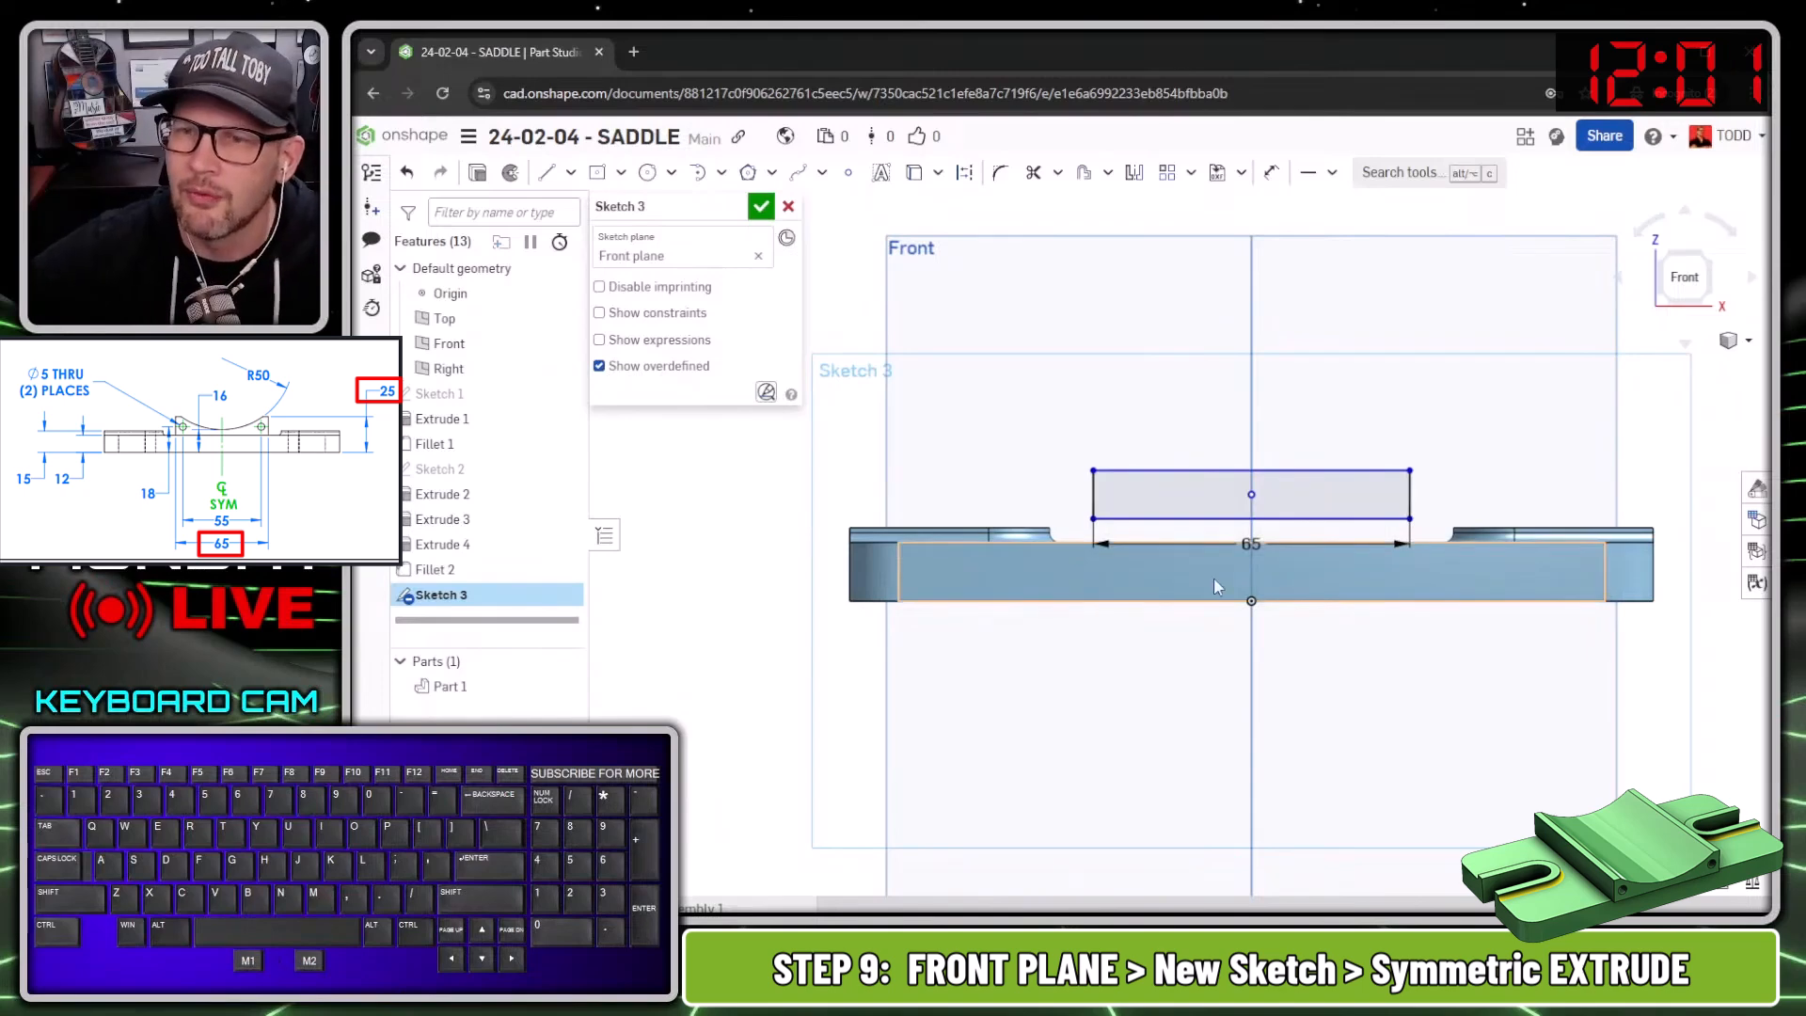
Make the rectangle's lower edge coincident with the top edge of the base.
{"action": "scroll", "coordinate": [1160, 640], "scroll_direction": "up", "scroll_amount": 3}
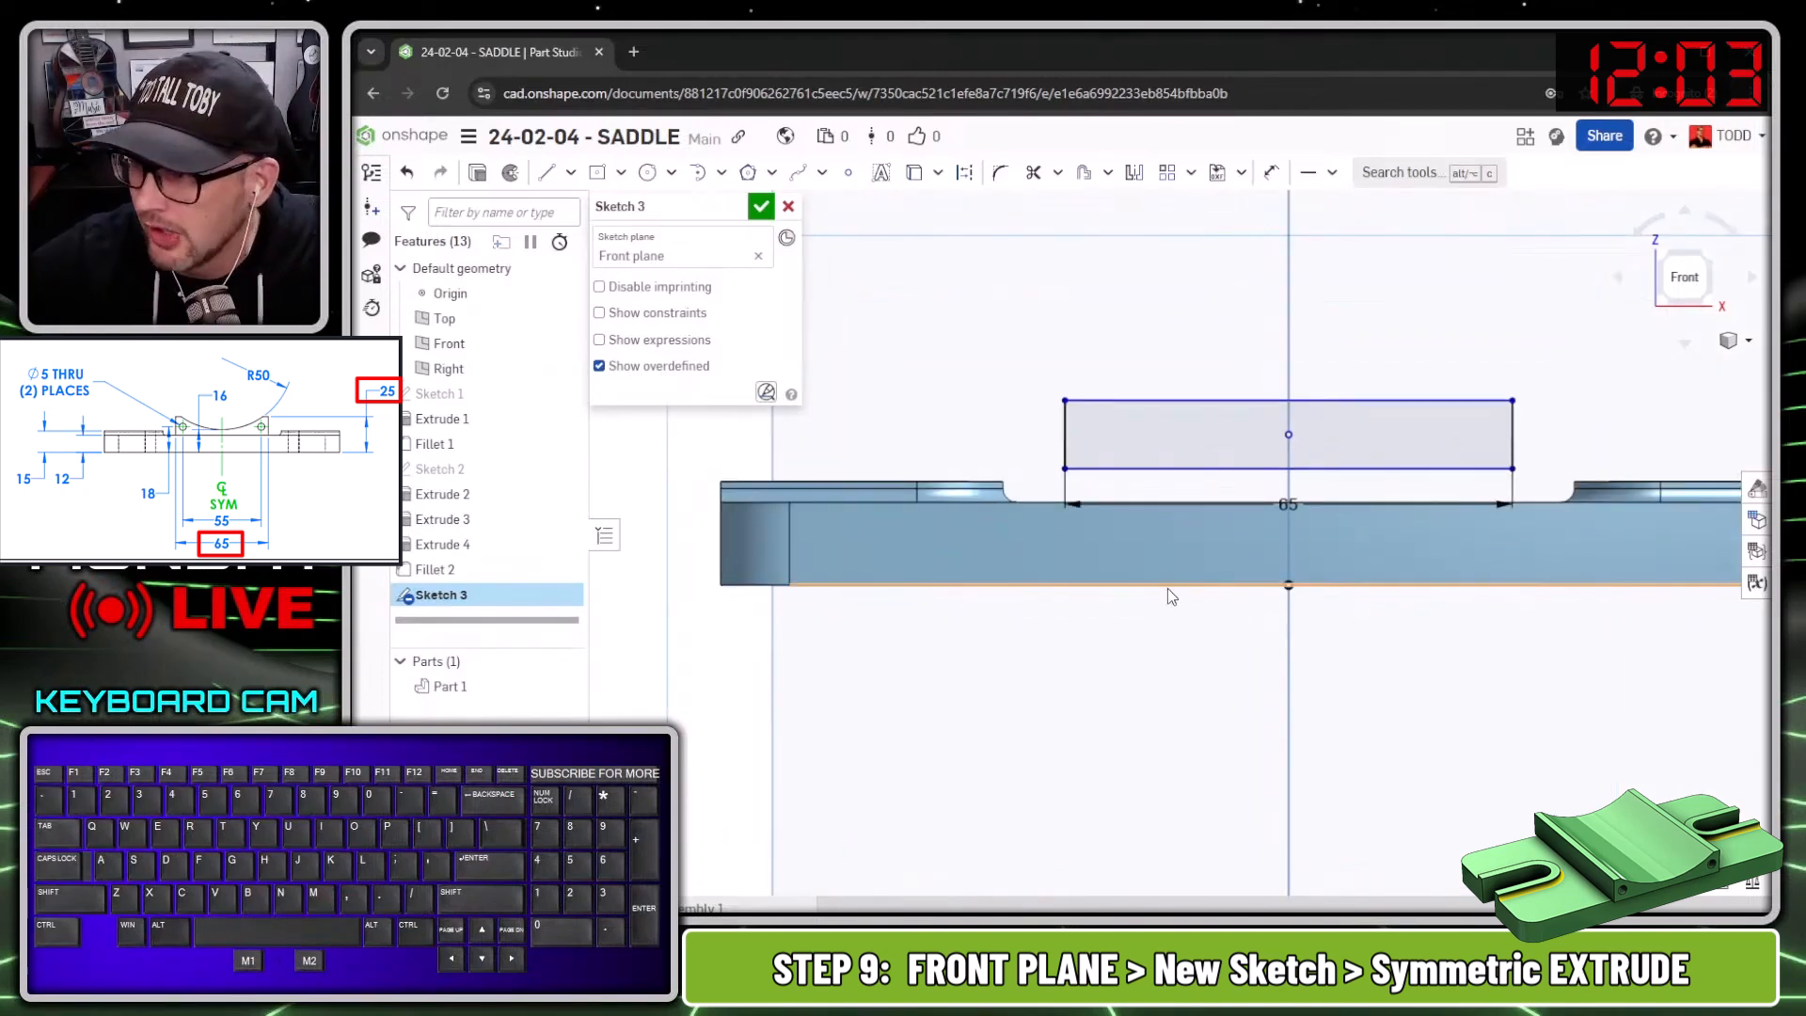
{"action": "left_click", "coordinate": [1093, 469]}
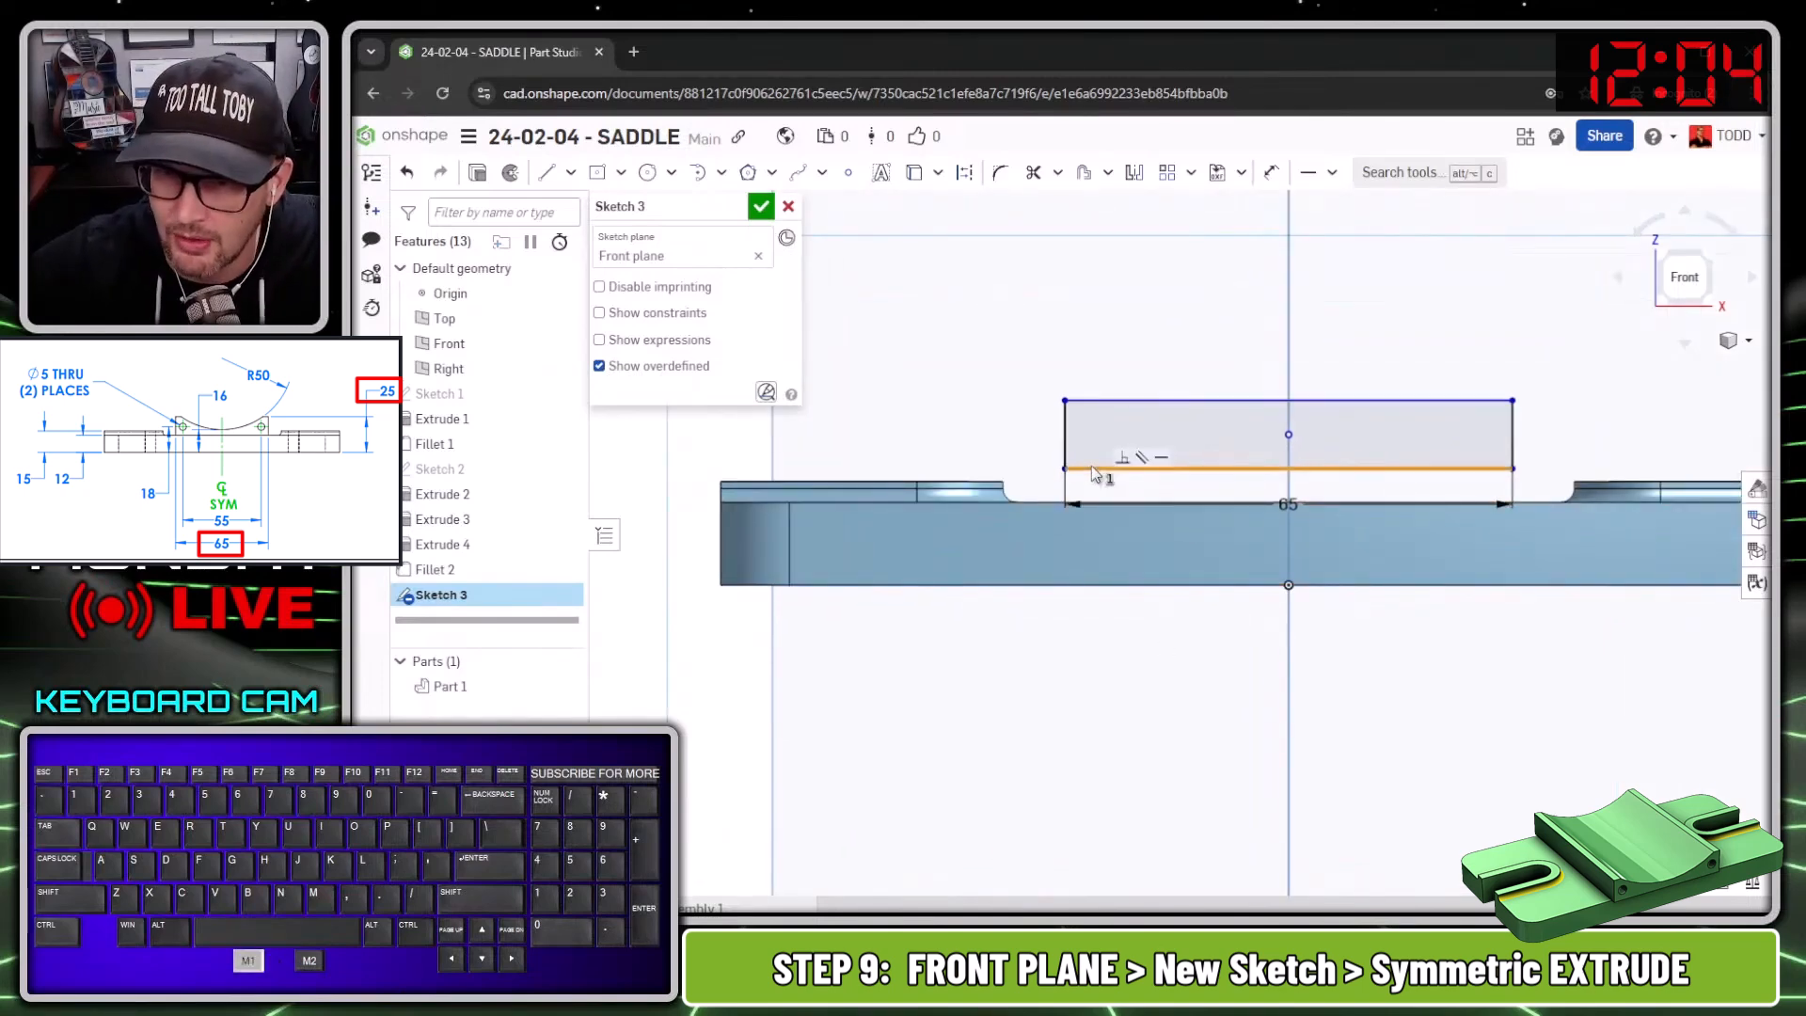
{"action": "left_click", "coordinate": [1051, 505]}
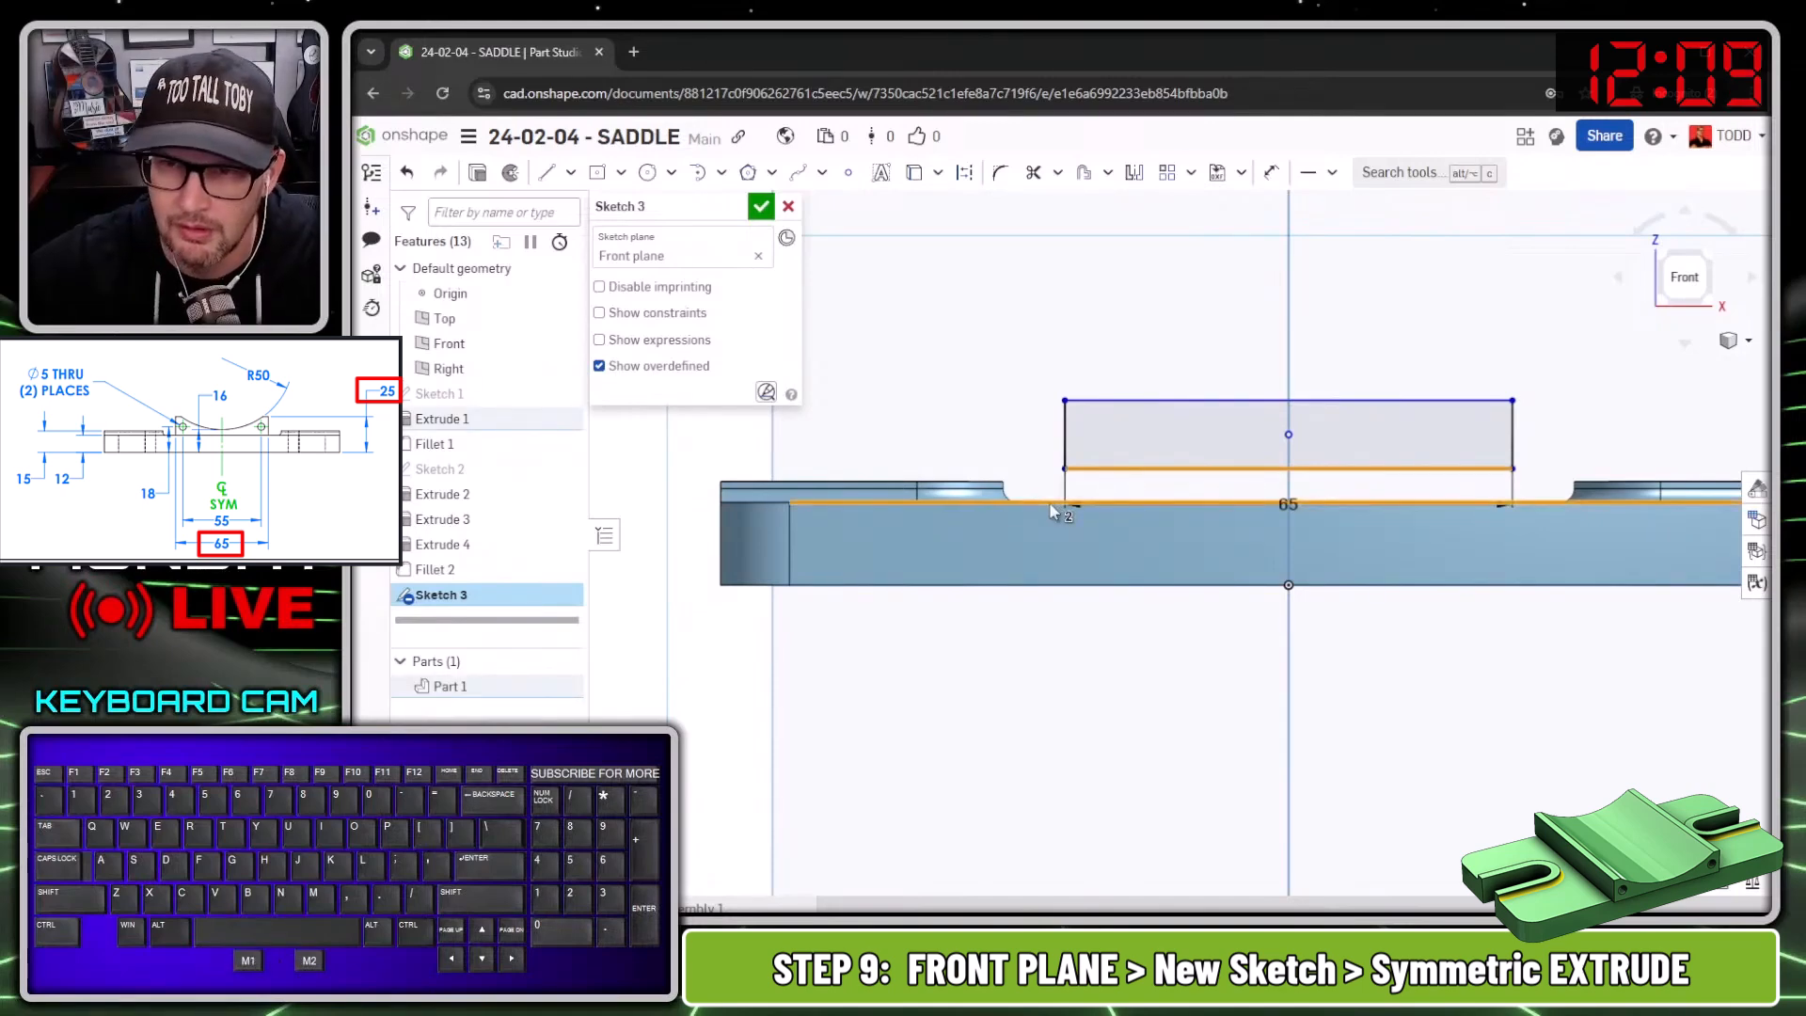
{"action": "key", "text": "i"}
Dimension the height from the base's bottom edge to the rectangle's top edge as 25 mm.
{"action": "key", "text": "s"}
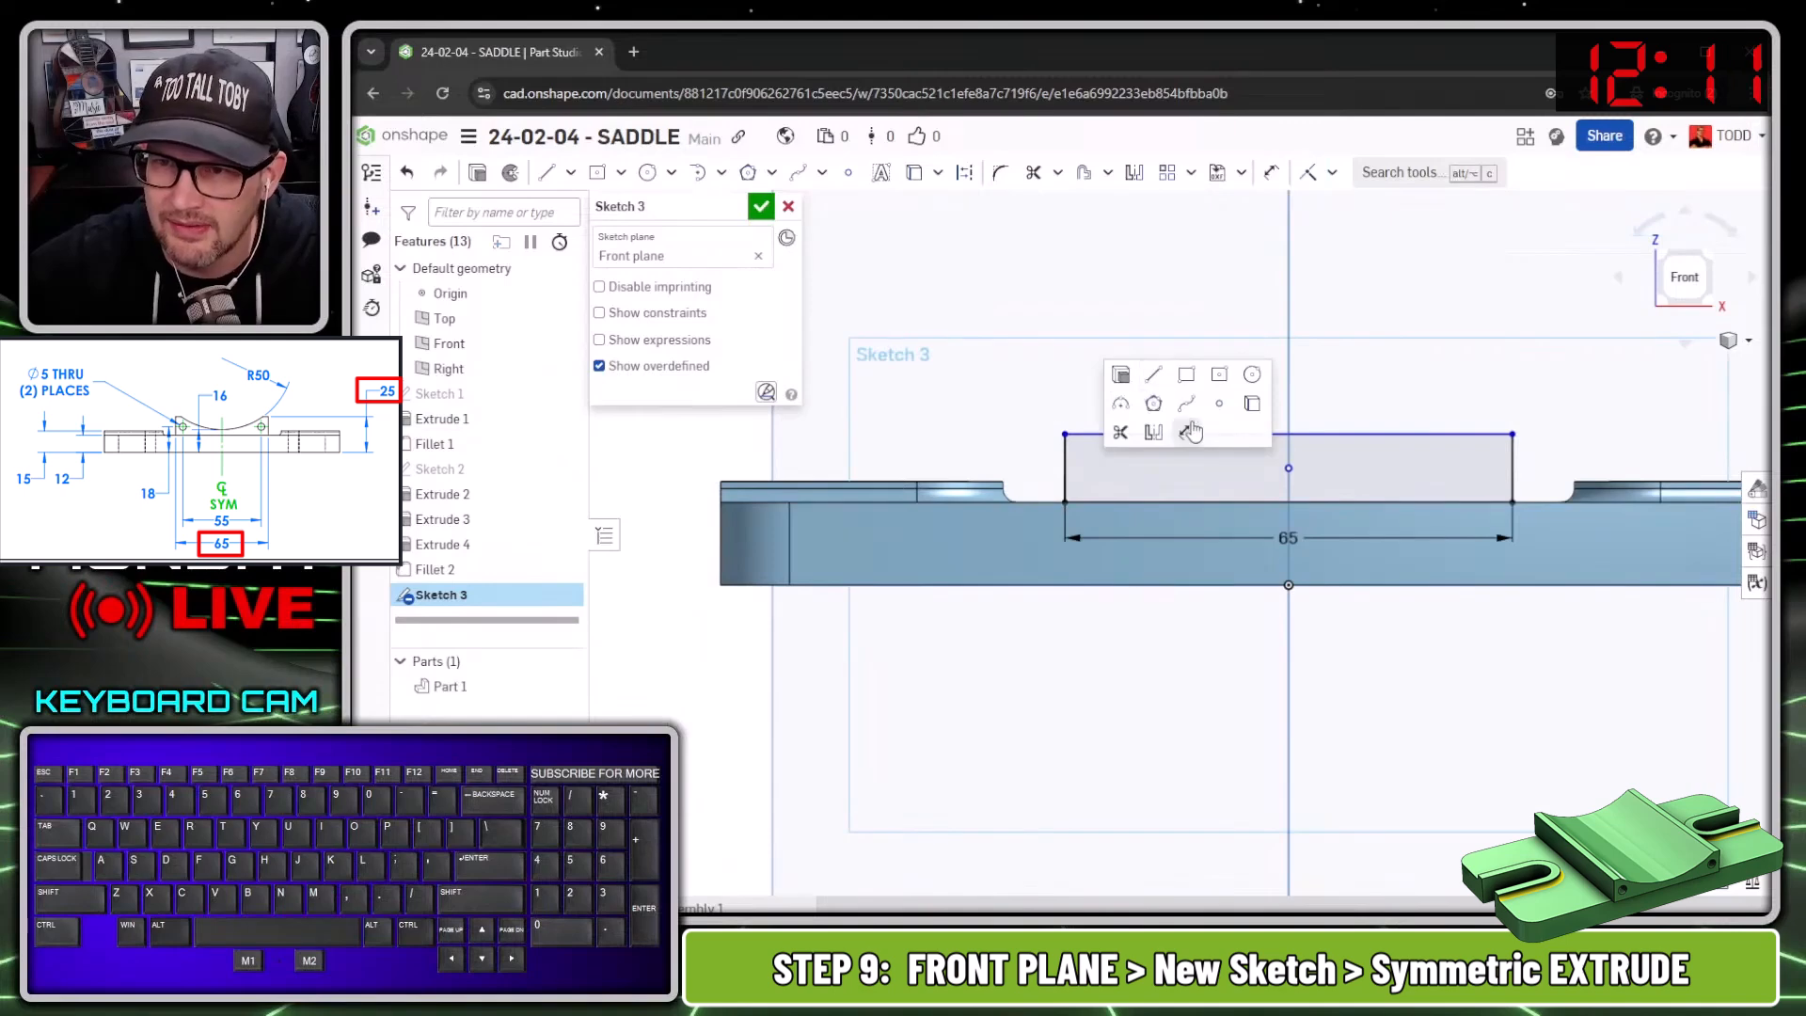
{"action": "left_click", "coordinate": [1192, 432]}
{"action": "left_click", "coordinate": [1166, 434]}
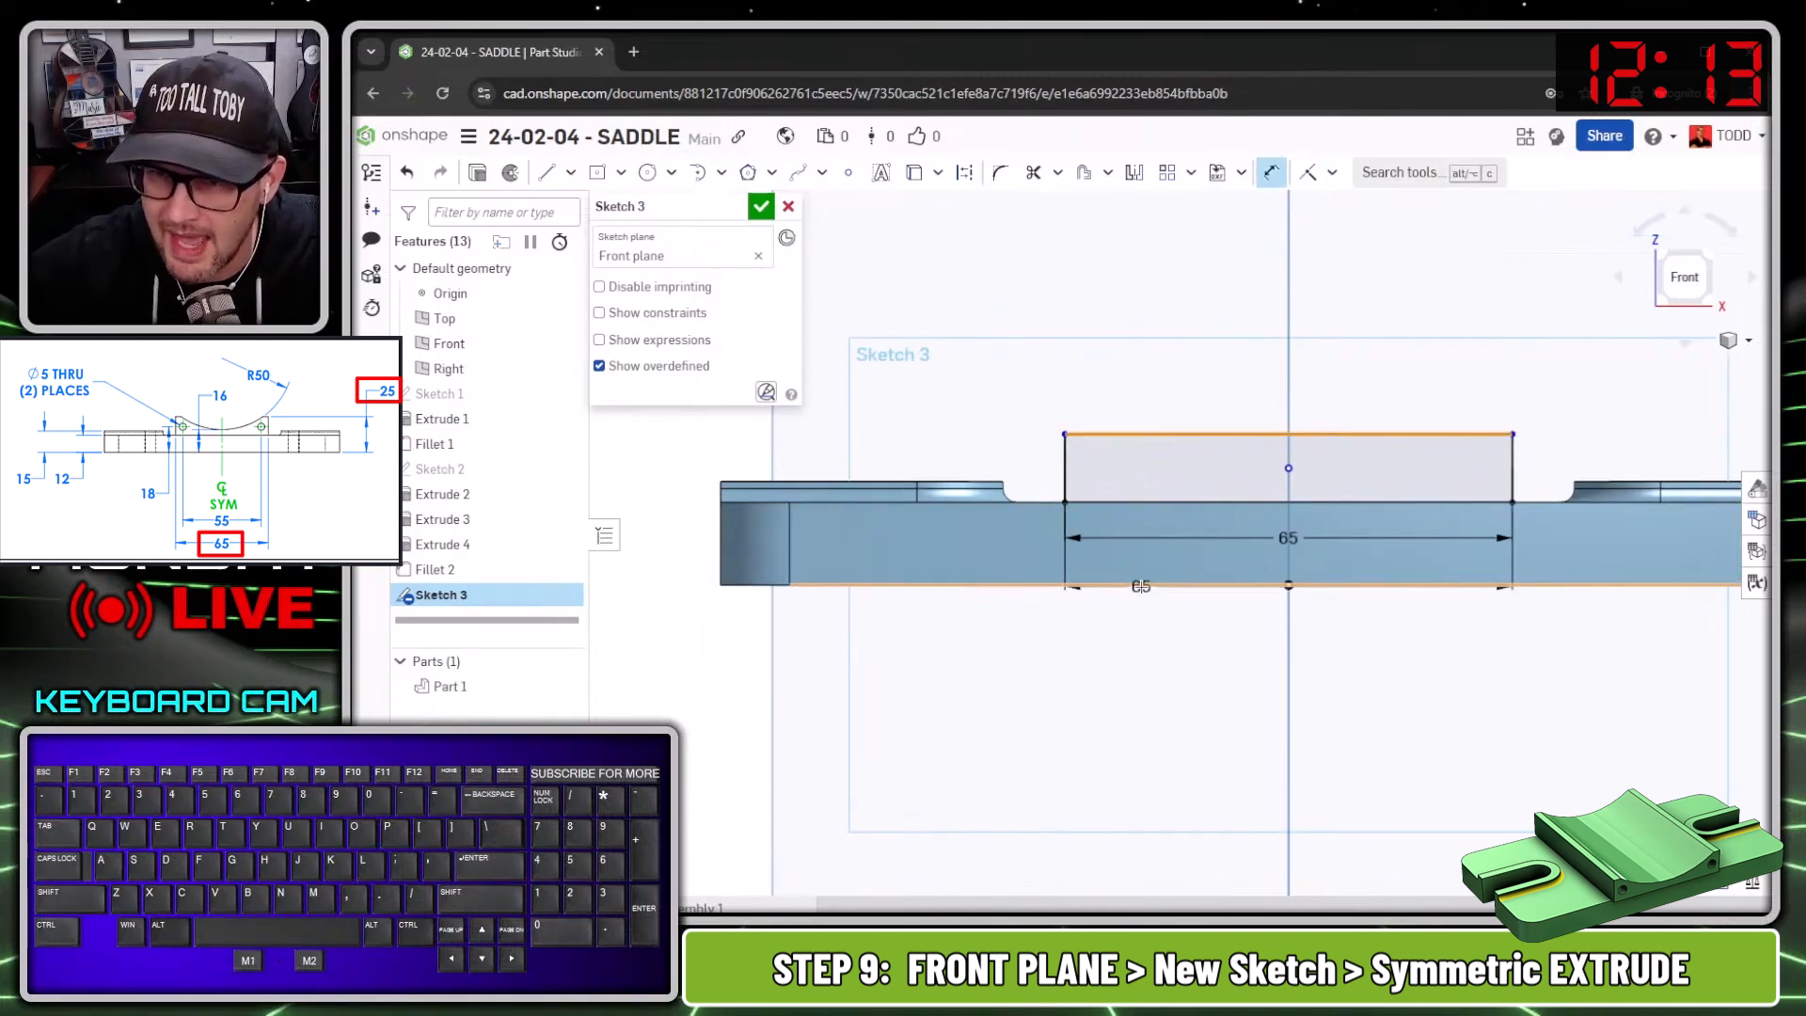
{"action": "left_click", "coordinate": [1155, 585]}
{"action": "left_click", "coordinate": [908, 649]}
{"action": "type", "text": "2"}
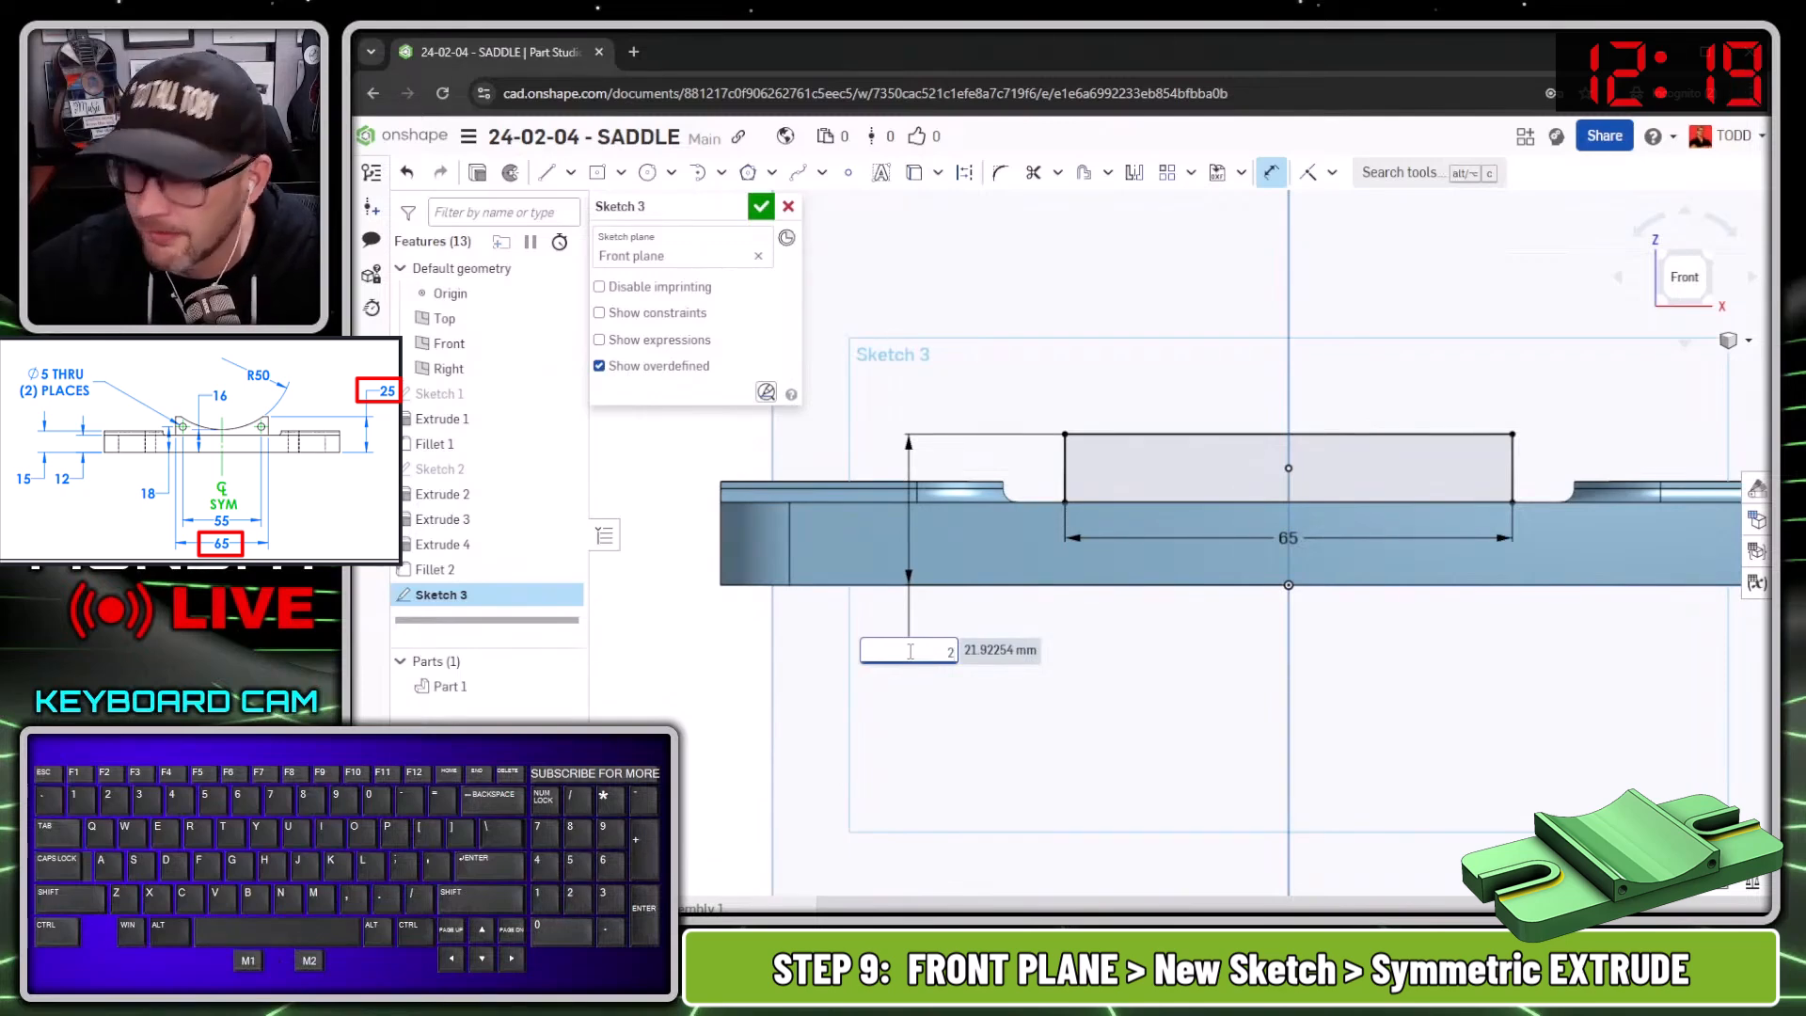
{"action": "type", "text": "5"}
{"action": "key", "text": "Return"}
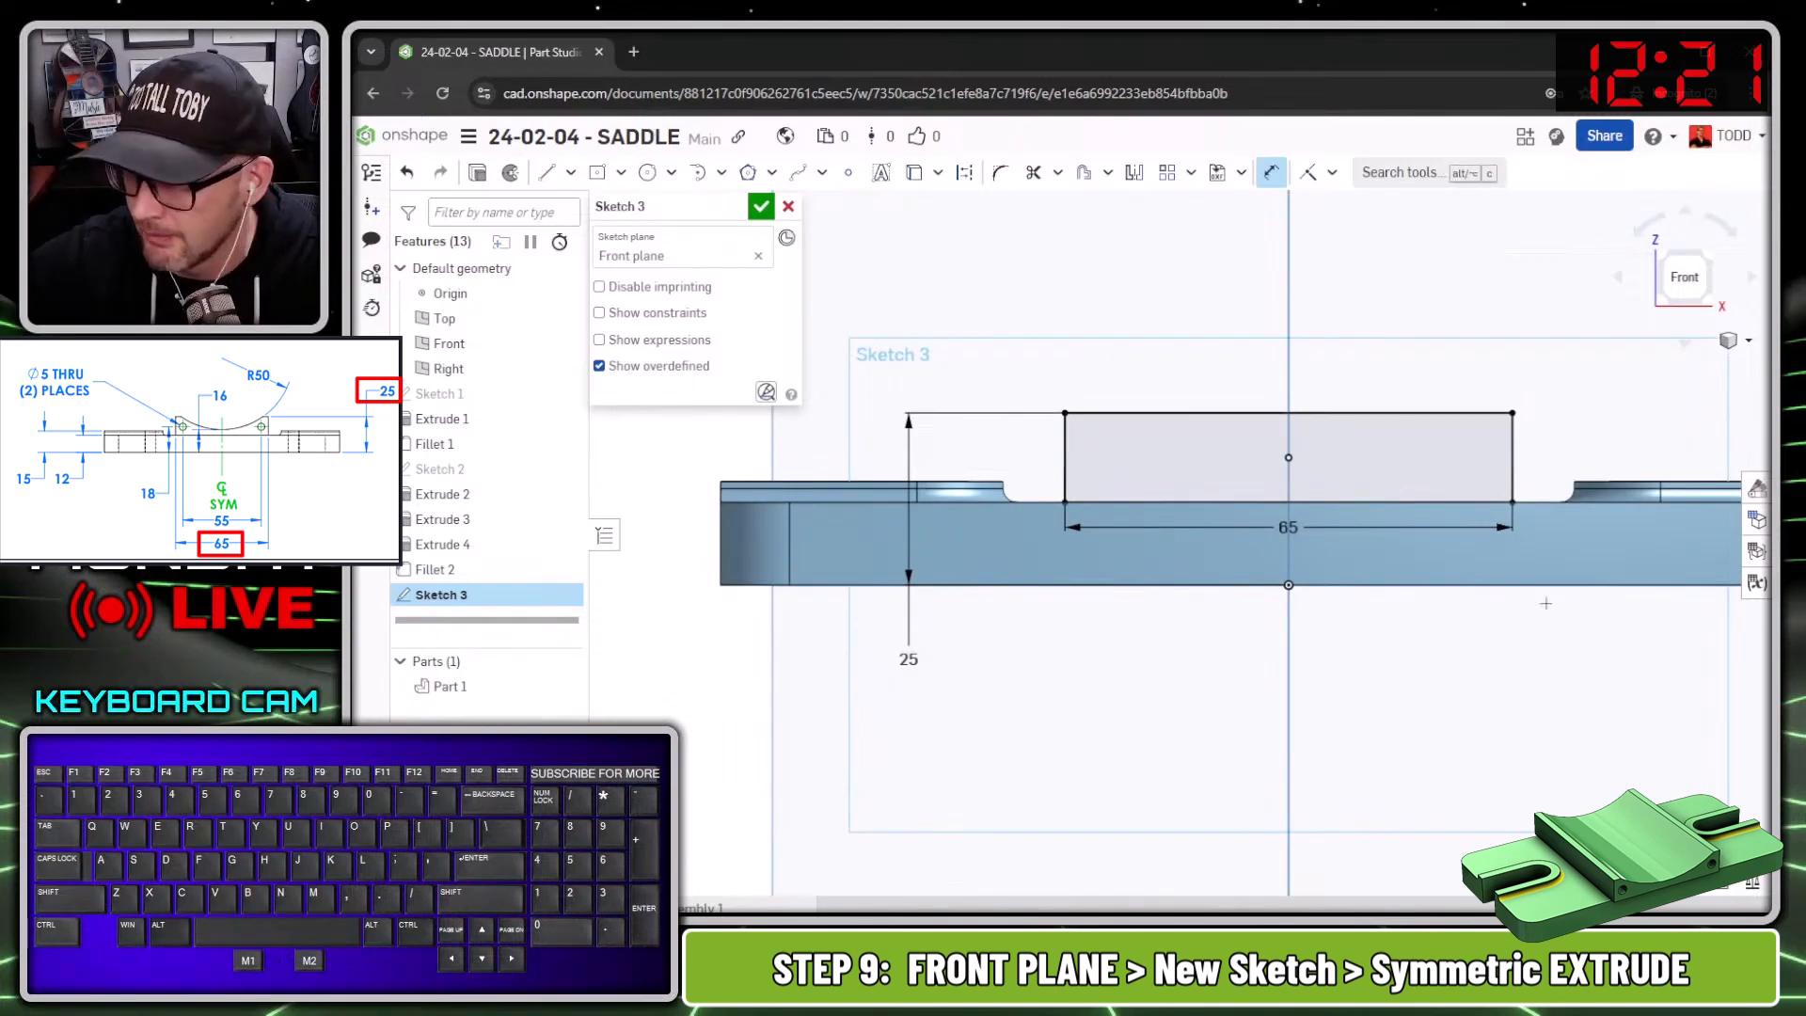
Draw a second center-point rectangle, 55 mm wide and 18 mm high, centered on the vertical line through the origin.
{"action": "scroll", "coordinate": [1458, 497], "scroll_direction": "up", "scroll_amount": 3}
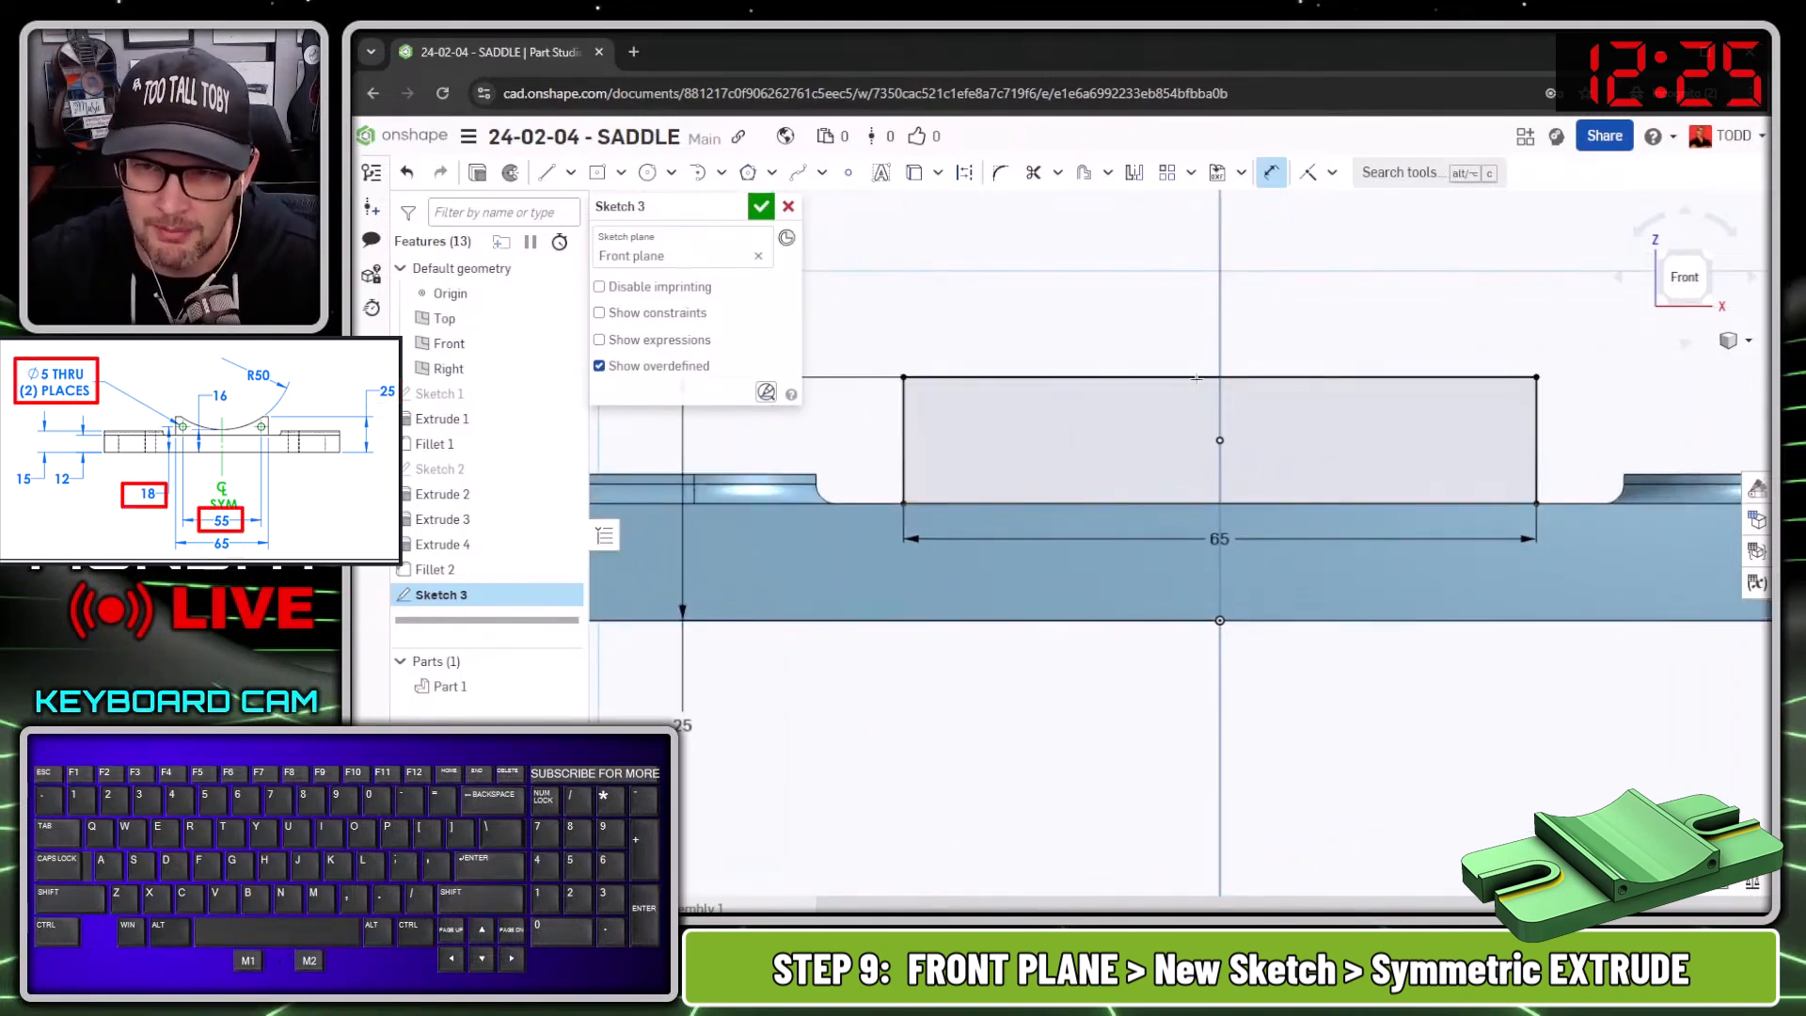
{"action": "left_click", "coordinate": [597, 172]}
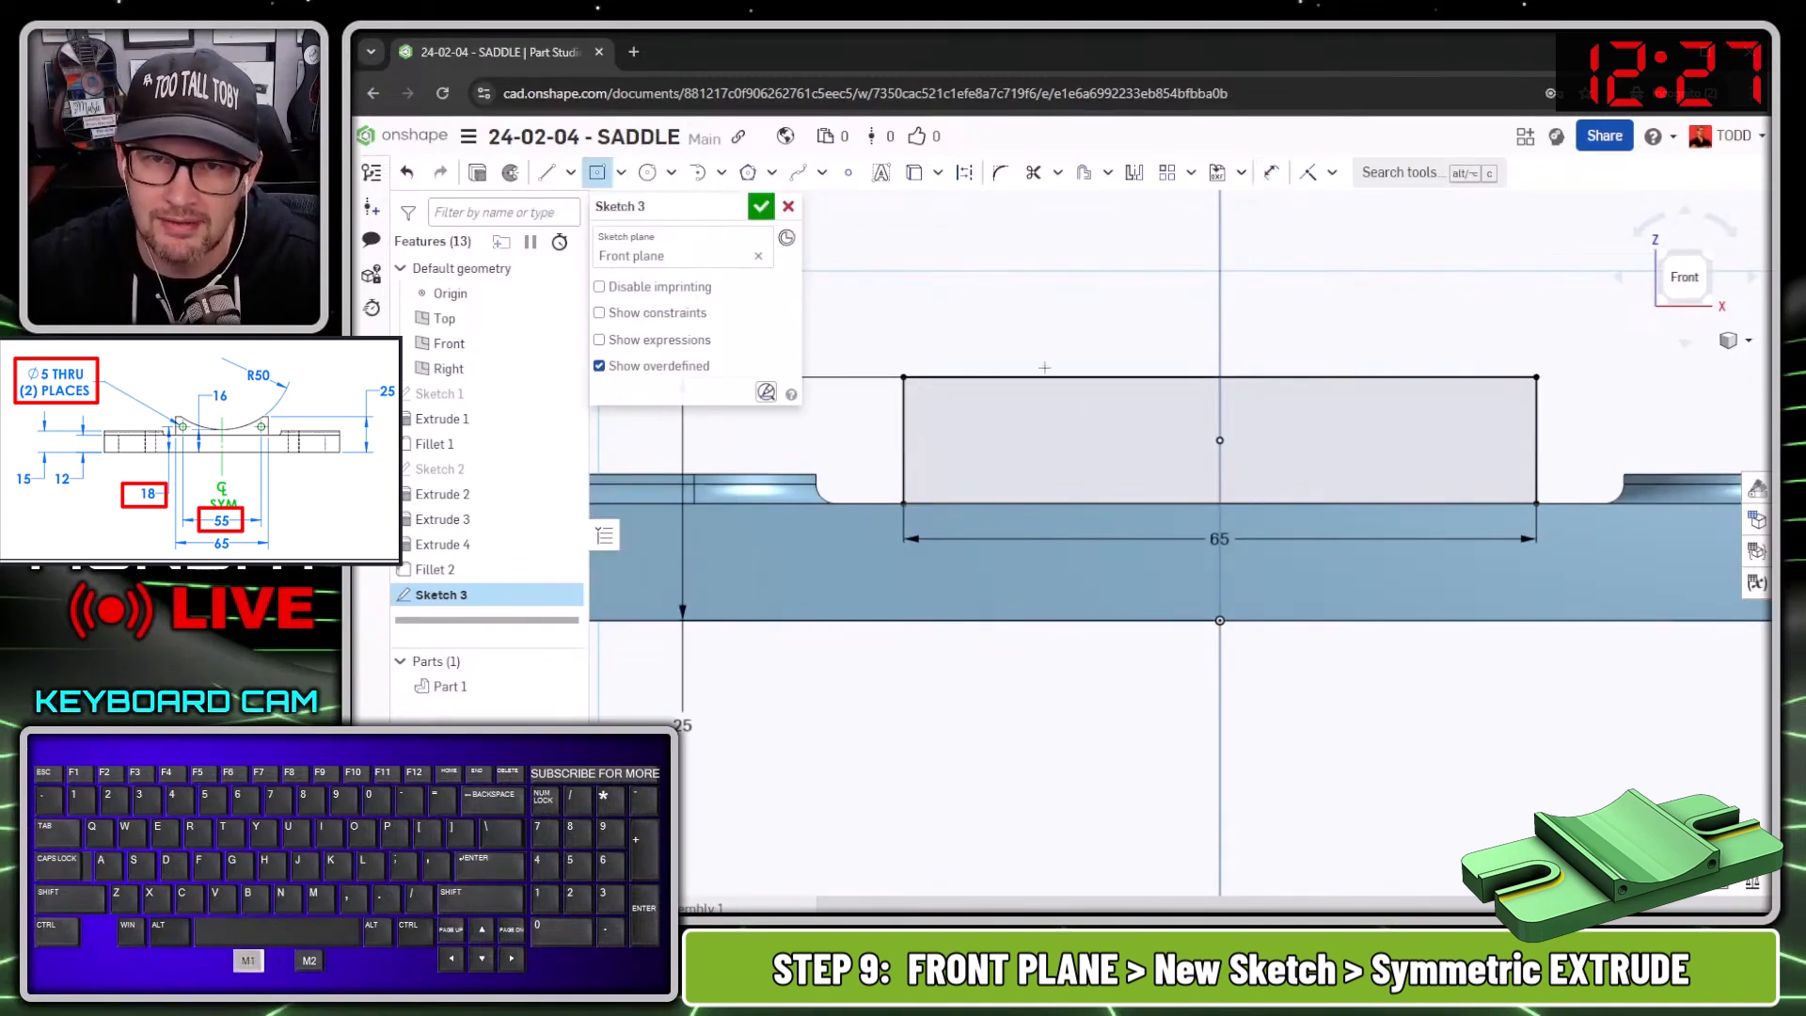
{"action": "left_click", "coordinate": [1220, 468]}
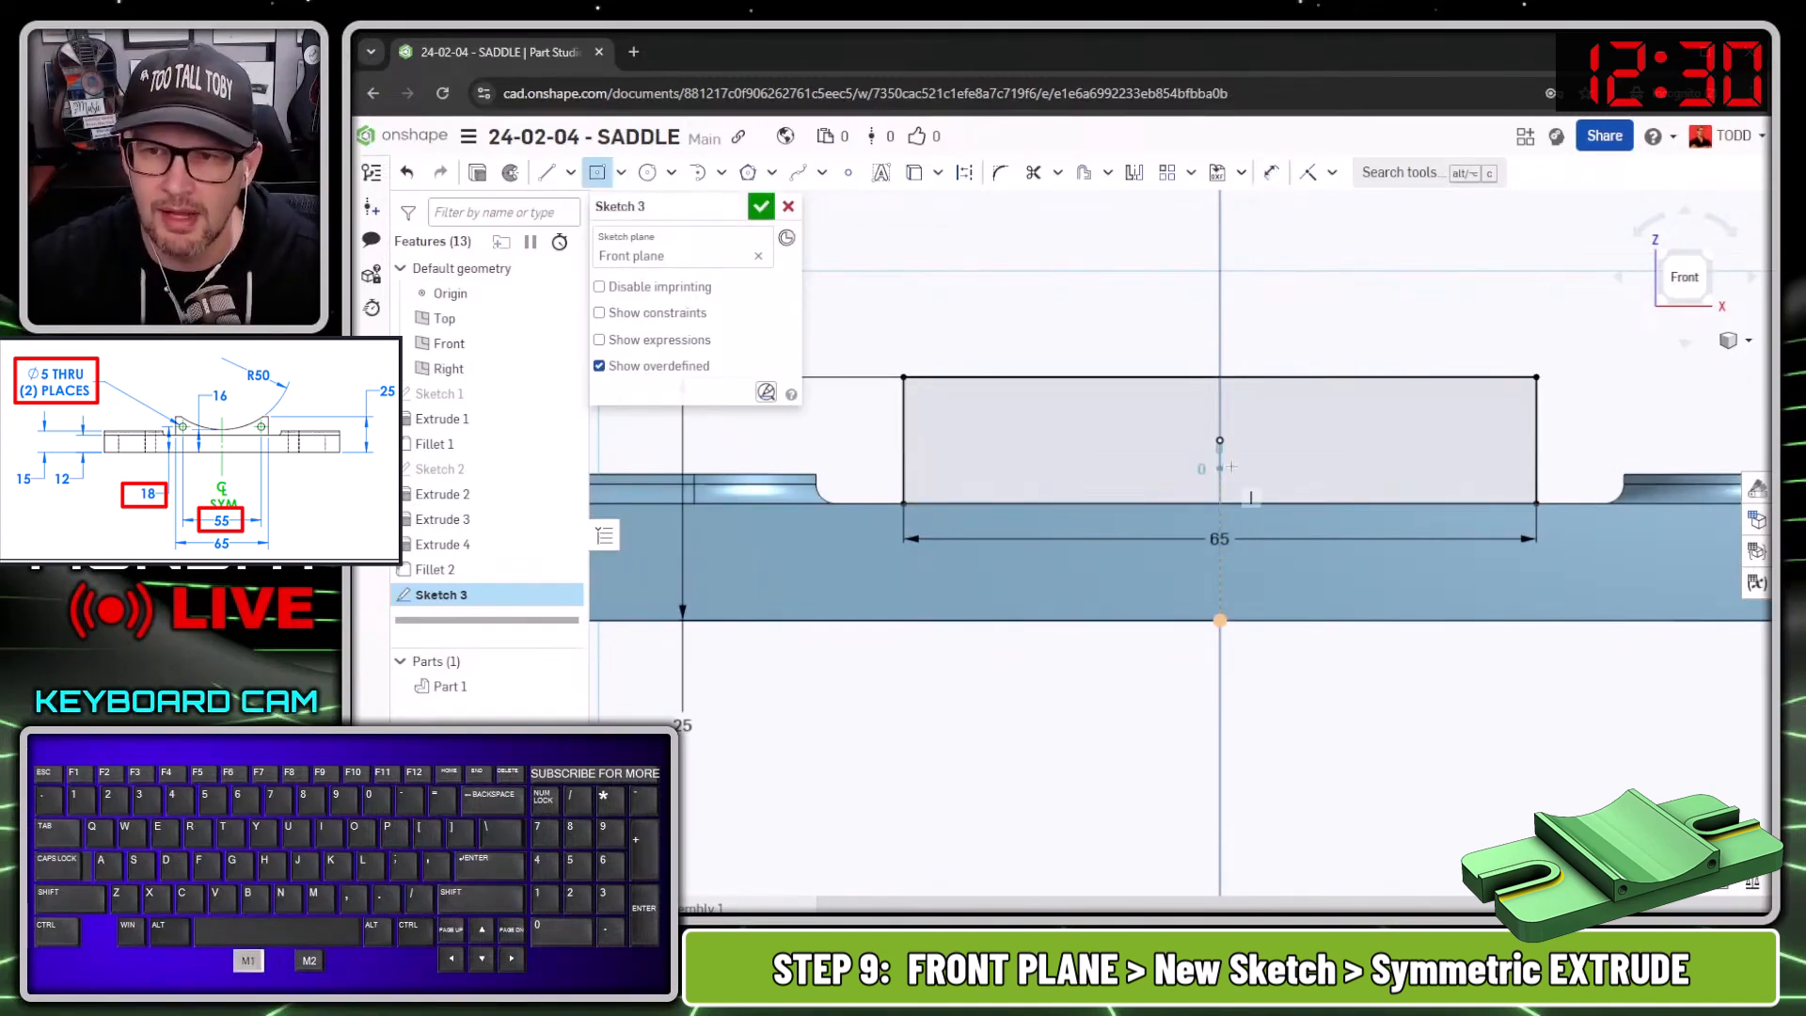
{"action": "left_click", "coordinate": [1483, 442]}
{"action": "type", "text": "55"}
{"action": "key", "text": "Return"}
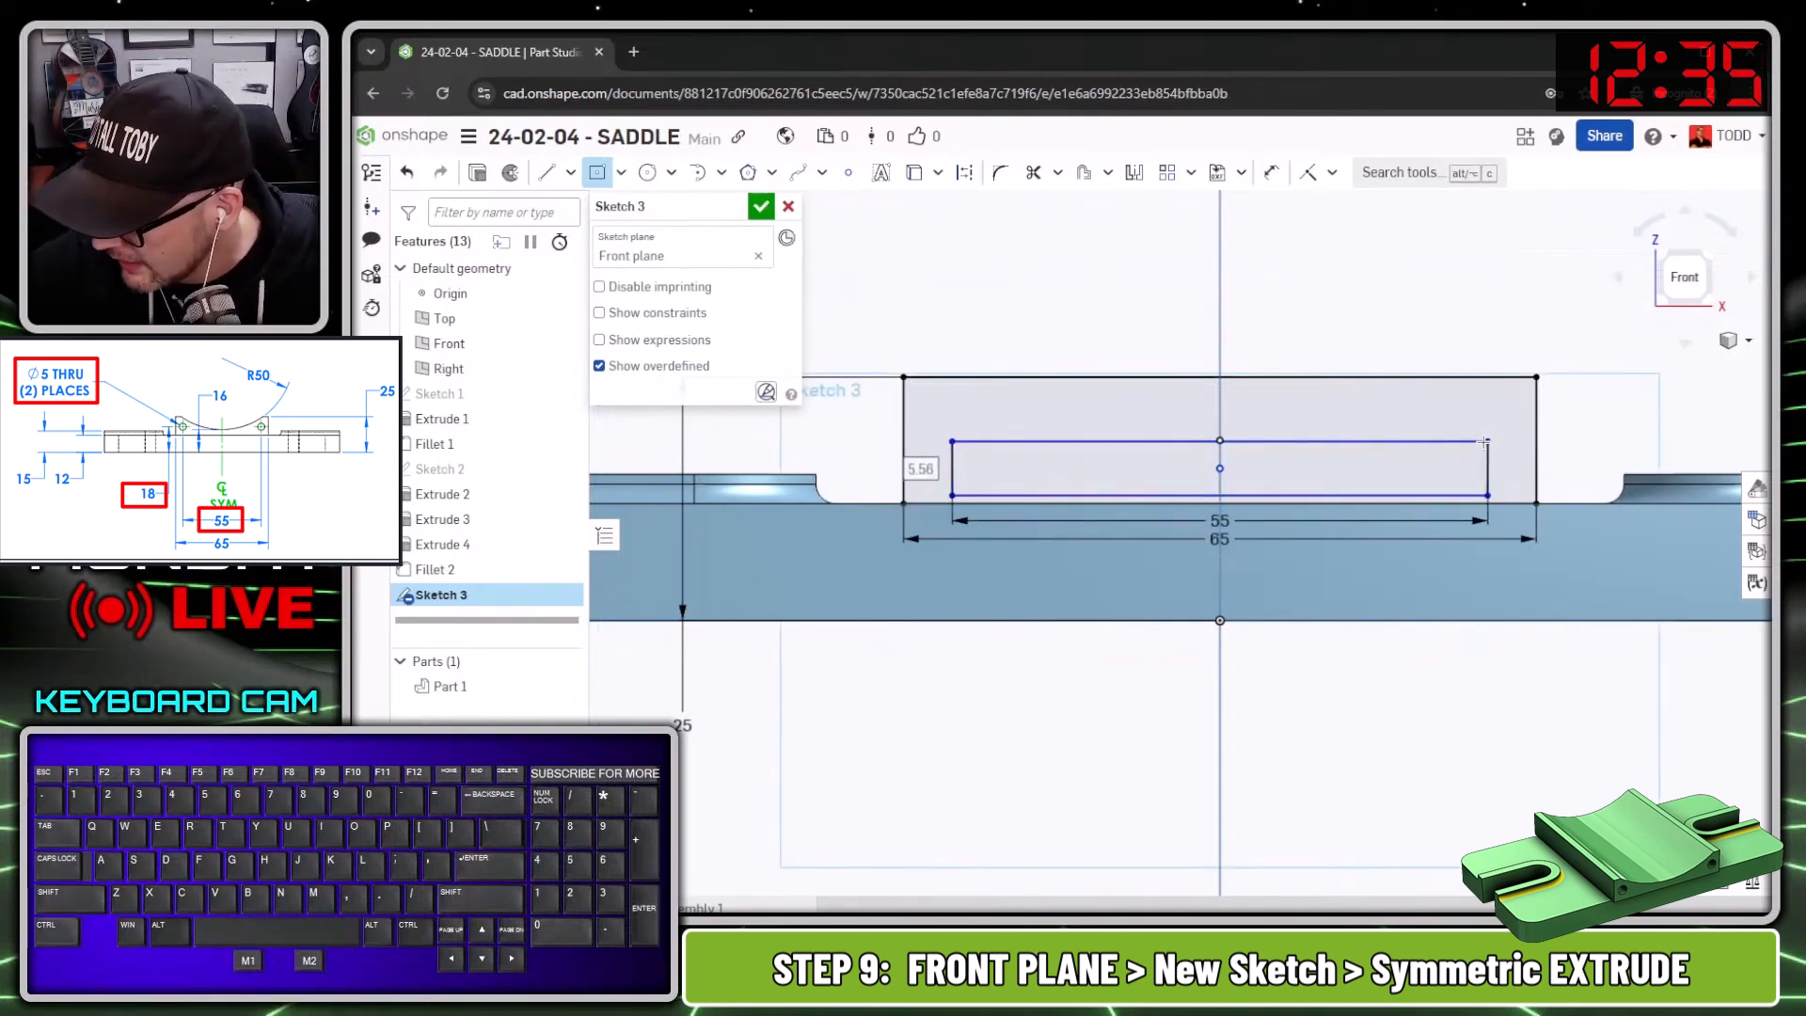
{"action": "type", "text": "18"}
{"action": "key", "text": "Return"}
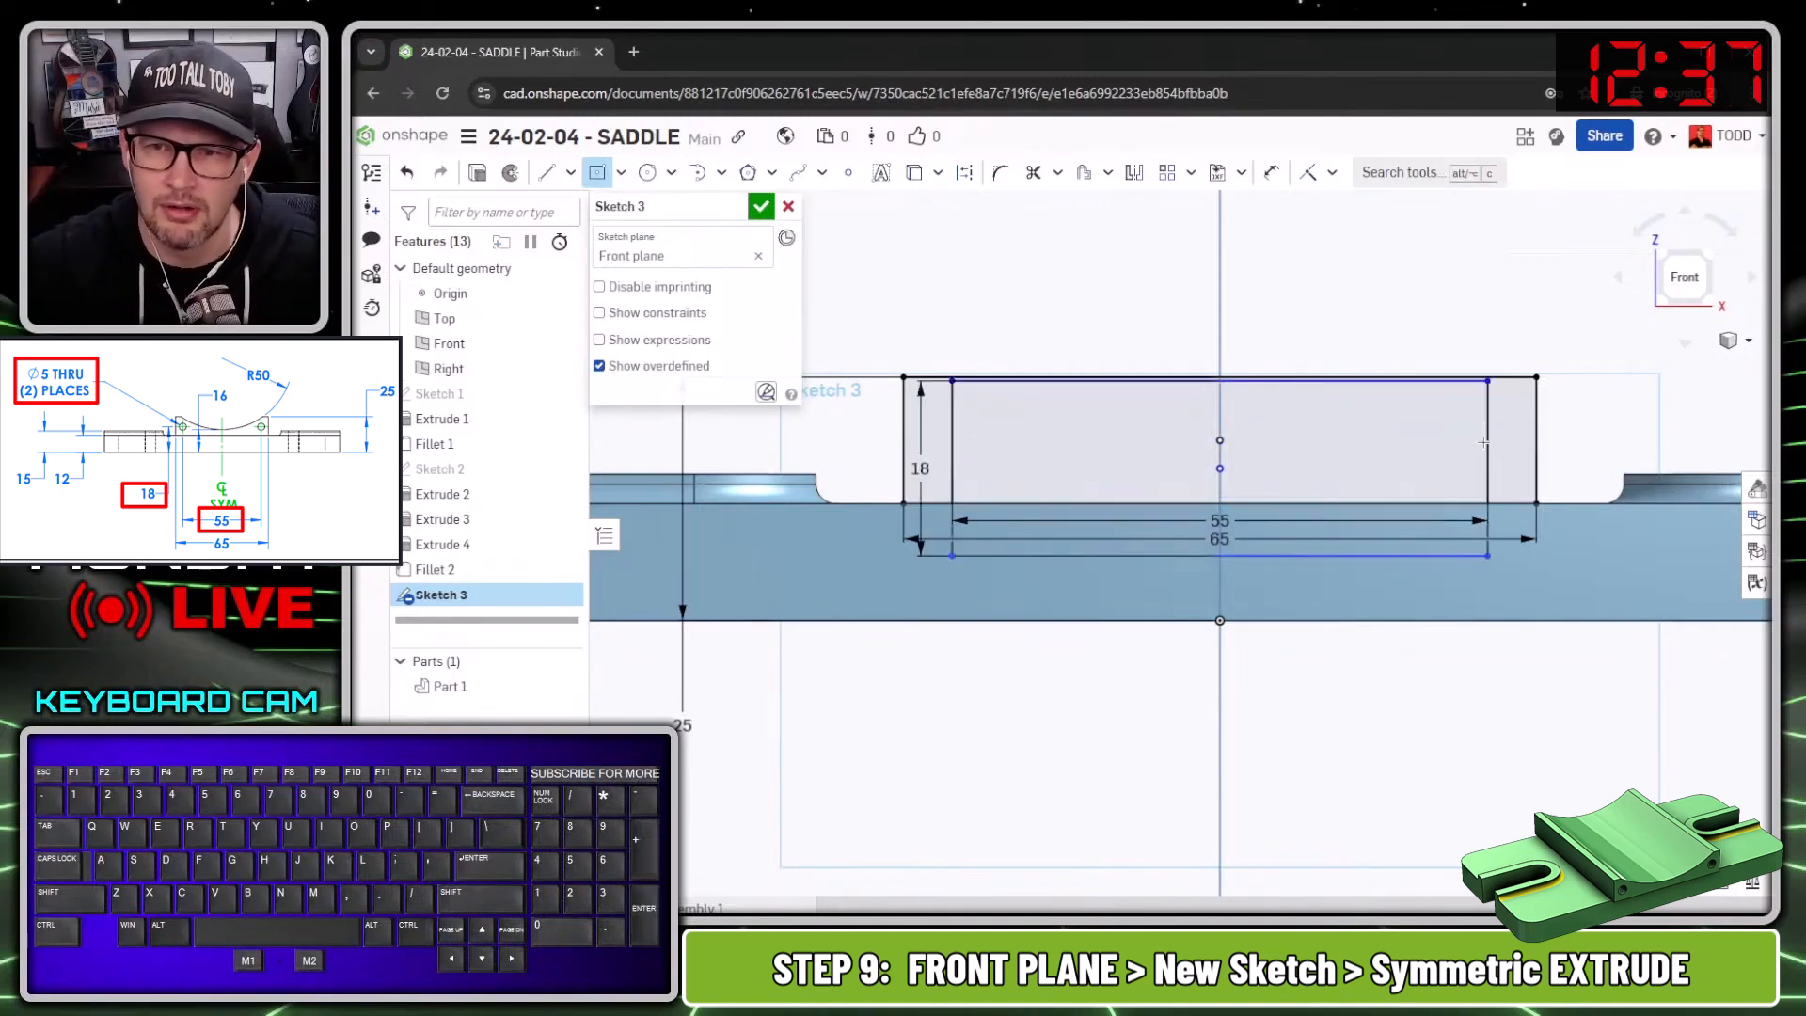
{"action": "key", "text": "Escape"}
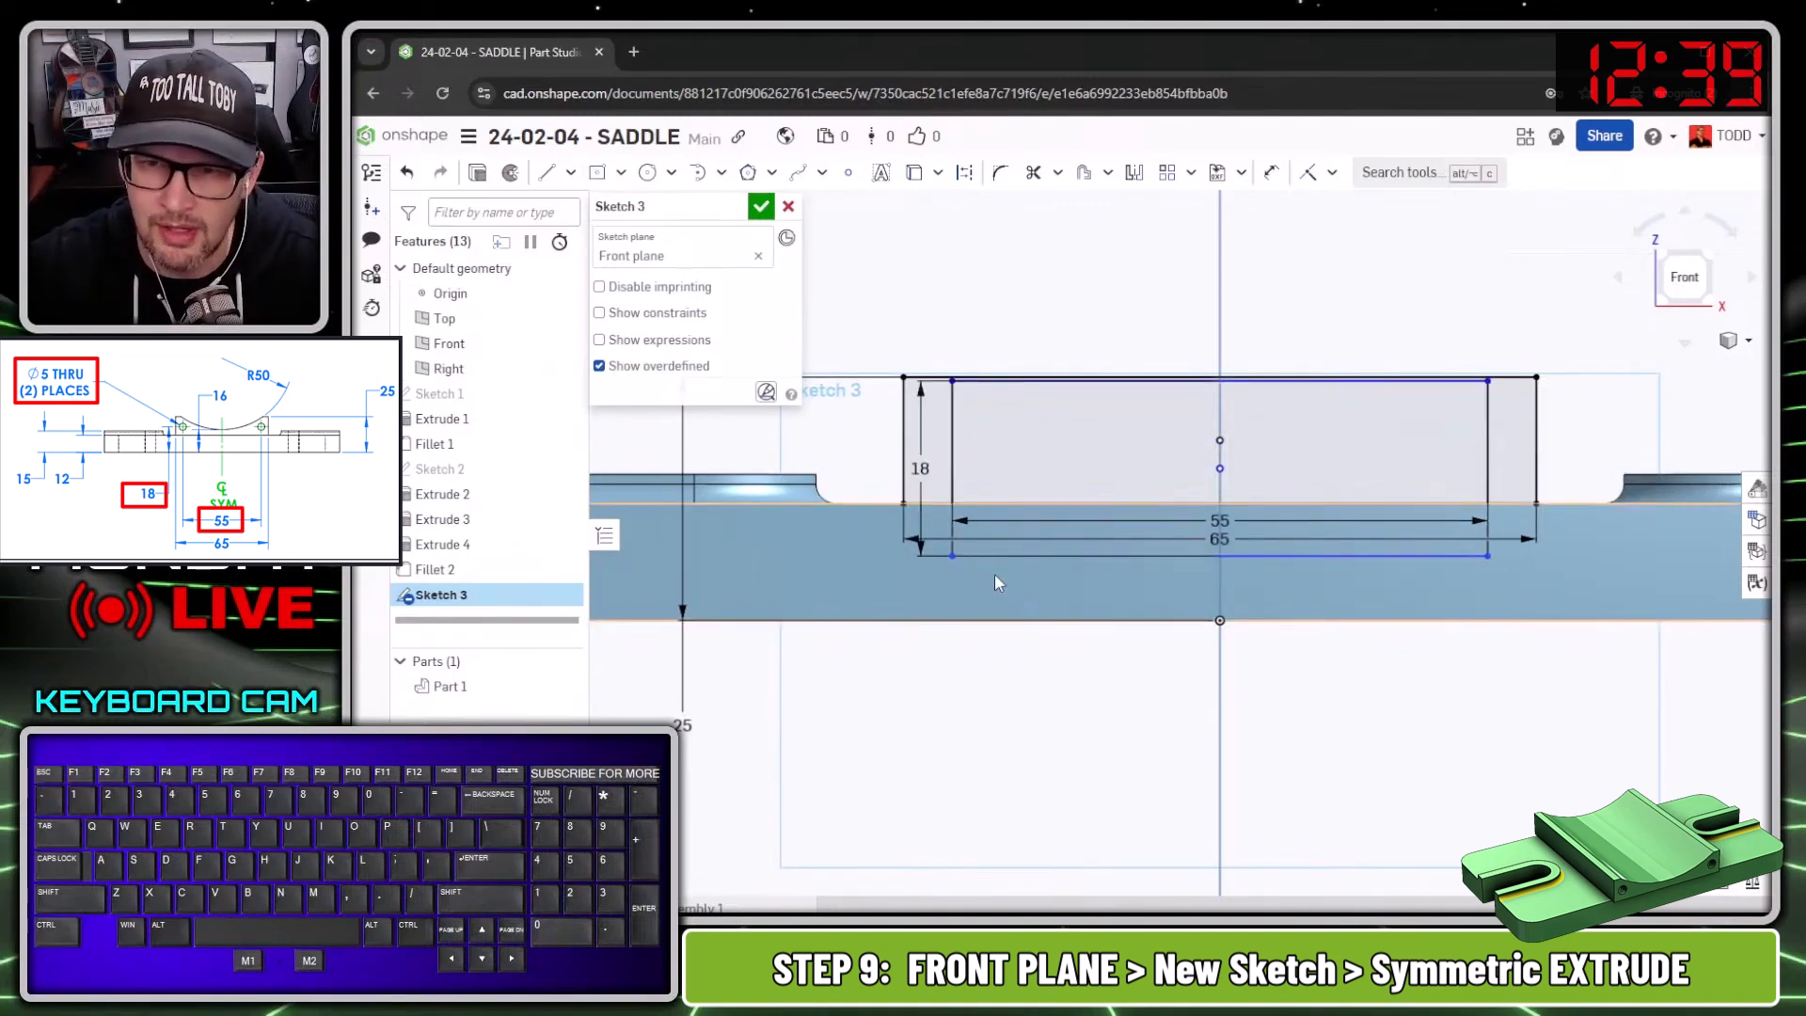
Make the 55 mm rectangle's lower edge coincident with the bottom edge of the base.
{"action": "left_click", "coordinate": [1008, 556]}
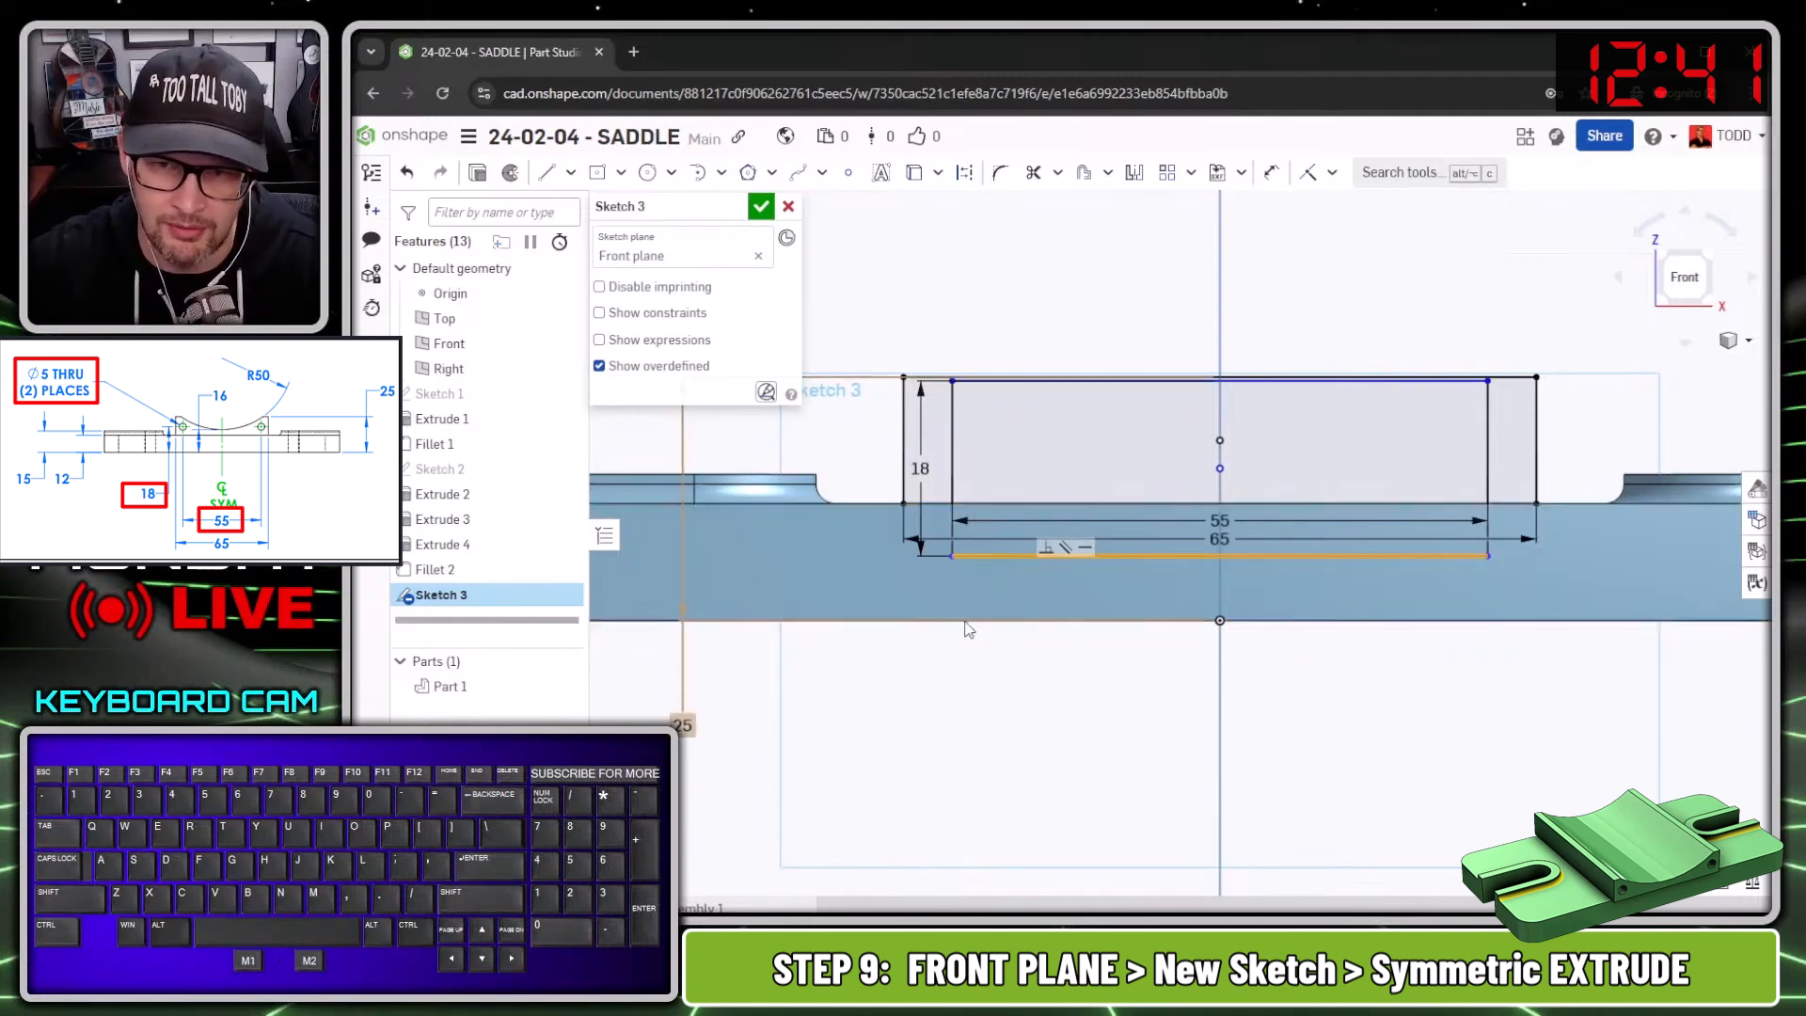
{"action": "left_click", "coordinate": [1252, 625]}
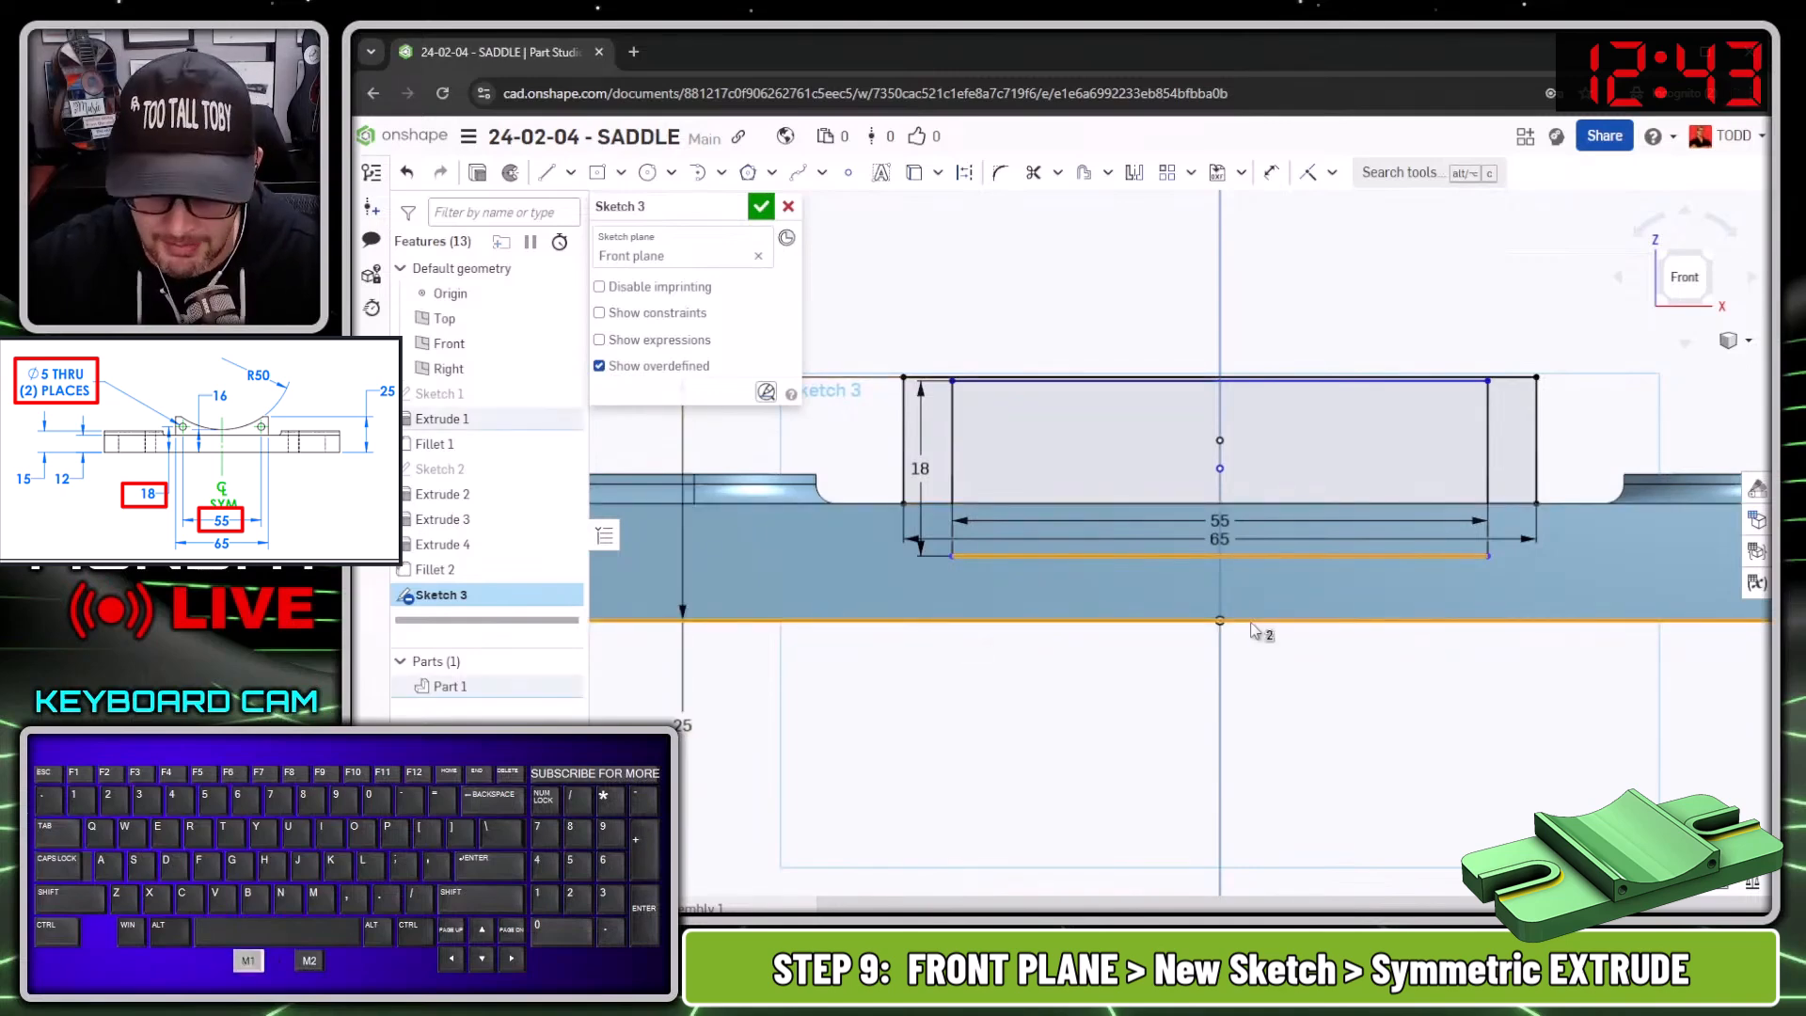
{"action": "key", "text": "i"}
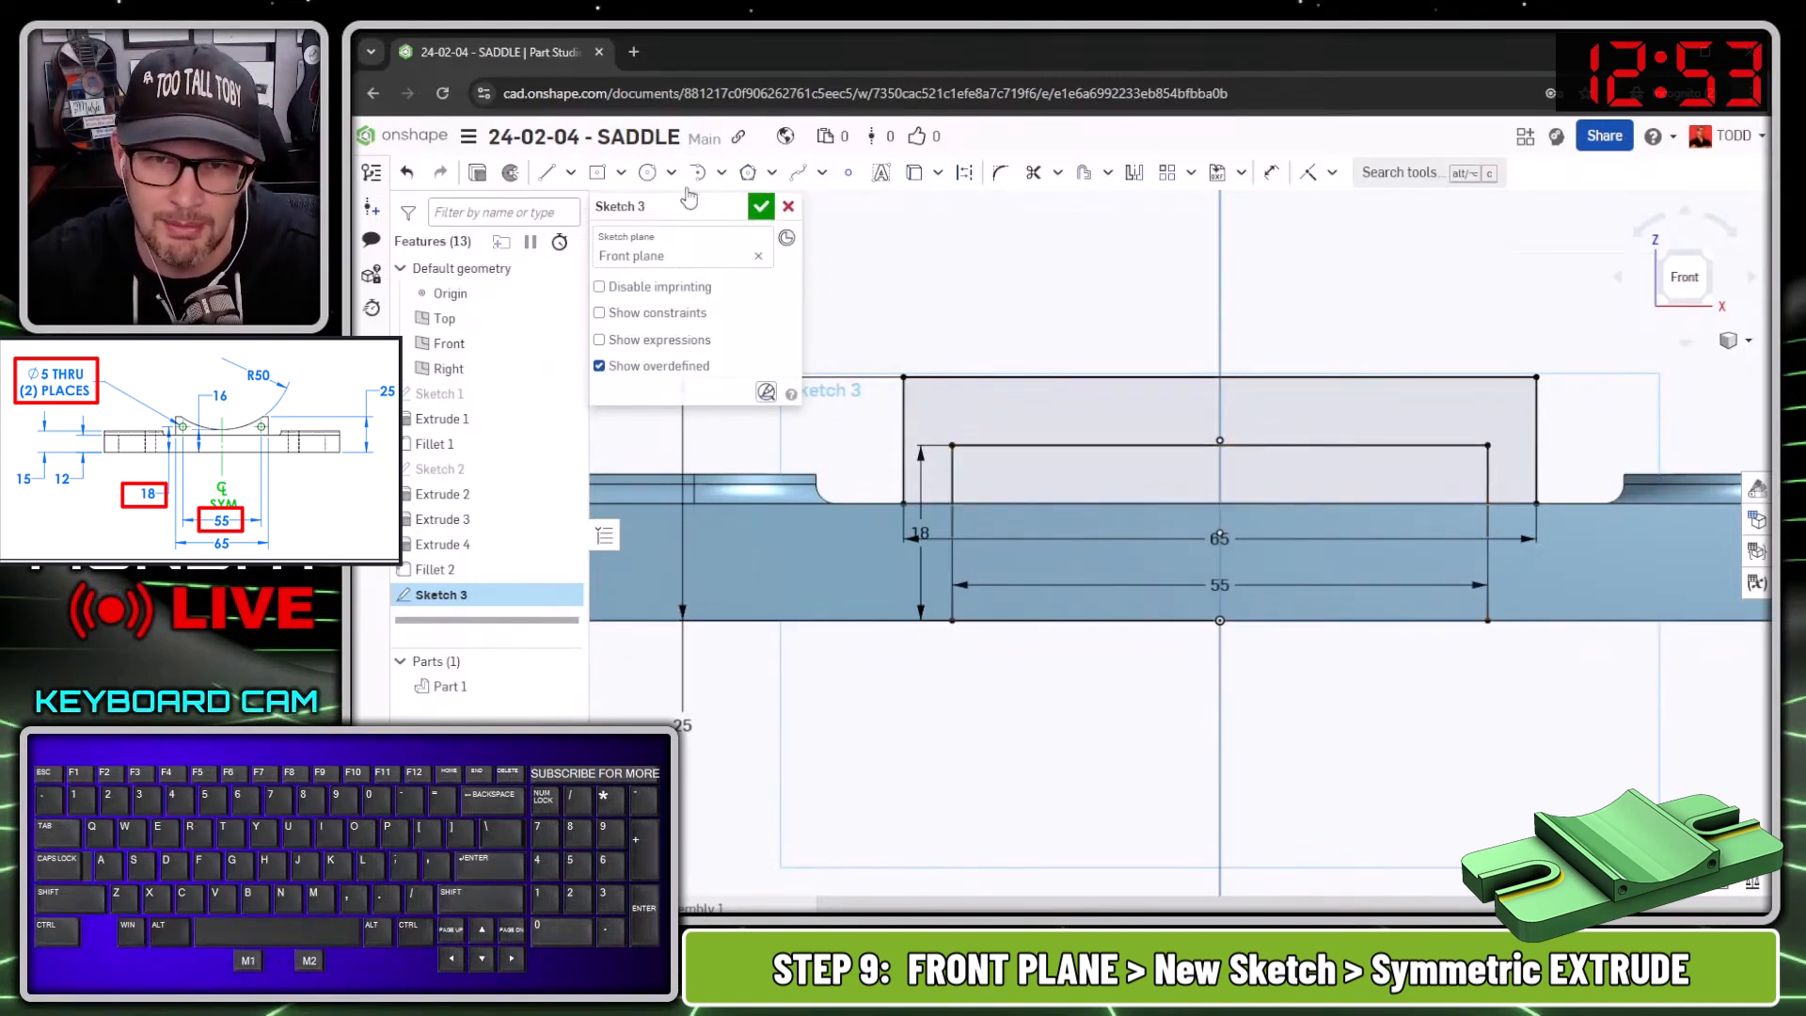
Draw a 5 mm diameter circle centered on the upper-left corner of the 55 mm rectangle.
{"action": "left_click", "coordinate": [647, 172]}
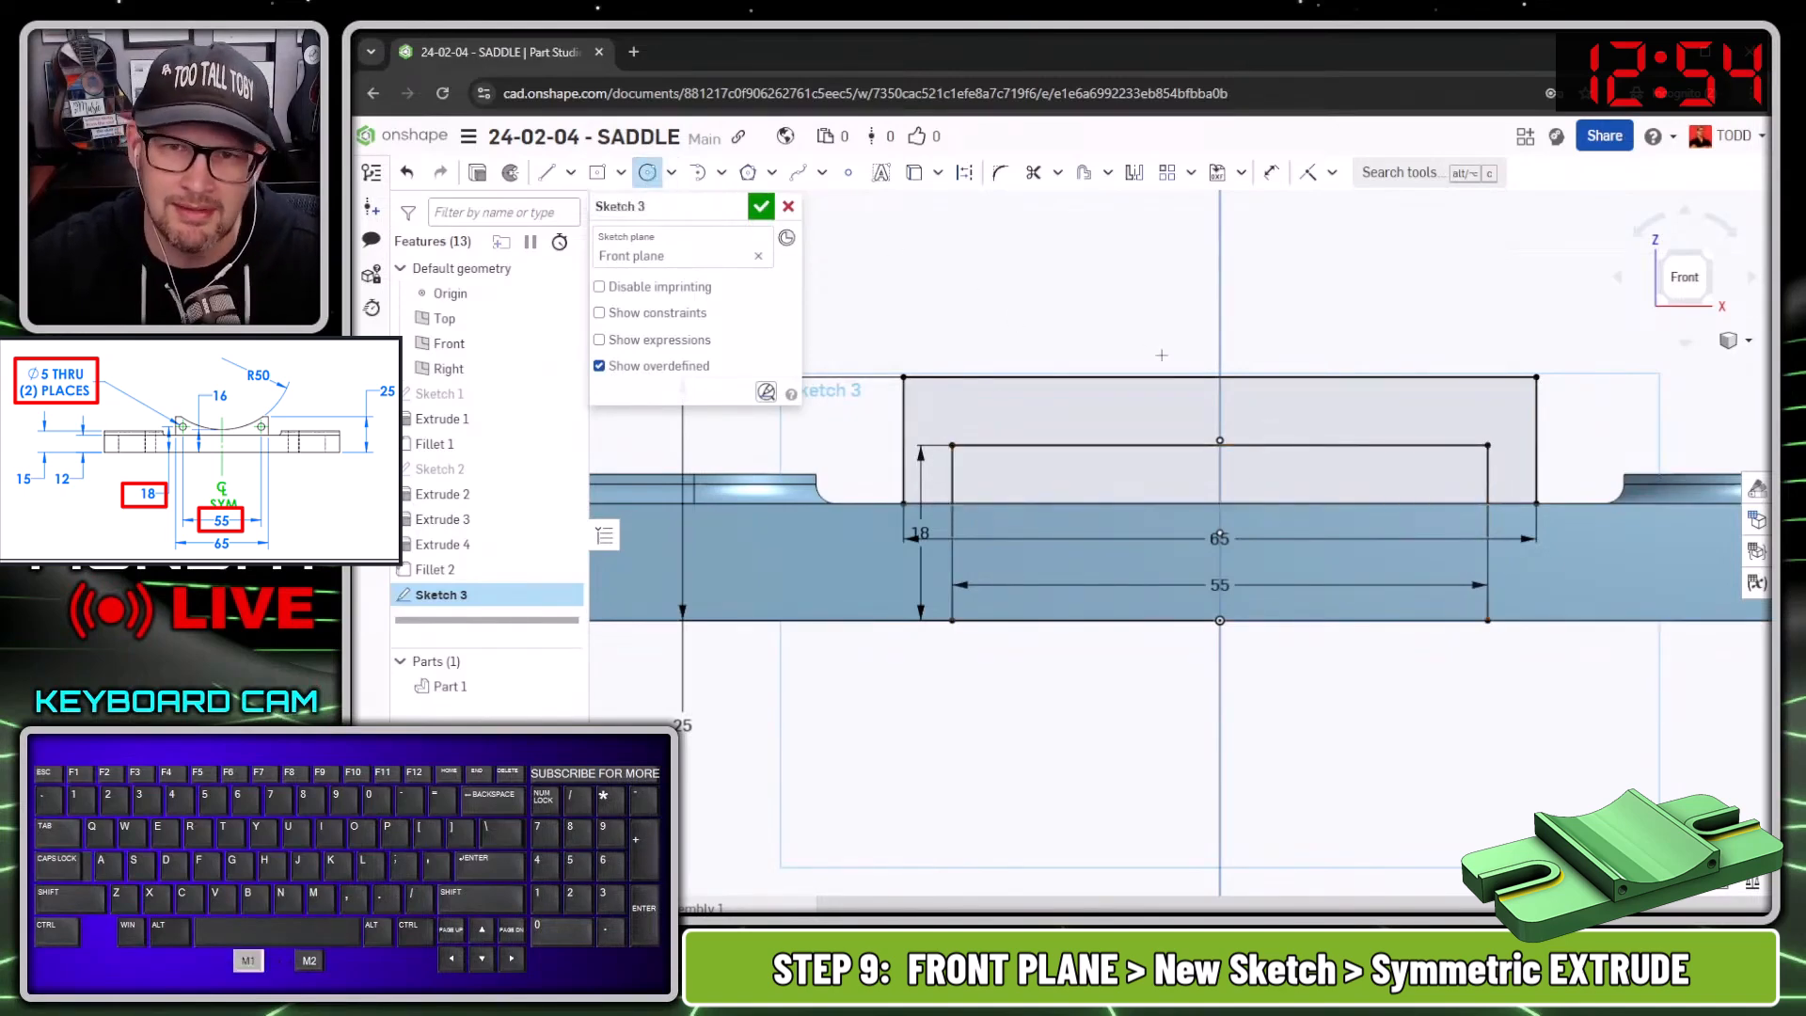
{"action": "left_click", "coordinate": [952, 443]}
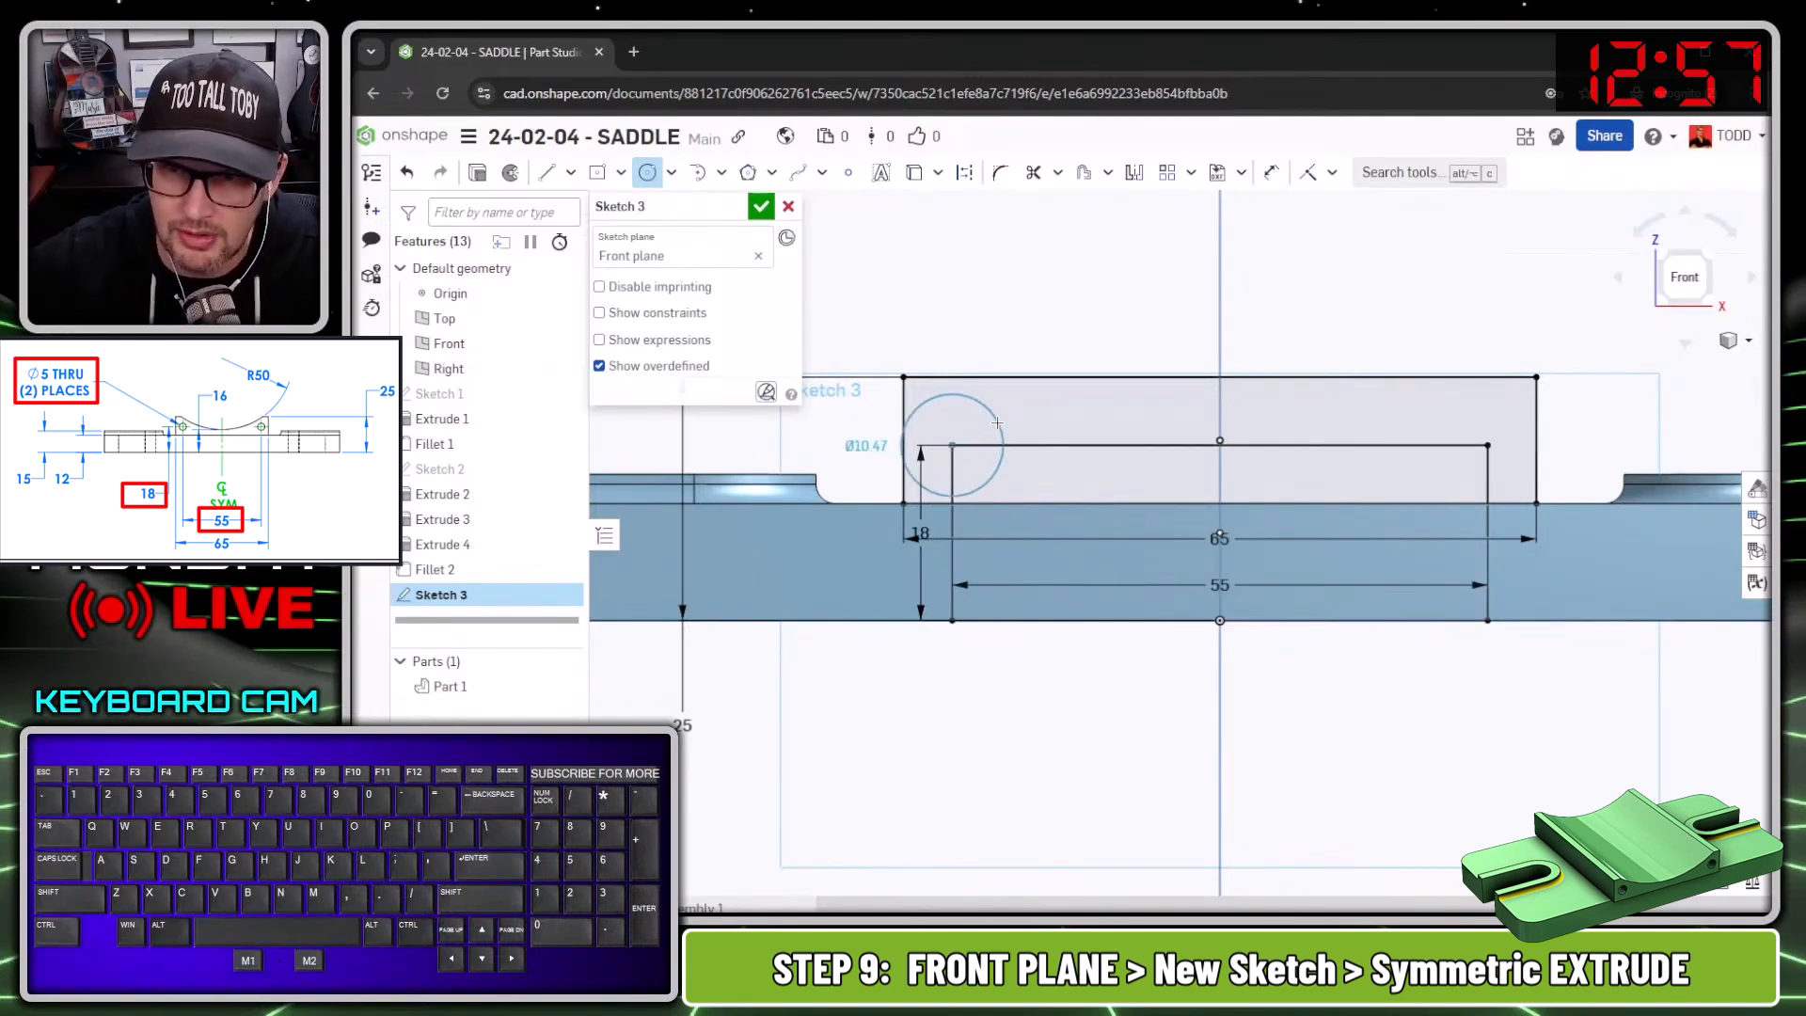
{"action": "left_click", "coordinate": [996, 422]}
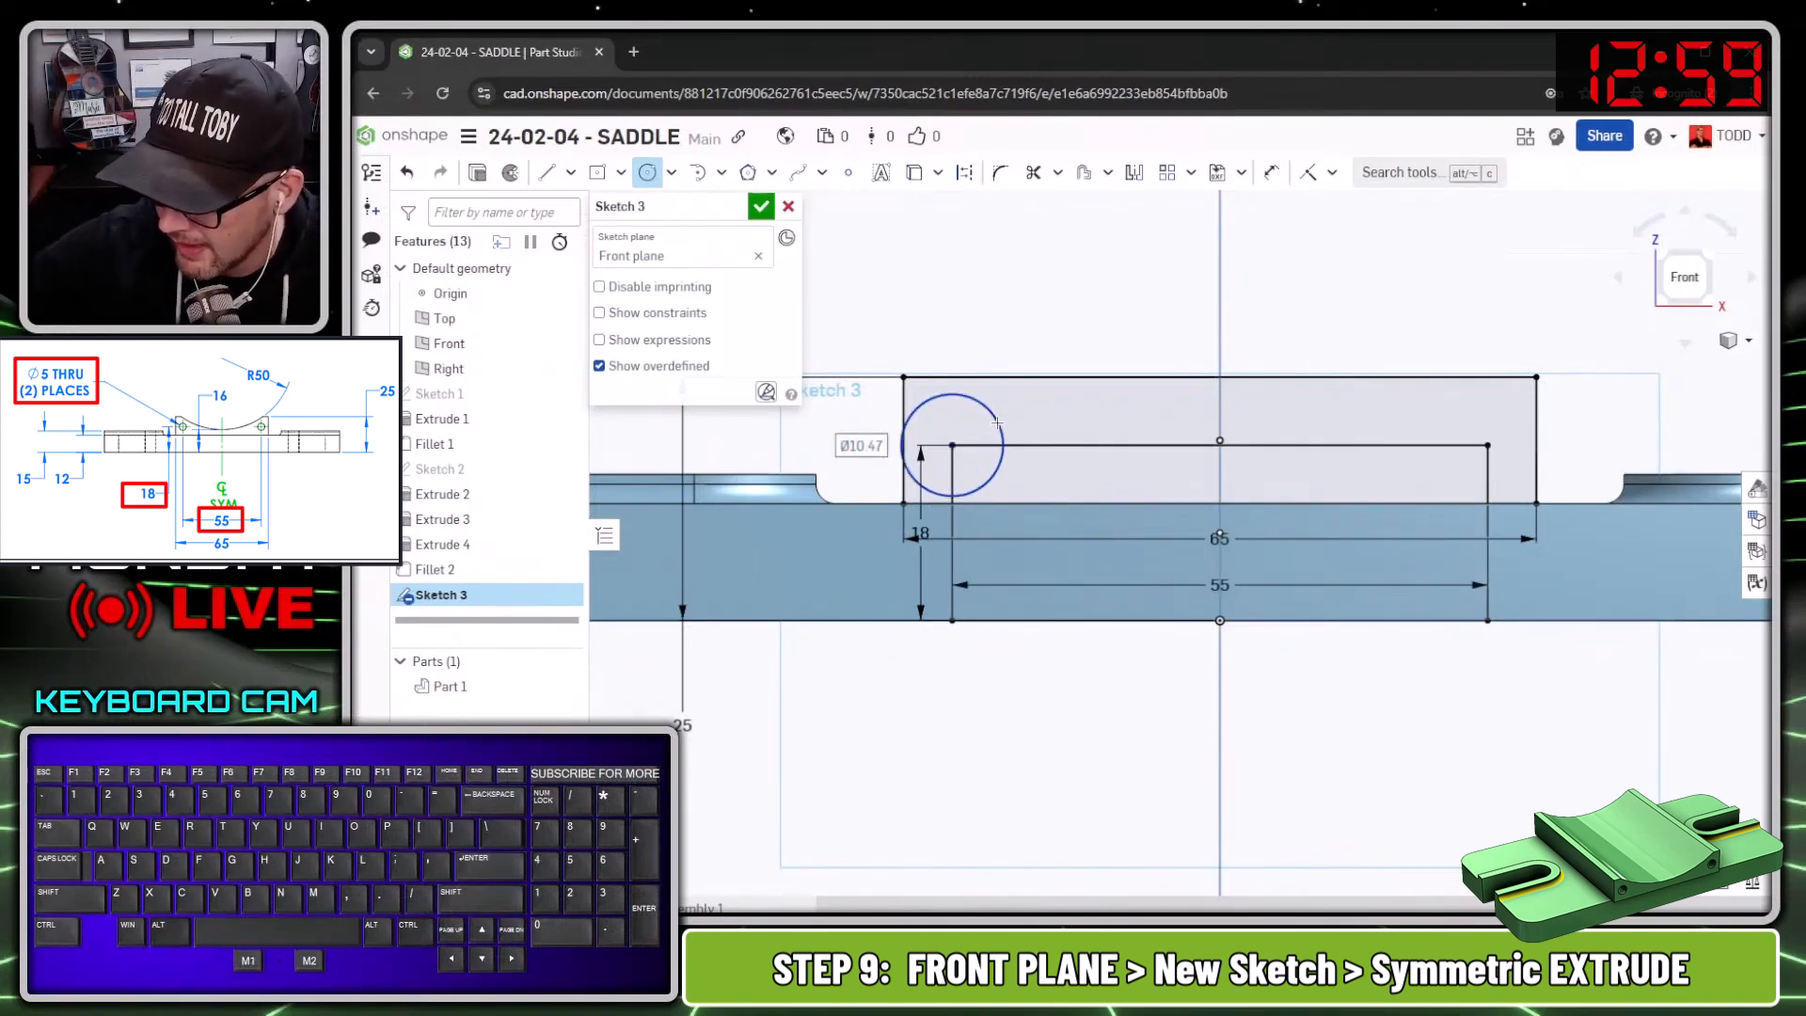
{"action": "type", "text": "5"}
{"action": "key", "text": "Return"}
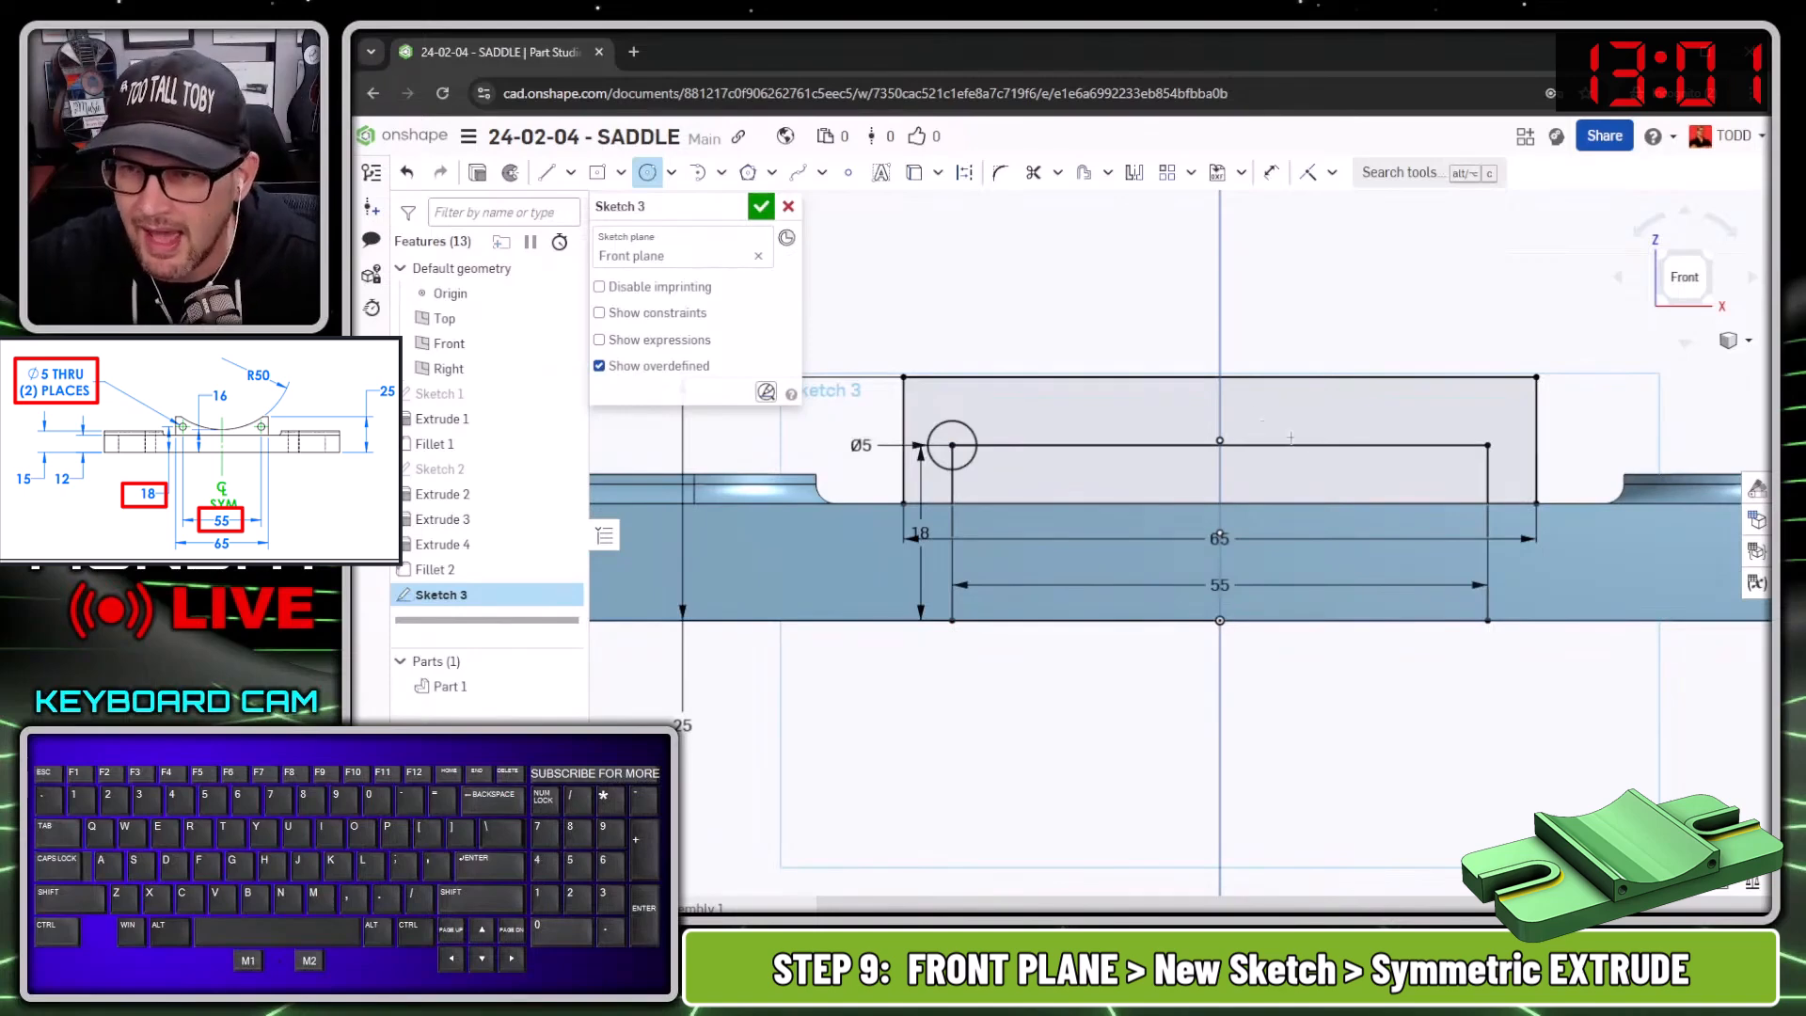
Draw a circle centered on the 55 mm rectangle's upper-right corner and make it equal to the 5 mm circle.
{"action": "left_click", "coordinate": [1487, 444]}
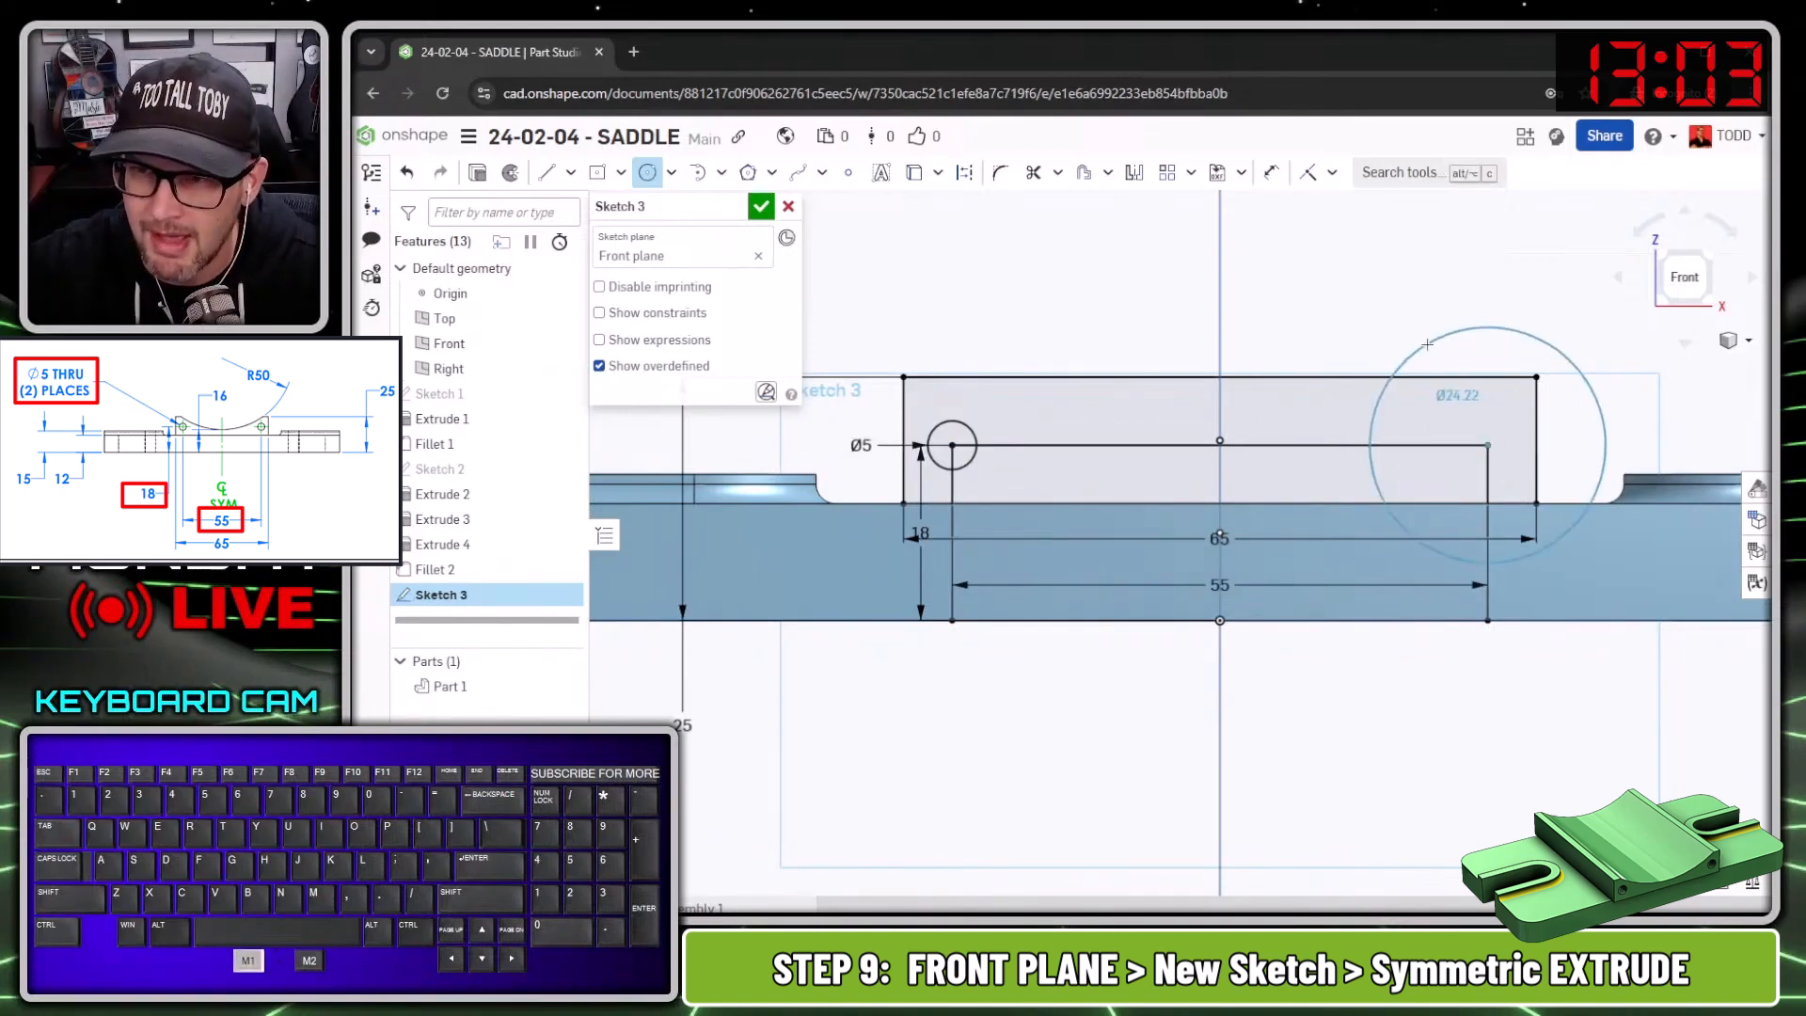
{"action": "left_click", "coordinate": [1411, 338]}
{"action": "key", "text": "Escape"}
{"action": "left_click", "coordinate": [1423, 331]}
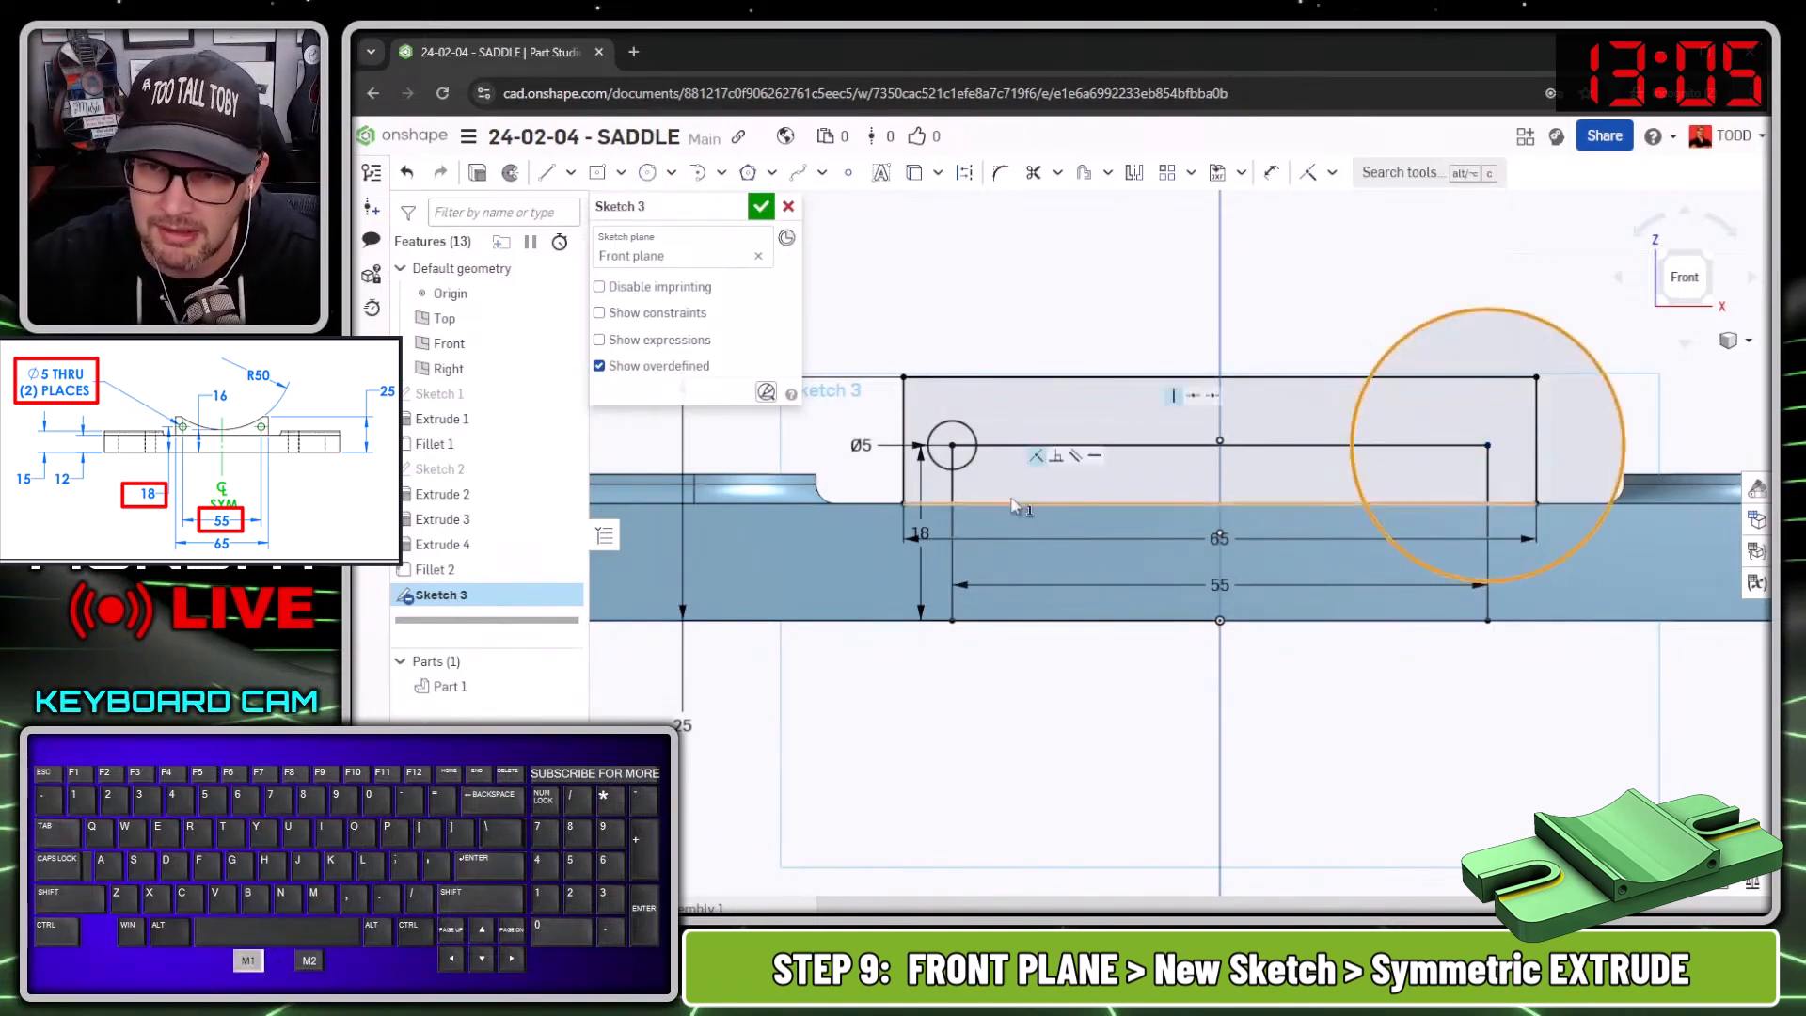
{"action": "left_click", "coordinate": [976, 440]}
{"action": "key", "text": "e"}
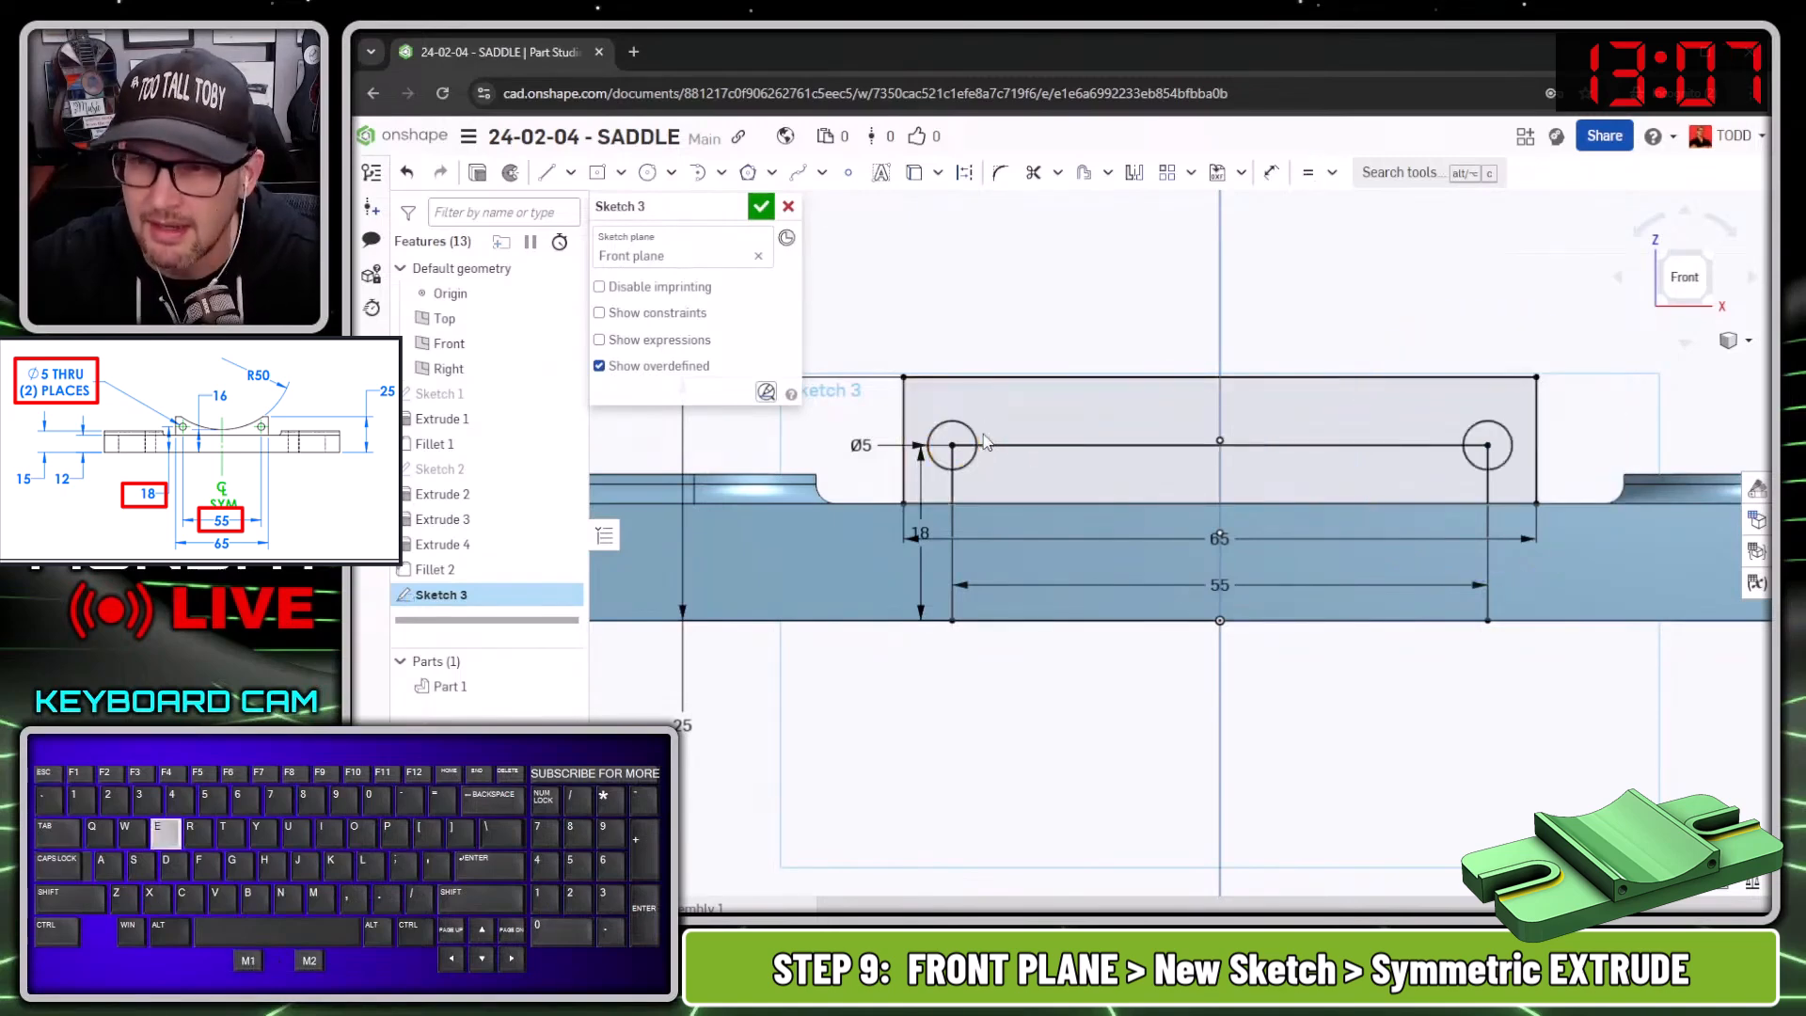
Draw a 100 mm diameter circle centered above the block, vertically aligned with the origin.
{"action": "scroll", "coordinate": [1318, 552], "scroll_direction": "down", "scroll_amount": 3}
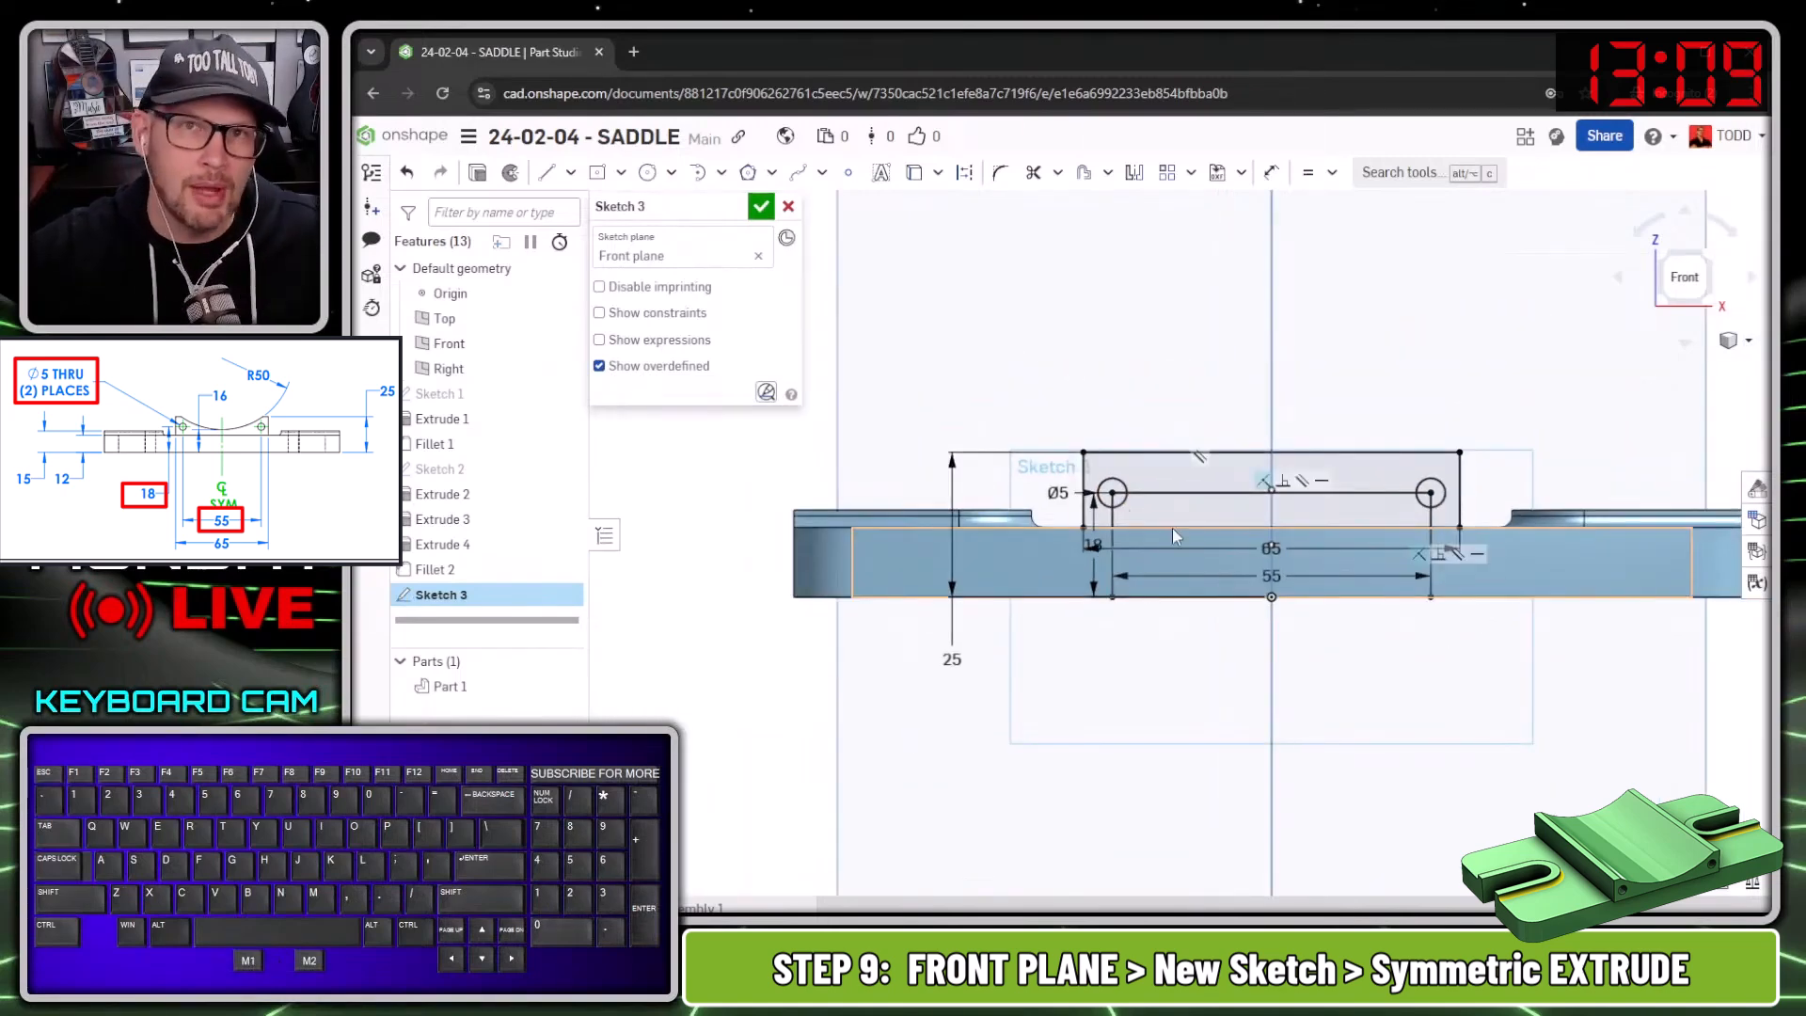
{"action": "scroll", "coordinate": [1209, 295], "scroll_direction": "down", "scroll_amount": 2}
{"action": "key", "text": "s"}
{"action": "left_click", "coordinate": [1408, 273]}
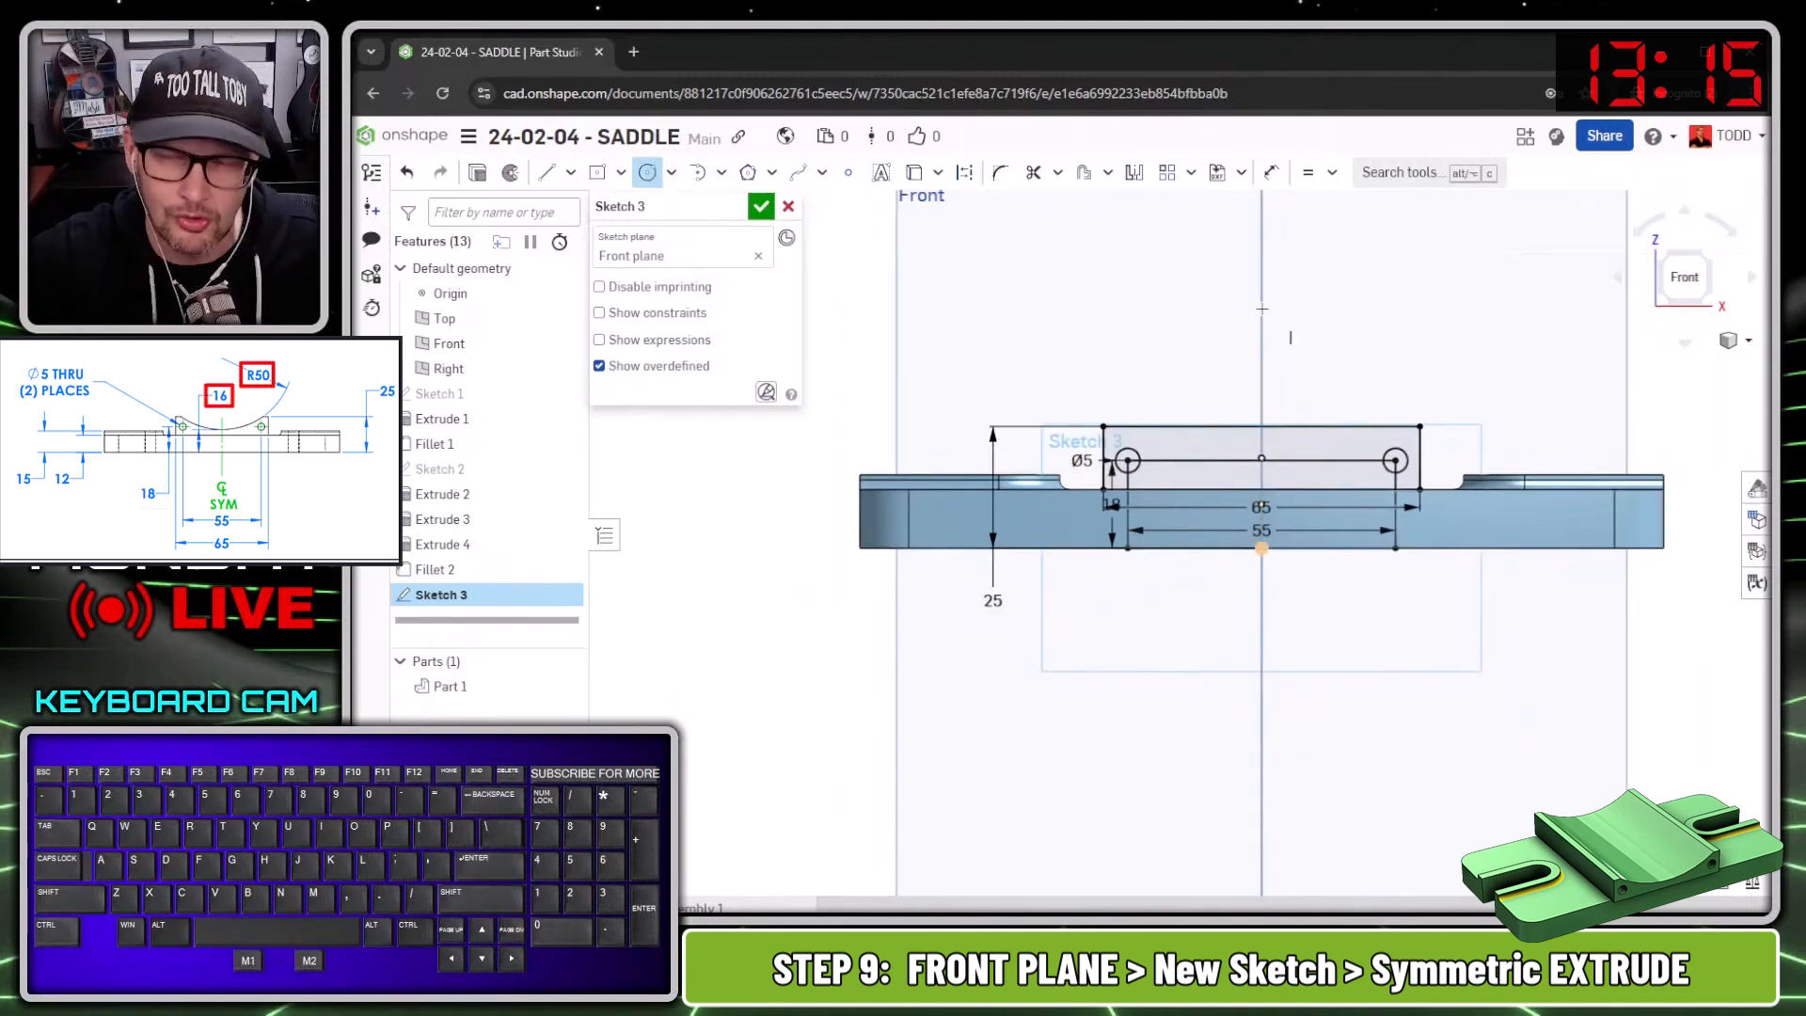
{"action": "left_click", "coordinate": [1261, 307]}
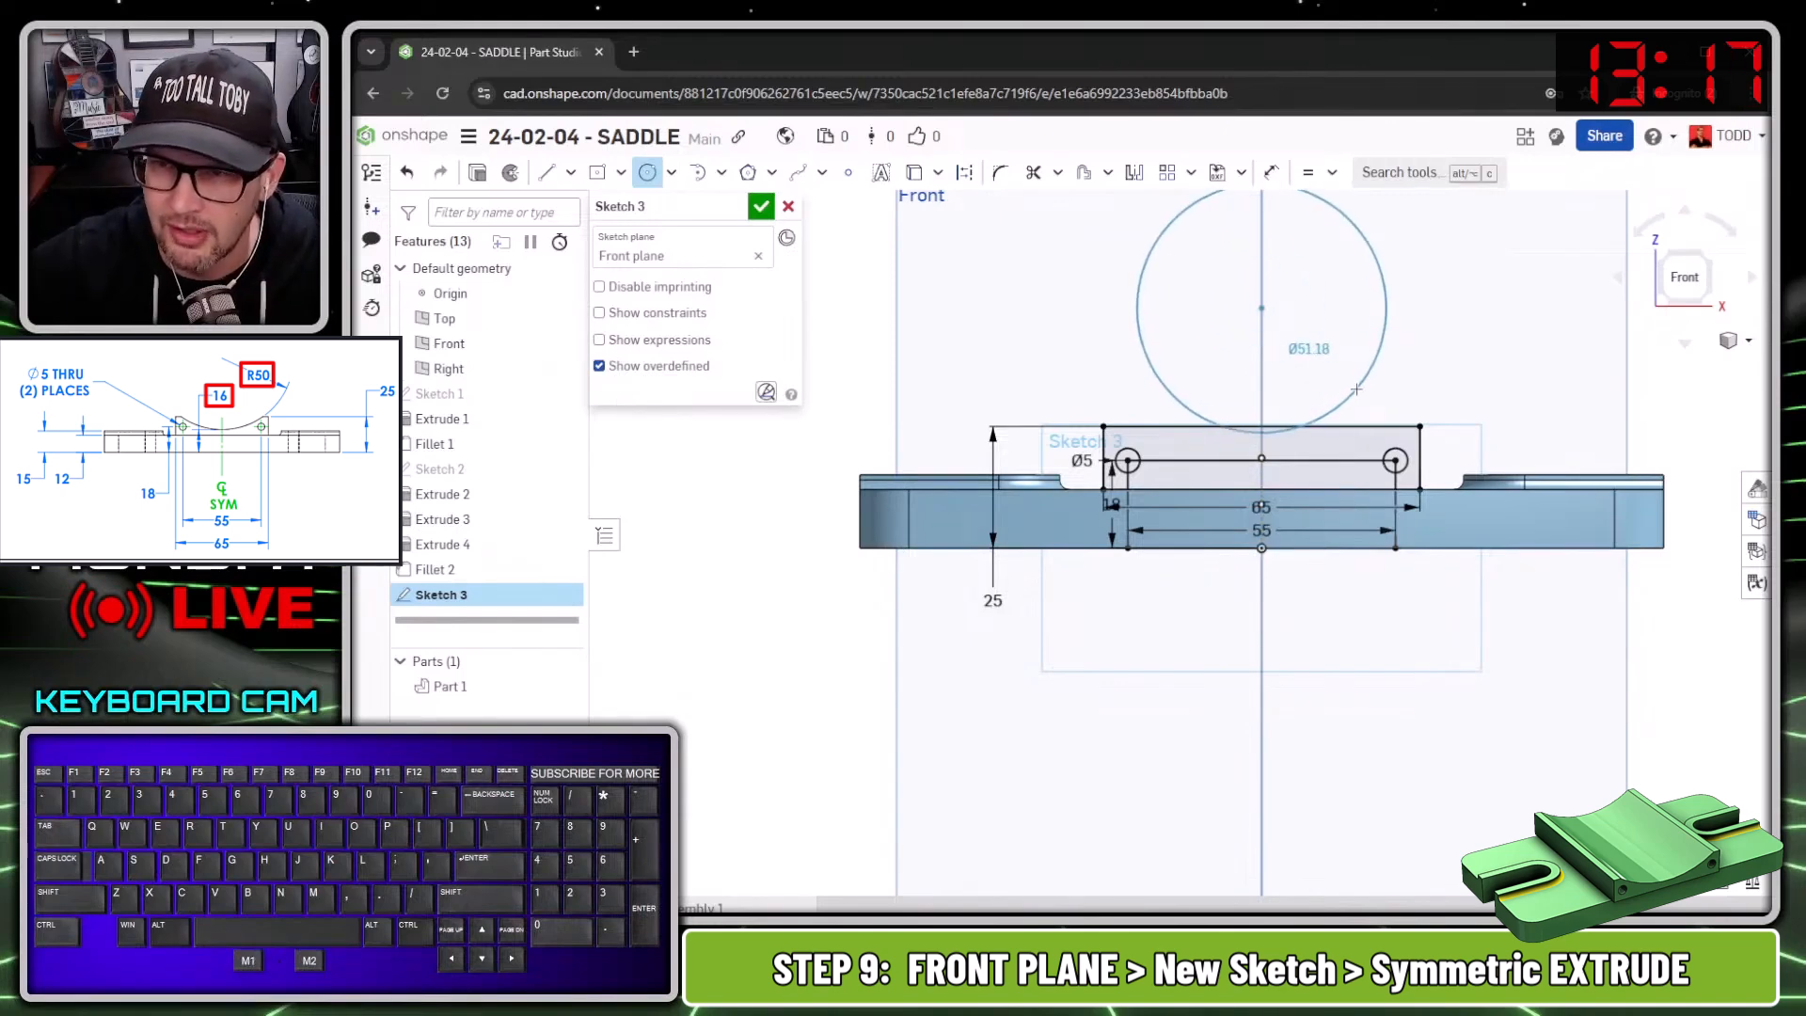
{"action": "left_click", "coordinate": [1356, 387]}
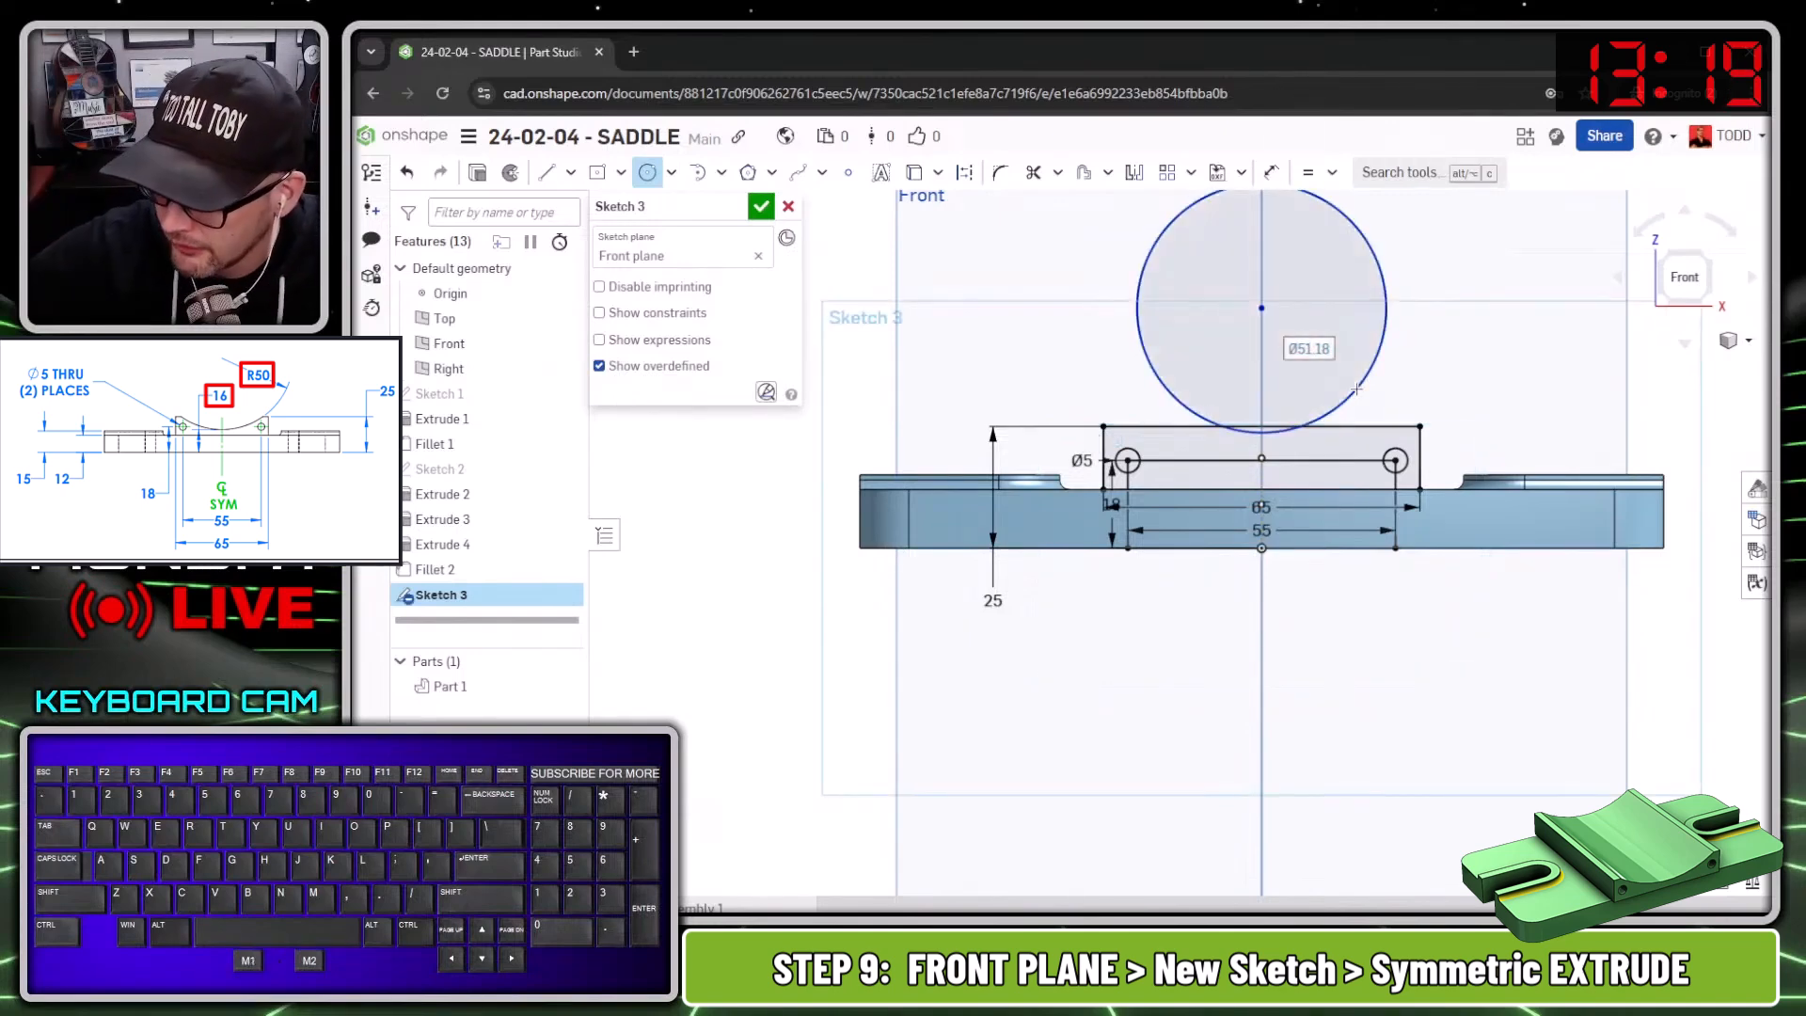
{"action": "type", "text": "100"}
{"action": "key", "text": "Return"}
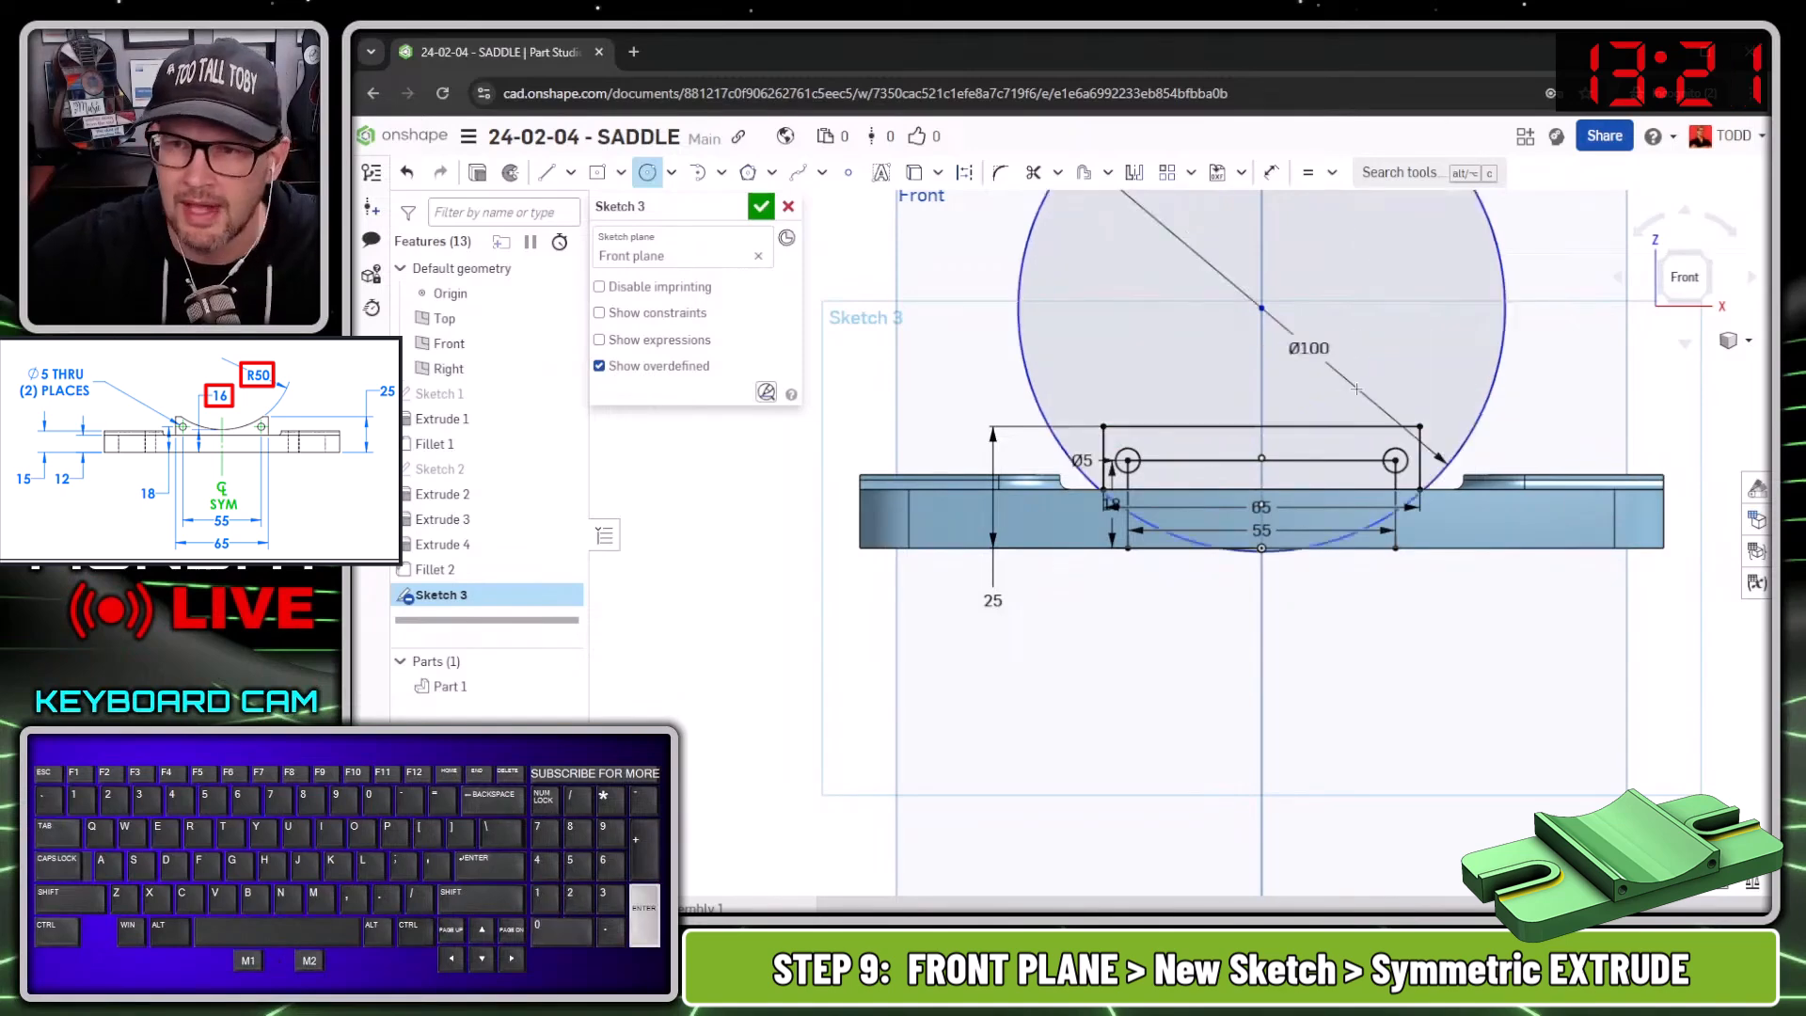
{"action": "key", "text": "Escape"}
Move the 100 mm circle upward and dimension its lowest point 16 mm above the base's bottom edge.
{"action": "left_click_drag", "start_coordinate": [1261, 306], "coordinate": [1263, 243]}
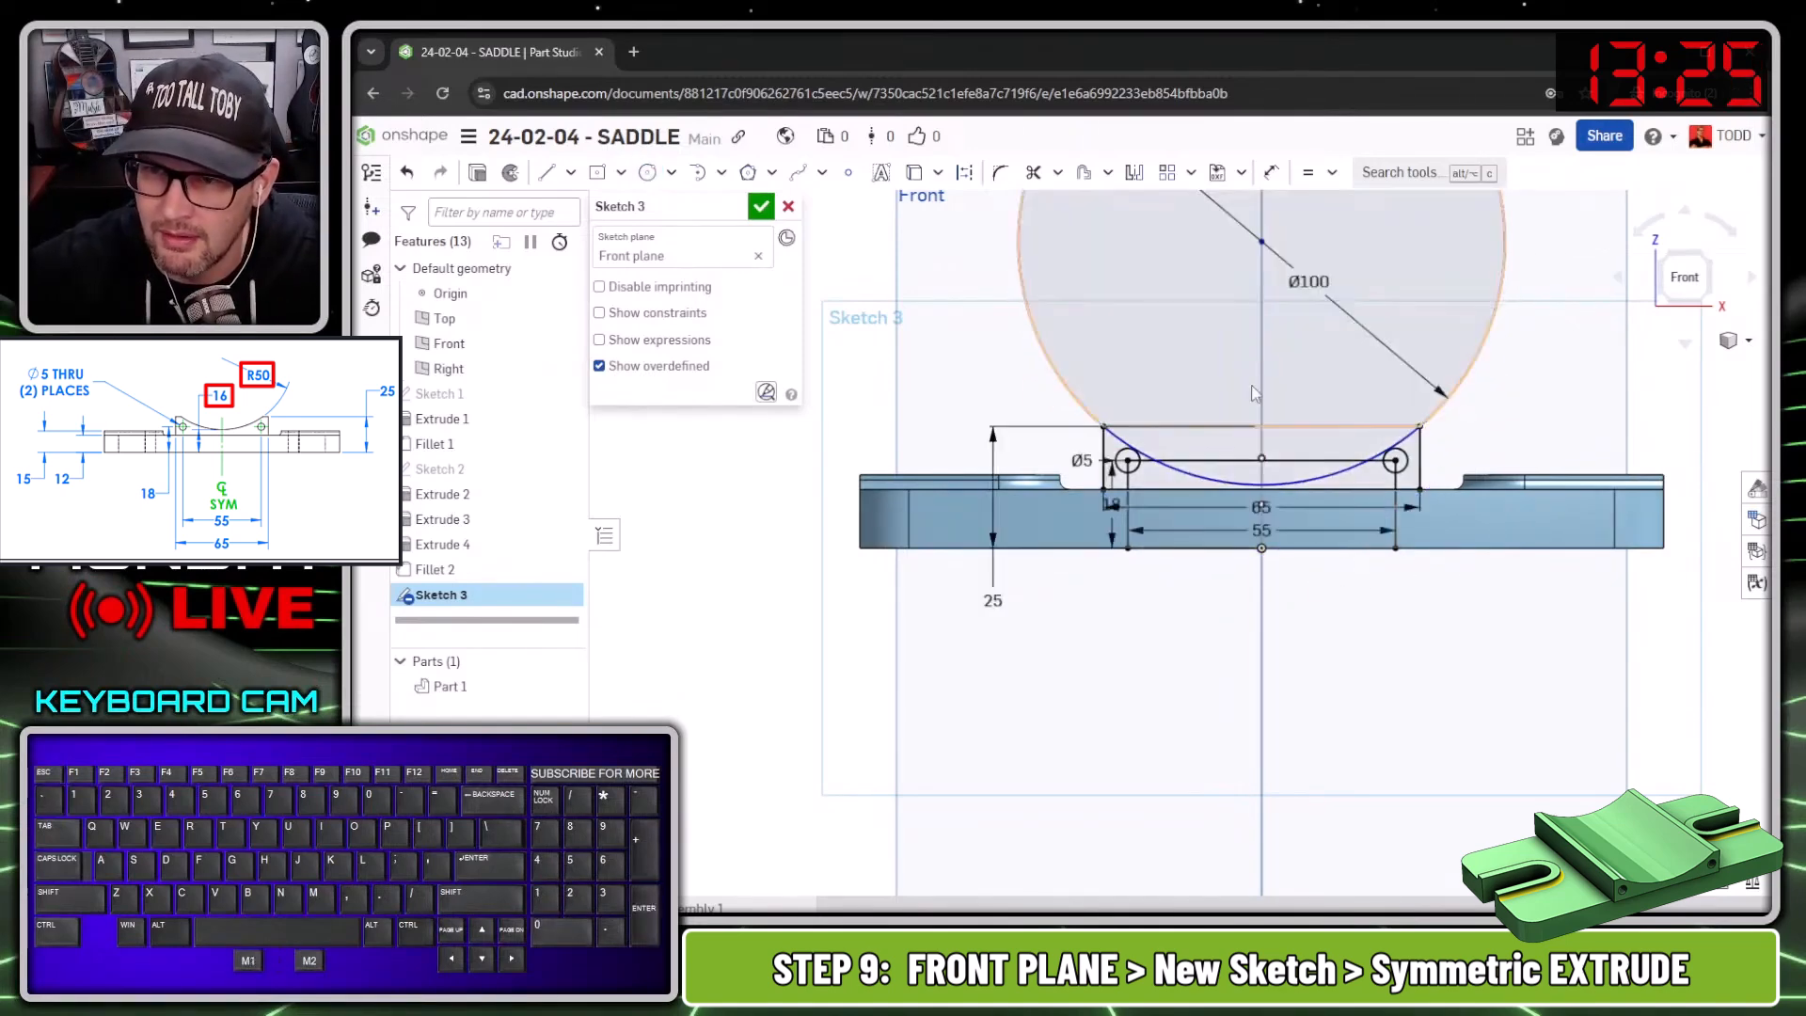
{"action": "key", "text": "s"}
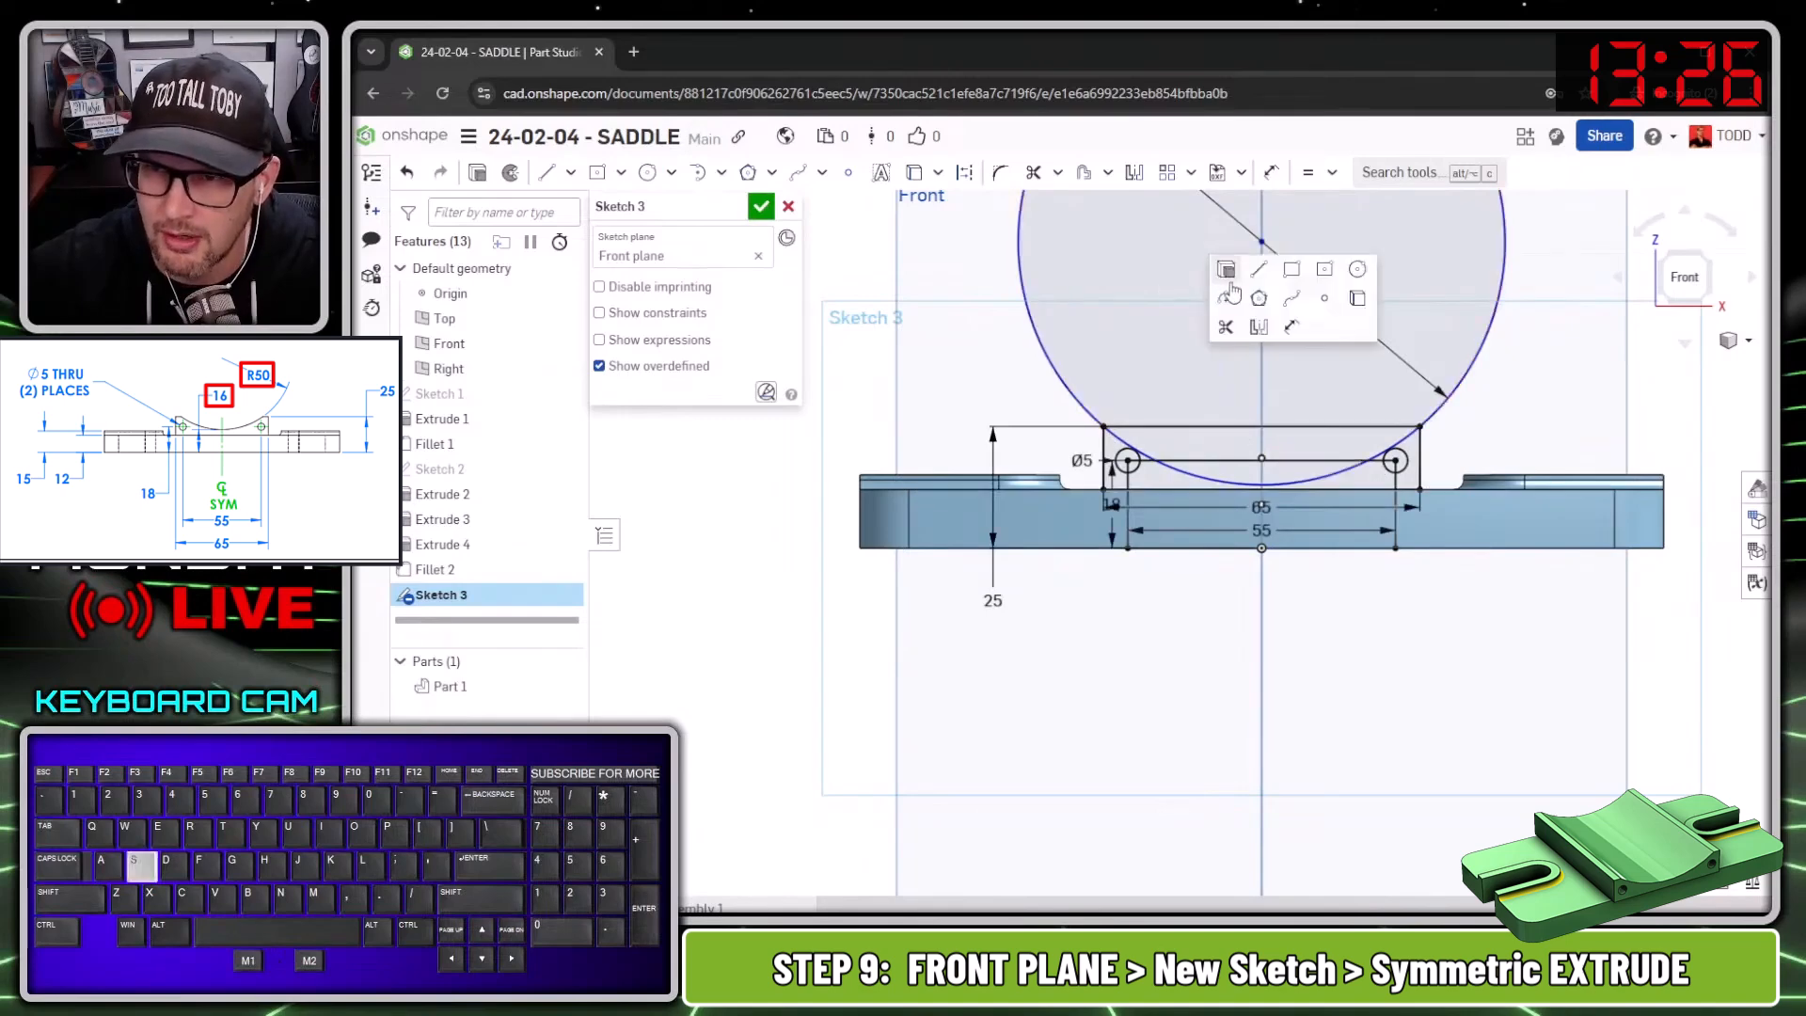
{"action": "left_click", "coordinate": [1291, 326]}
{"action": "left_click", "coordinate": [1236, 485]}
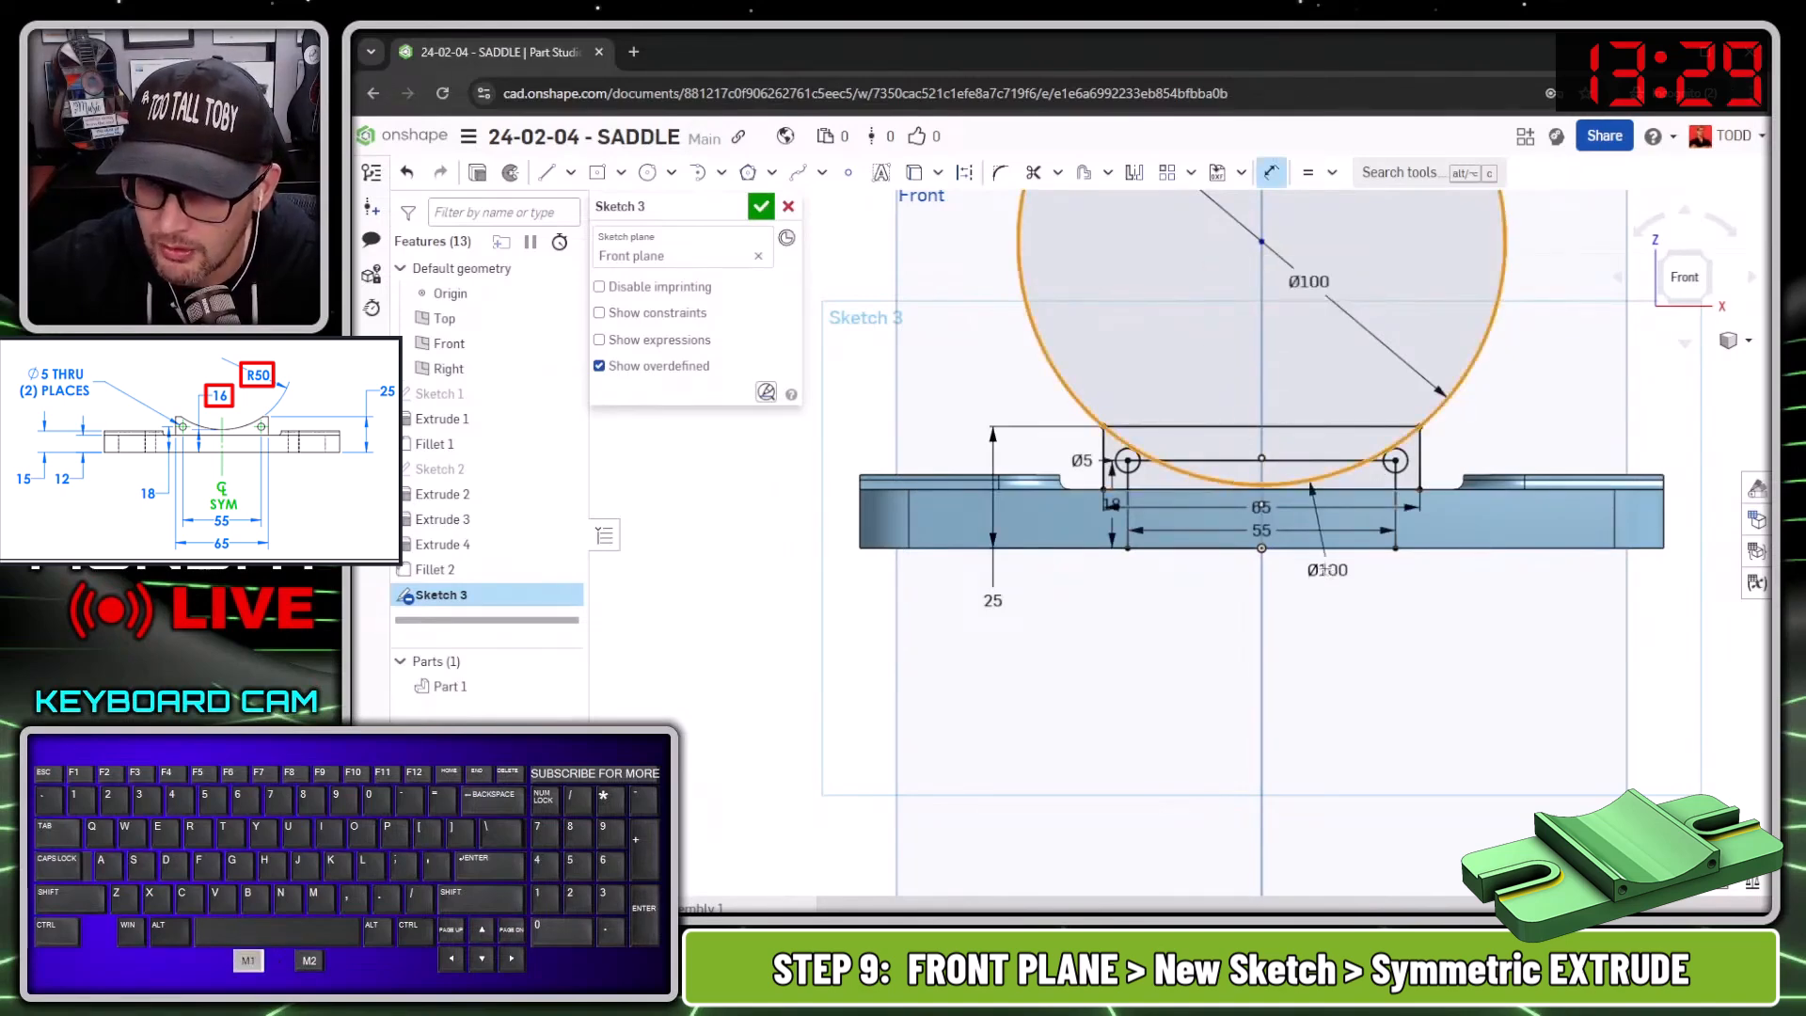
{"action": "left_click", "coordinate": [1312, 547]}
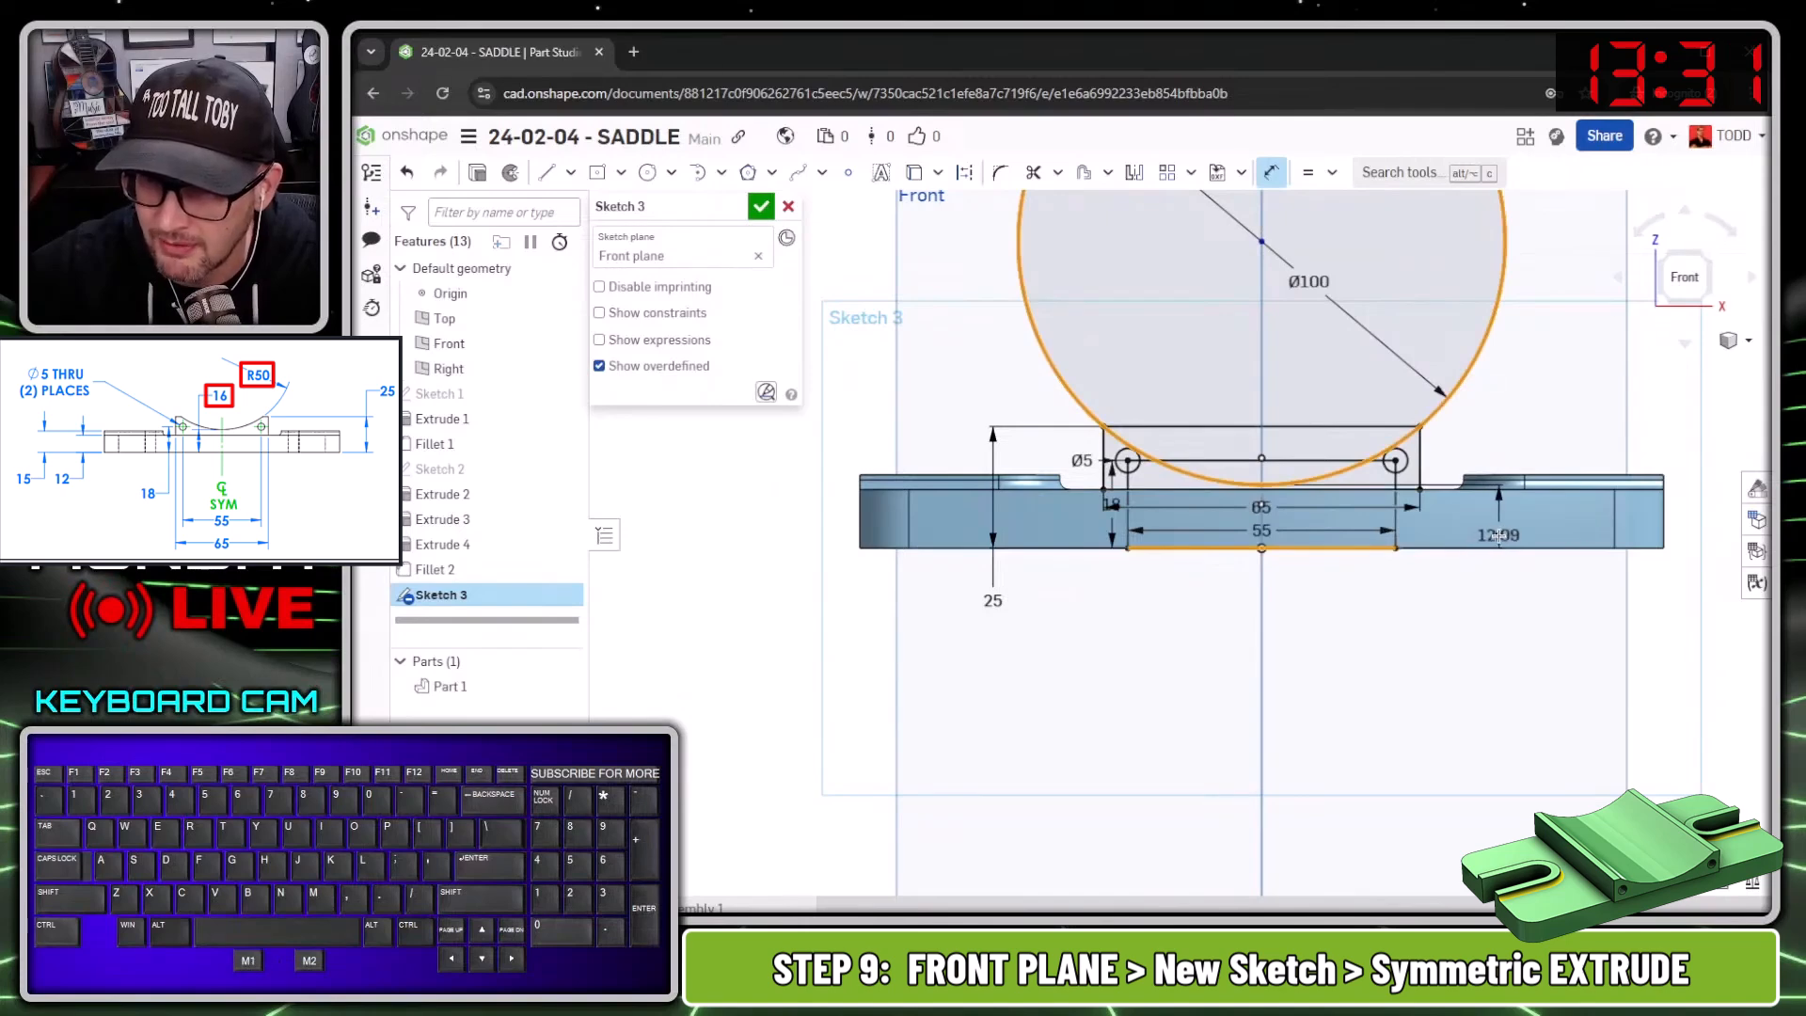
{"action": "left_click", "coordinate": [1495, 536]}
{"action": "type", "text": "16"}
{"action": "key", "text": "Return"}
Start a solid Extrude that adds the three Sketch 3 regions forming the saddle profile below the arc, leaving out the two 5 mm holes.
{"action": "scroll", "coordinate": [1505, 451], "scroll_direction": "down", "scroll_amount": 5}
{"action": "right_click_drag", "start_coordinate": [1538, 395], "coordinate": [1310, 383]}
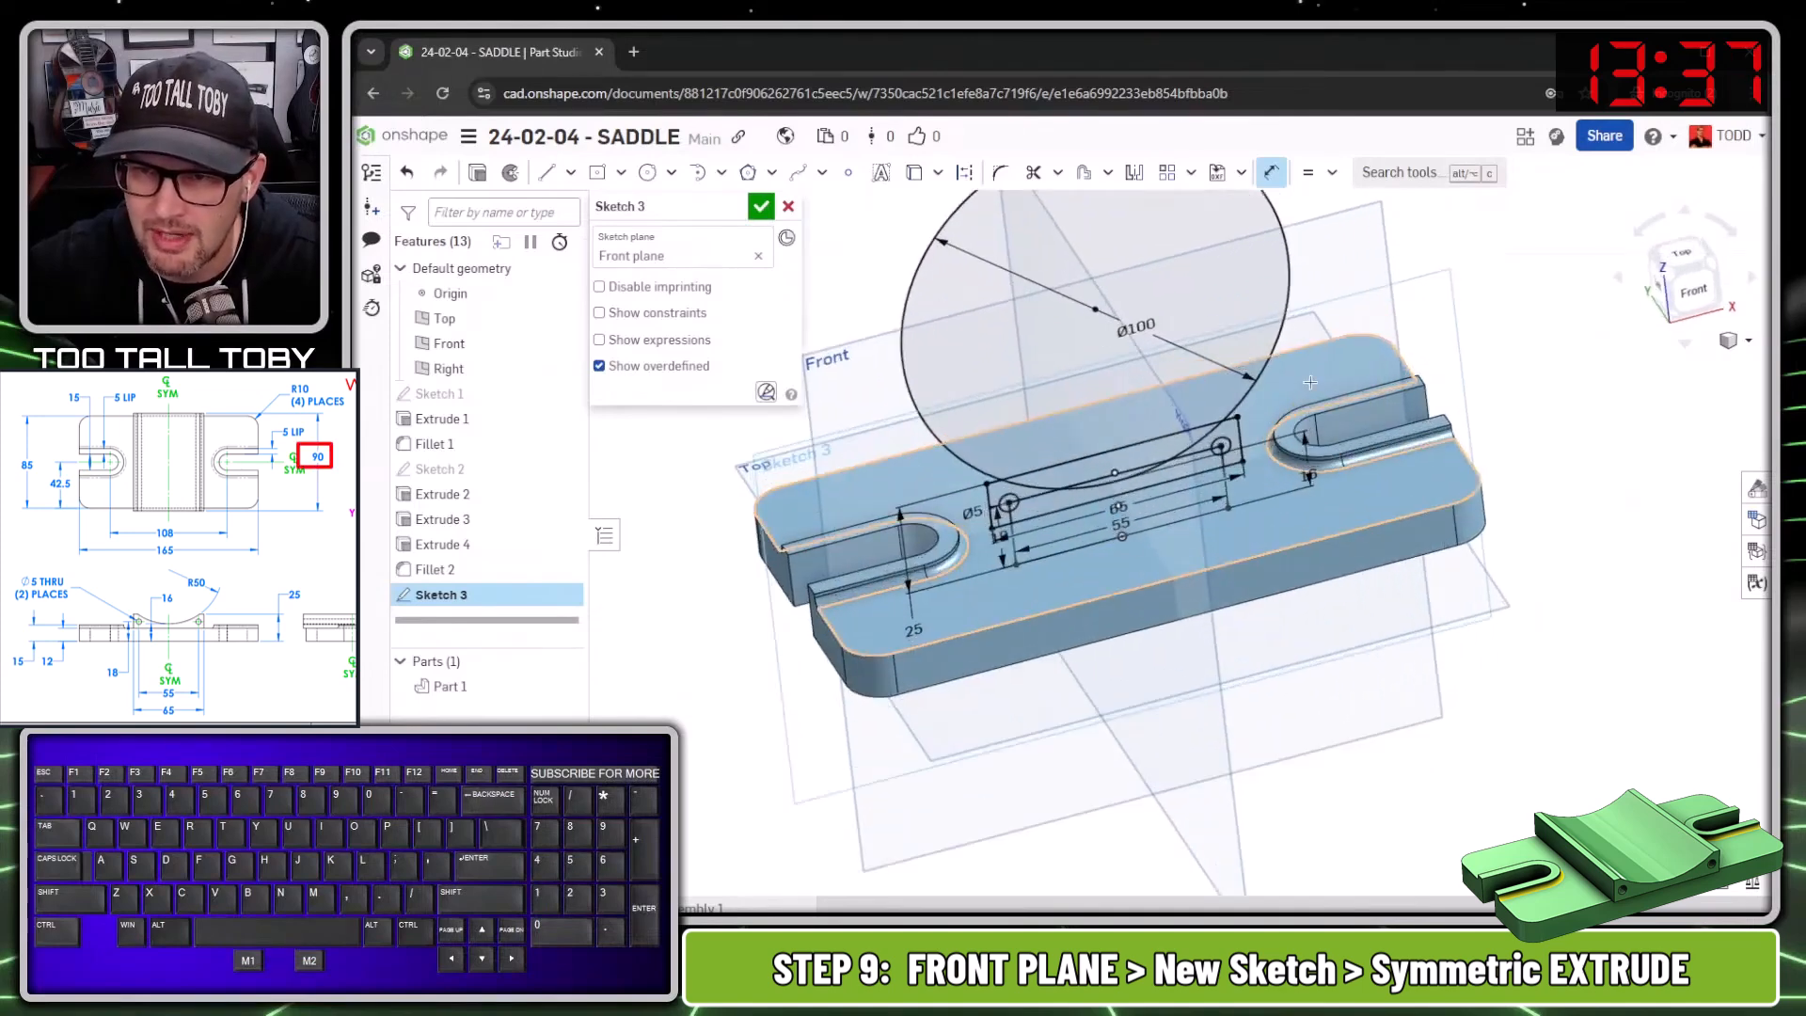
{"action": "key", "text": "s"}
{"action": "left_click", "coordinate": [974, 273]}
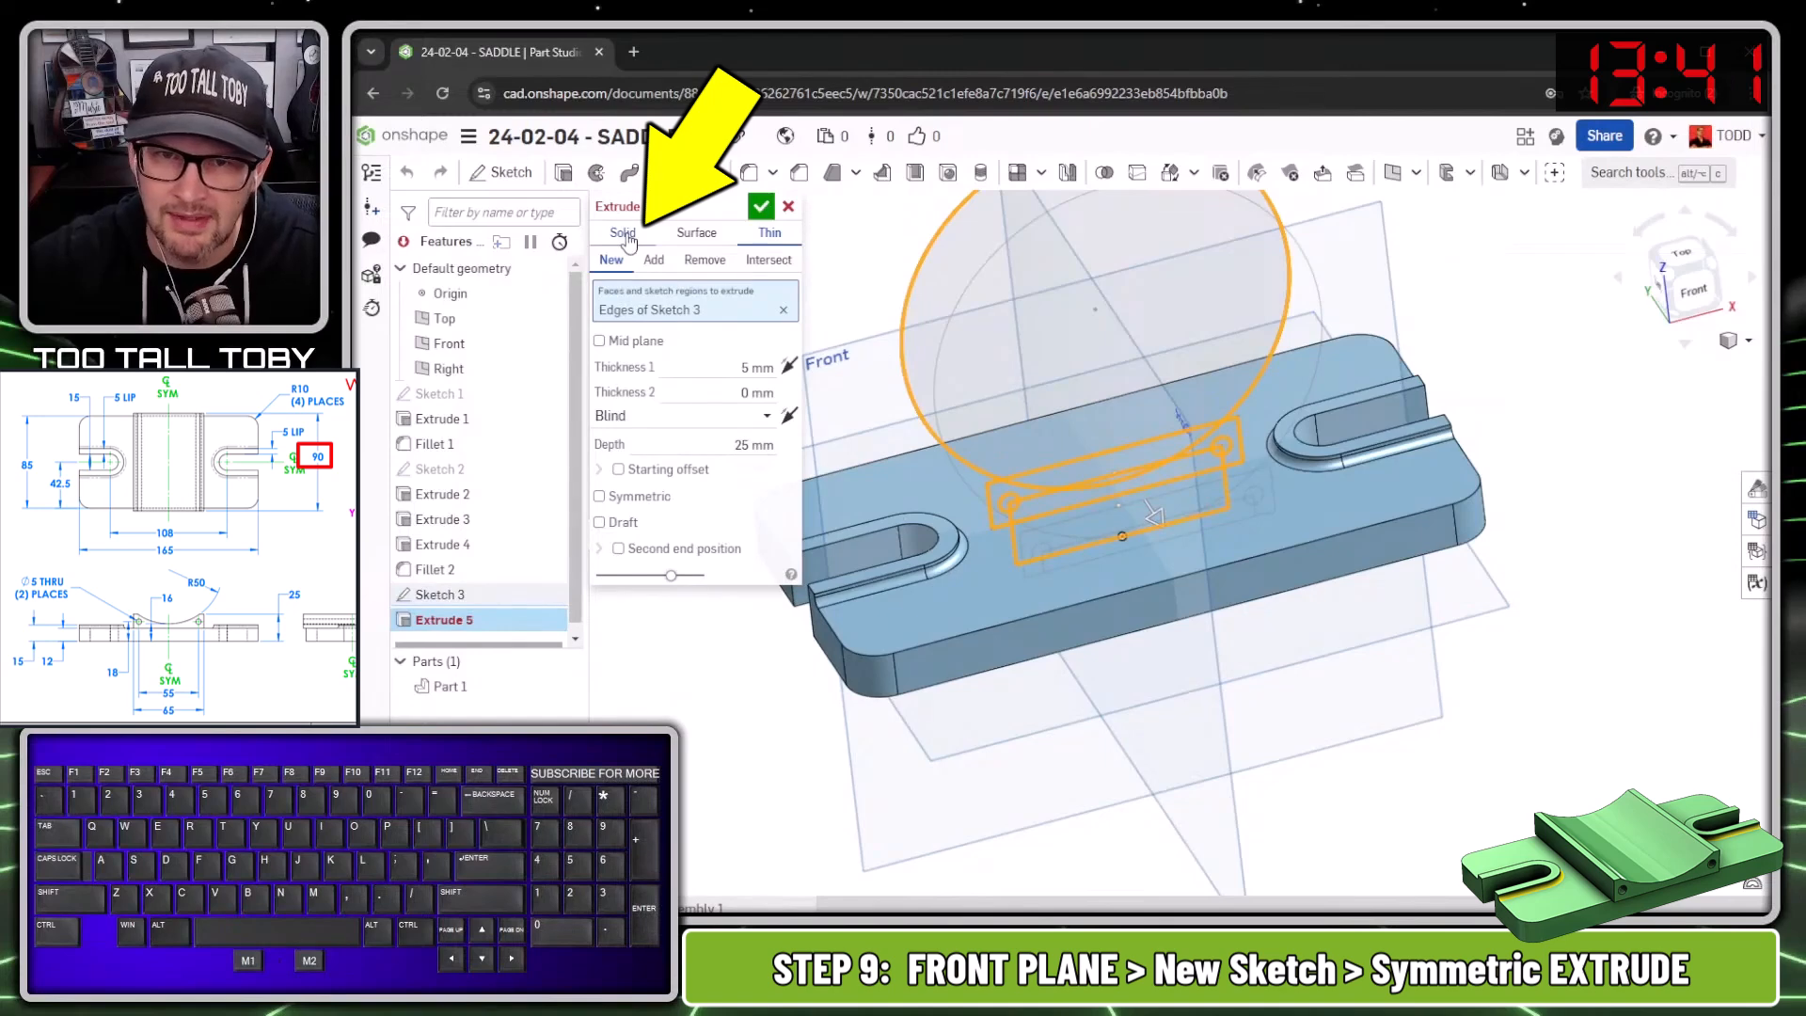
{"action": "left_click", "coordinate": [623, 233]}
{"action": "scroll", "coordinate": [1108, 510], "scroll_direction": "up", "scroll_amount": 5}
{"action": "left_click", "coordinate": [927, 466]}
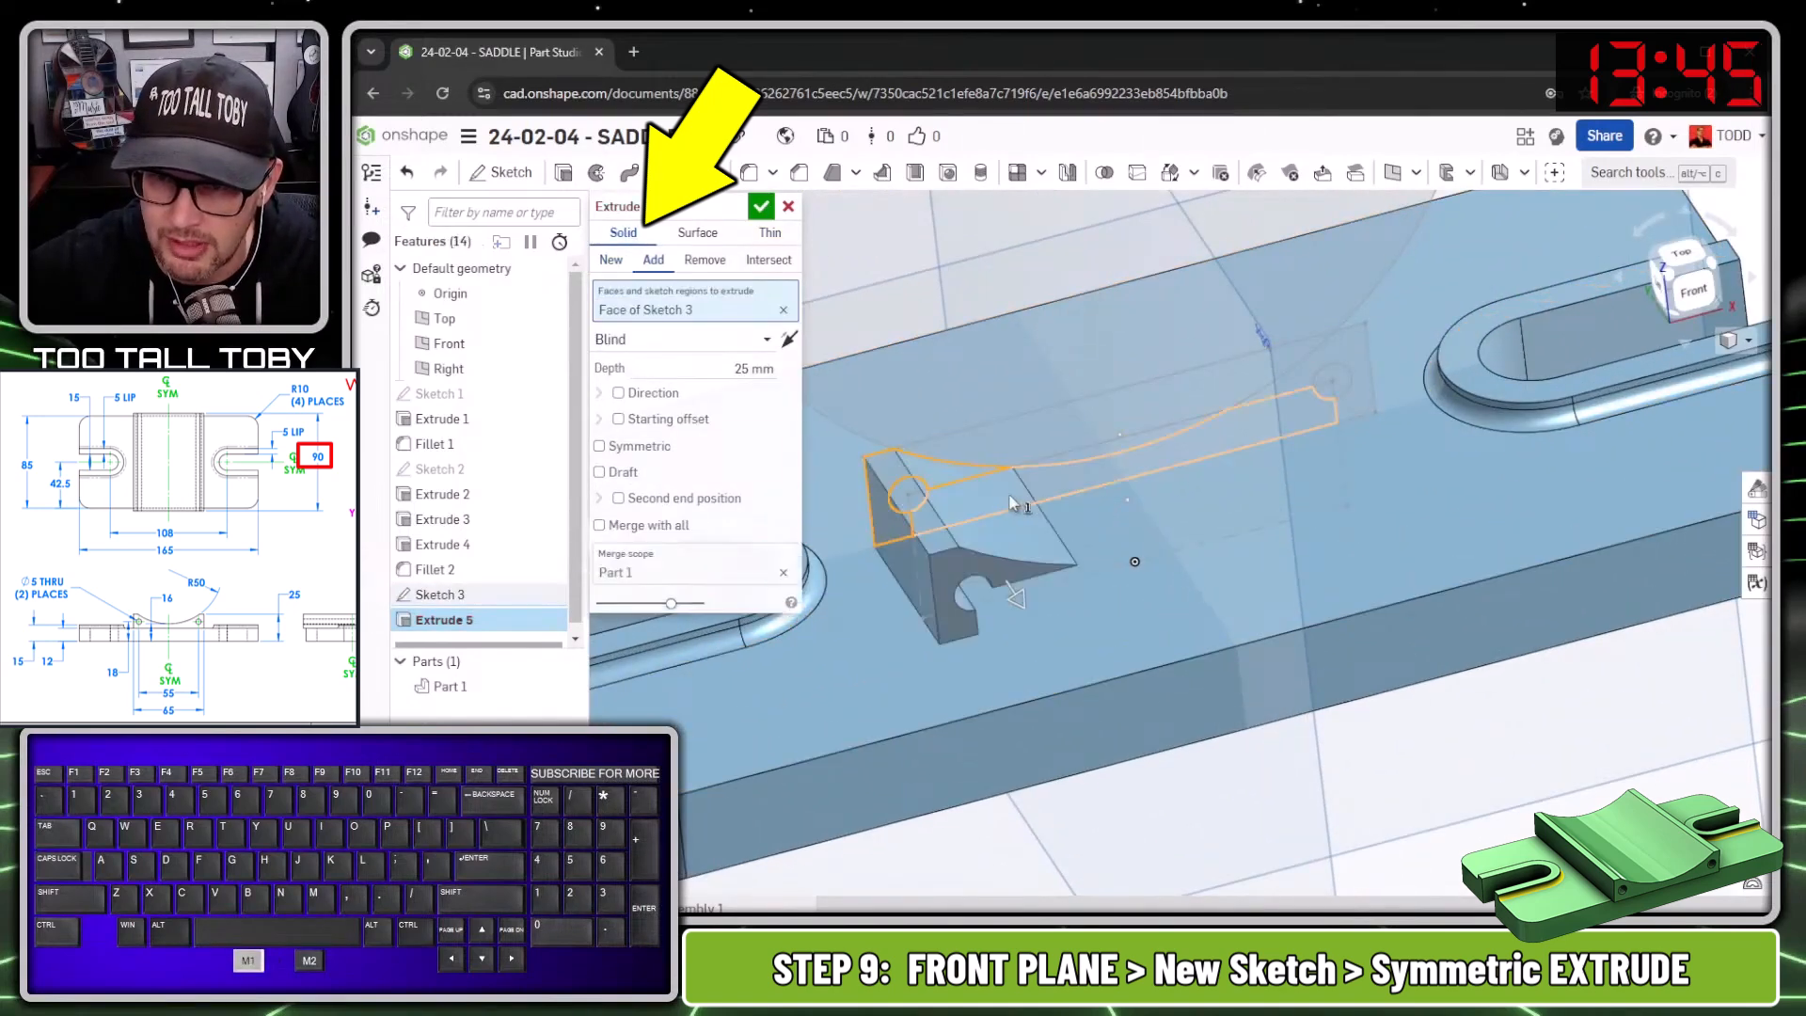
{"action": "left_click", "coordinate": [1359, 350]}
{"action": "left_click", "coordinate": [1360, 346]}
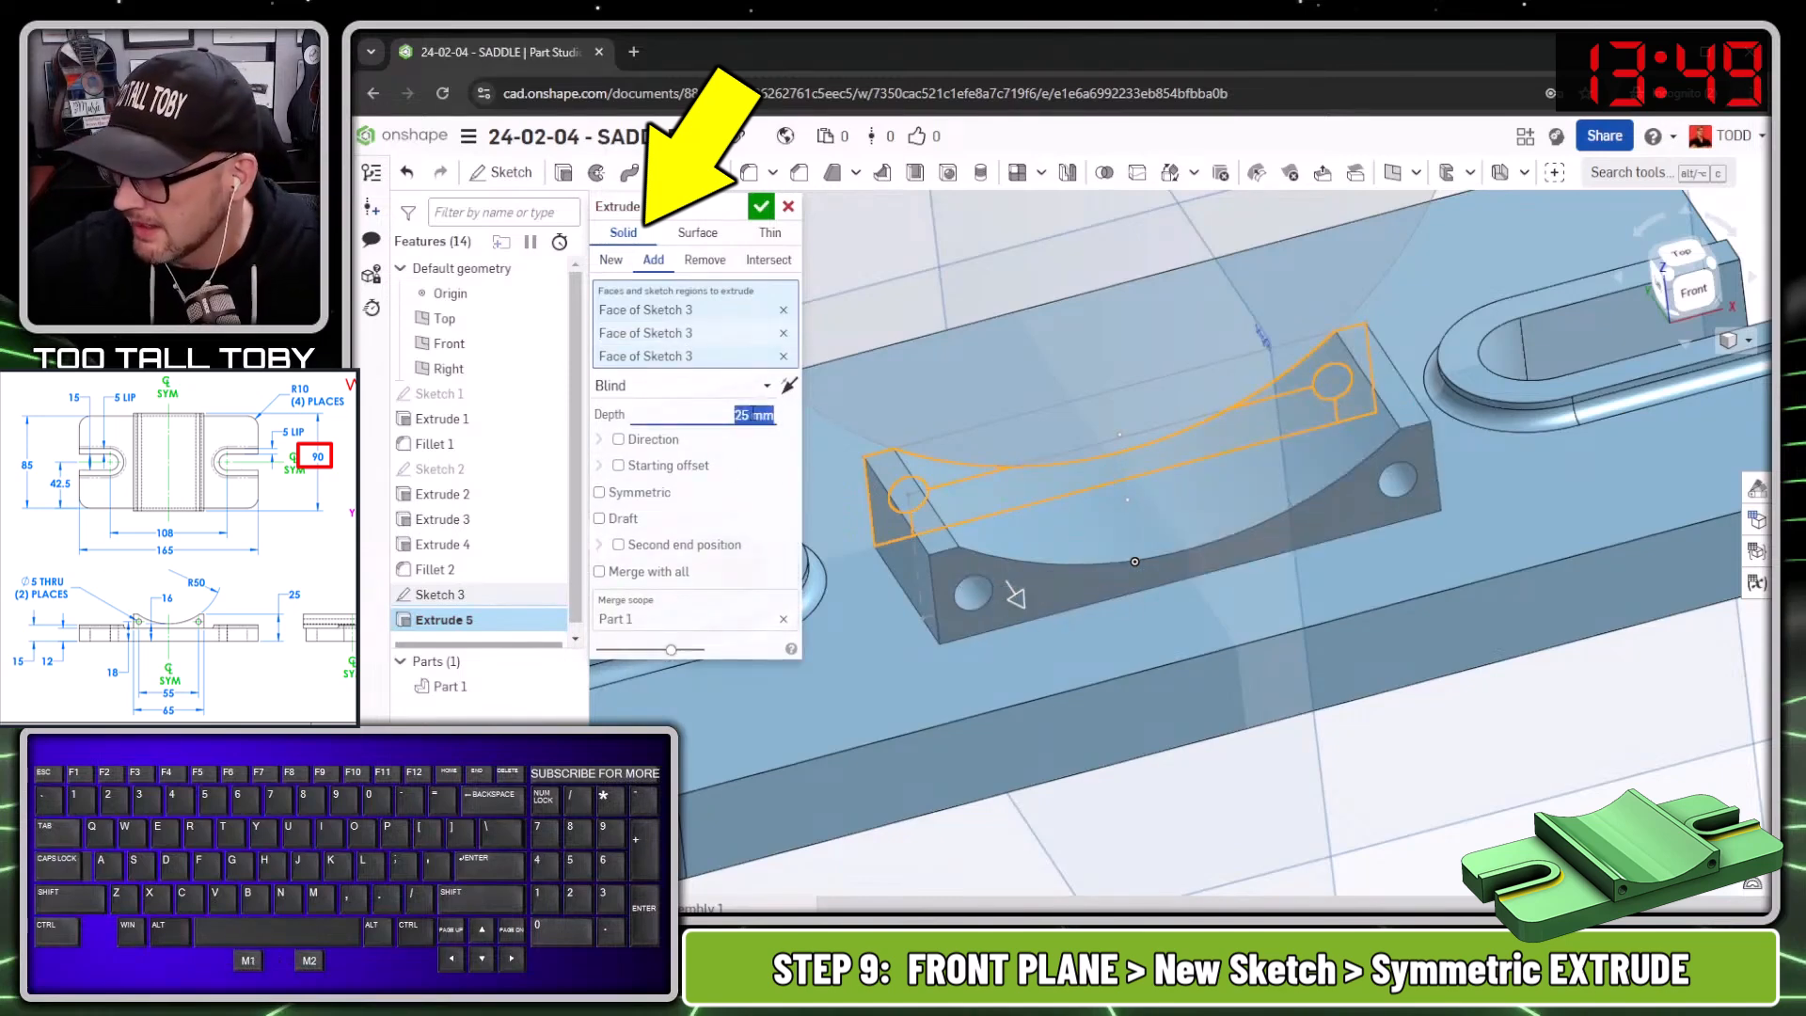
Set the saddle extrude to a symmetric depth of 90 mm and finish it.
{"action": "type", "text": "90"}
{"action": "key", "text": "Tab"}
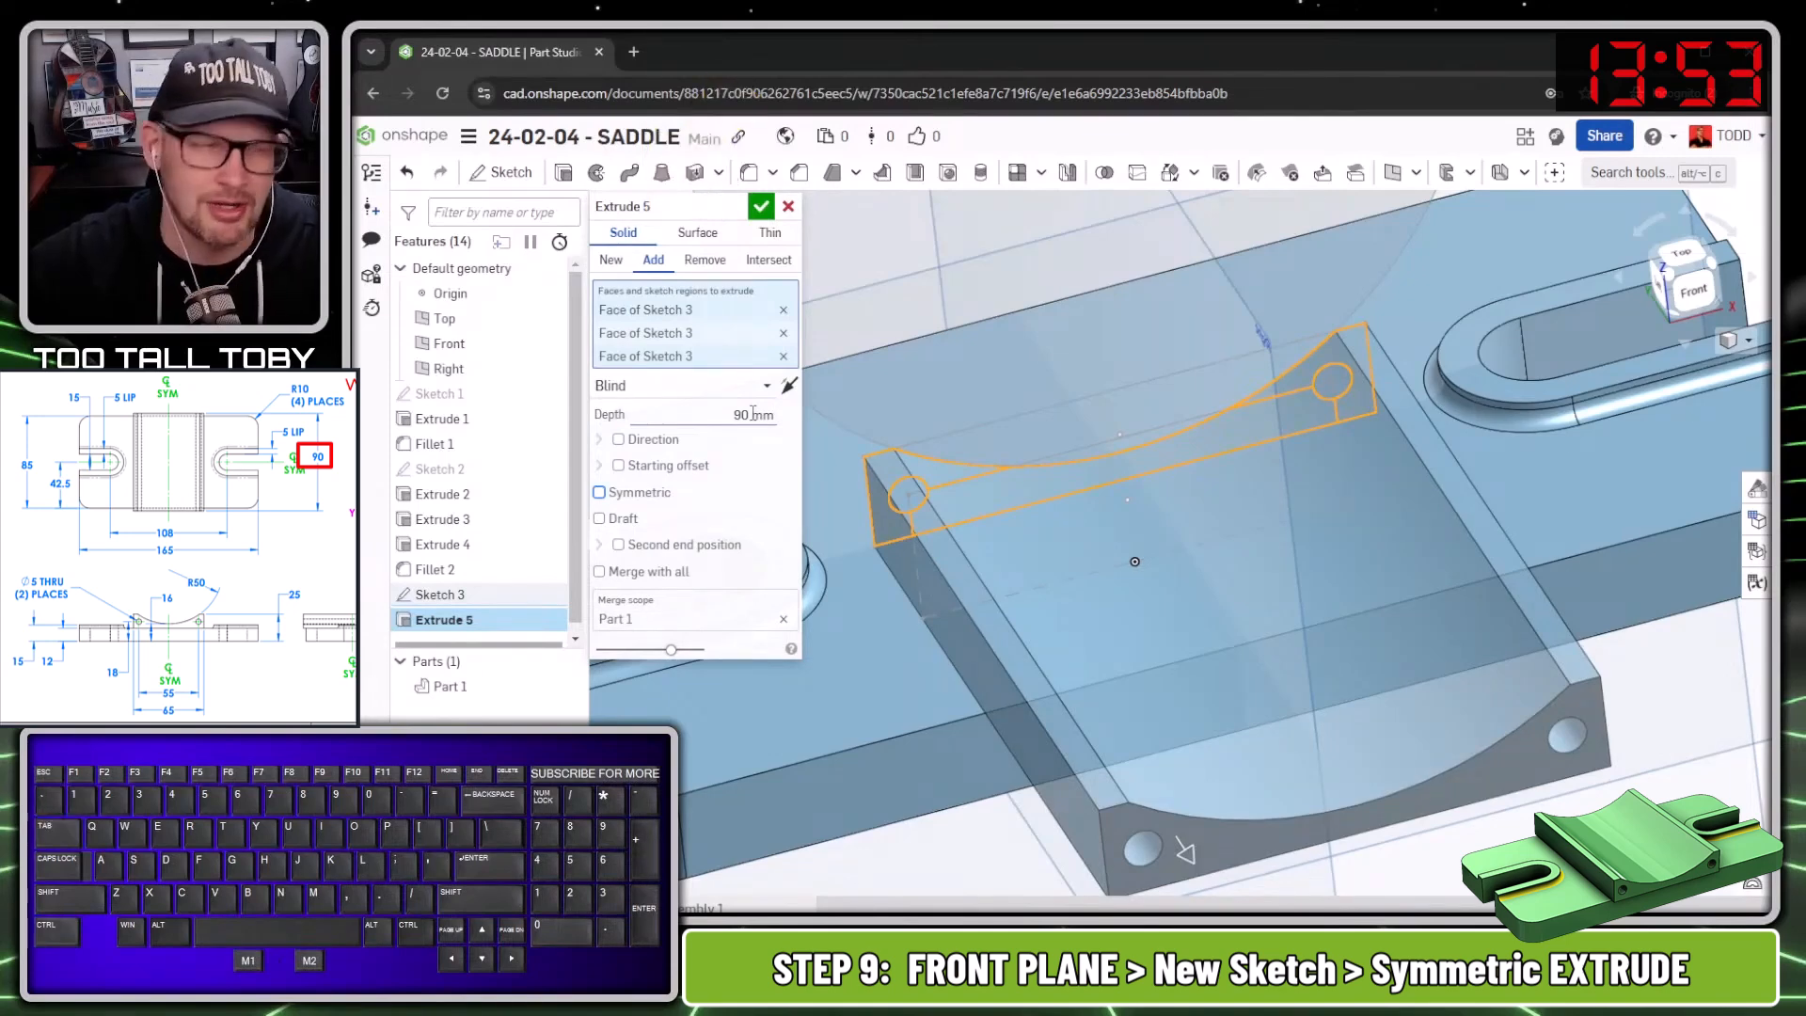
{"action": "key", "text": "space"}
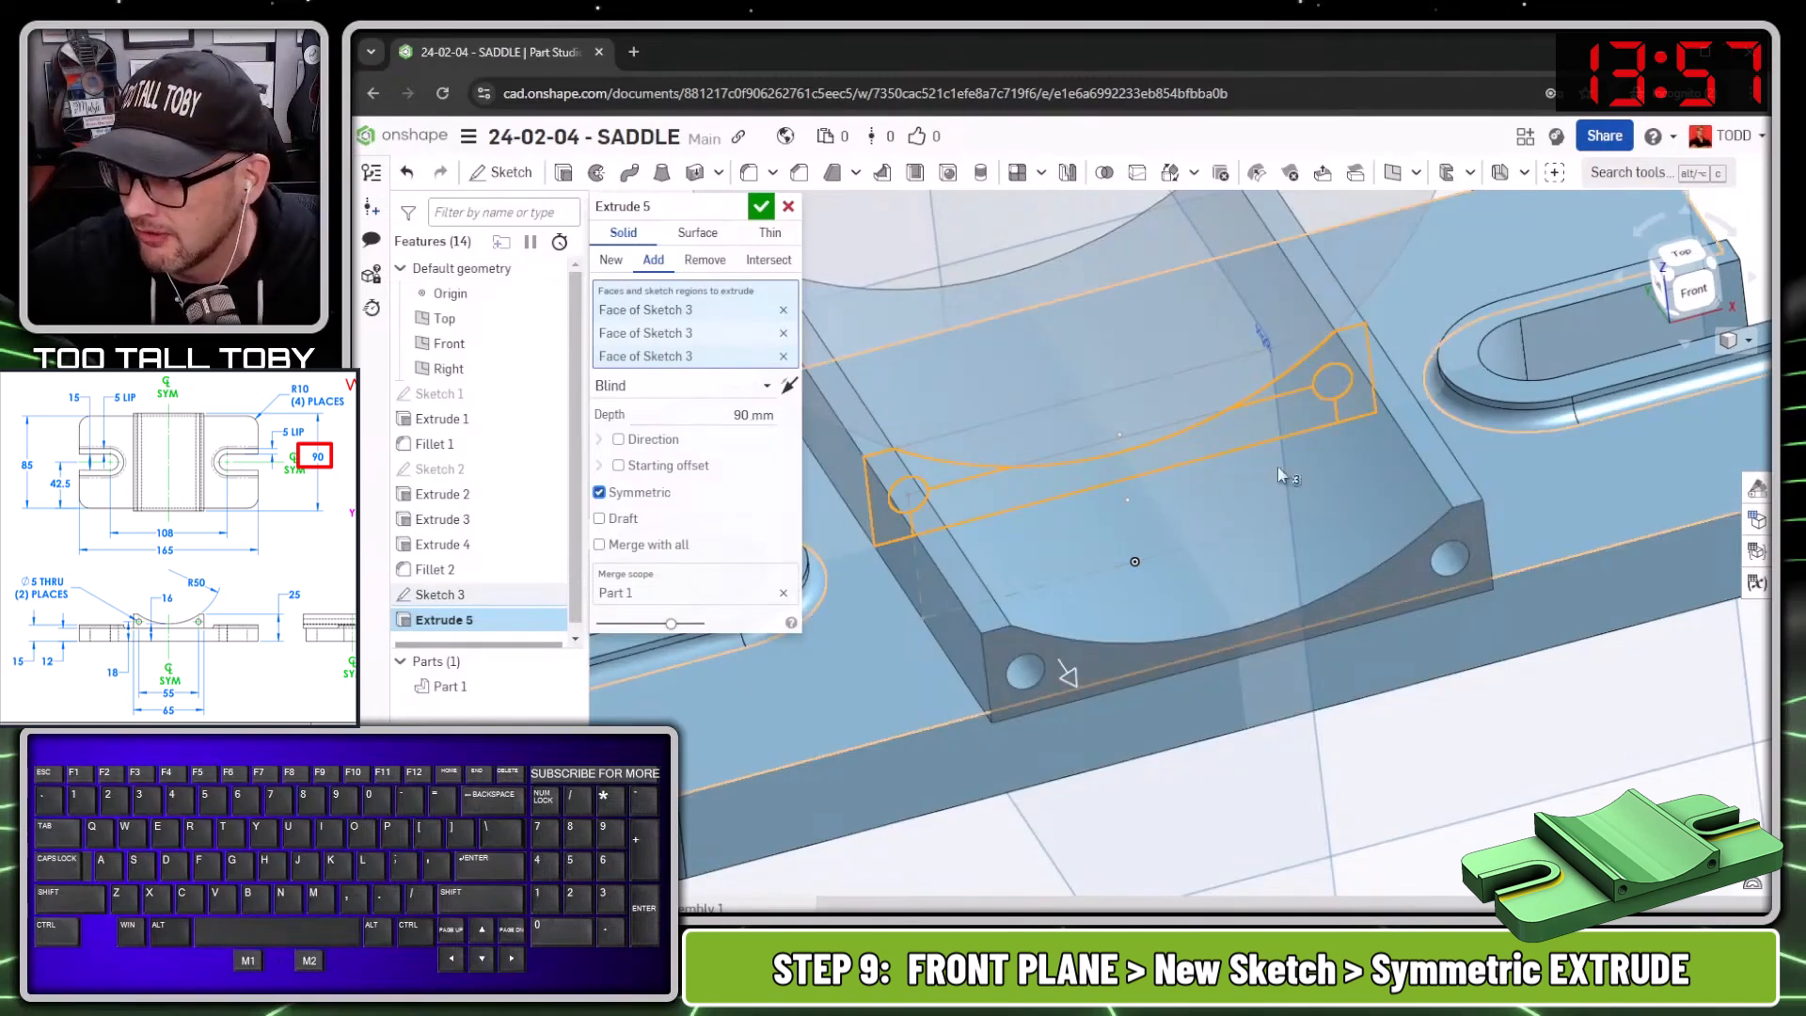
{"action": "left_click", "coordinate": [760, 206]}
Hide the default reference planes around the finished saddle model.
{"action": "scroll", "coordinate": [1303, 686], "scroll_direction": "down", "scroll_amount": 5}
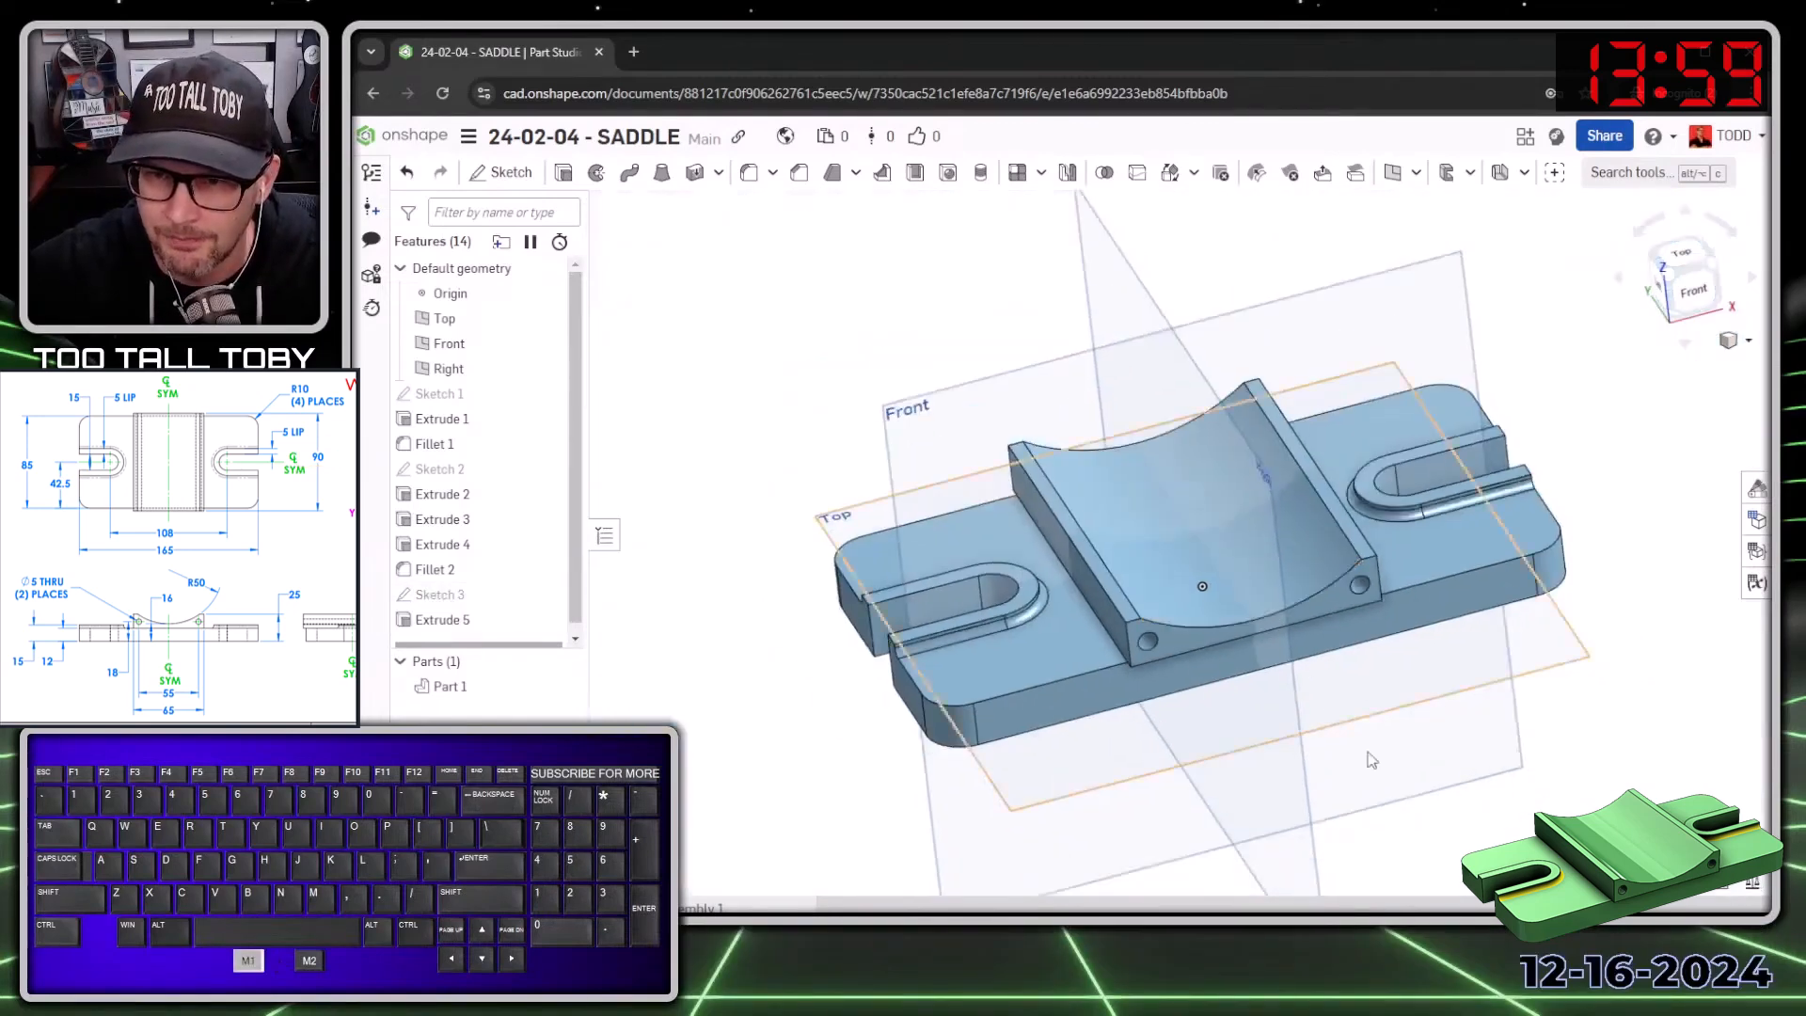
{"action": "scroll", "coordinate": [1392, 781], "scroll_direction": "up", "scroll_amount": 3}
{"action": "right_click_drag", "start_coordinate": [974, 798], "coordinate": [1422, 694]}
{"action": "key", "text": "p"}
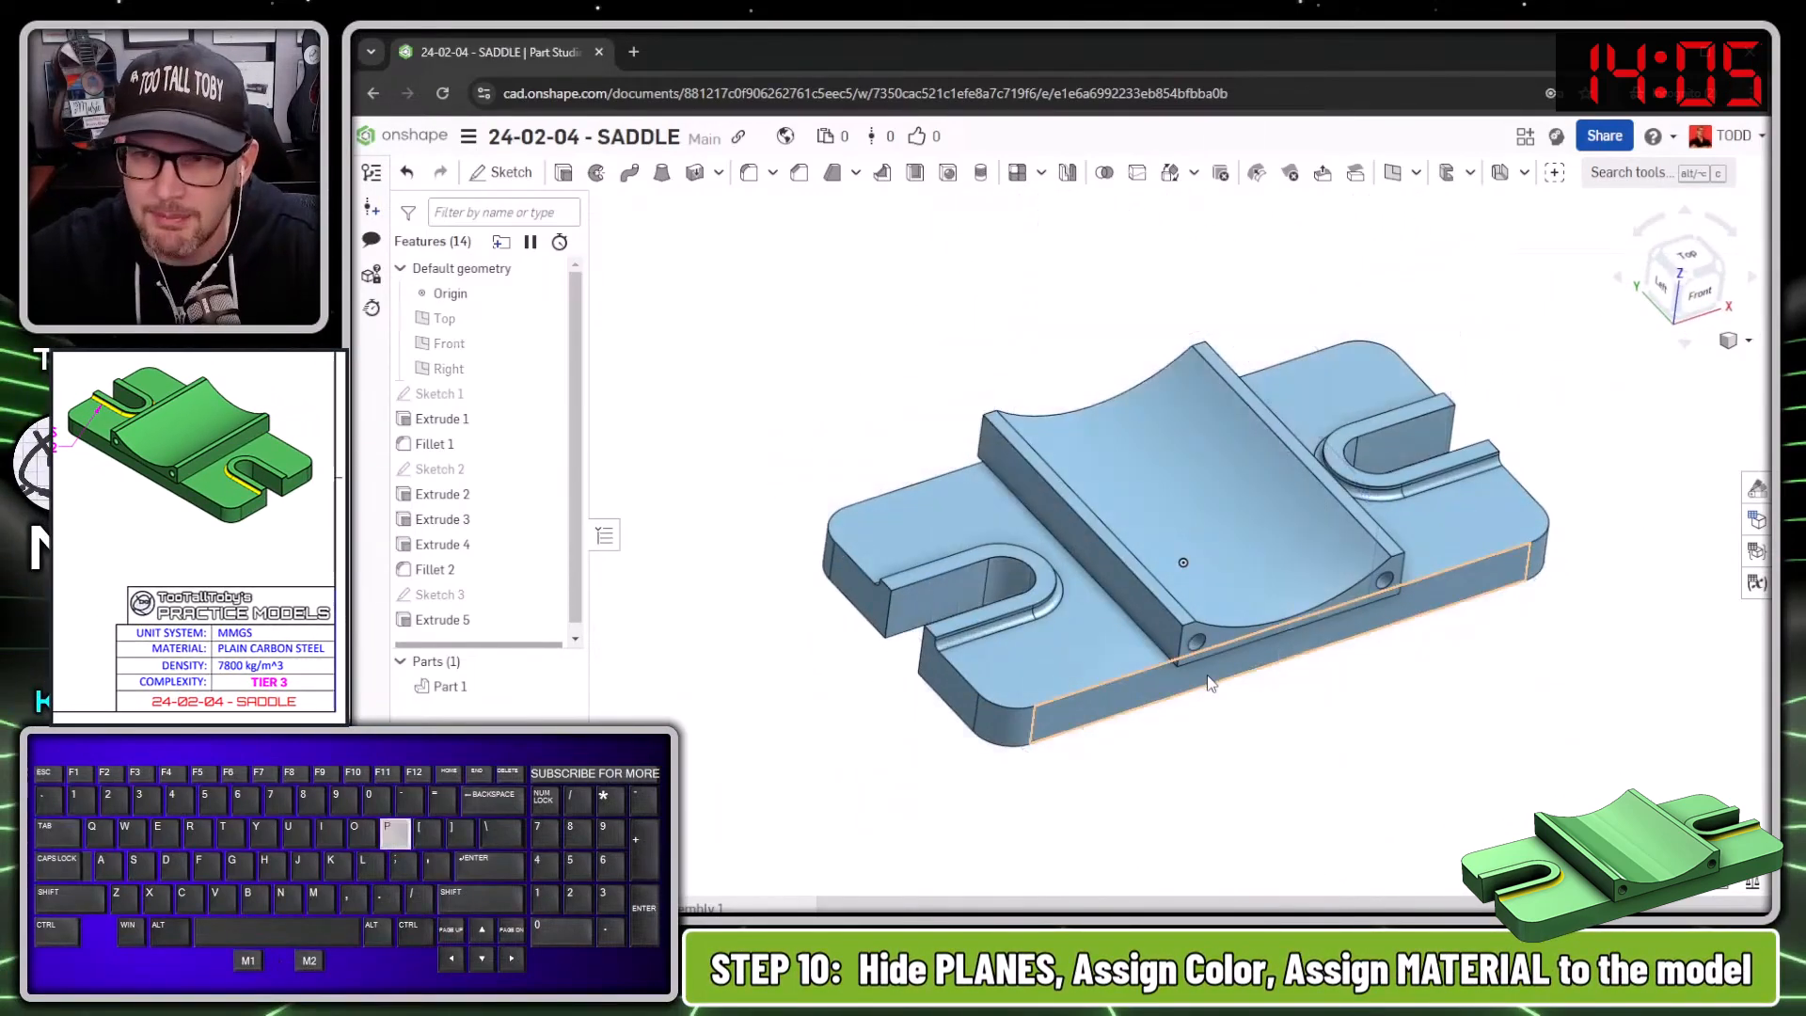
{"action": "key", "text": "shift"}
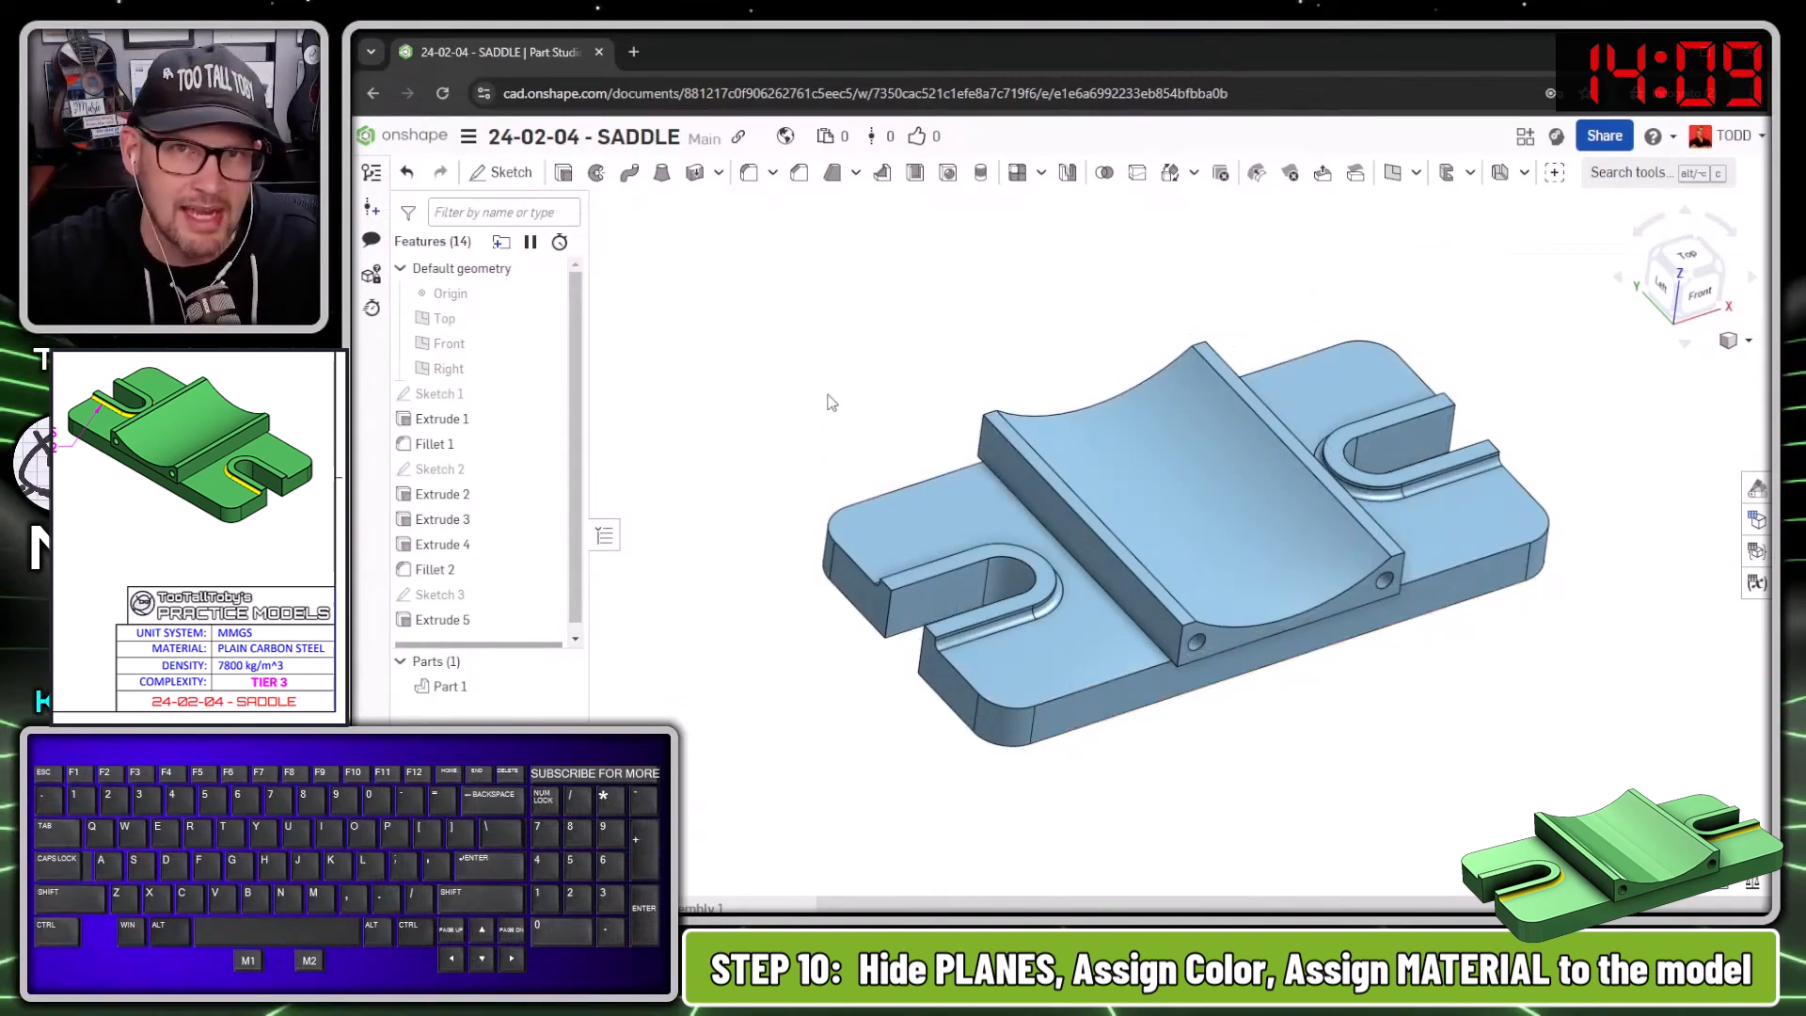
{"action": "key", "text": "ctrl"}
{"action": "right_click_drag", "start_coordinate": [1267, 726], "coordinate": [1076, 617], "text": "ctrl"}
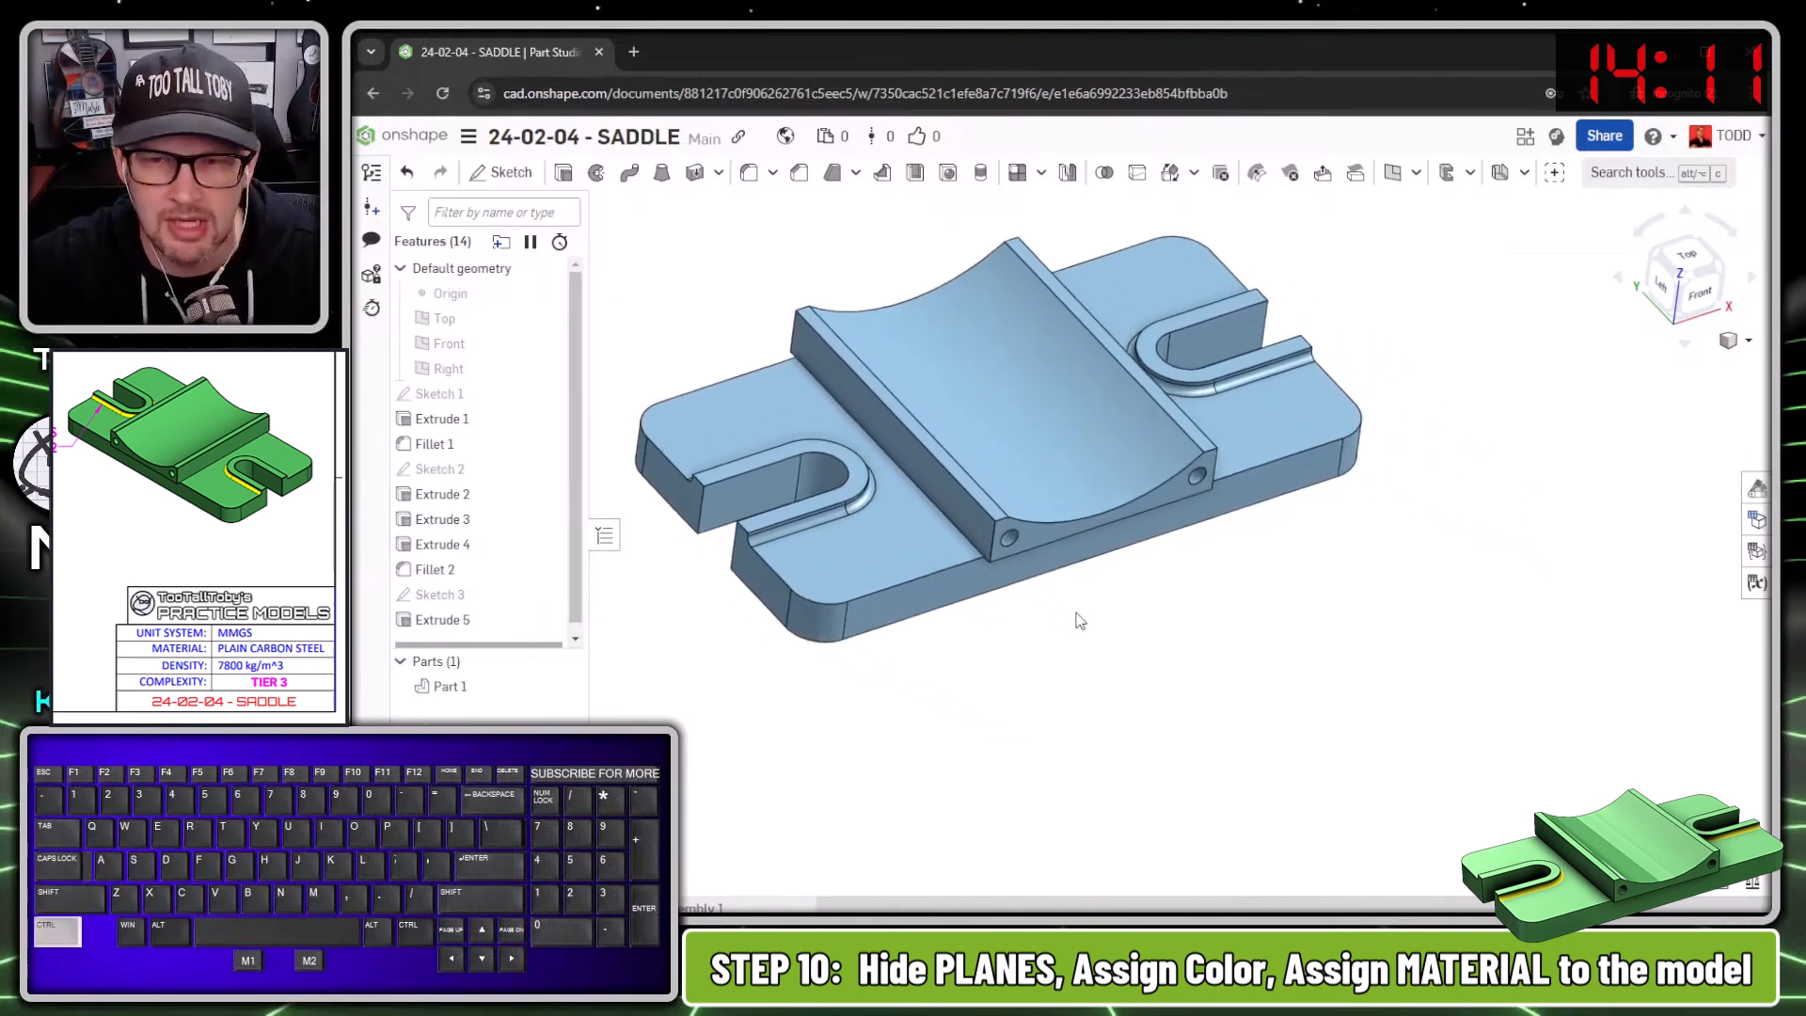
Change Part 1's appearance to a dark green from the color palette.
{"action": "right_click", "coordinate": [471, 699]}
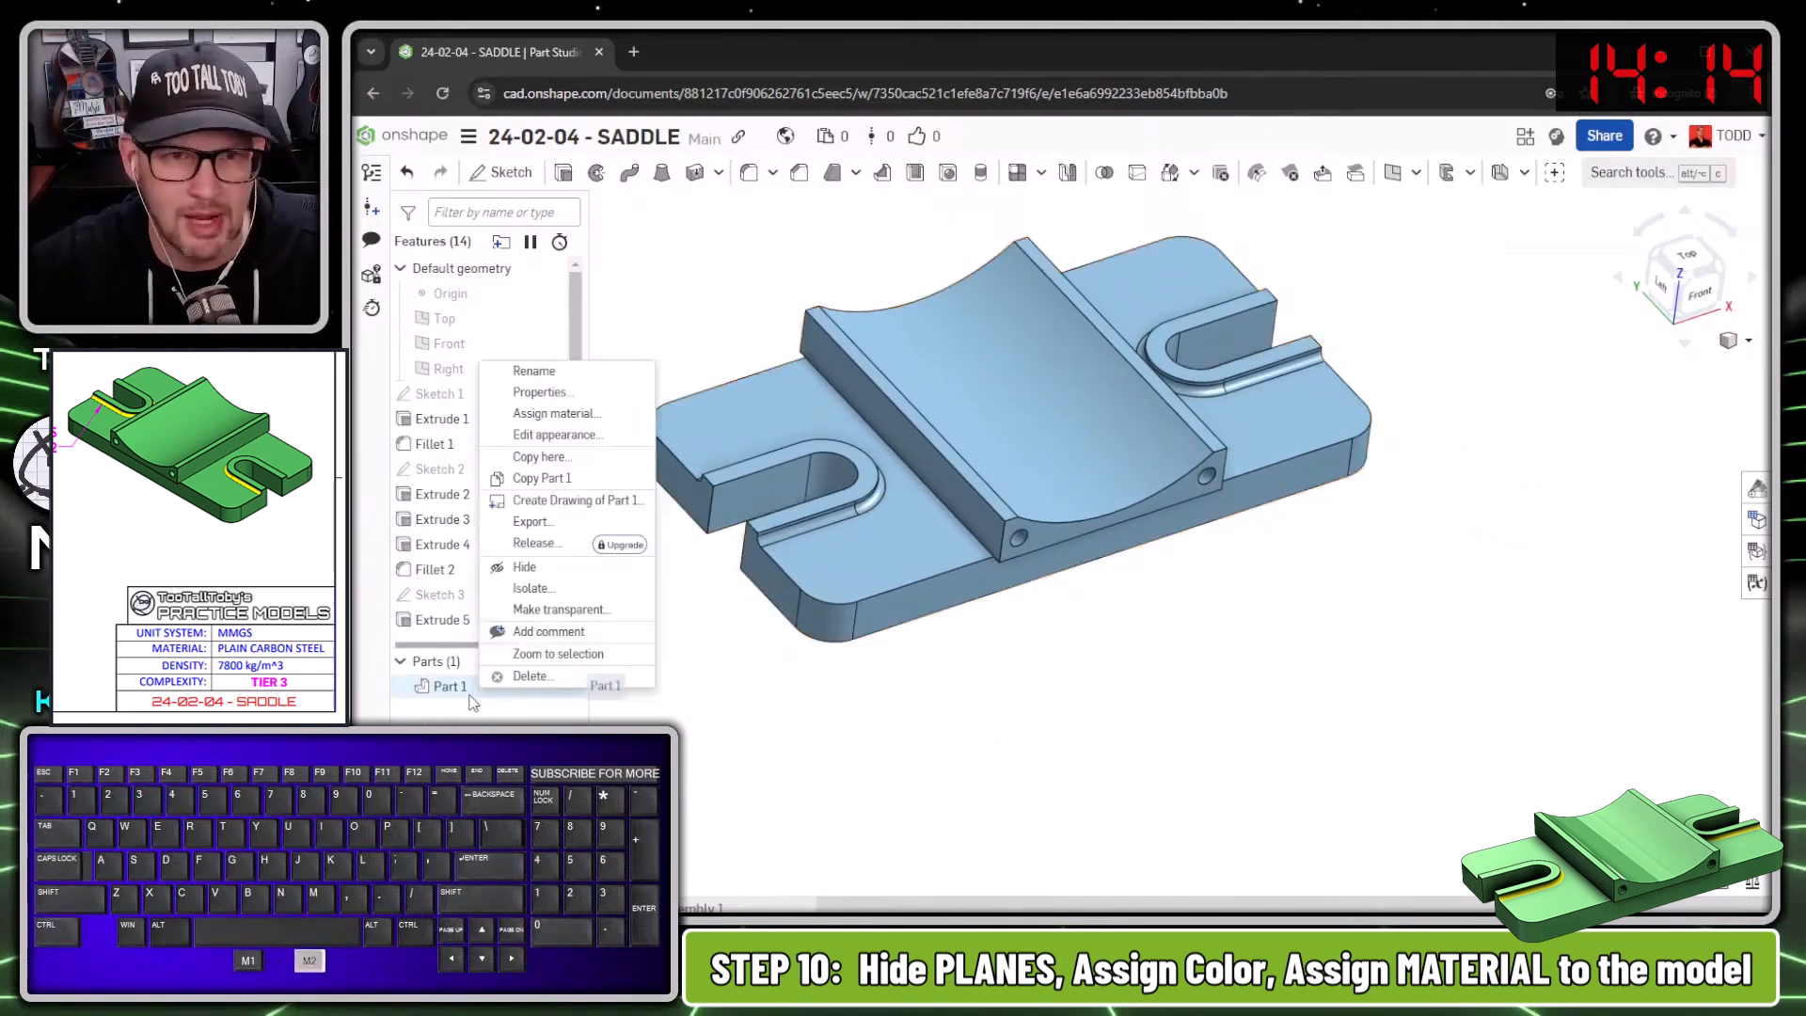
{"action": "left_click", "coordinate": [607, 434]}
{"action": "left_click", "coordinate": [714, 672]}
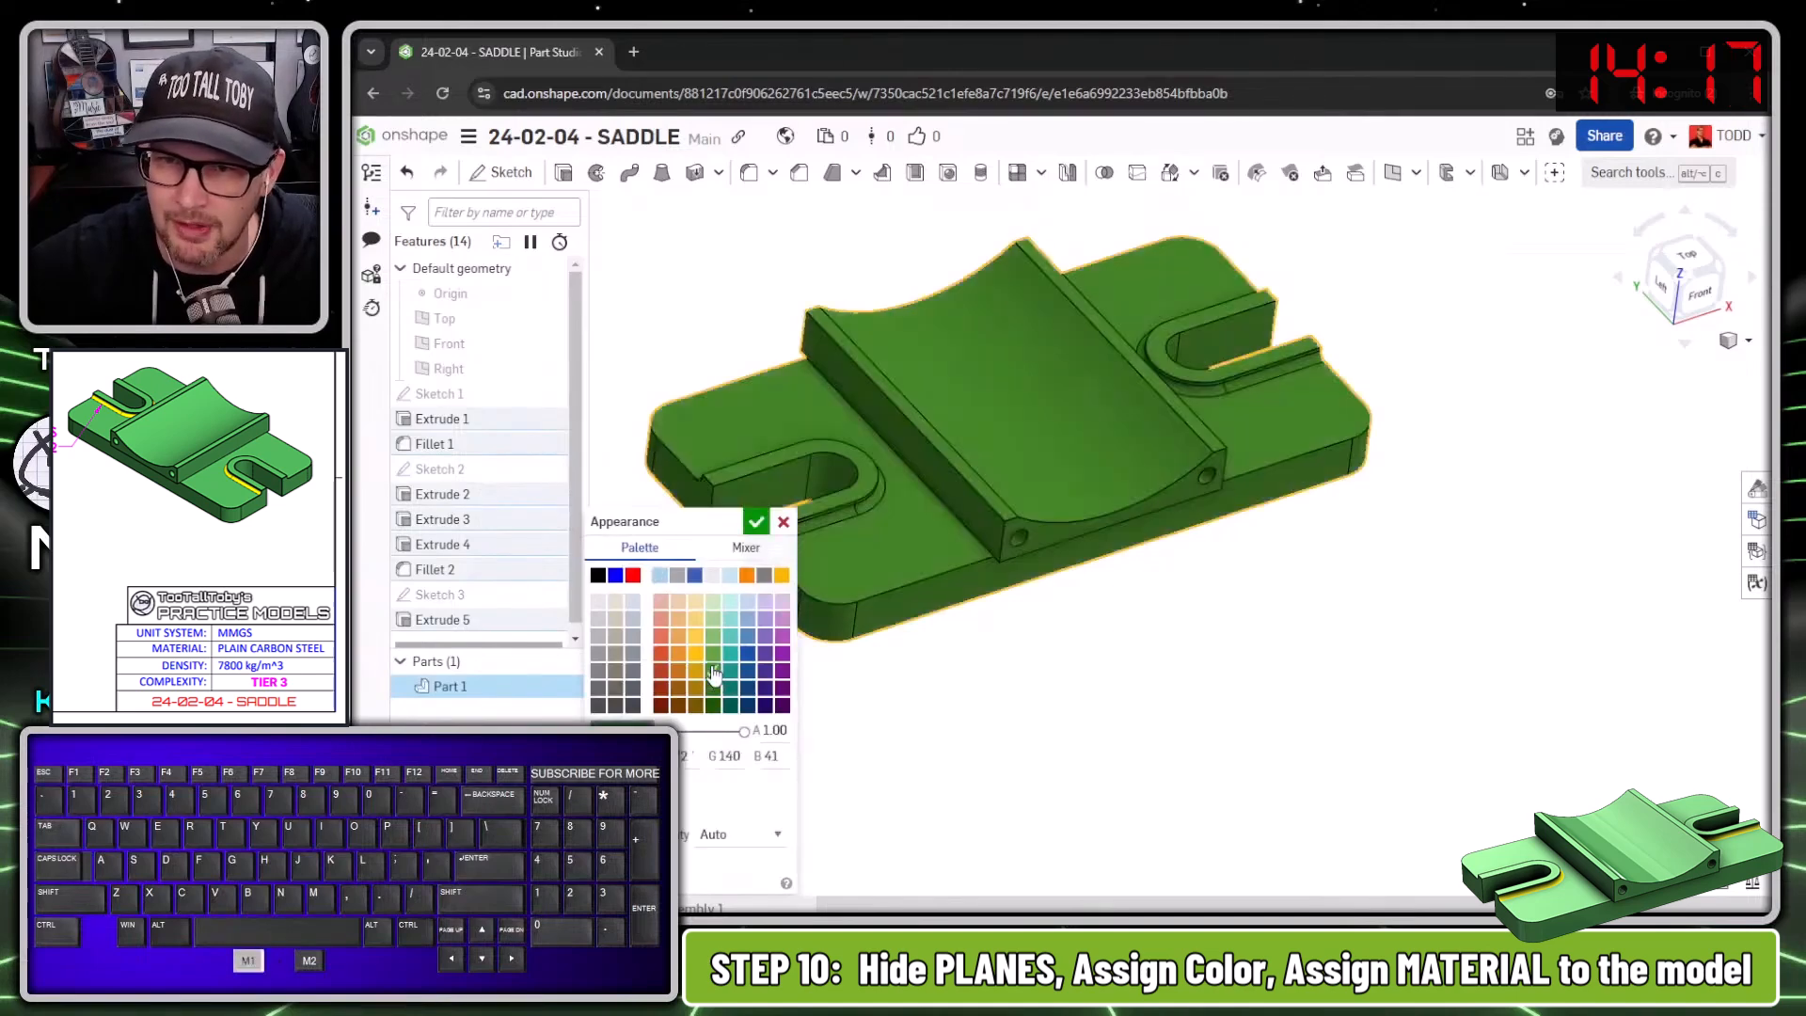
{"action": "left_click", "coordinate": [757, 523]}
{"action": "right_click_drag", "start_coordinate": [1282, 645], "coordinate": [1584, 674]}
{"action": "key", "text": "shift+7"}
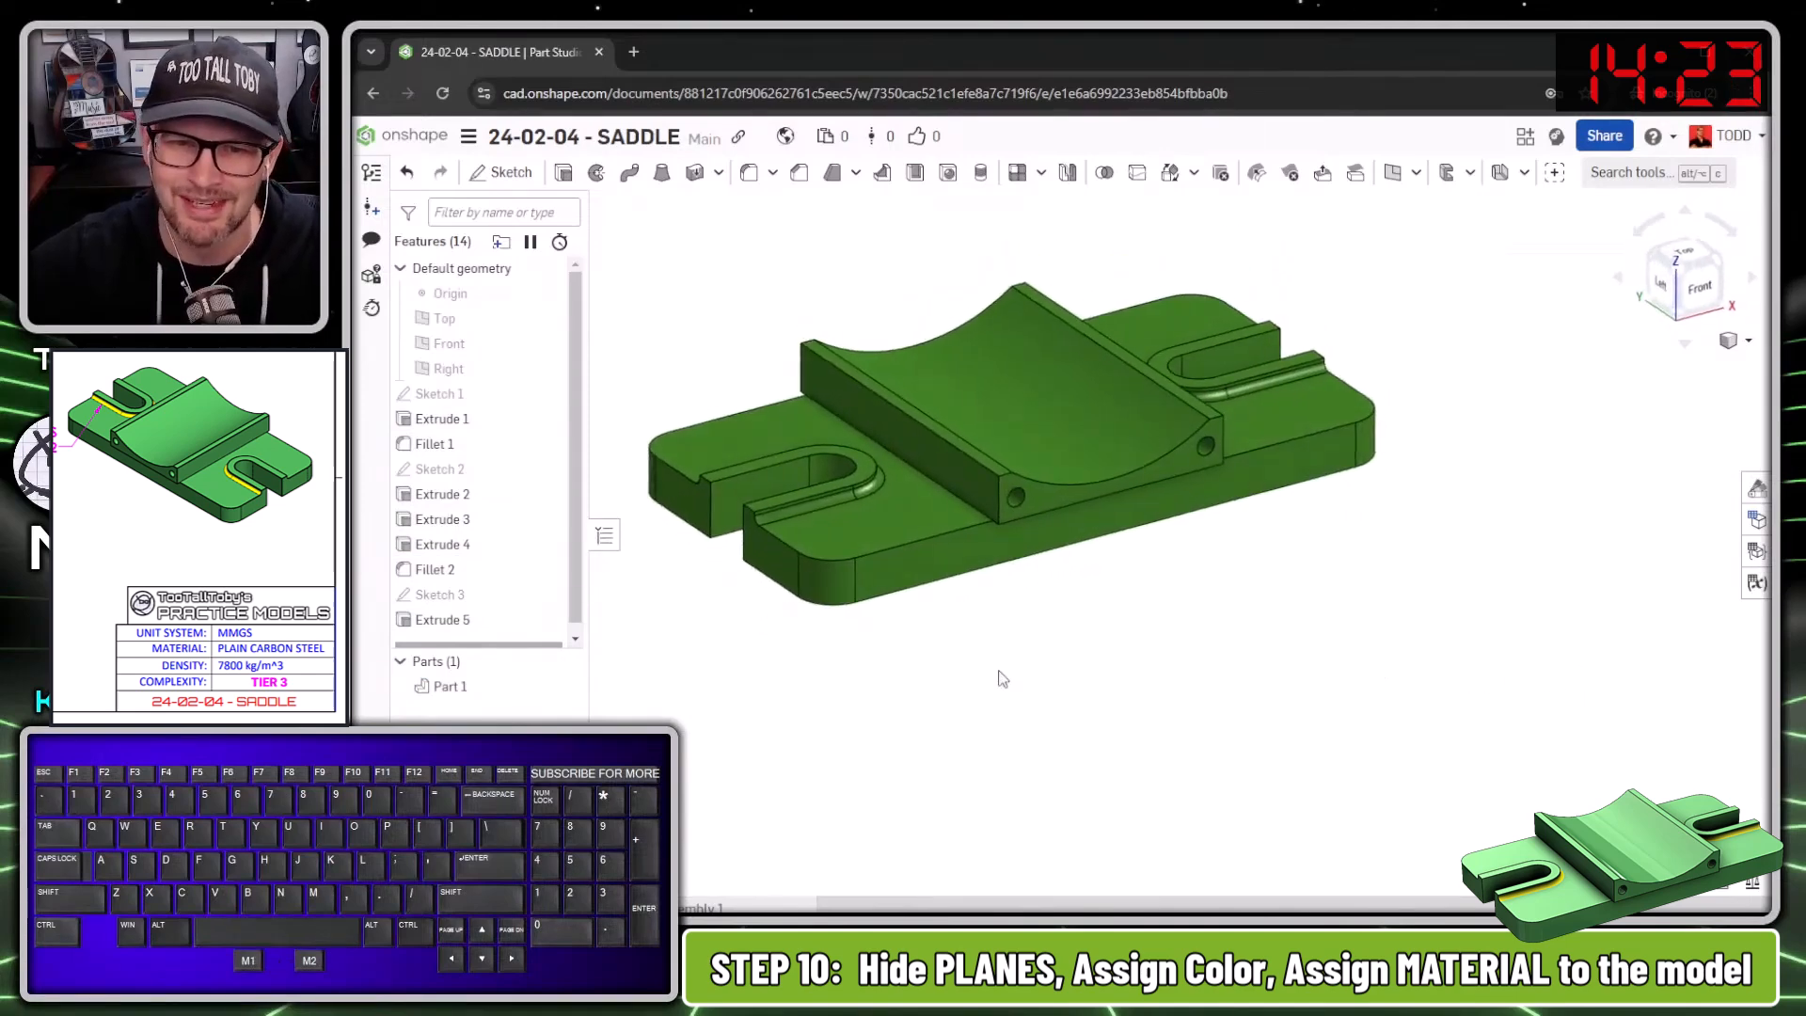
Assign TTT-PLAIN CARBON STEEL from the TTT-CUSTOM MATERIALS library to Part 1.
{"action": "right_click", "coordinate": [454, 687]}
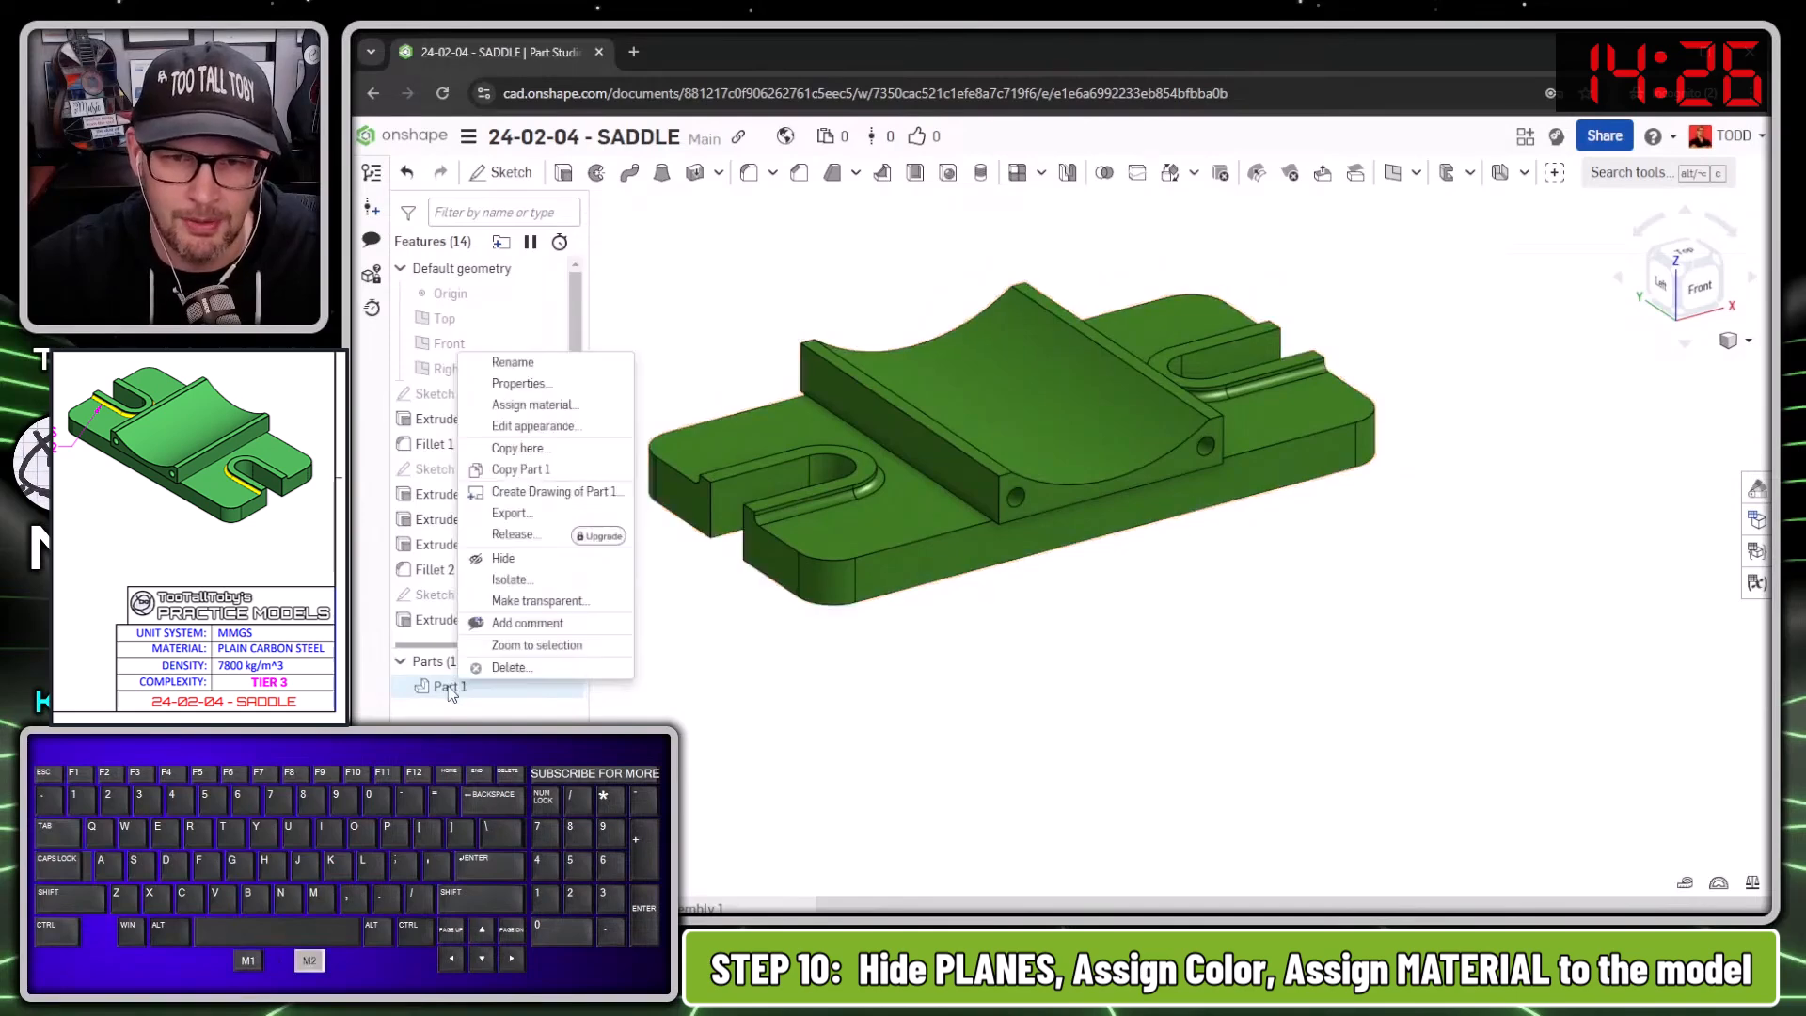
{"action": "left_click", "coordinate": [576, 414]}
{"action": "left_click_drag", "start_coordinate": [745, 557], "coordinate": [742, 205]}
{"action": "left_click", "coordinate": [743, 290]}
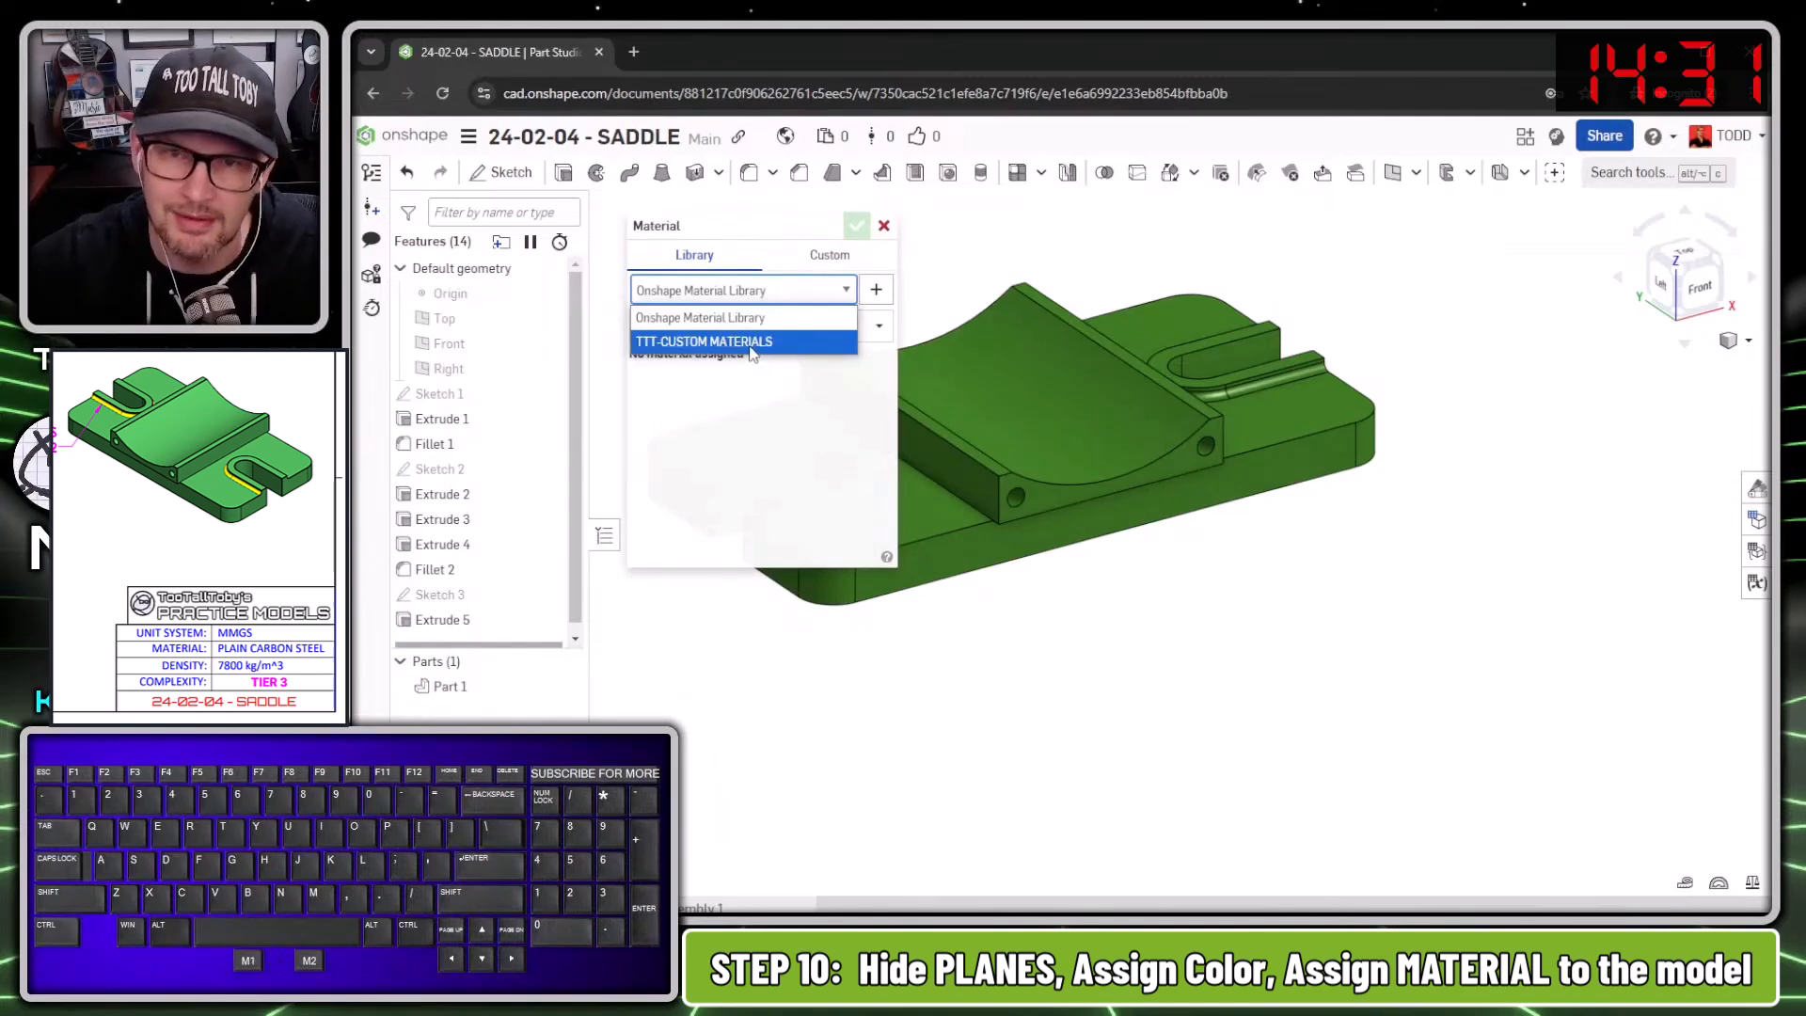
{"action": "left_click", "coordinate": [755, 344]}
{"action": "left_click", "coordinate": [821, 327]}
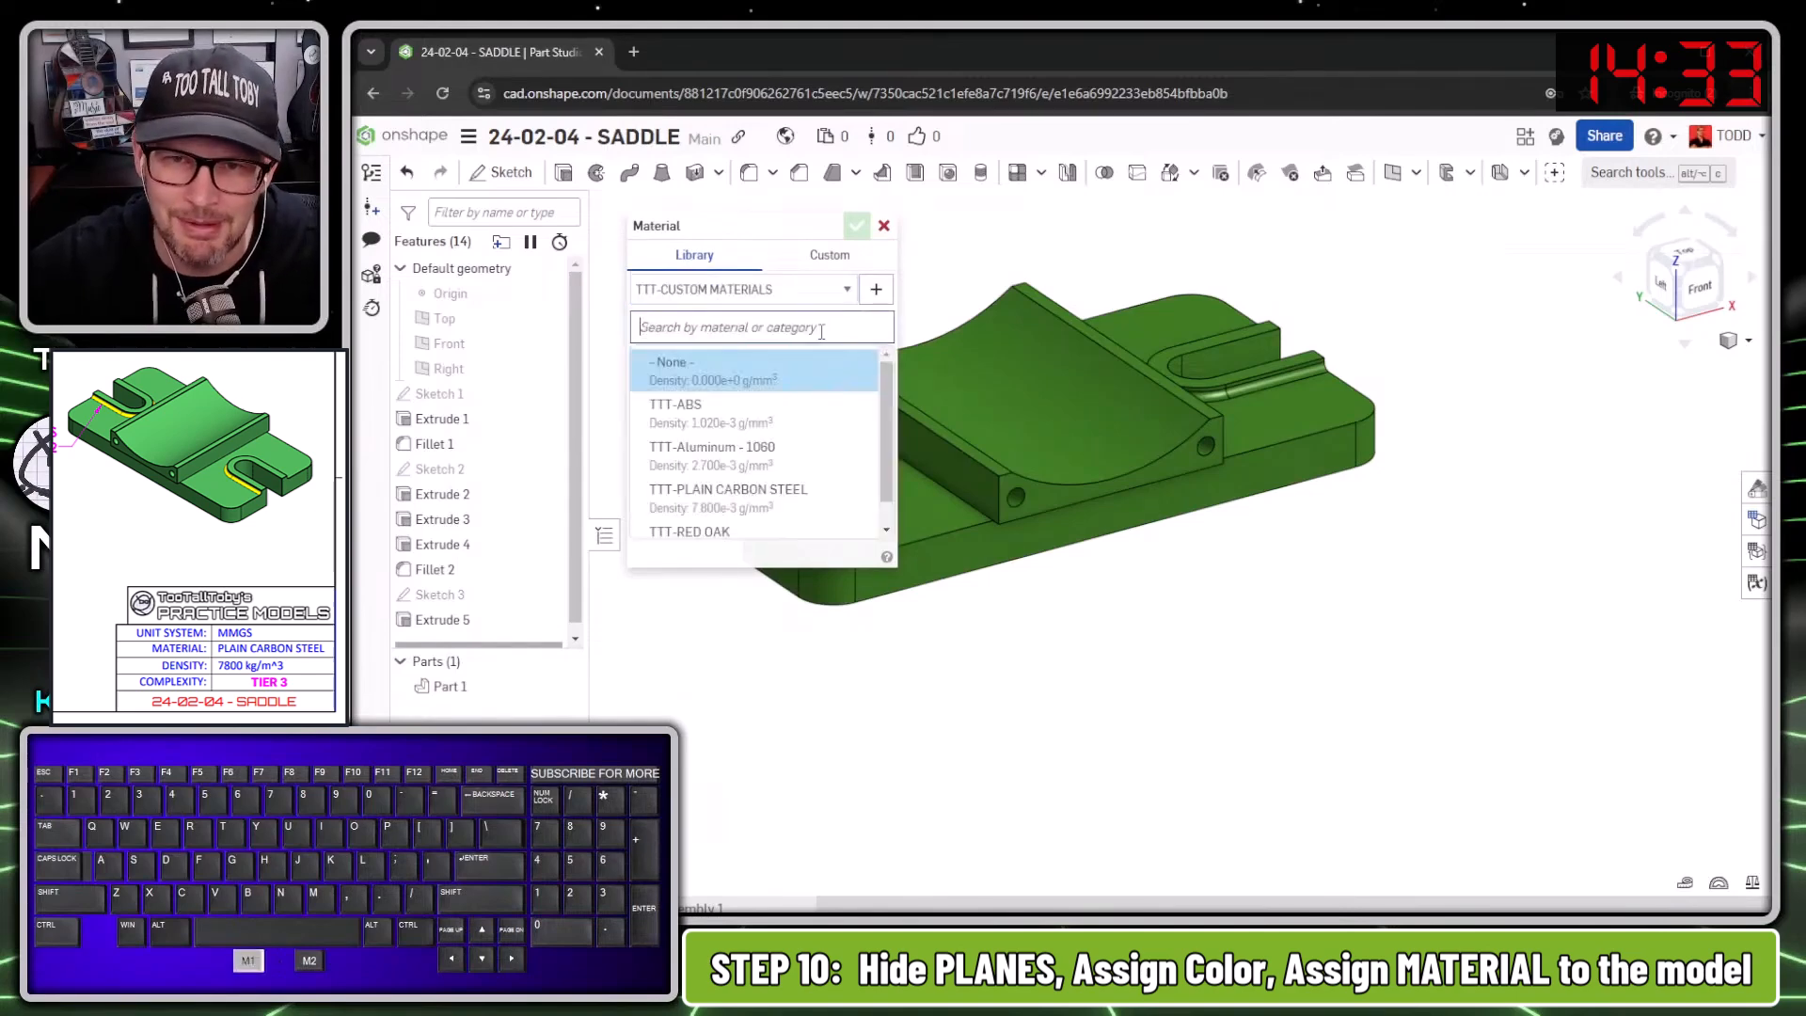
{"action": "left_click", "coordinate": [724, 493]}
{"action": "left_click", "coordinate": [858, 225]}
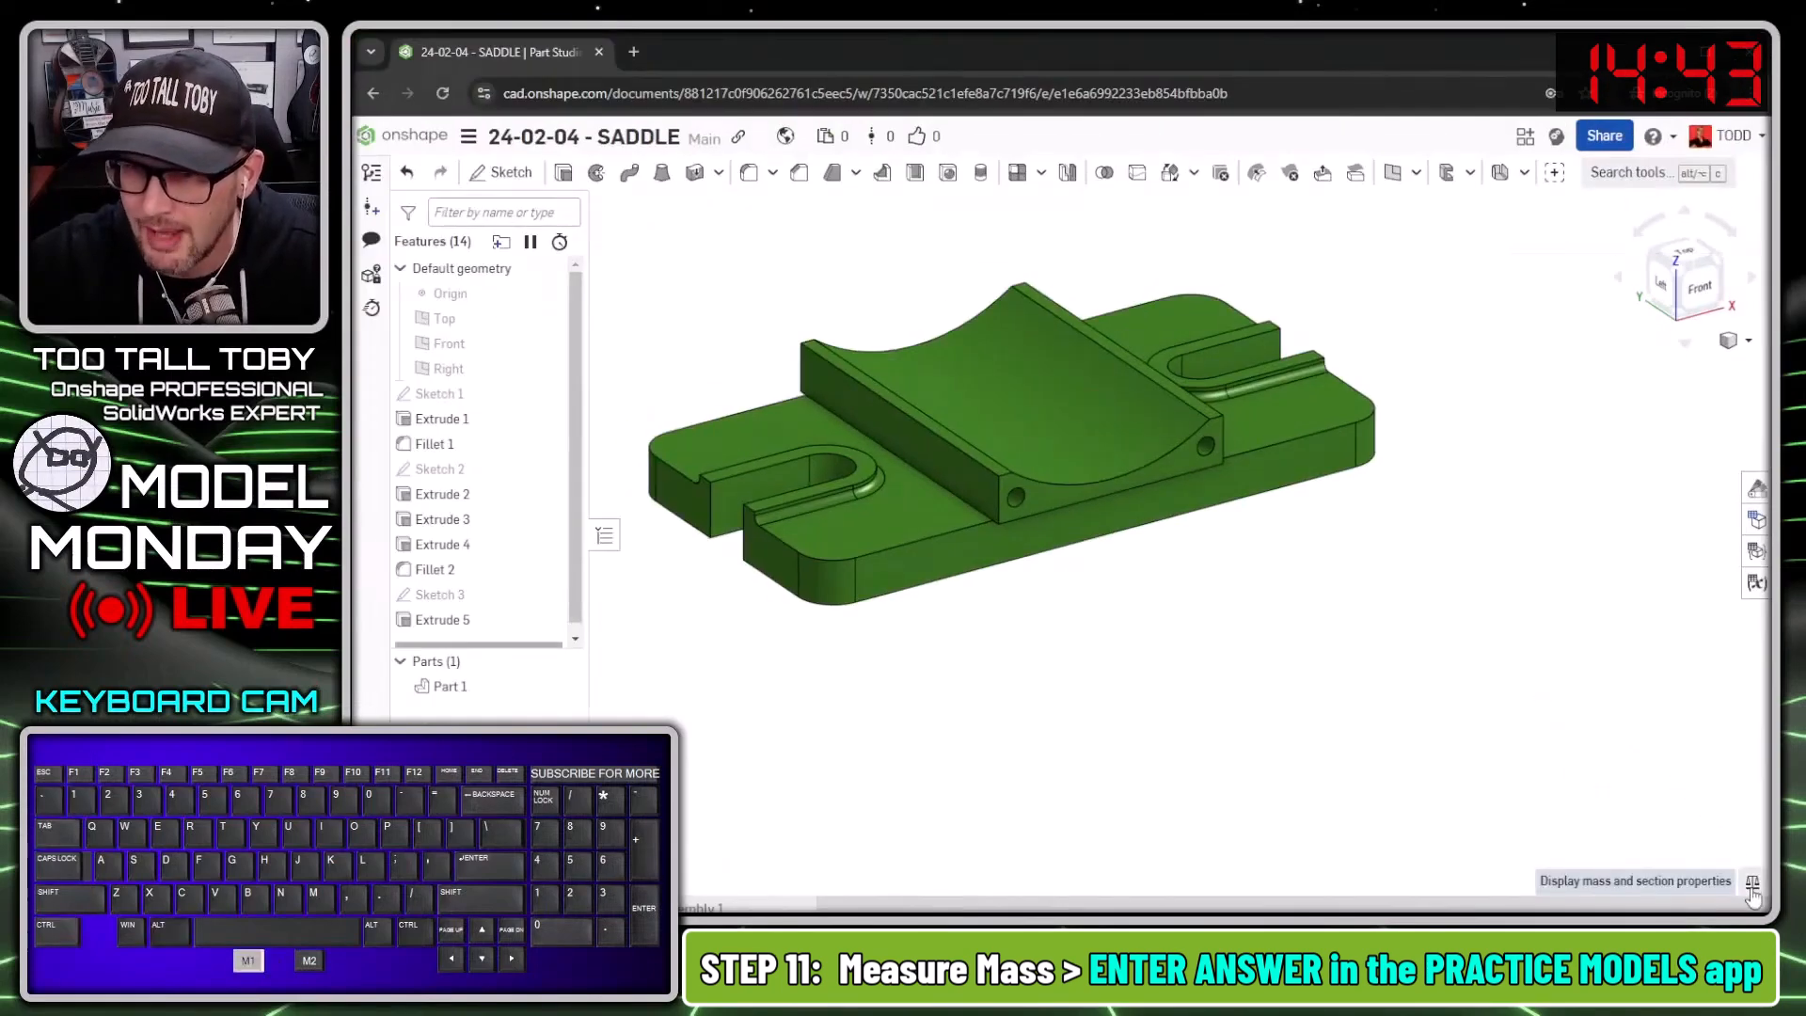
Measure the mass properties of Part 1.
{"action": "left_click", "coordinate": [1752, 884]}
{"action": "left_click", "coordinate": [1093, 410]}
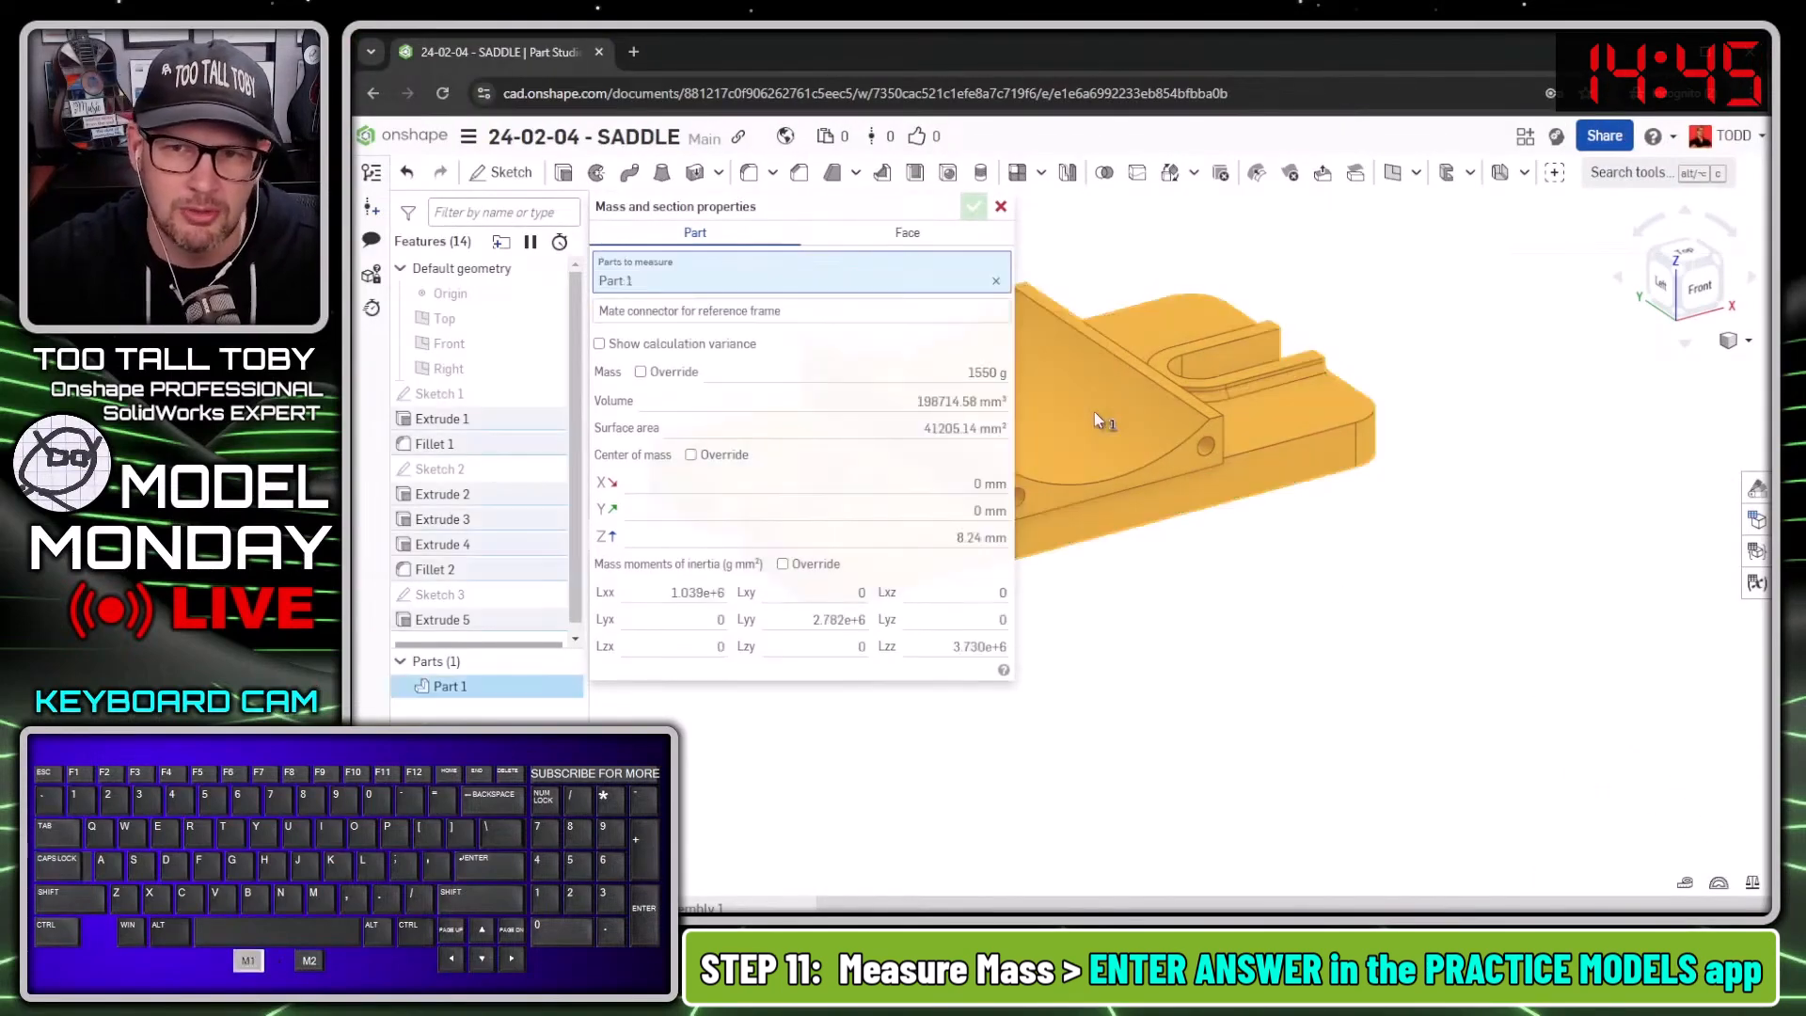
{"action": "mouse_move", "coordinate": [950, 373]}
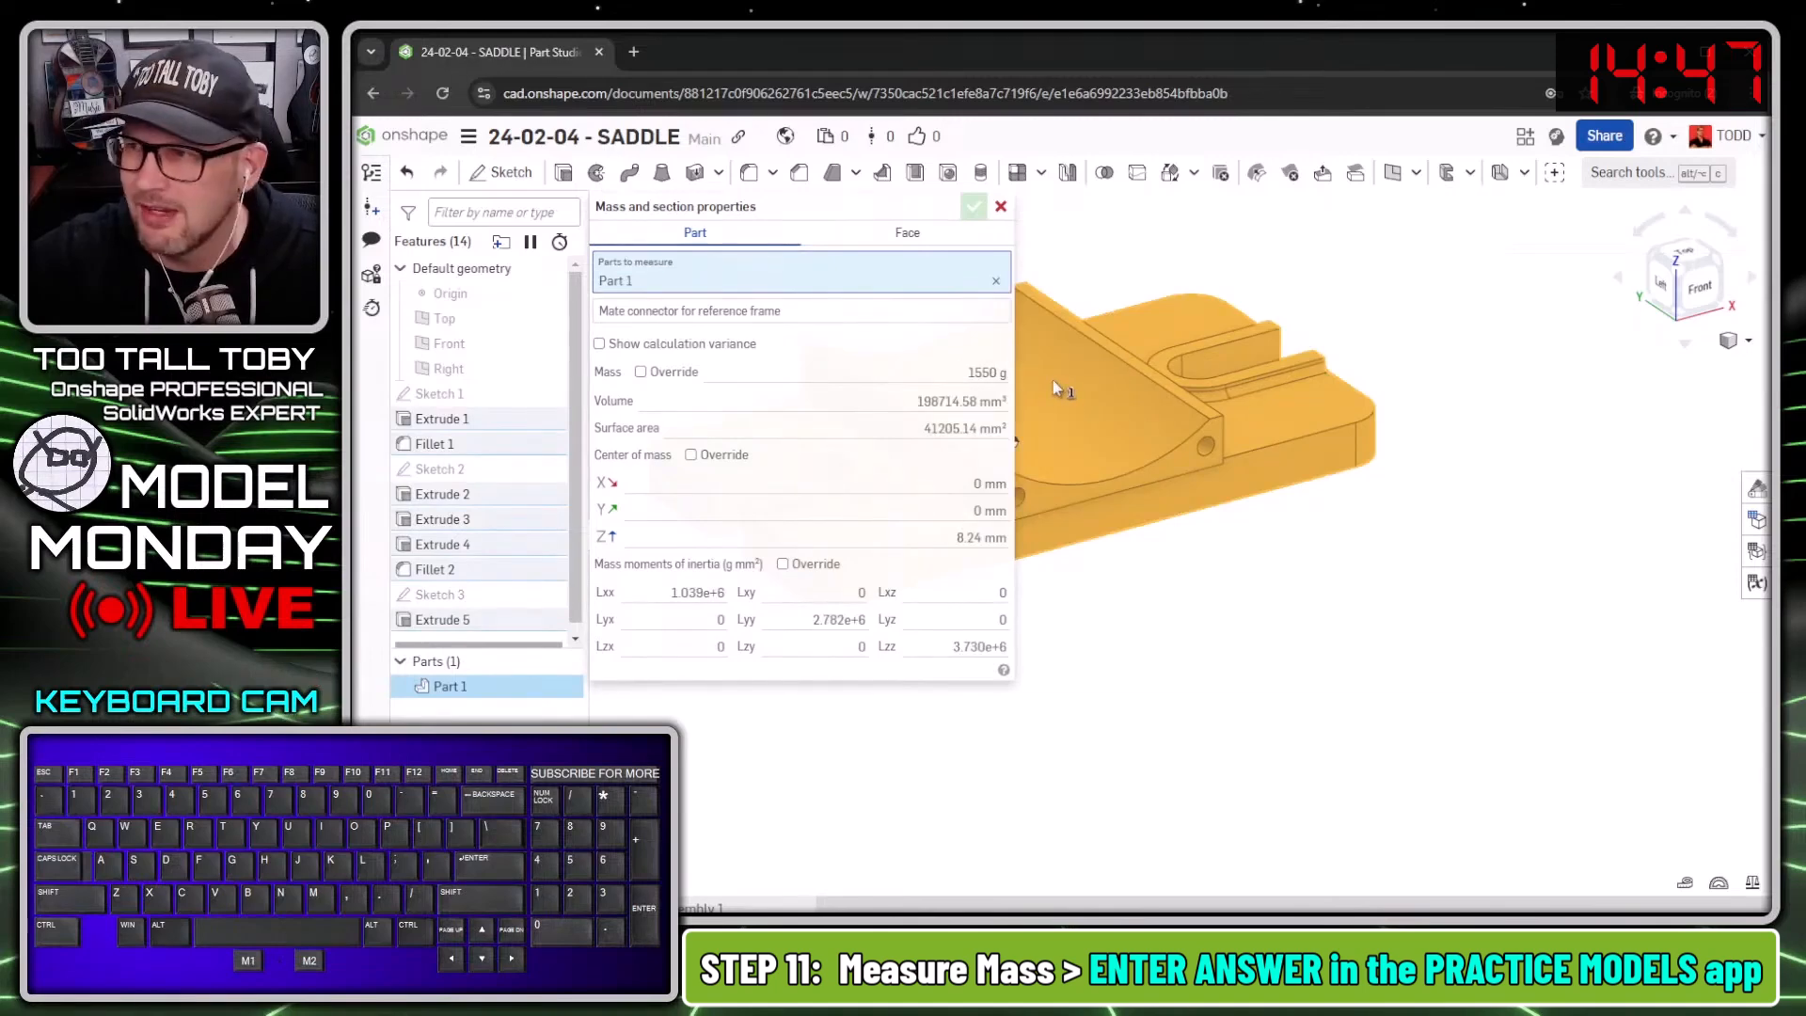
Switch to the Too Tall Toby submission timer page, enter 1550 g as the SADDLE's mass, and submit the answer with its elapsed time.
{"action": "left_click_drag", "start_coordinate": [1801, 42], "coordinate": [905, 42]}
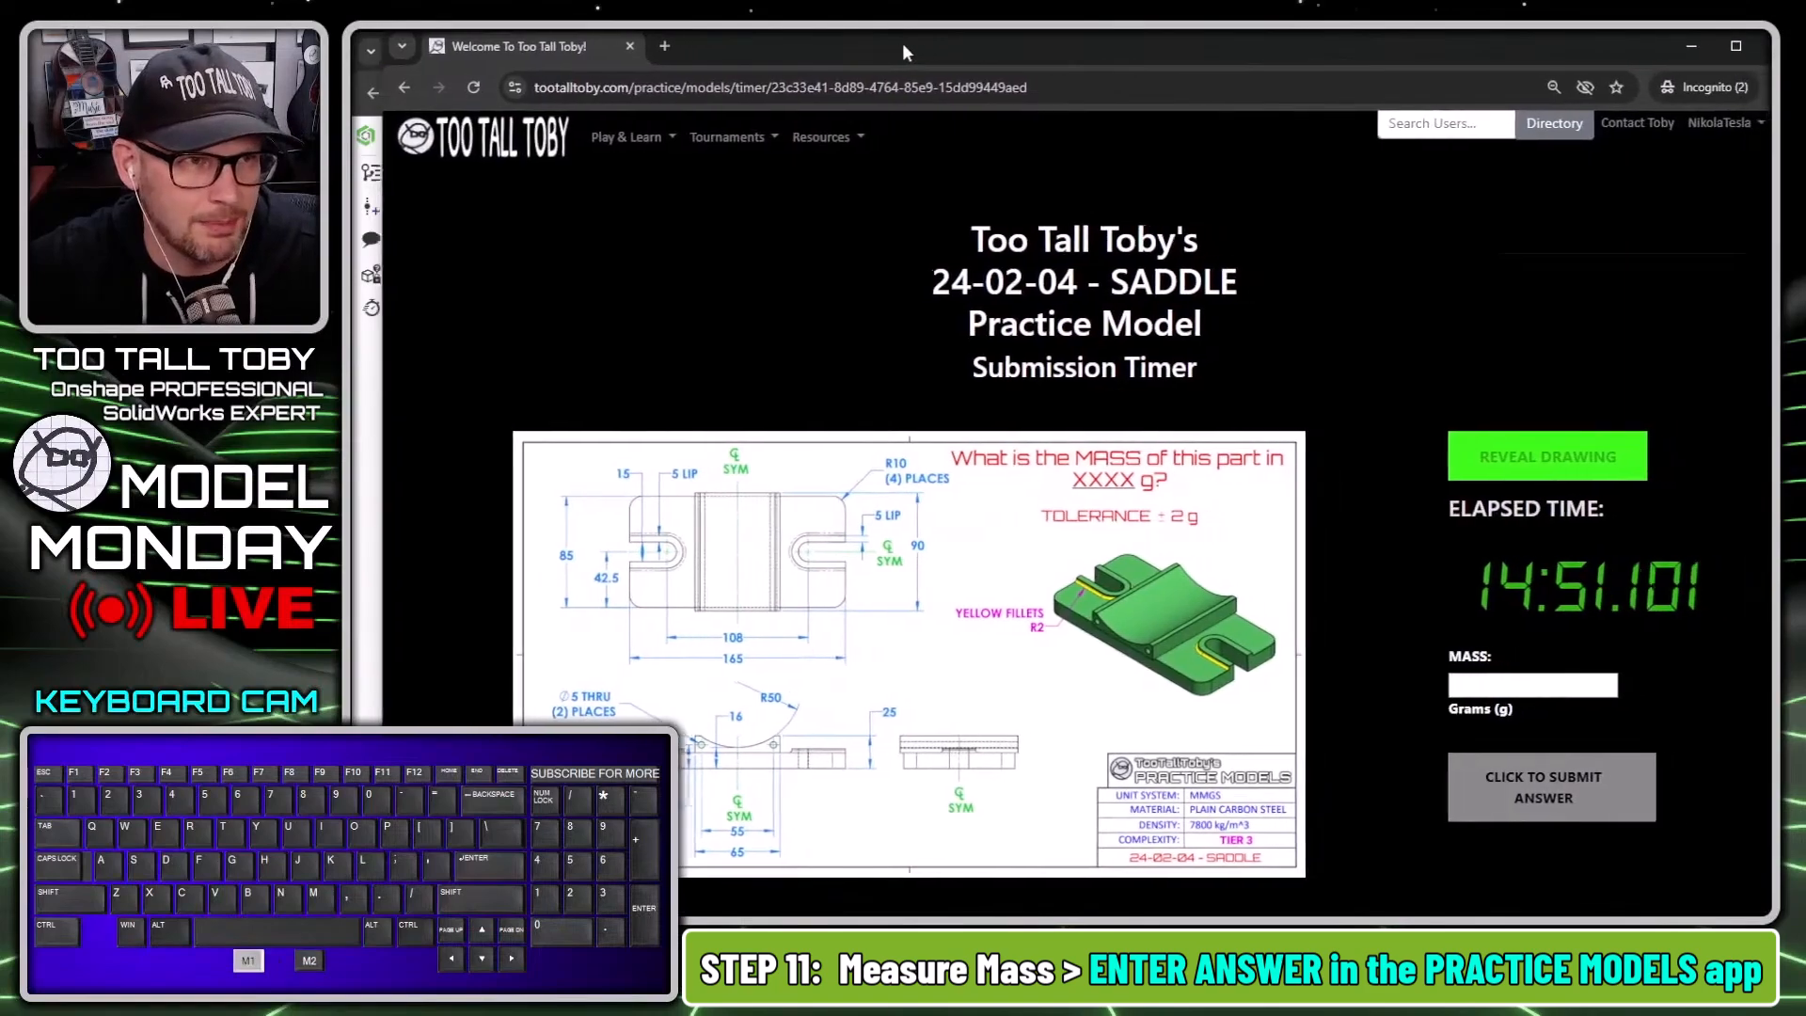
{"action": "left_click", "coordinate": [1470, 685]}
{"action": "type", "text": "1550"}
{"action": "key", "text": "Return"}
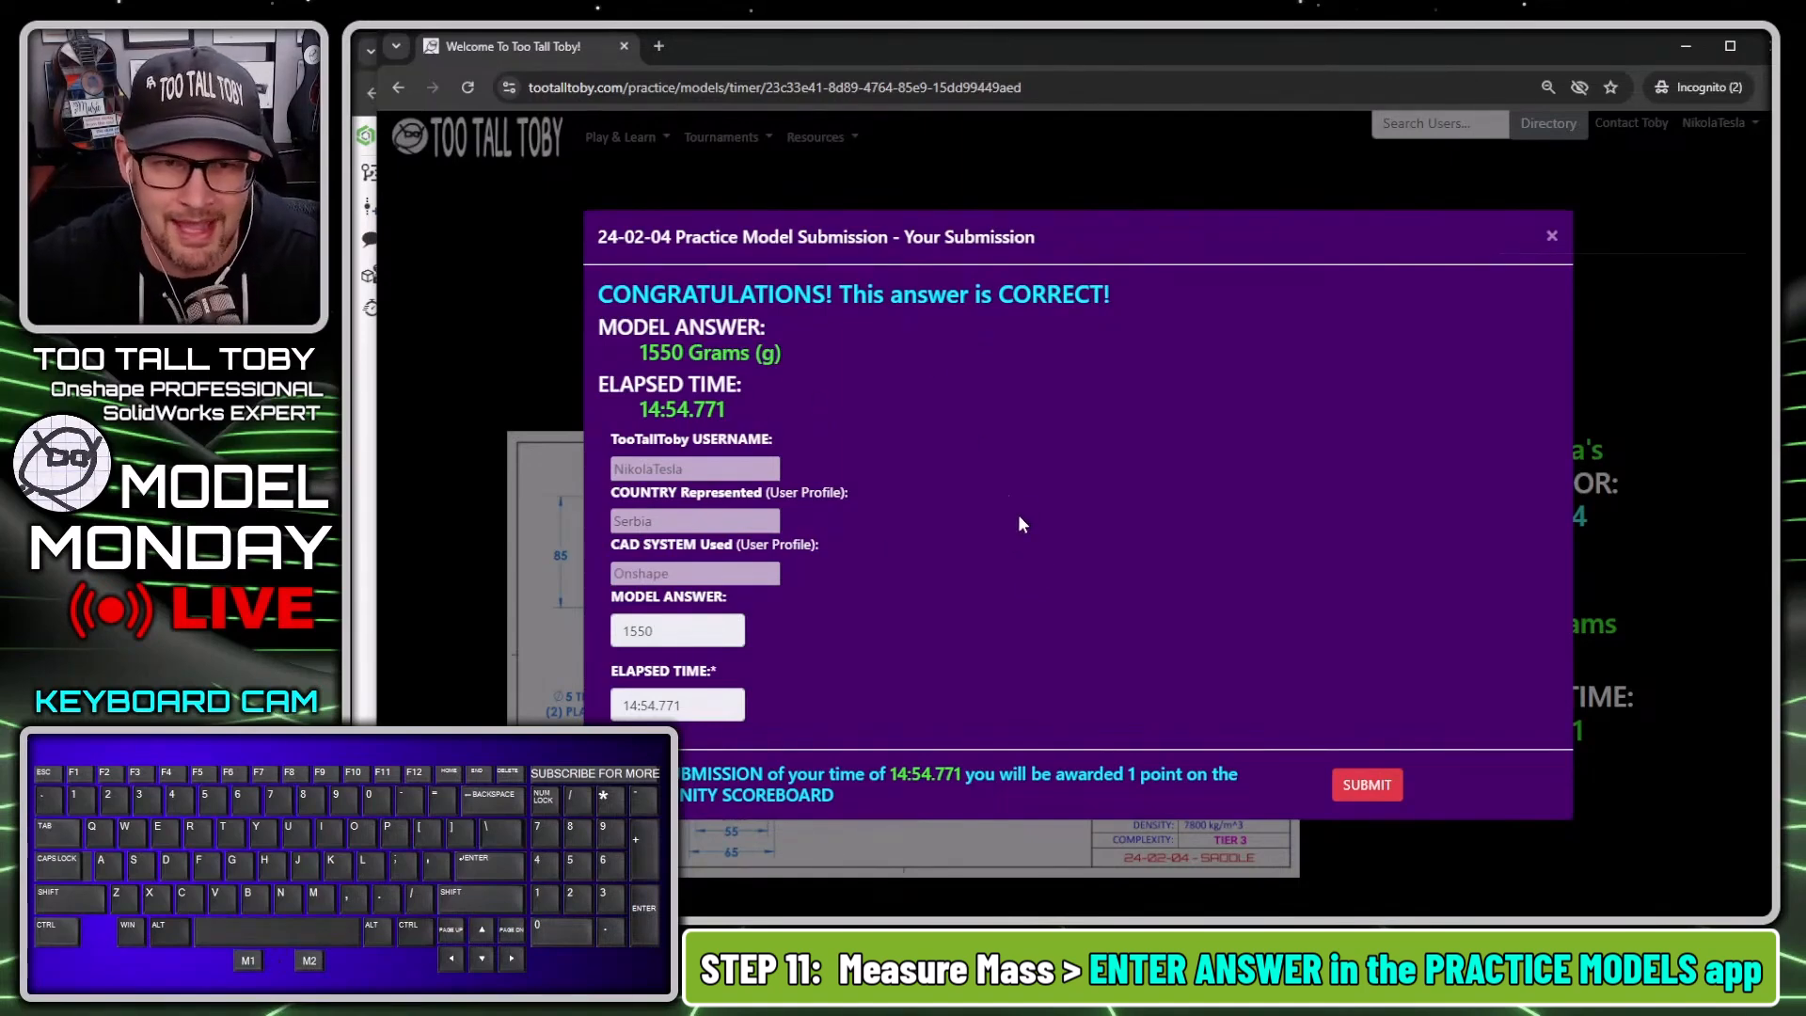
{"action": "left_click", "coordinate": [1366, 786]}
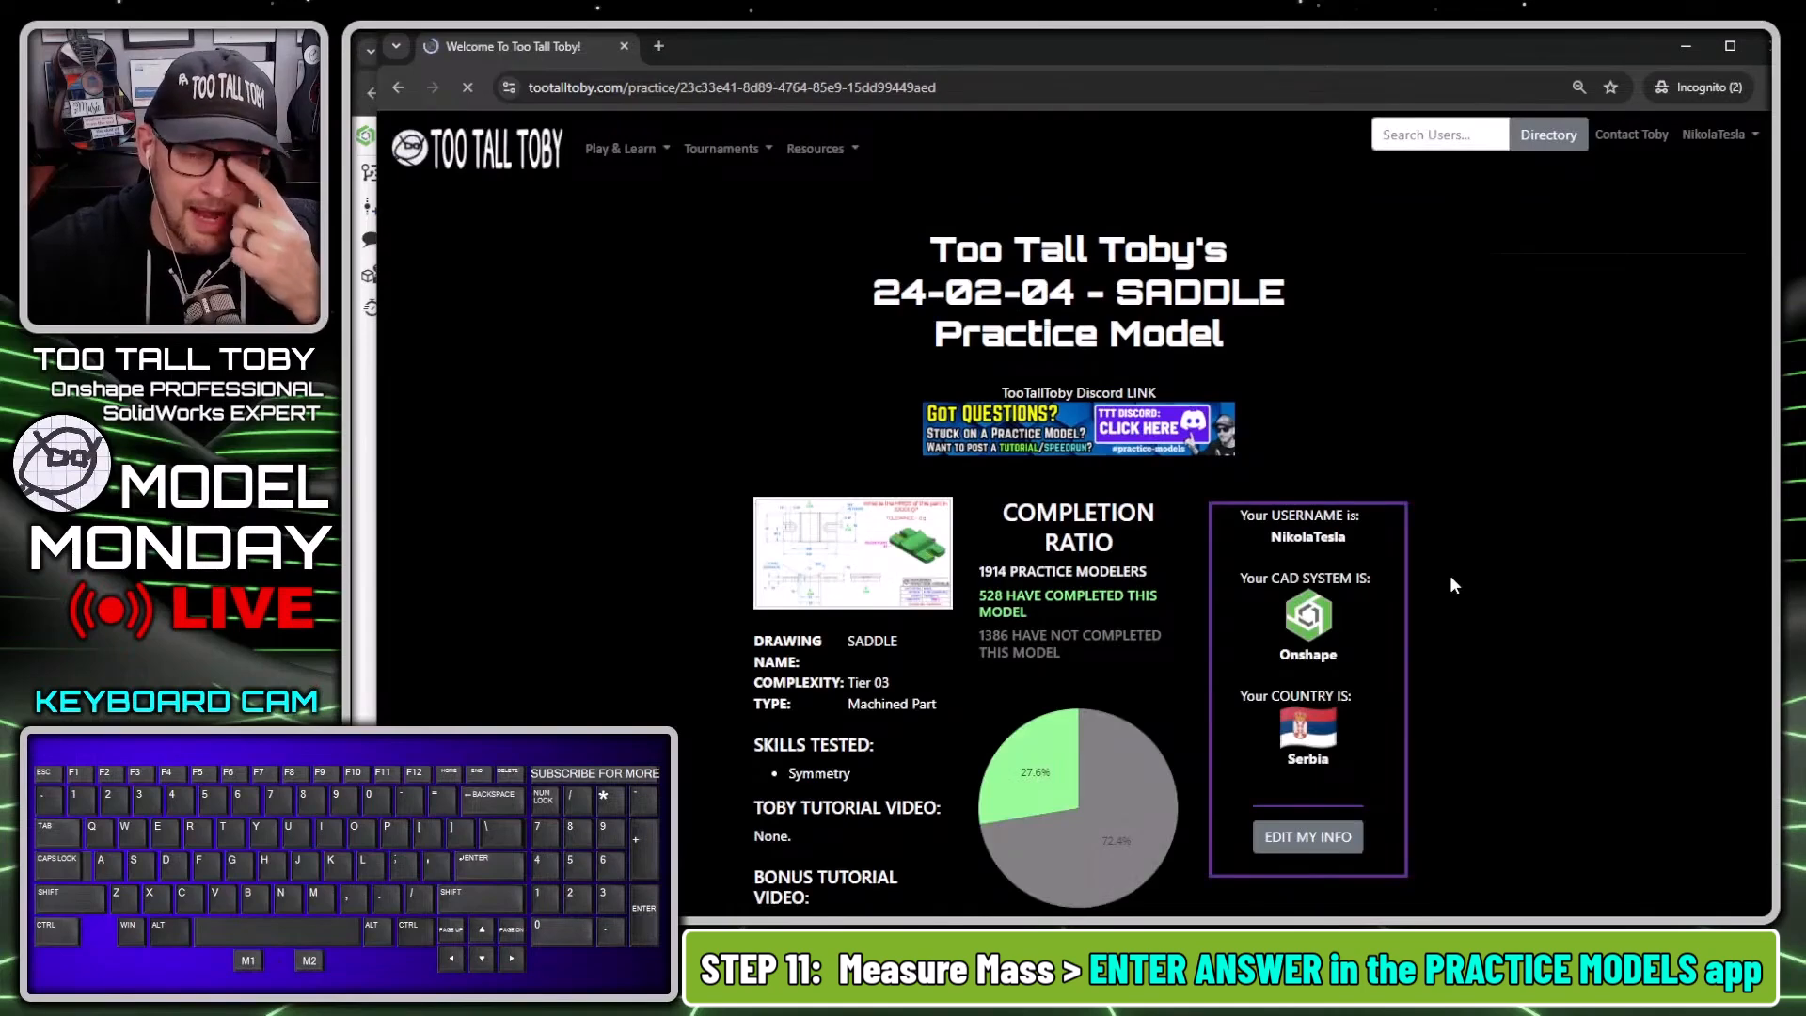
Examine the SADDLE results page, comparing the submitted completion time with the average and fastest times.
{"action": "scroll", "coordinate": [1537, 420], "scroll_direction": "down", "scroll_amount": 2}
{"action": "scroll", "coordinate": [1539, 420], "scroll_direction": "down", "scroll_amount": 8}
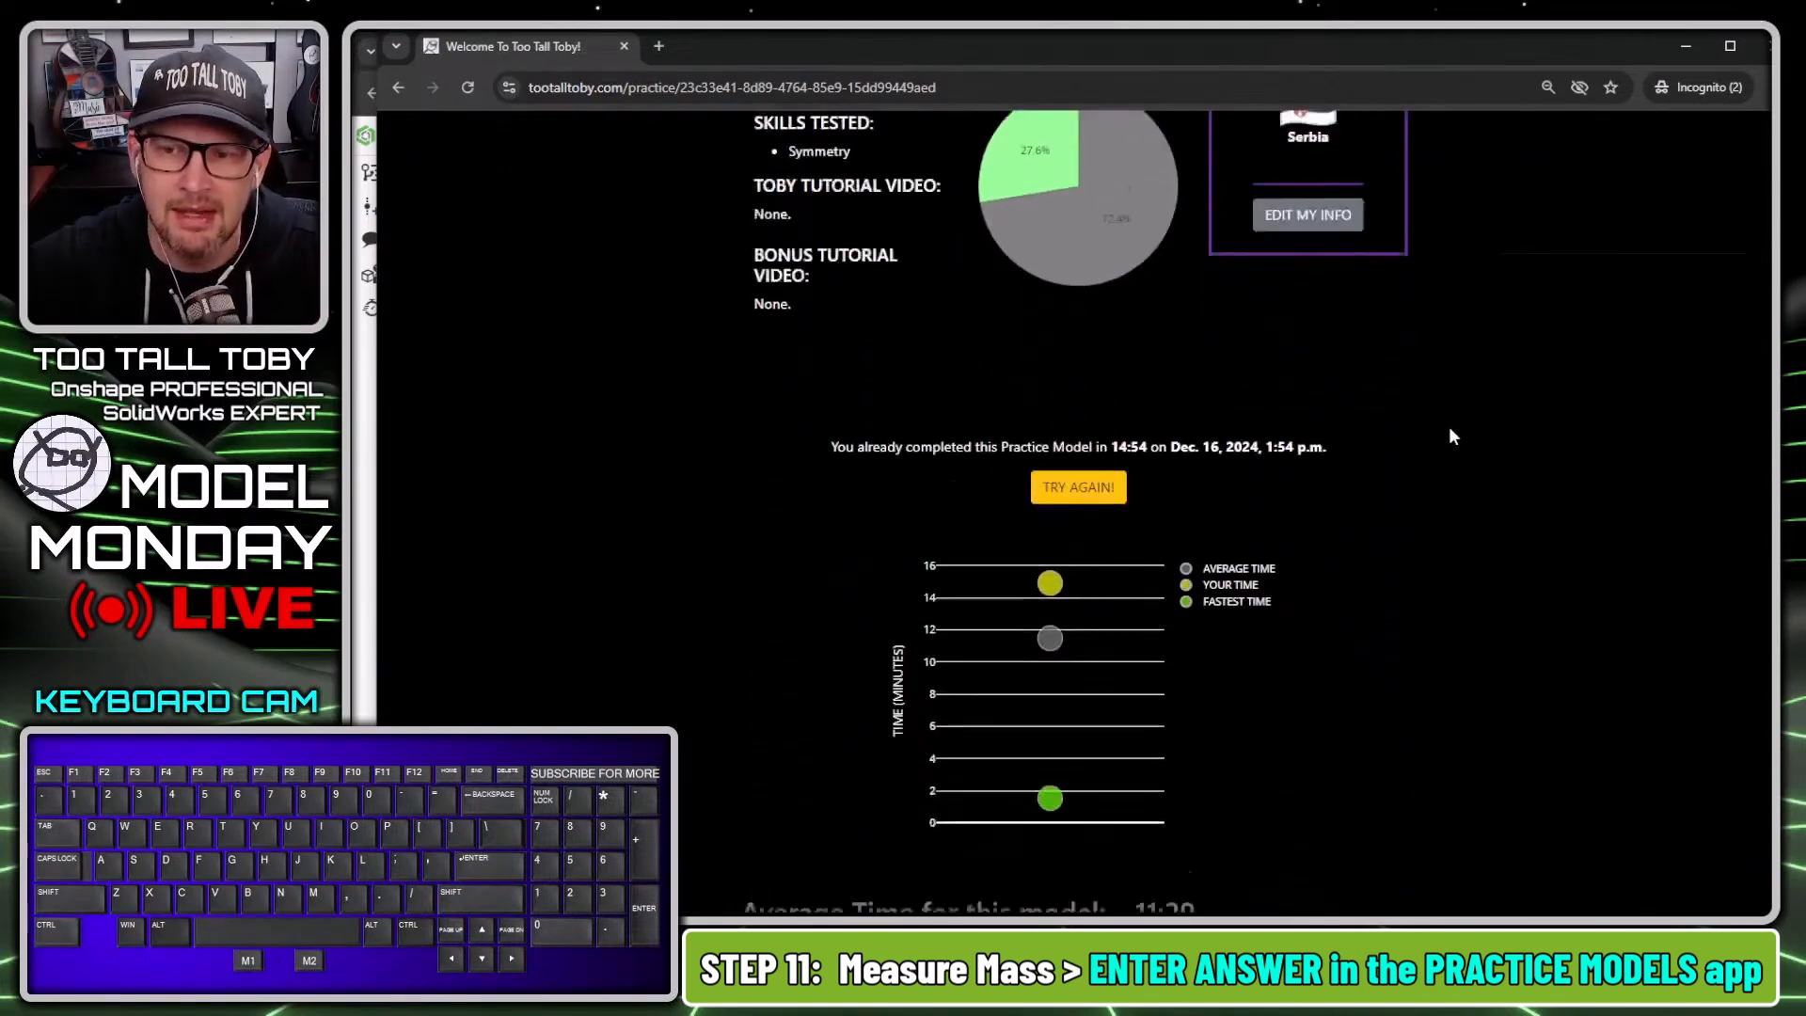
{"action": "scroll", "coordinate": [1450, 435], "scroll_direction": "down", "scroll_amount": 1}
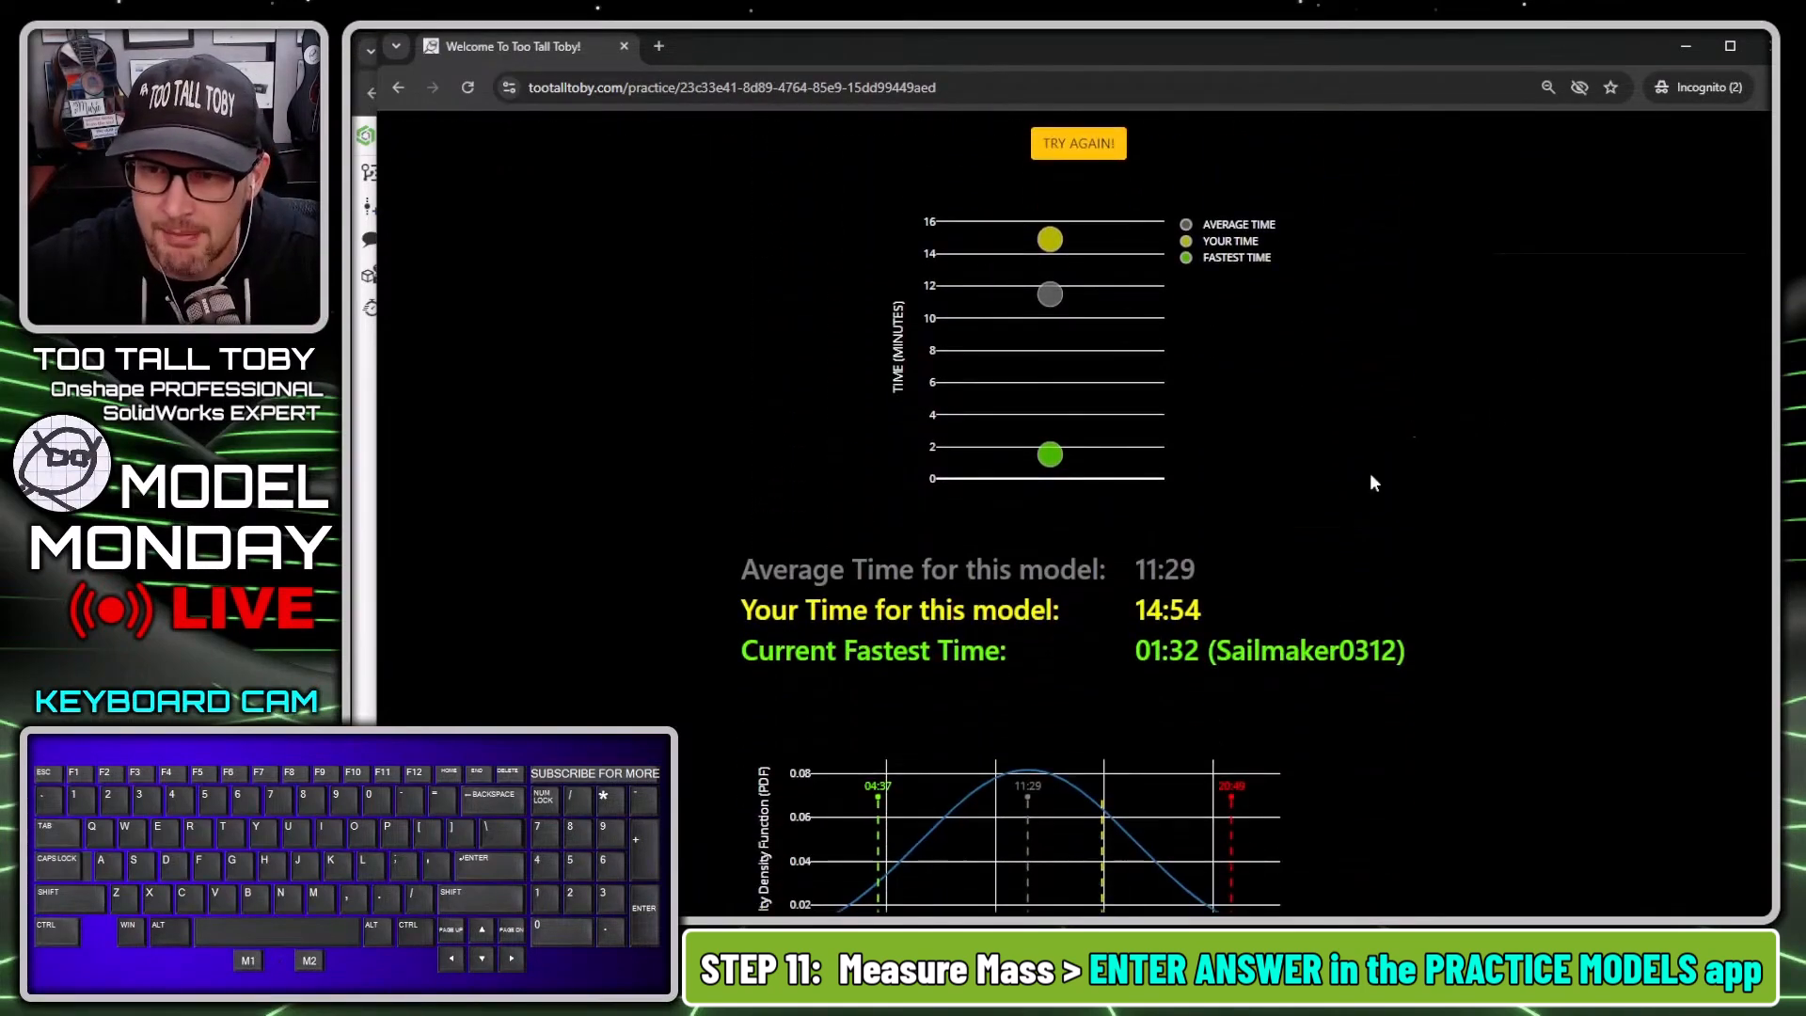
{"action": "key", "text": "alt+1"}
{"action": "left_click", "coordinate": [1250, 593]}
{"action": "left_click_drag", "start_coordinate": [1232, 567], "coordinate": [1232, 567], "text": "ctrl+shift"}
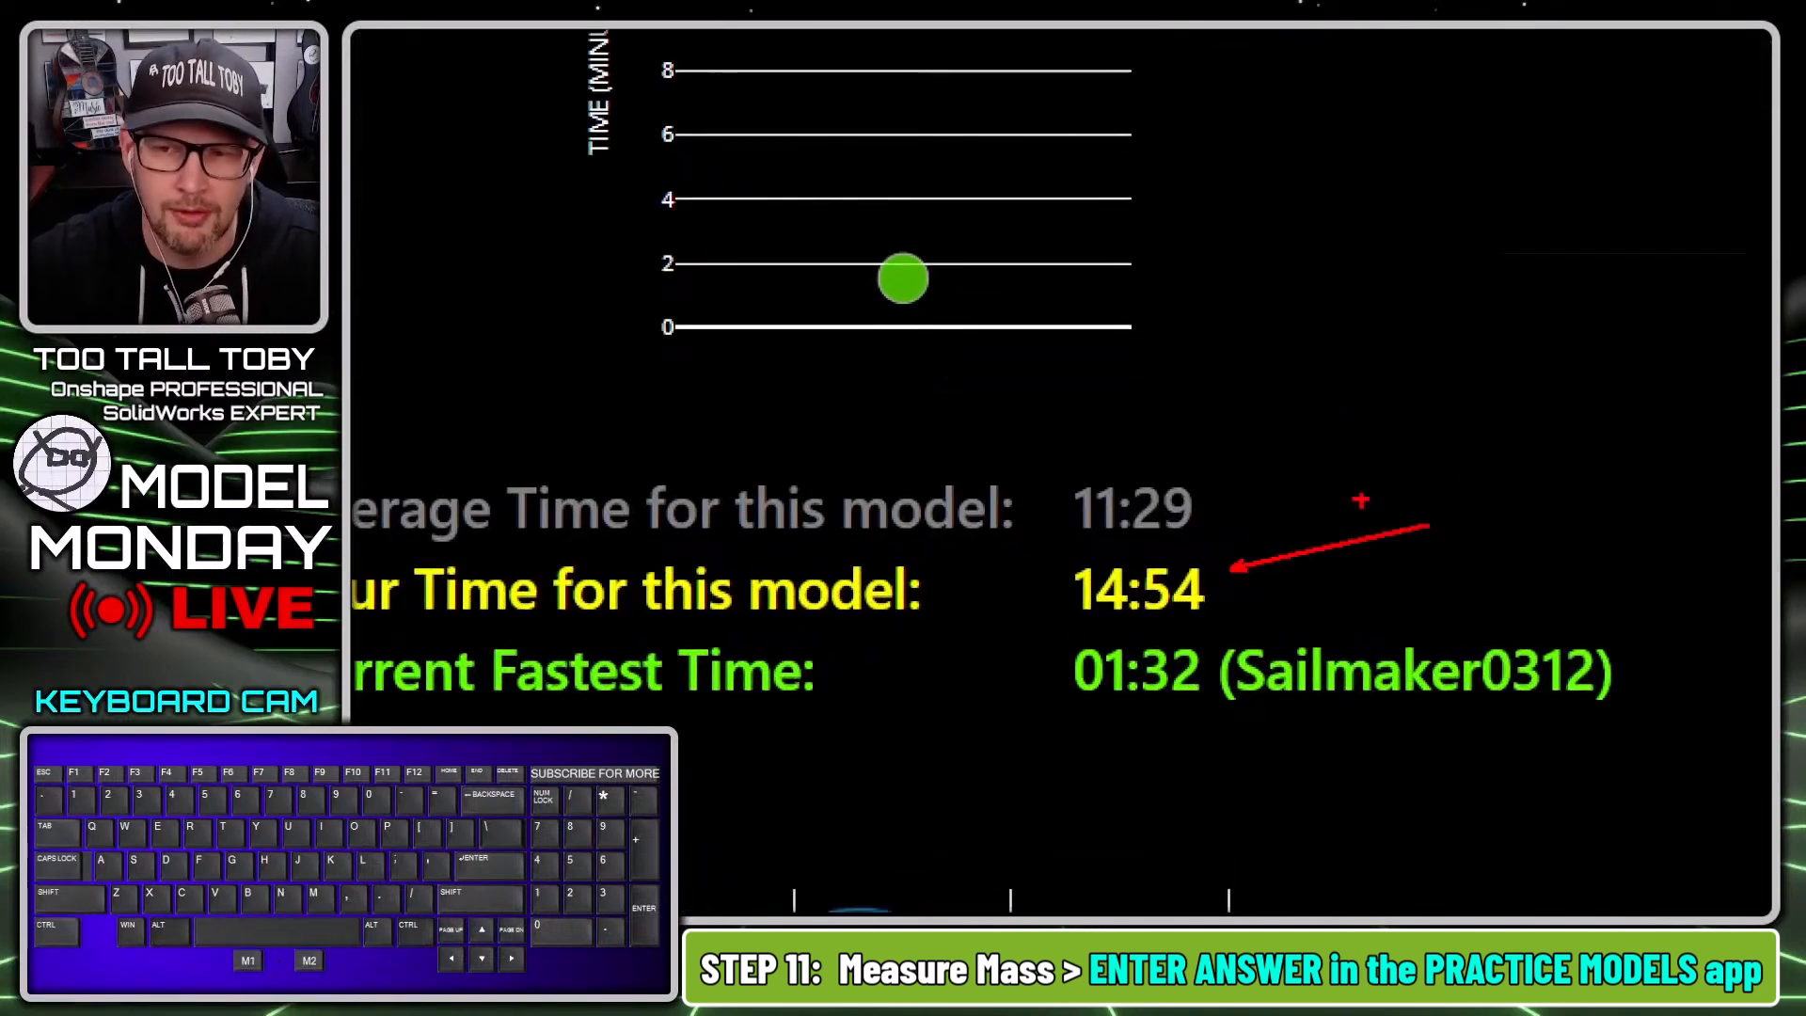
{"action": "left_click_drag", "start_coordinate": [1231, 478], "coordinate": [1362, 359], "text": "ctrl+shift"}
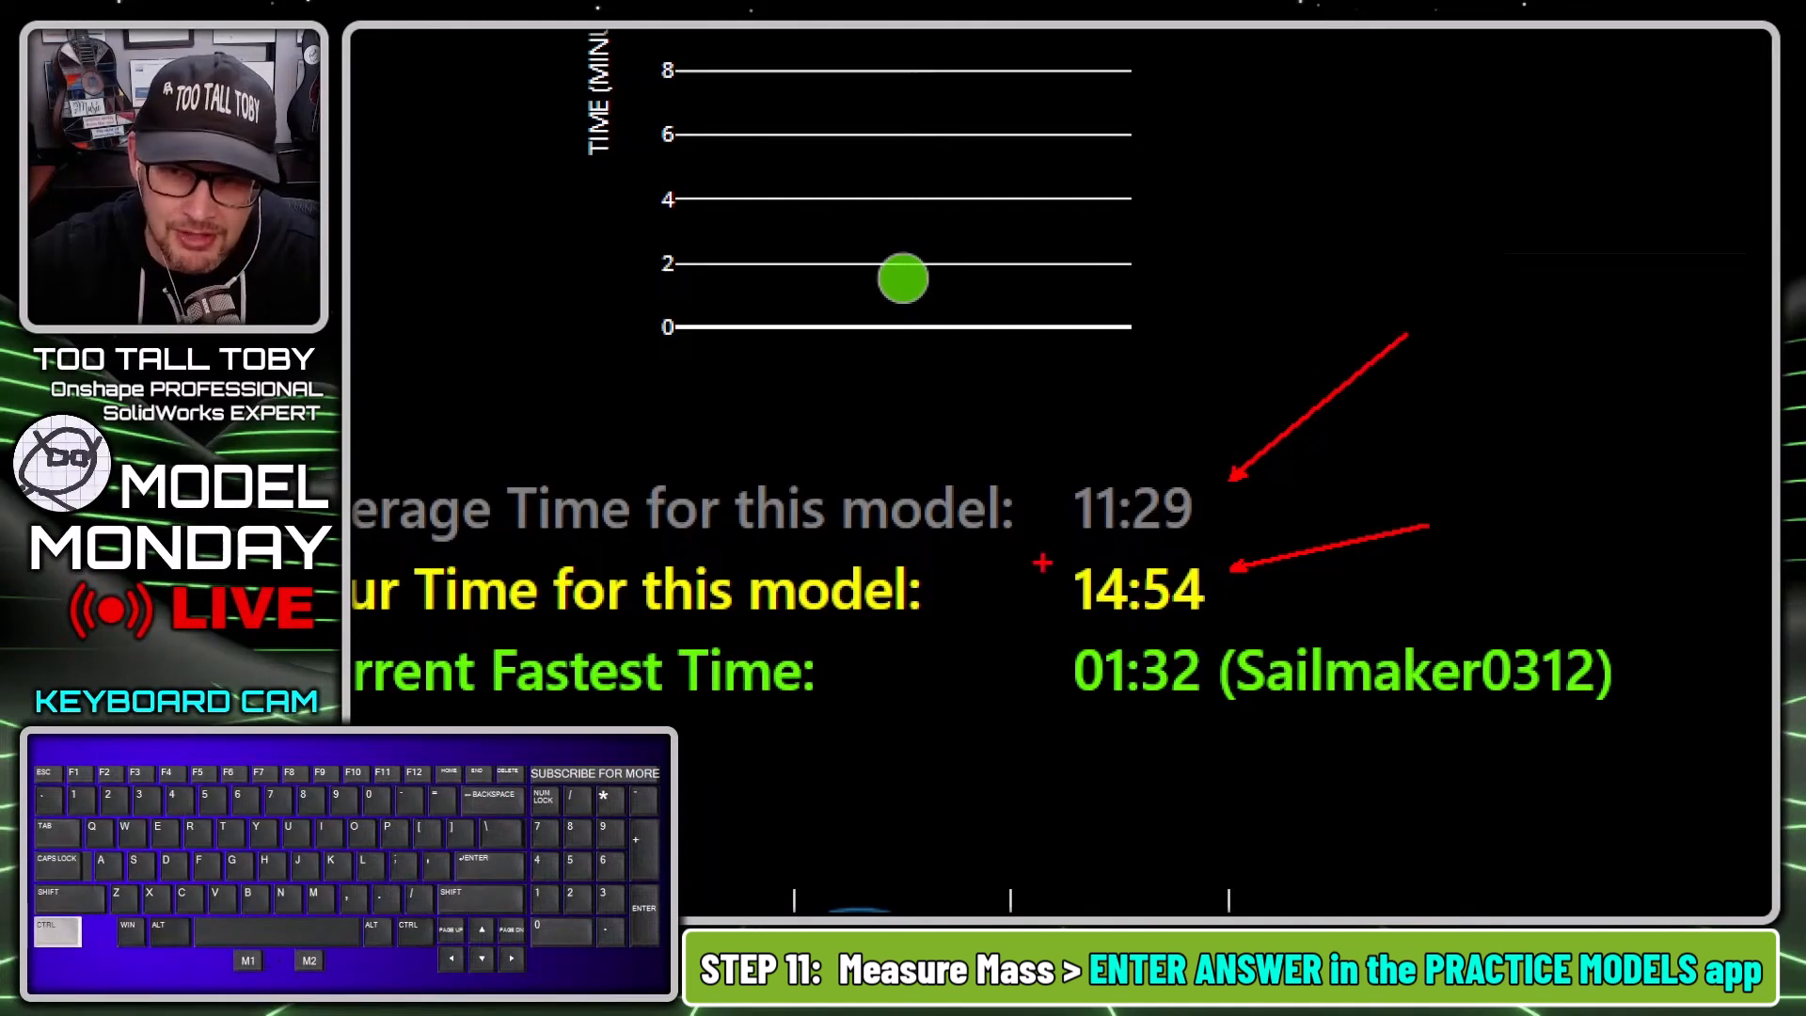